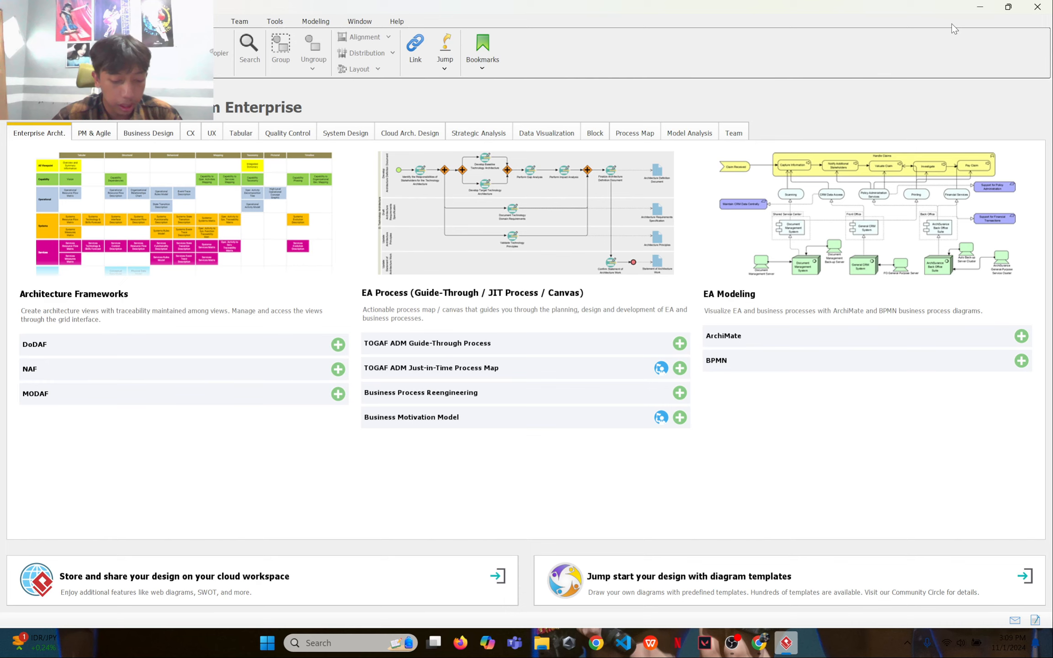
# Step: Create a blank Business Process Diagram and dismiss the modeling capability notice
pyautogui.scroll(-1, 952, 25)
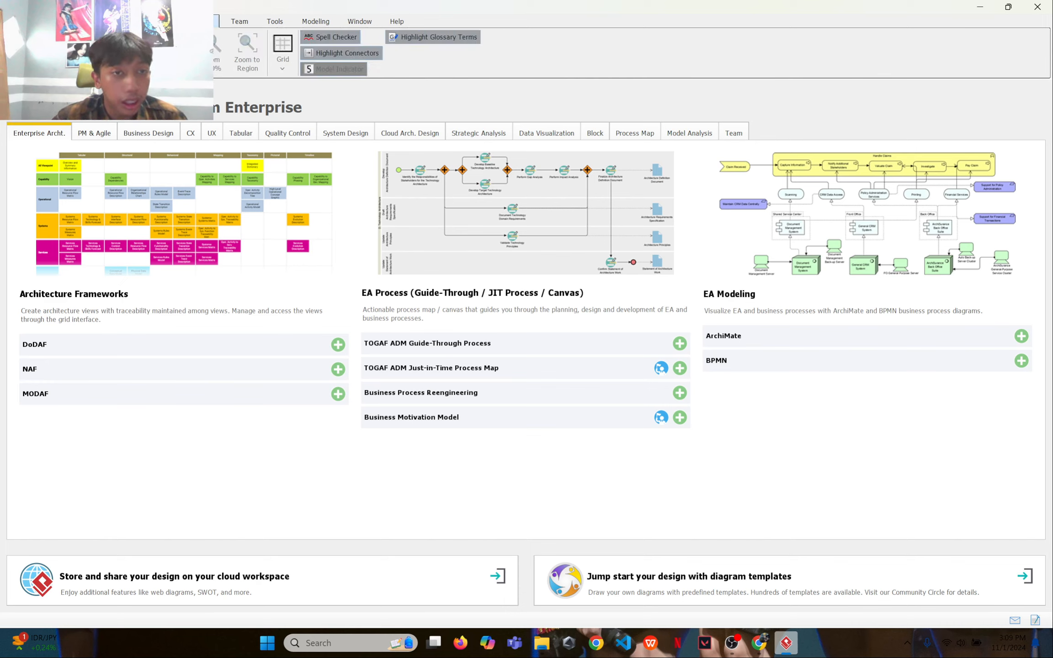
pyautogui.click(163, 21)
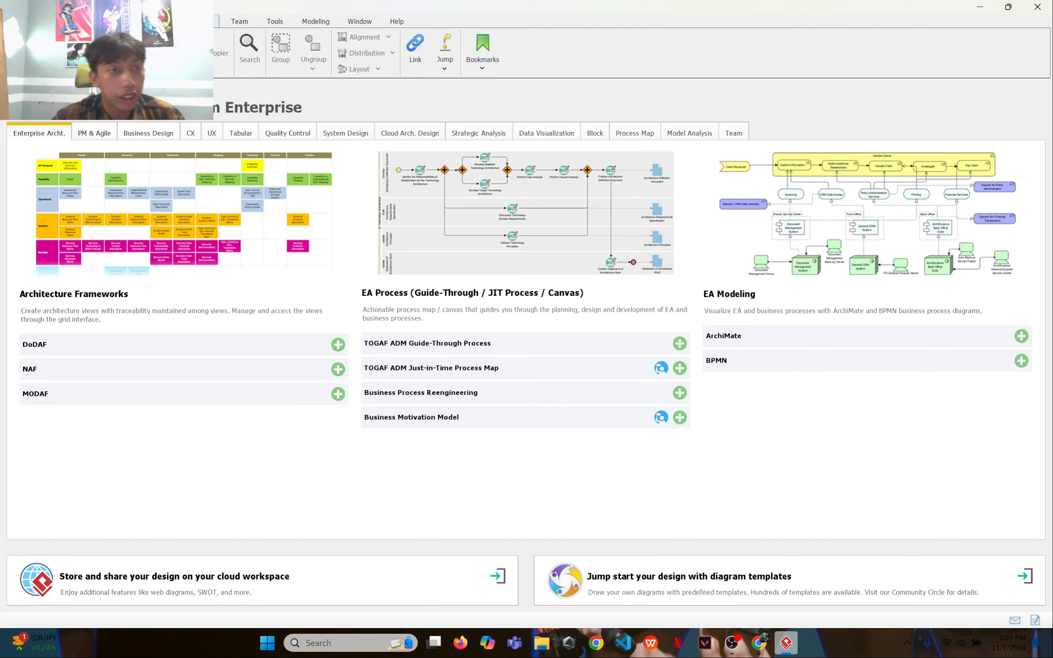
pyautogui.hotkey('ctrl', 'n')
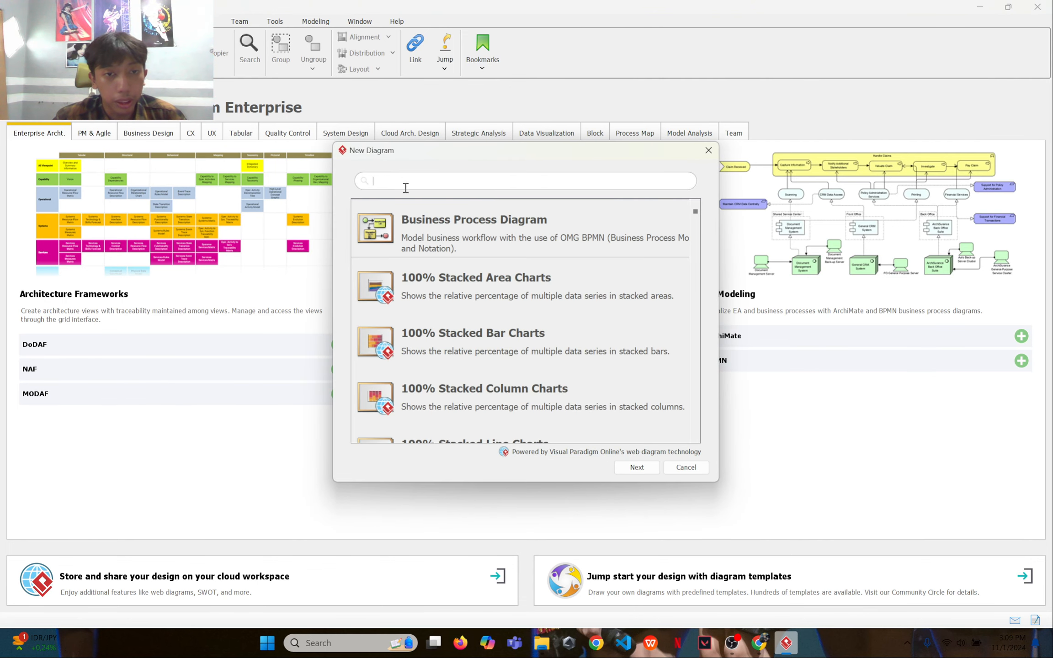
pyautogui.click(493, 240)
pyautogui.click(644, 465)
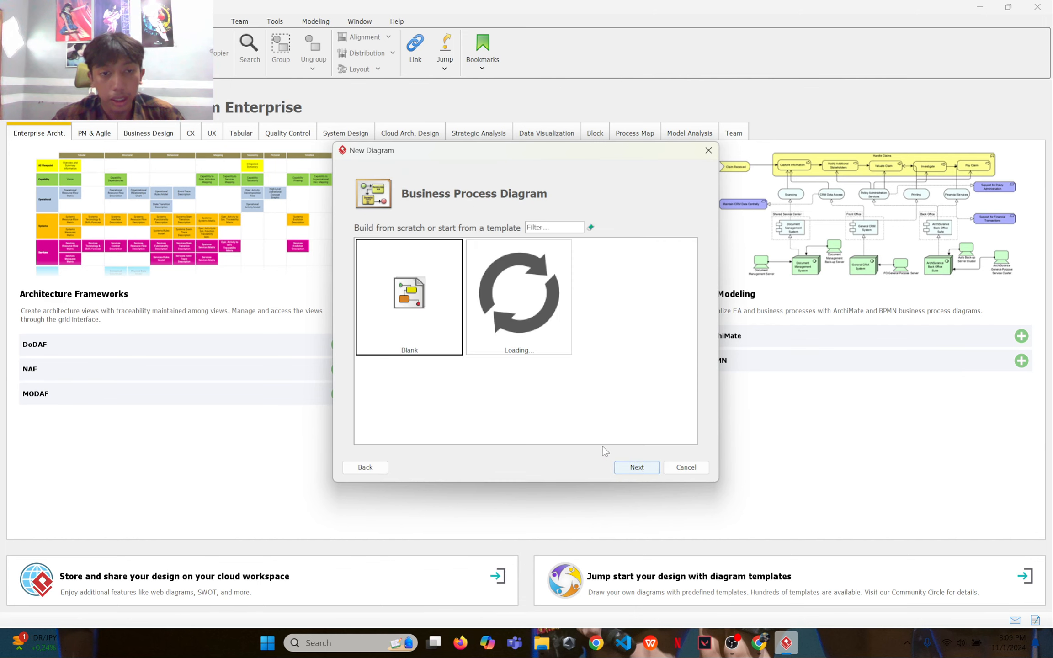
pyautogui.click(636, 467)
pyautogui.click(635, 465)
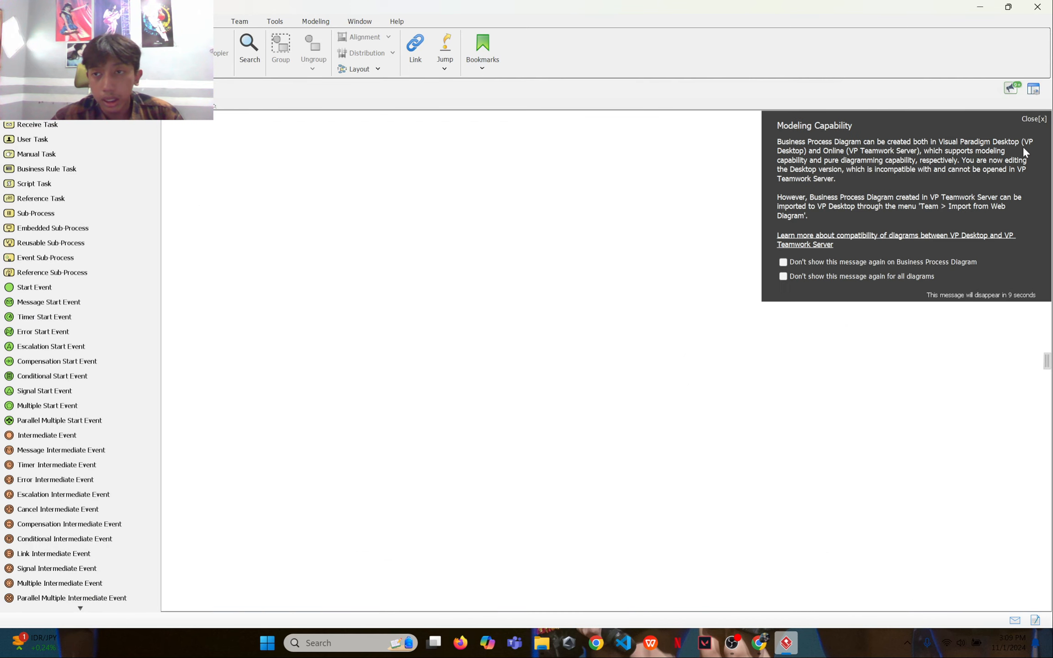
pyautogui.click(1033, 119)
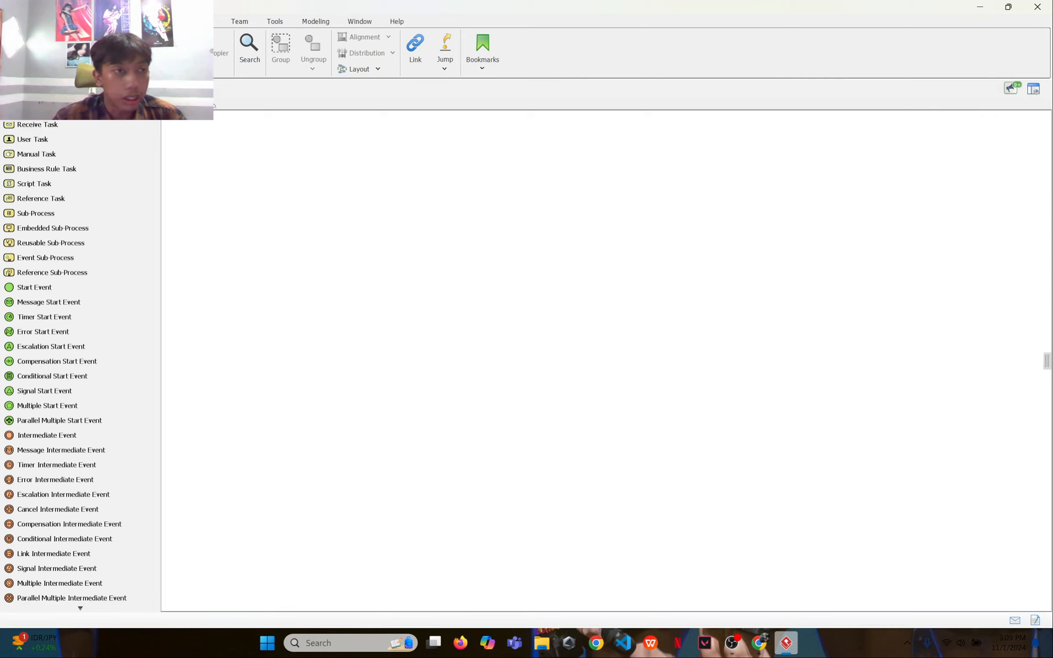
pyautogui.click(79, 22)
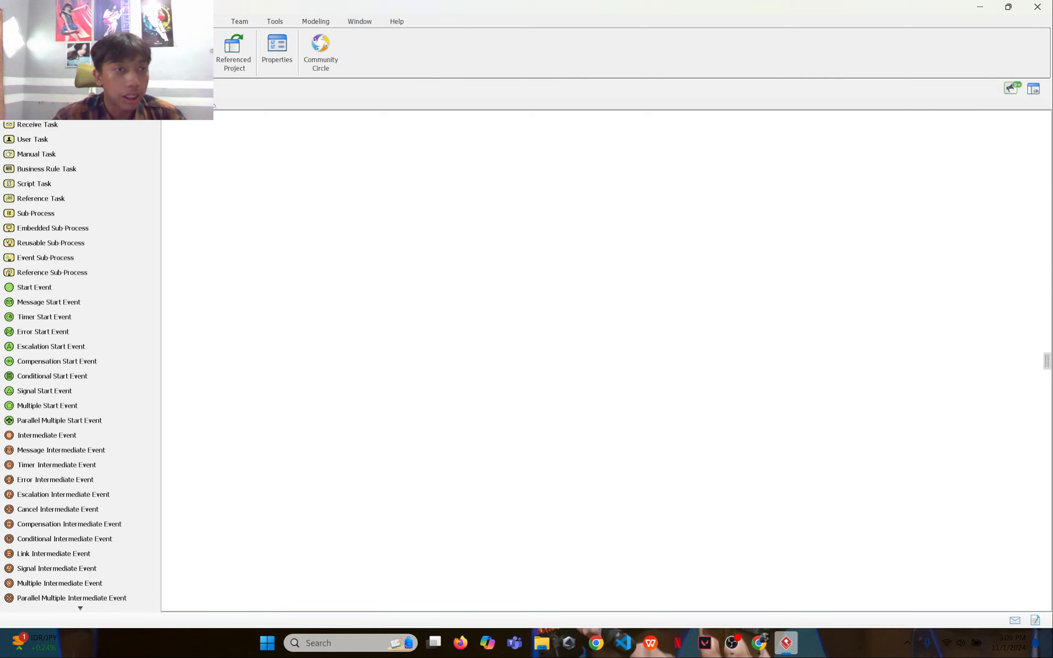
pyautogui.click(76, 50)
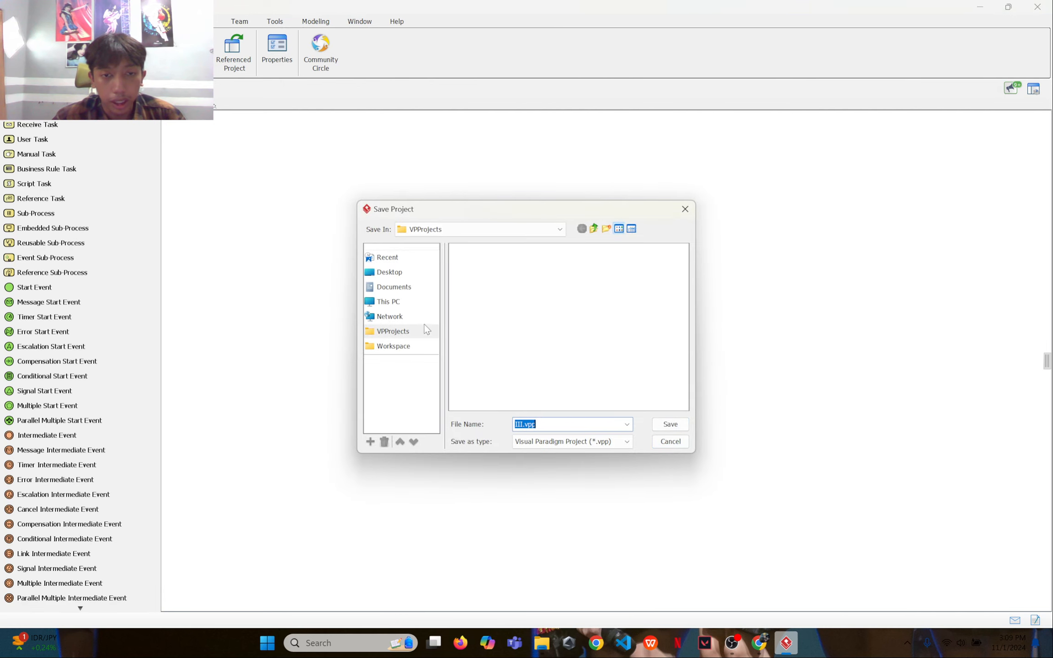
pyautogui.click(411, 288)
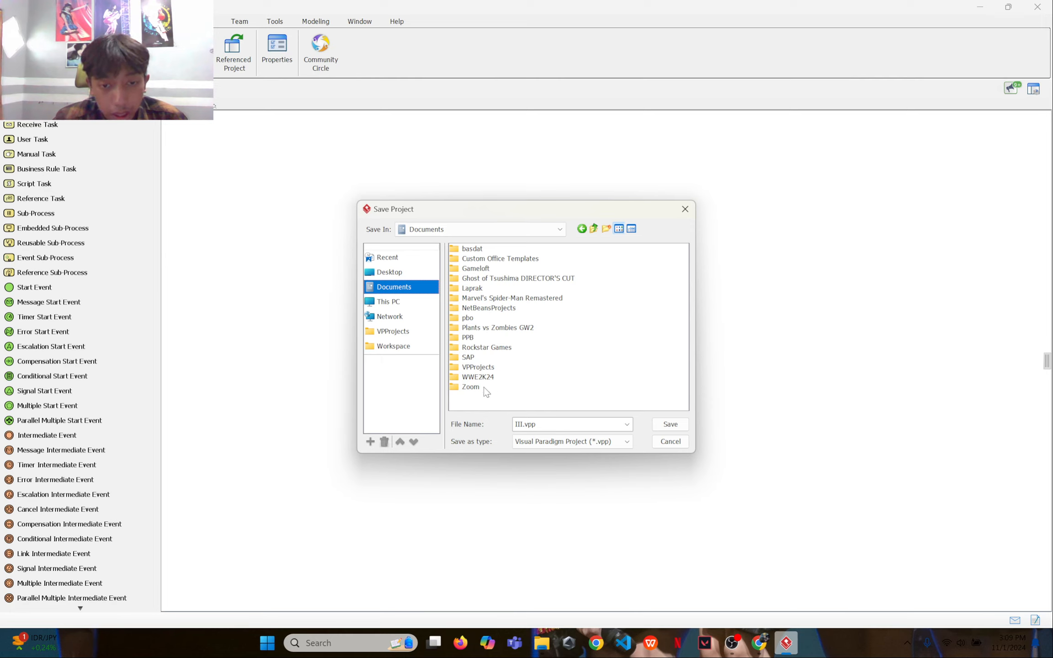
pyautogui.click(470, 337)
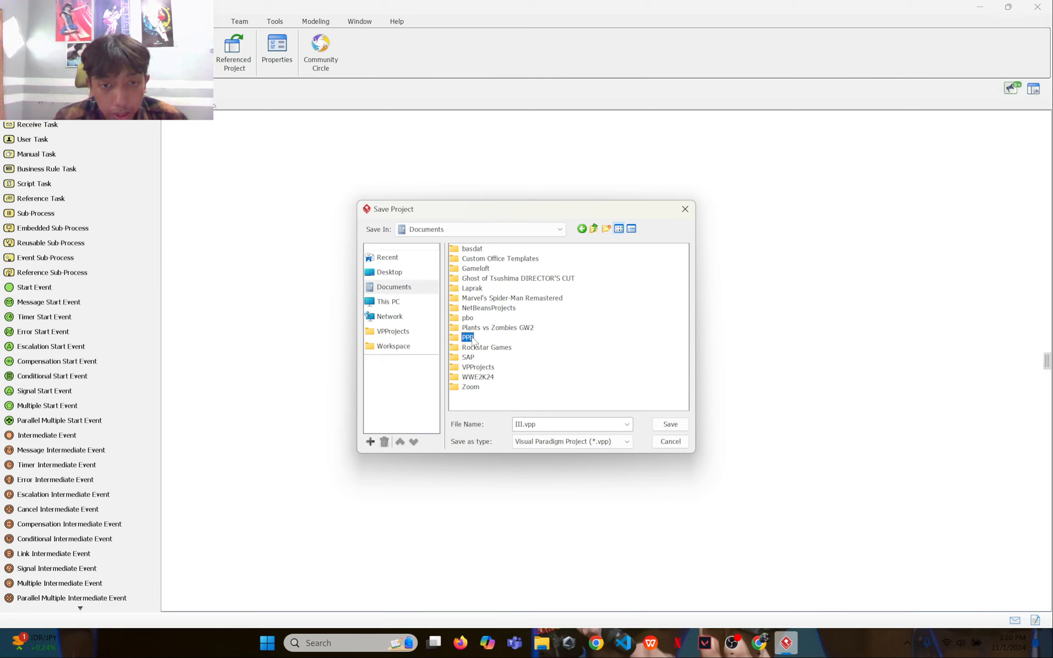
pyautogui.click(685, 208)
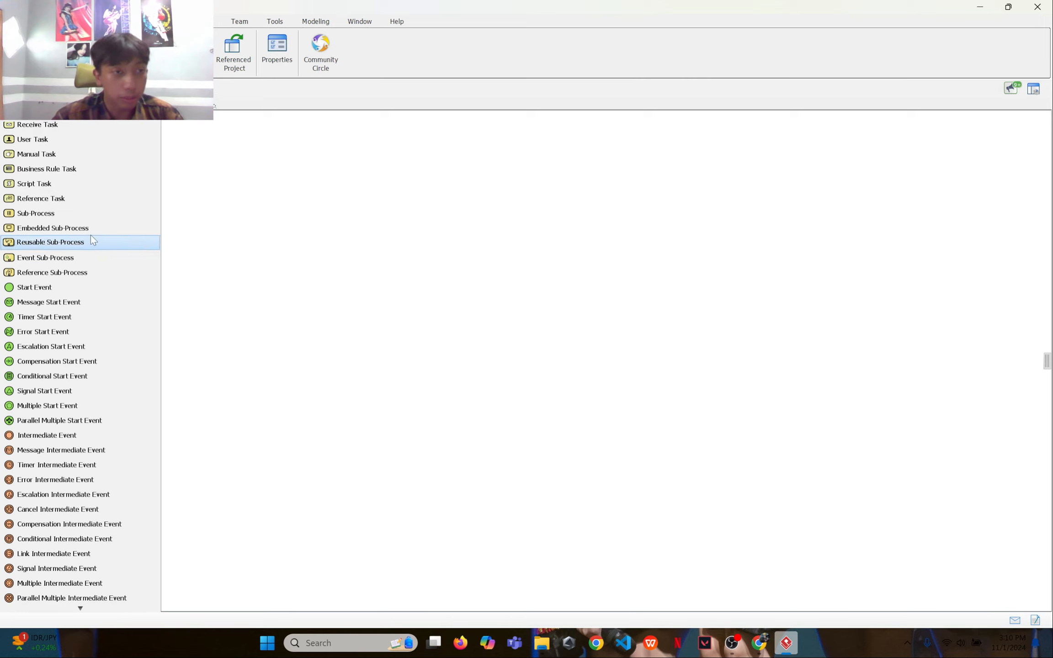
# Step: Draw a wide horizontal pool across the upper part of the empty diagram, keeping its default name
pyautogui.scroll(-9, 105, 278)
pyautogui.scroll(-4, 109, 258)
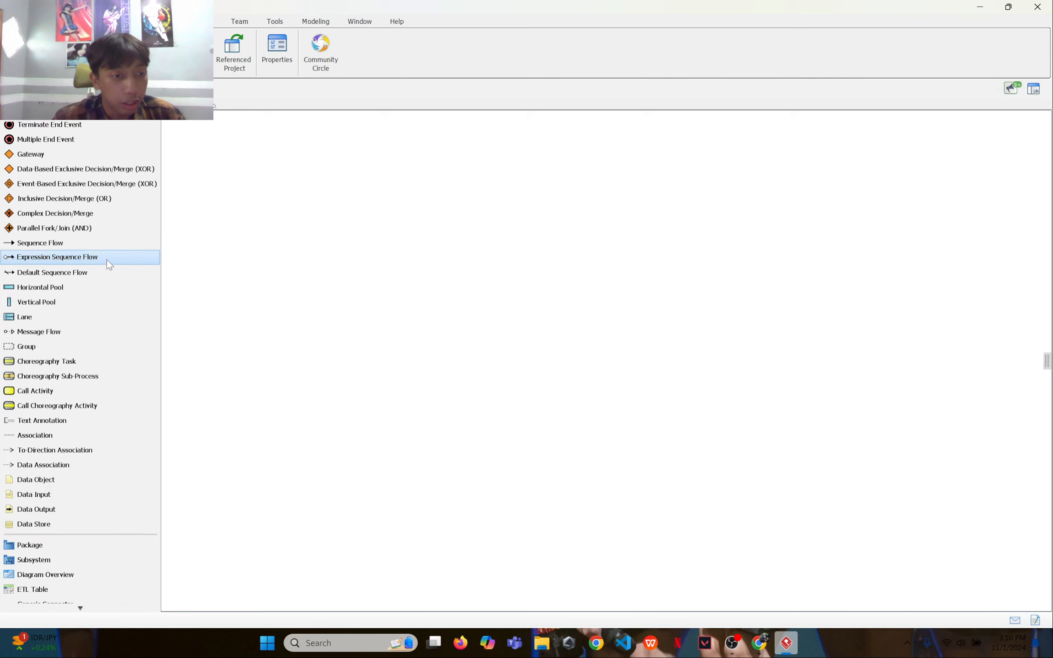
pyautogui.click(95, 289)
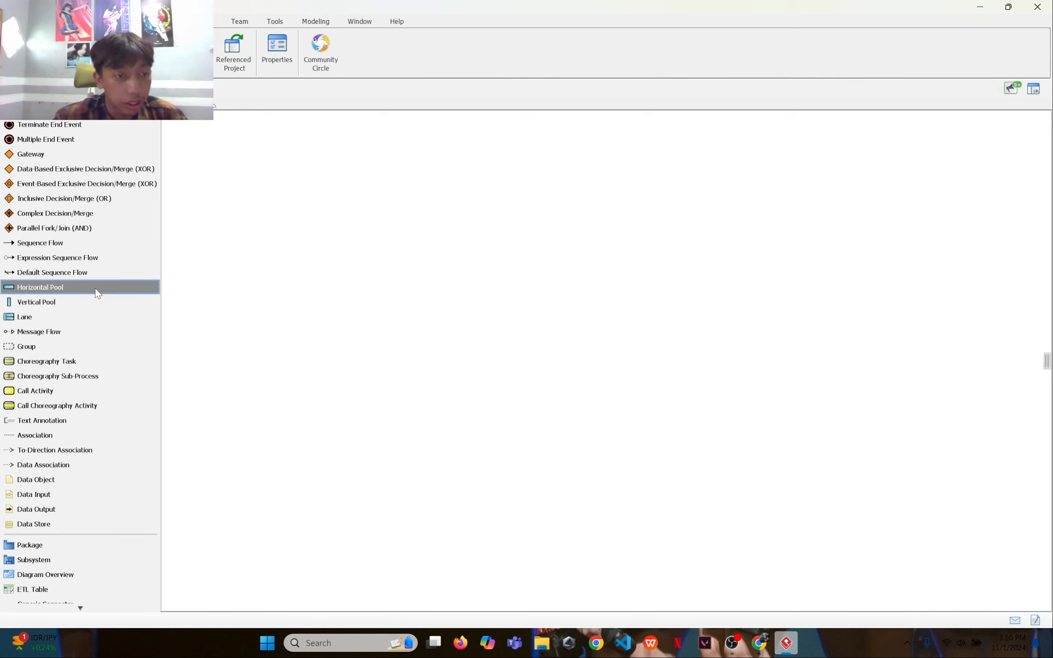
pyautogui.moveTo(169, 127); pyautogui.dragTo(972, 293)
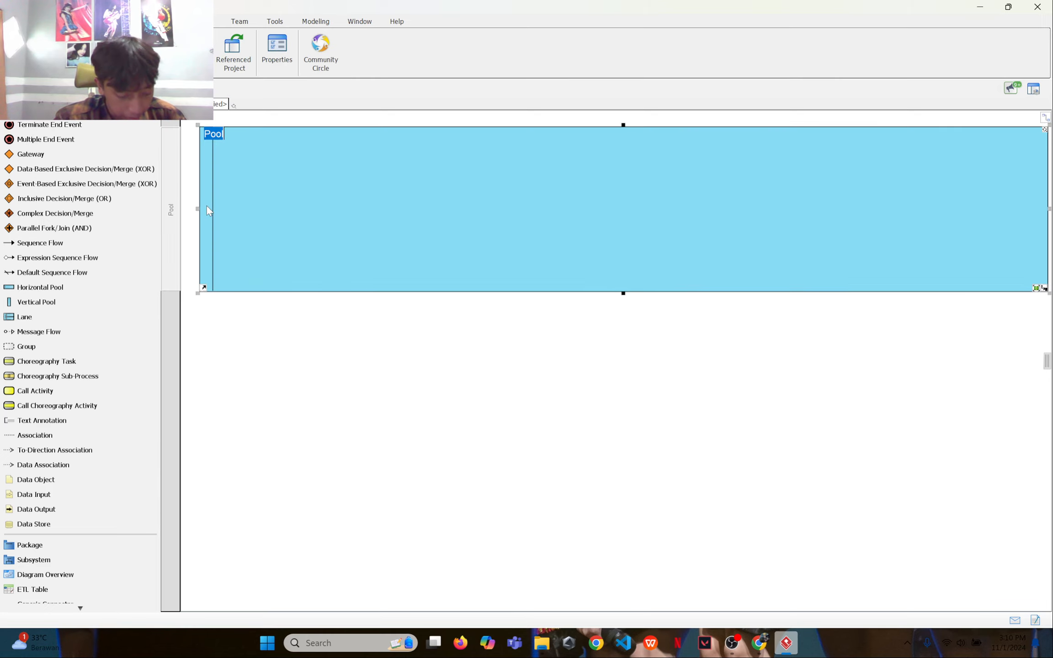
pyautogui.click(379, 335)
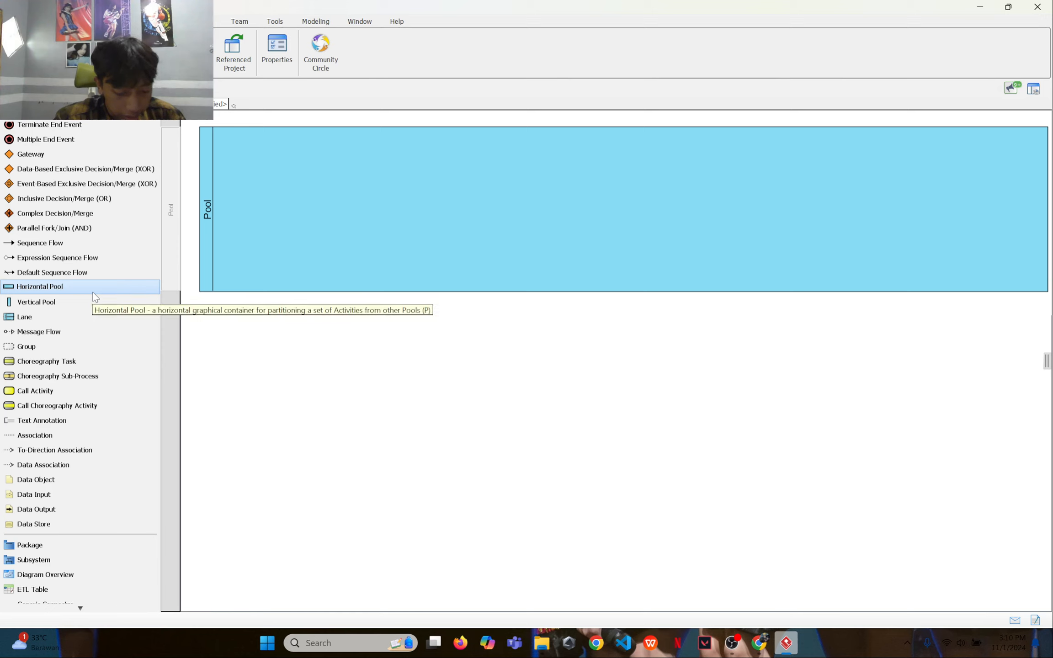
# Step: Add two lanes, one below the other, inside the horizontal pool with their default names
pyautogui.click(56, 318)
pyautogui.click(350, 175)
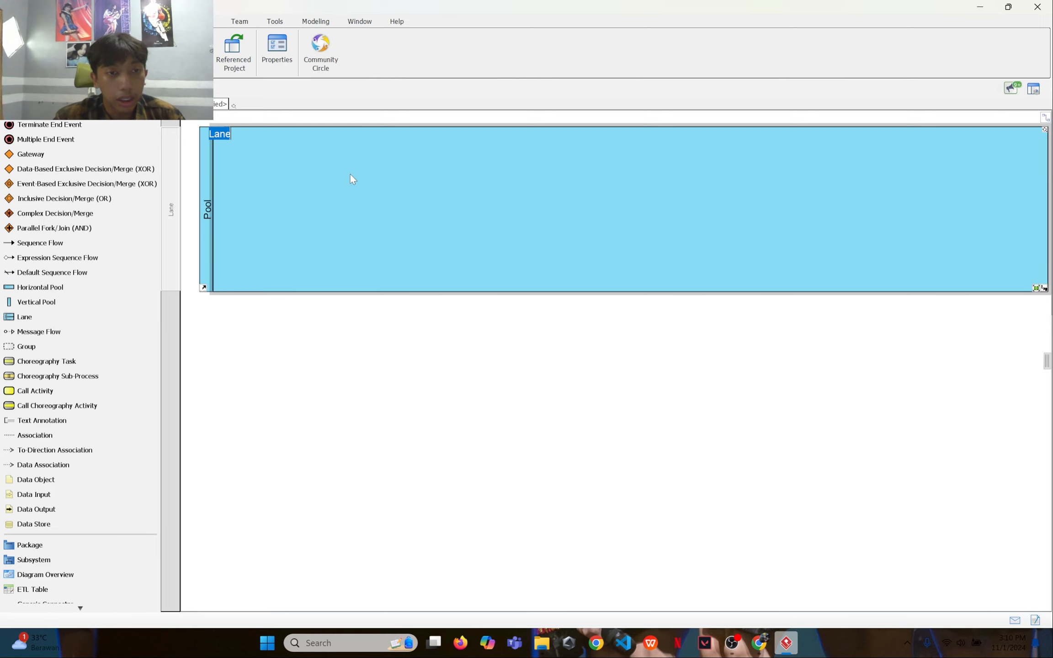
pyautogui.click(341, 350)
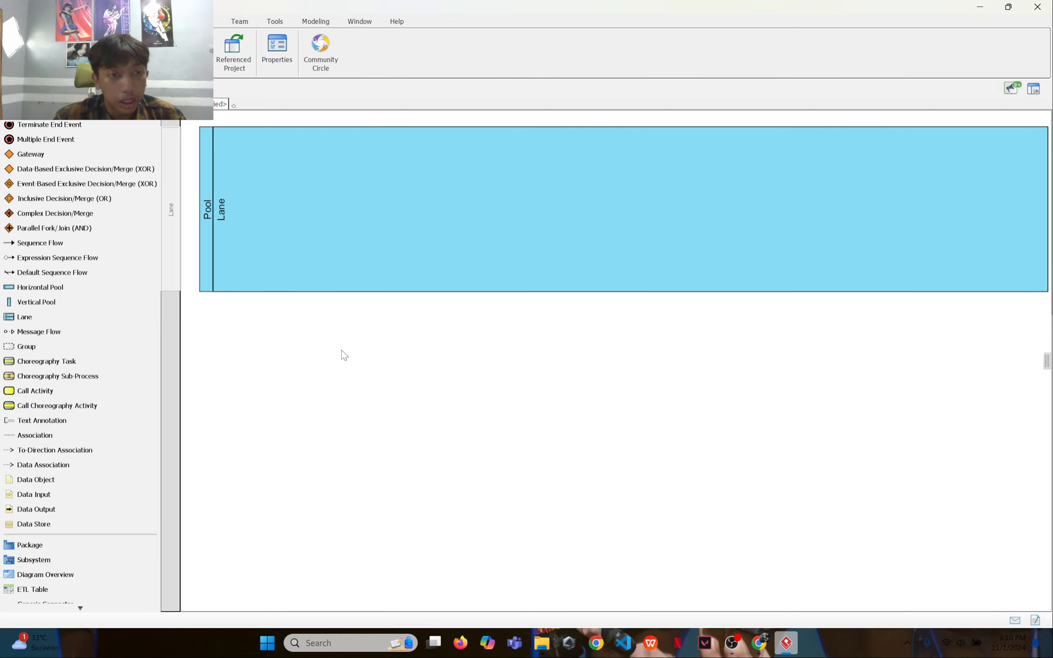
pyautogui.click(59, 319)
pyautogui.click(351, 231)
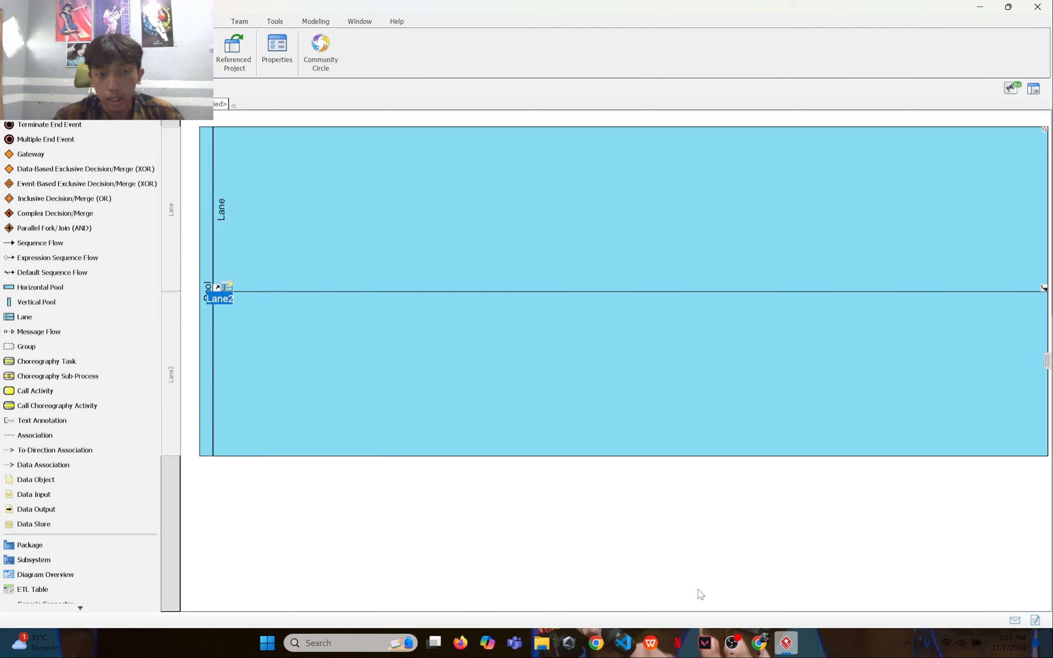
pyautogui.click(658, 551)
pyautogui.click(238, 385)
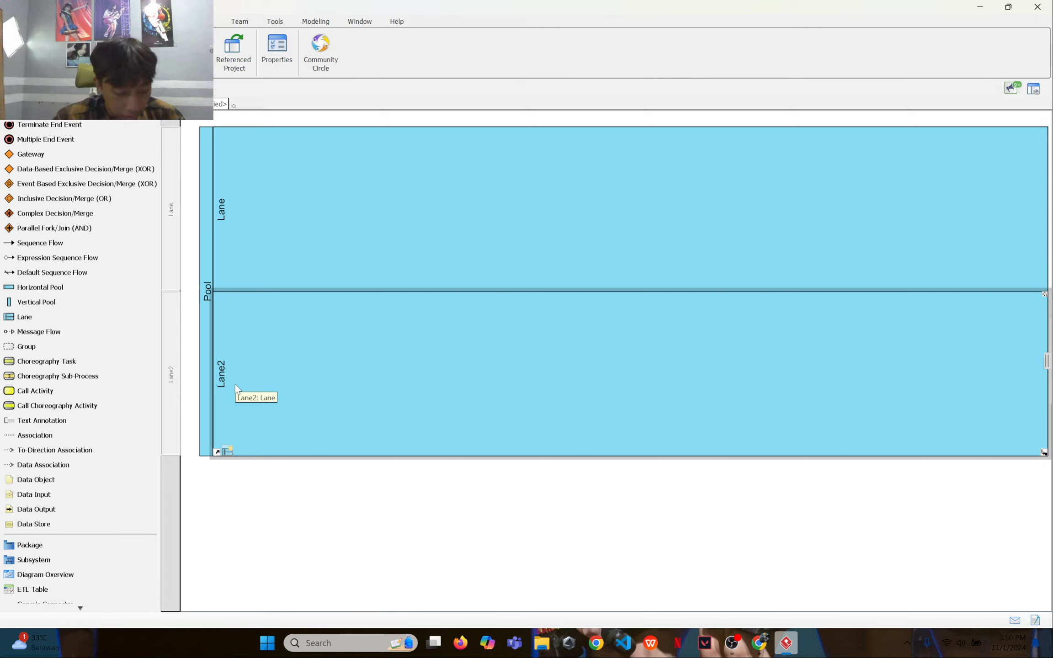
# Step: Rename the pool to "Perpustakaan Tel-U"
pyautogui.click(207, 291)
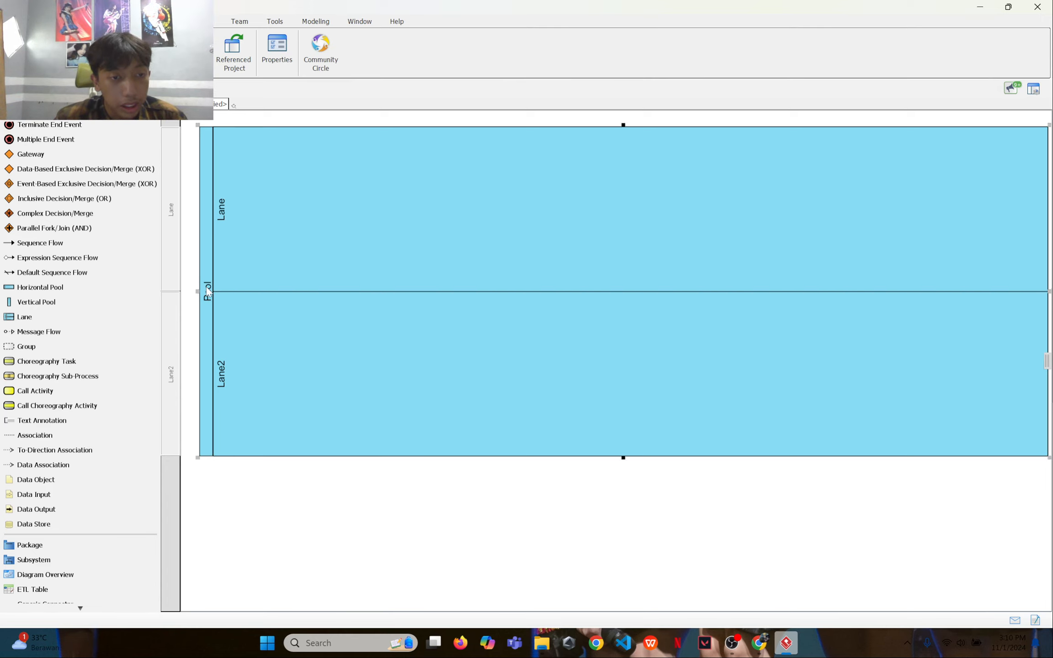
pyautogui.doubleClick(207, 291)
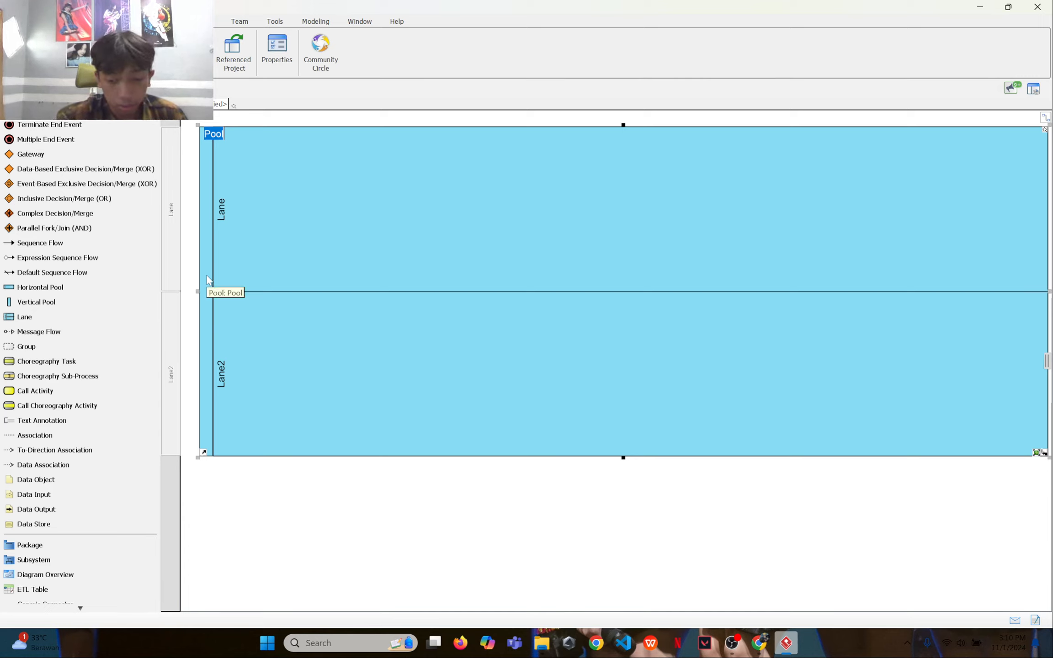
pyautogui.write('Per')
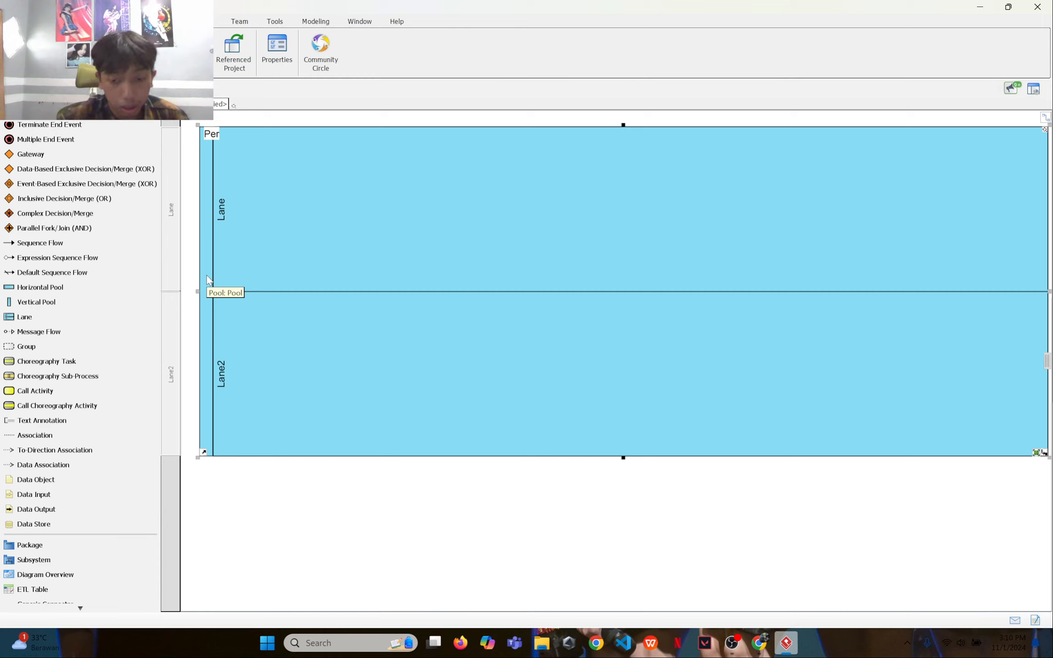
pyautogui.write('pusta')
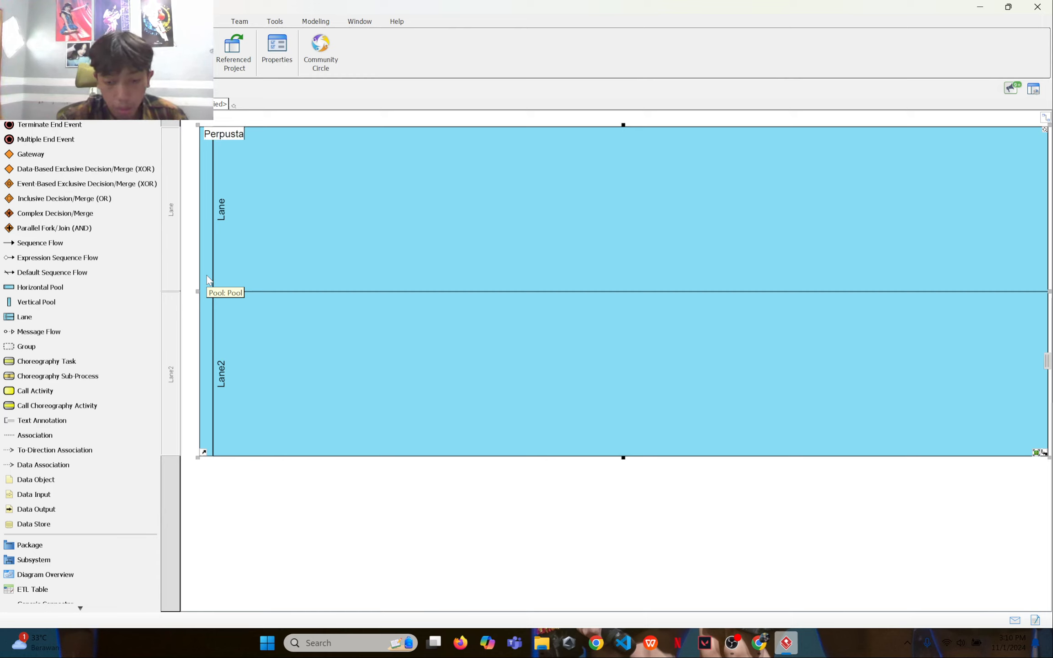
pyautogui.write('kaan Tel')
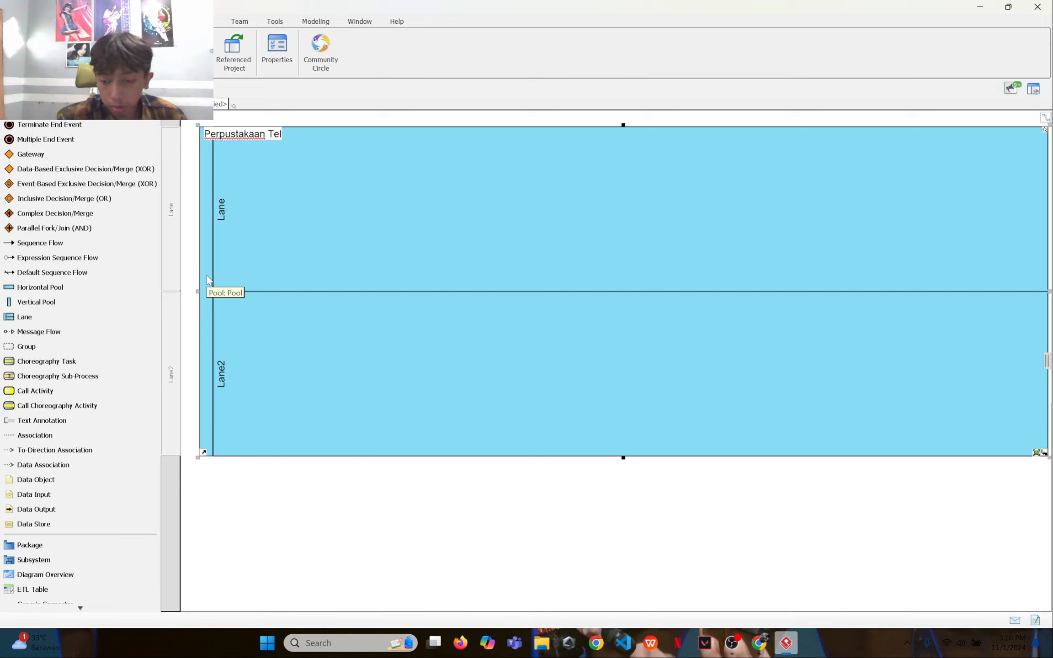
pyautogui.write('-U')
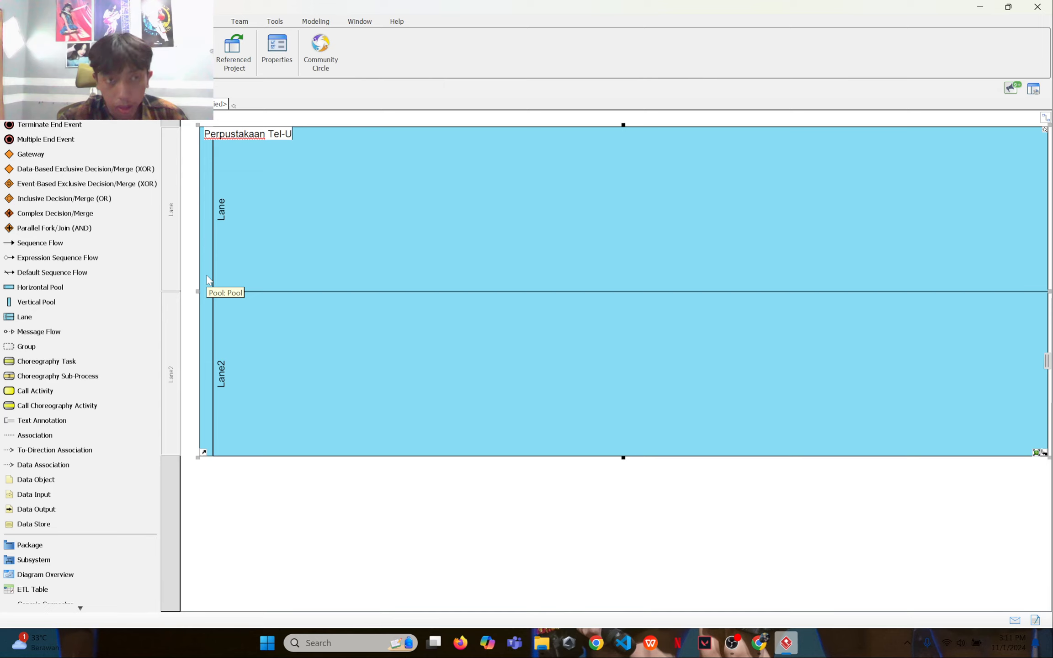
pyautogui.press('Return')
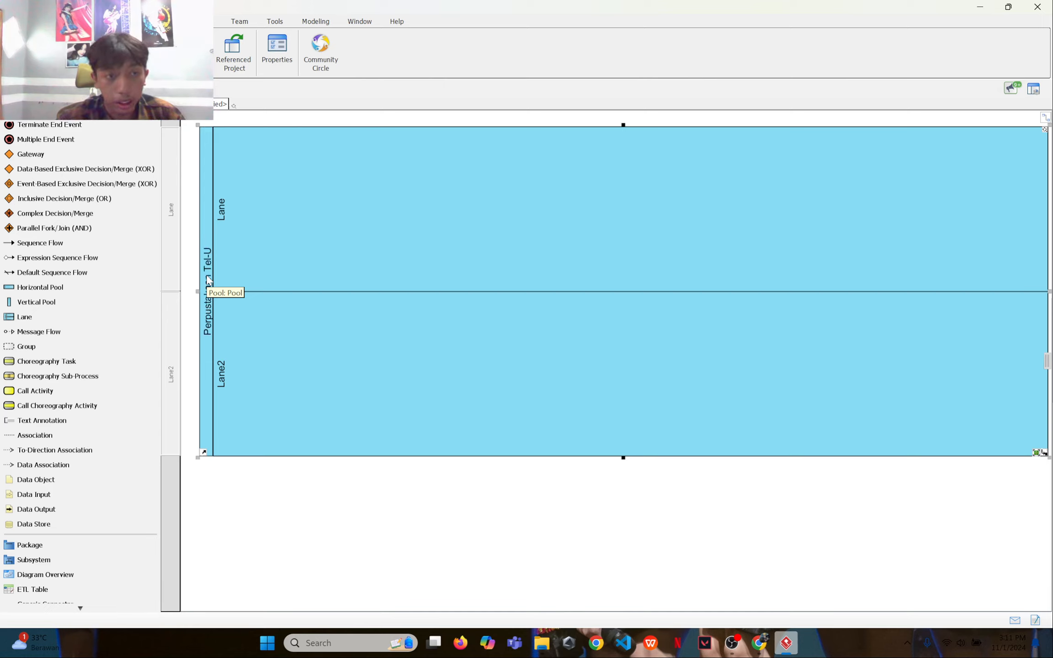
# Step: Rename the upper lane of the pool to "Petugas entry data"
pyautogui.click(225, 217)
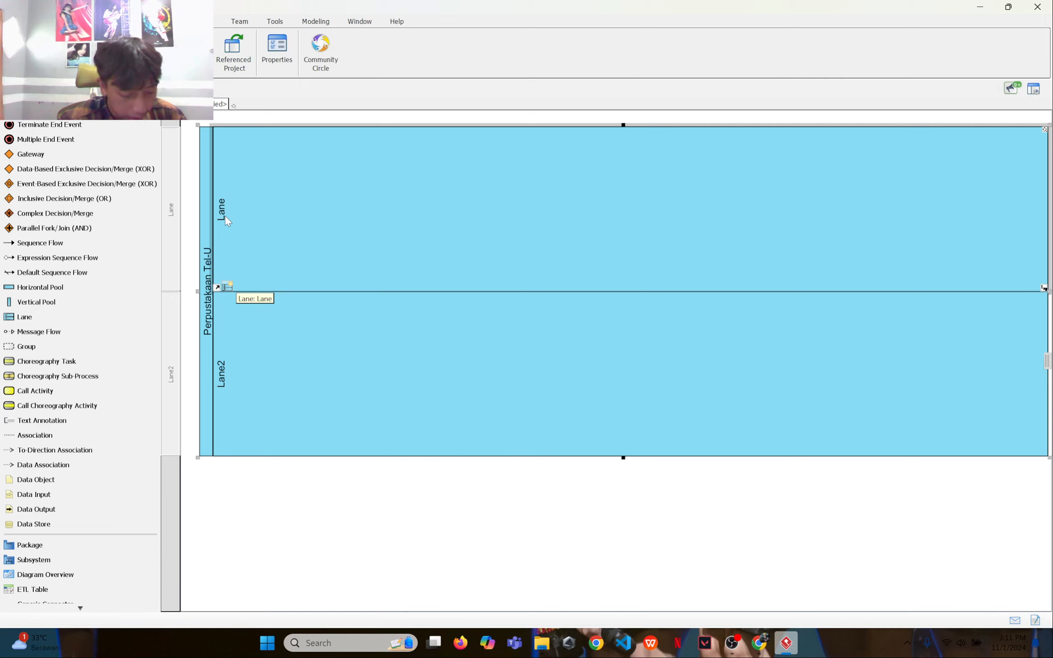
pyautogui.doubleClick(224, 215)
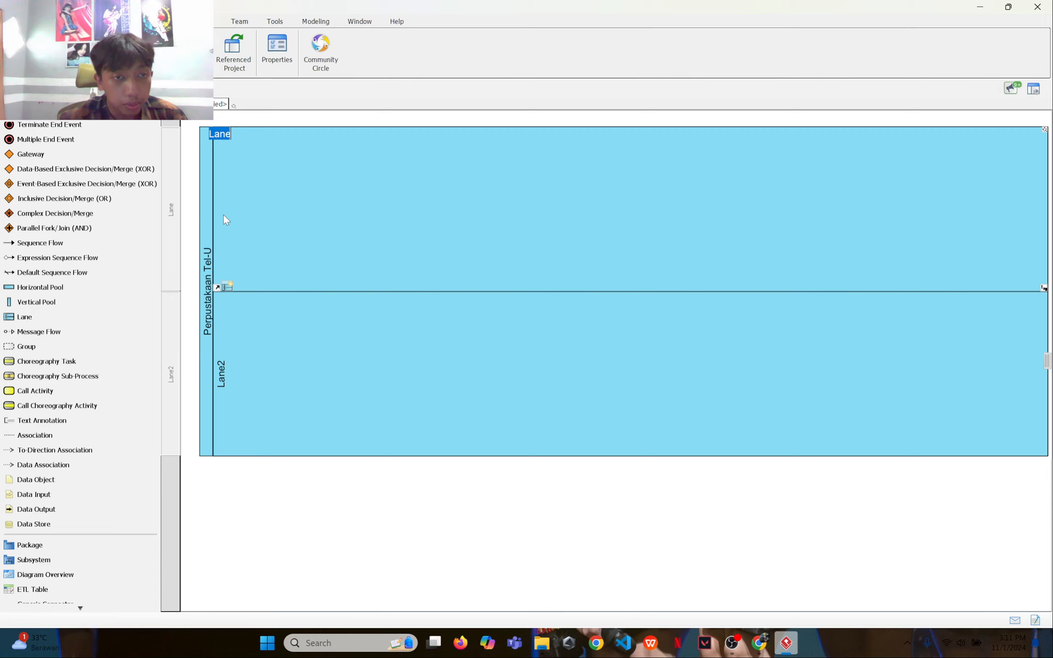
pyautogui.write('Pe')
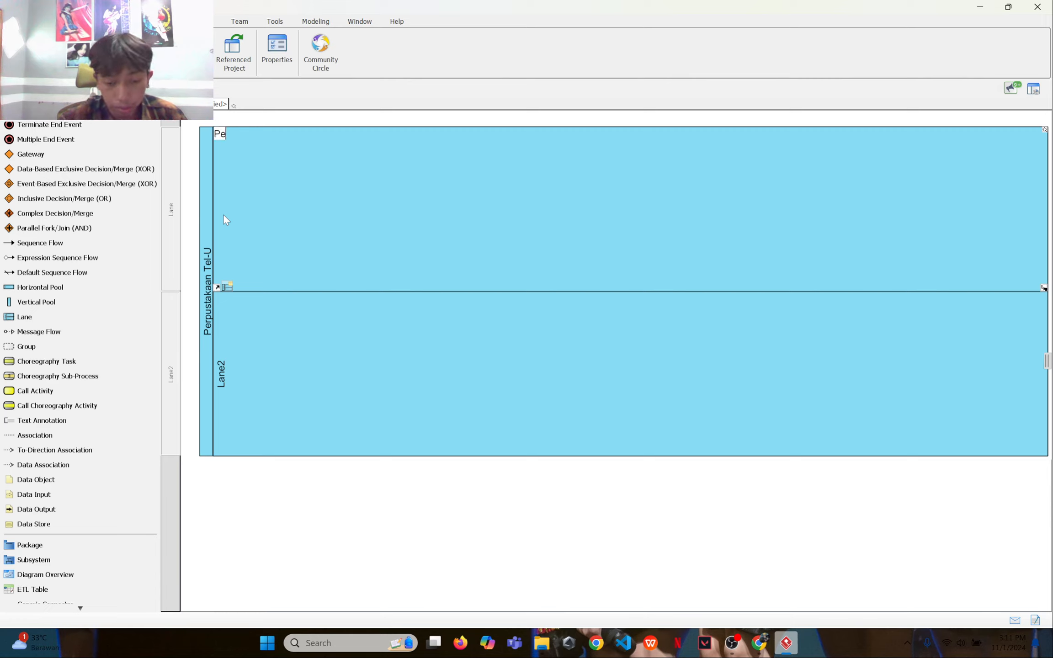
pyautogui.write('tugas')
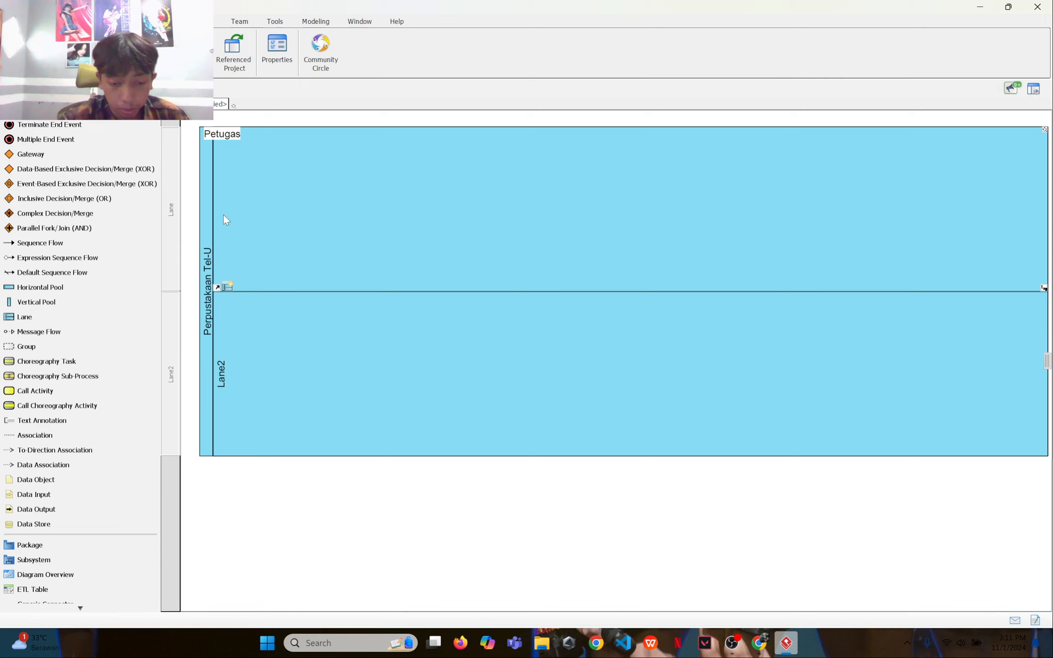
pyautogui.write(' entry')
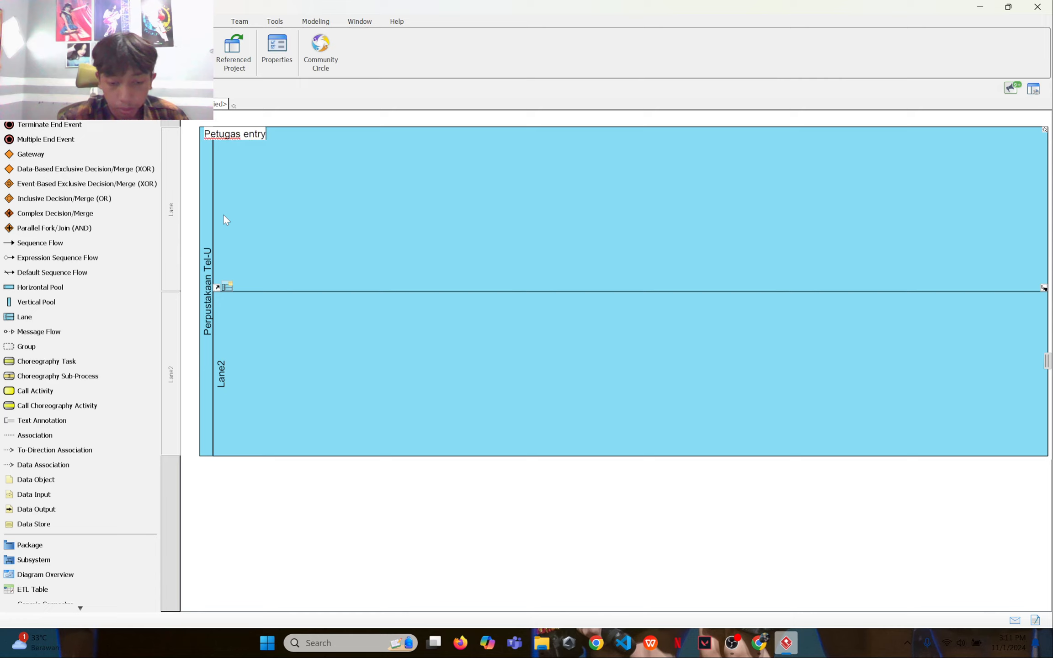
pyautogui.write(' data')
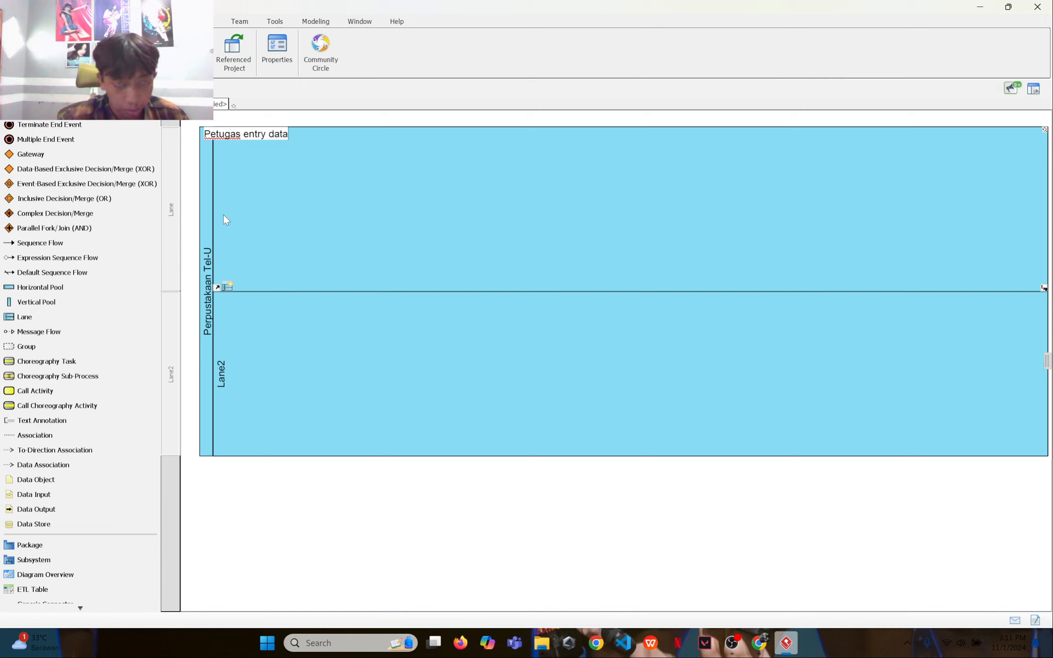
pyautogui.press('Return')
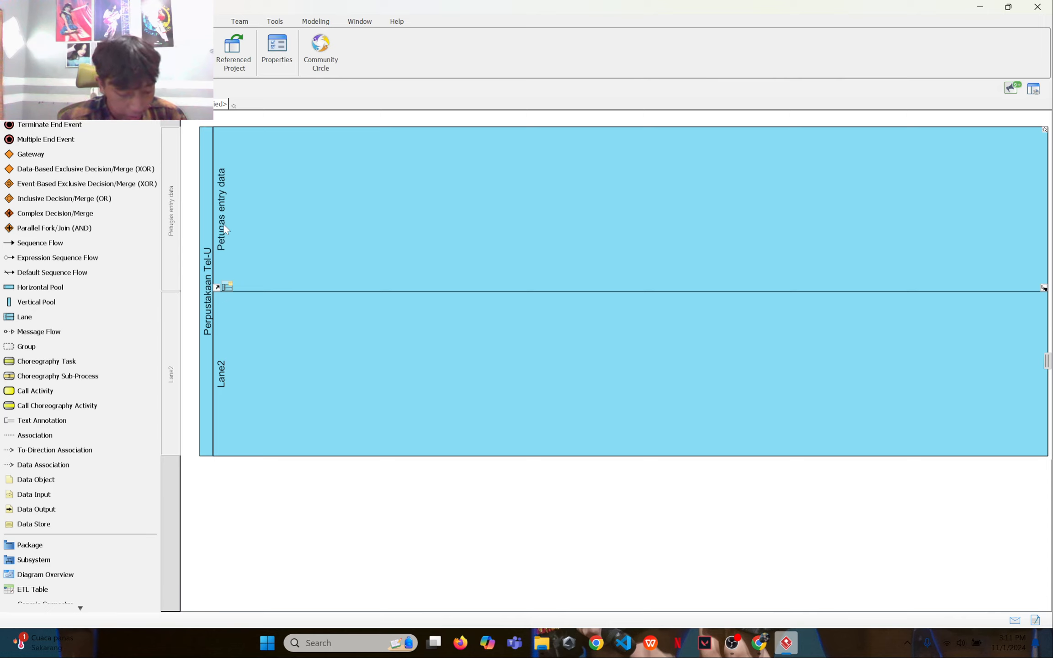
# Step: Rename the lower lane of the pool to "Petugas sampul buku"
pyautogui.doubleClick(224, 362)
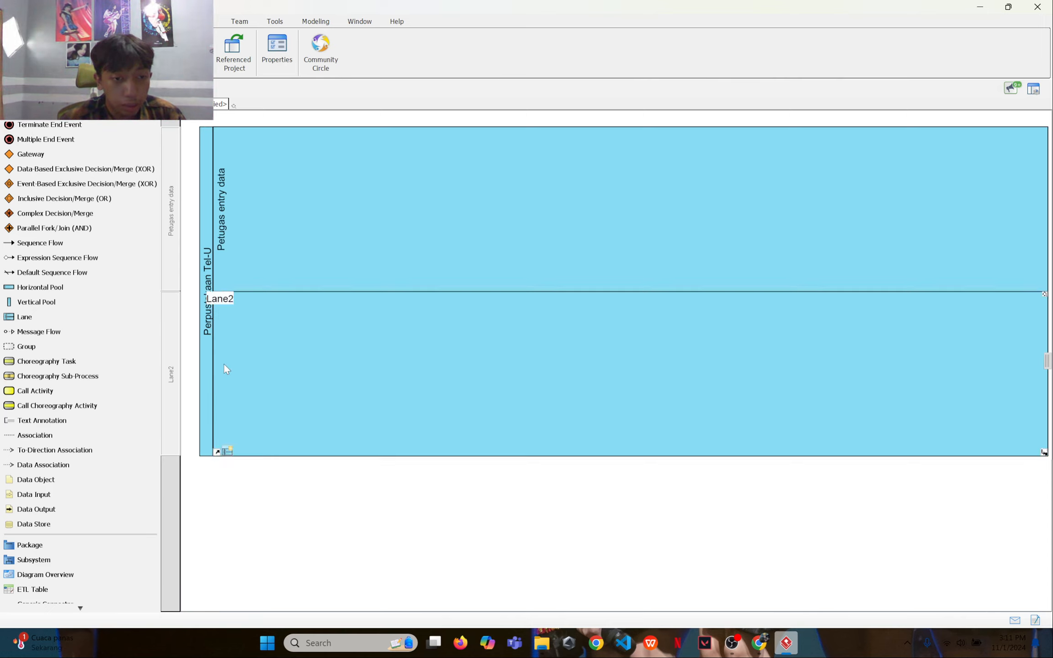
pyautogui.write('P')
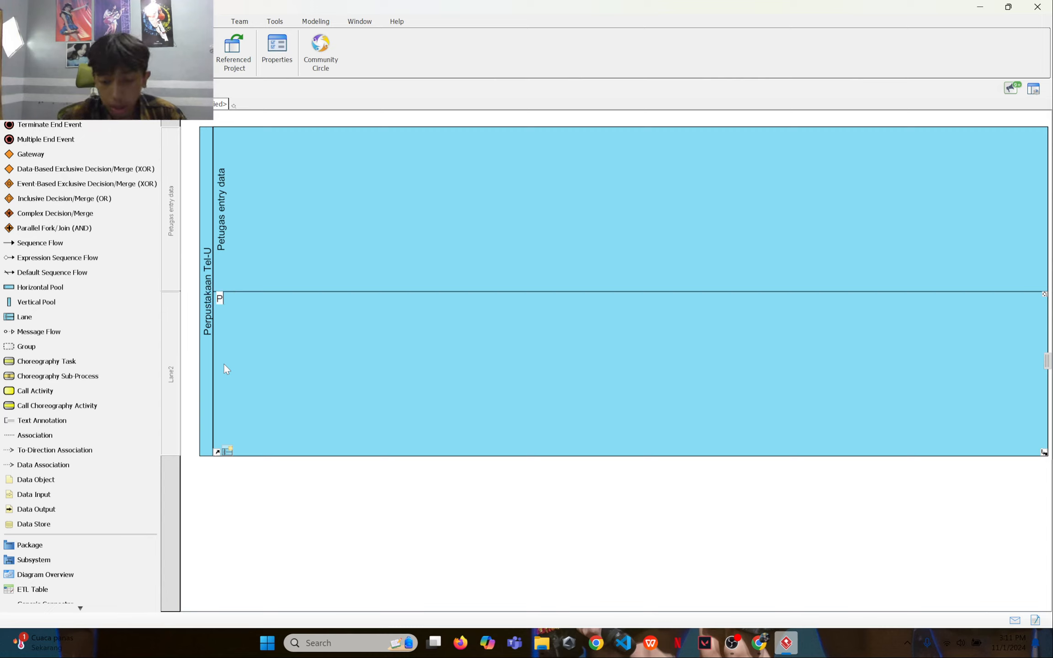
pyautogui.write('etugas')
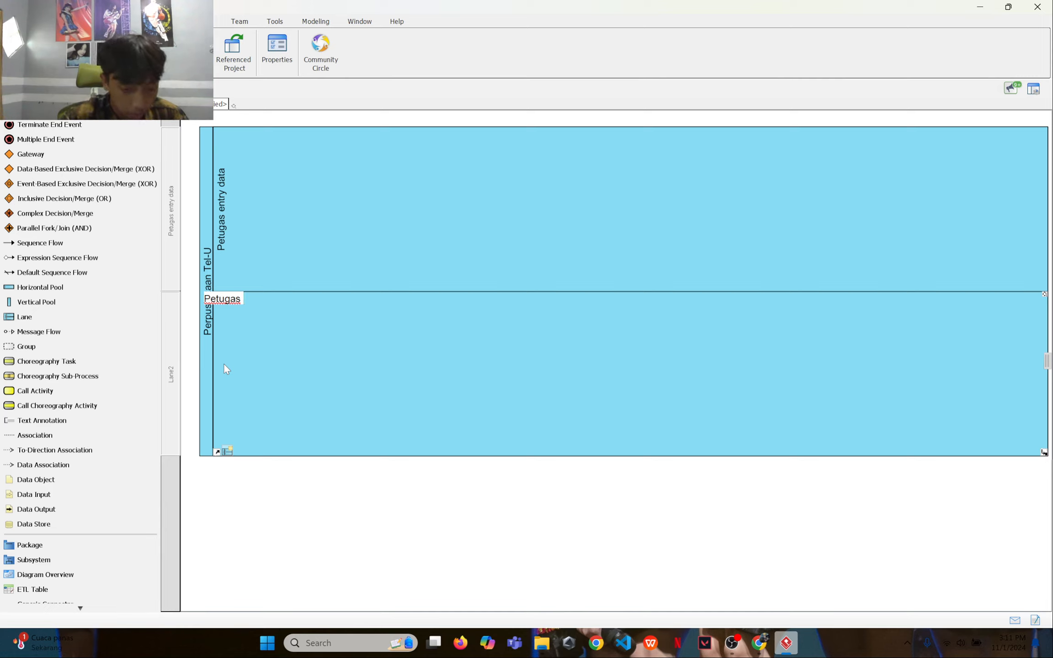
pyautogui.write(' sampul')
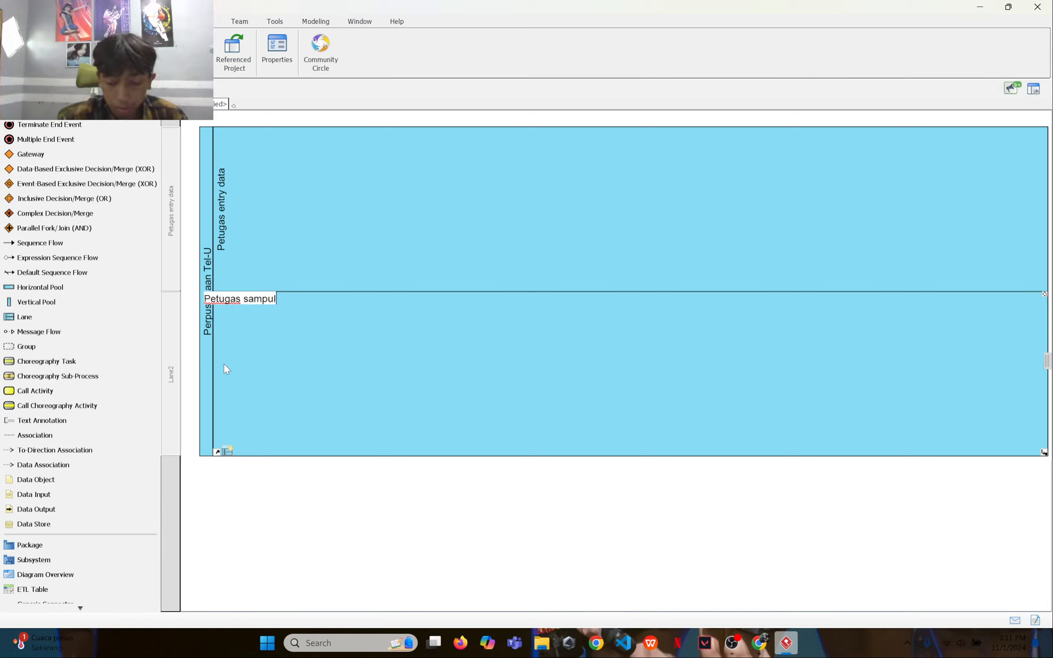
pyautogui.write(' buku')
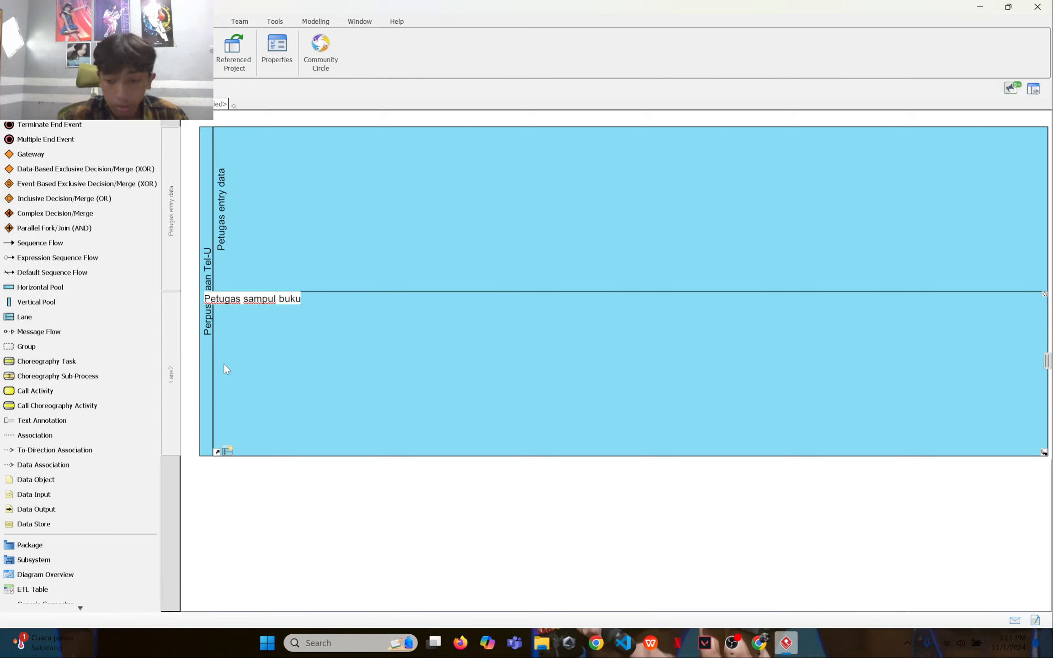
pyautogui.press('Return')
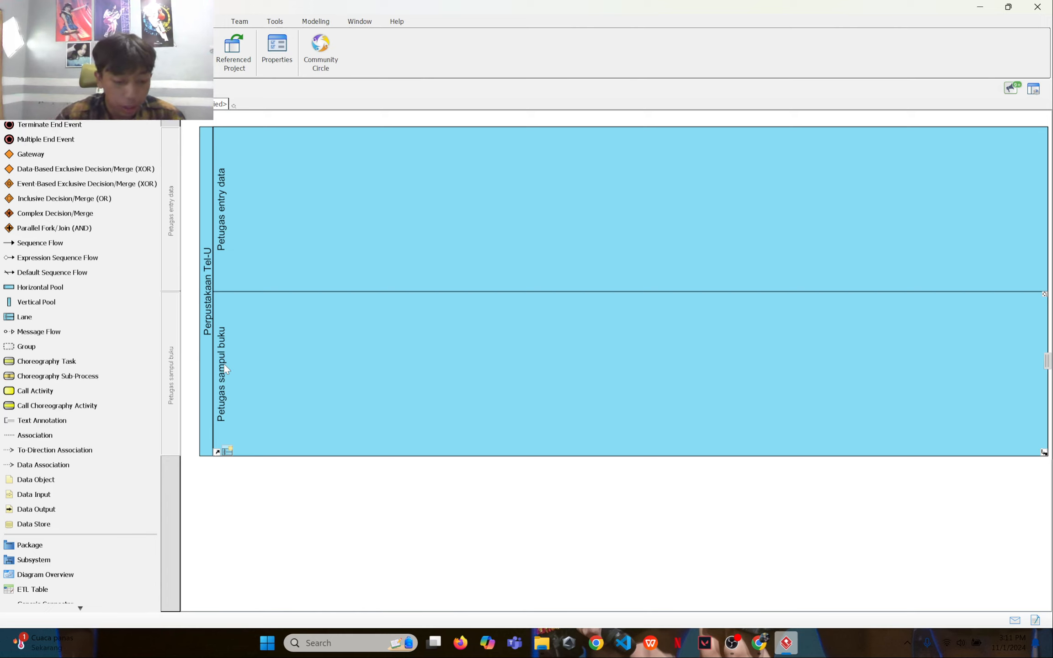
# Step: Resize the pool by lowering its top edge slightly and extending its bottom edge downward to enlarge the lower lane
pyautogui.click(211, 281)
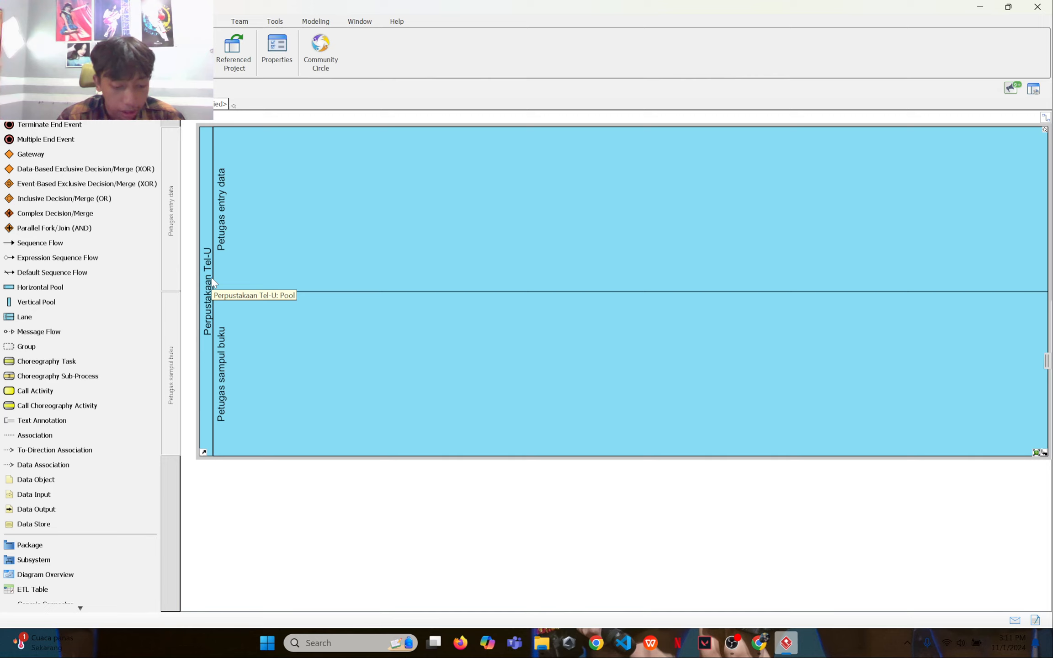
pyautogui.click(1014, 146)
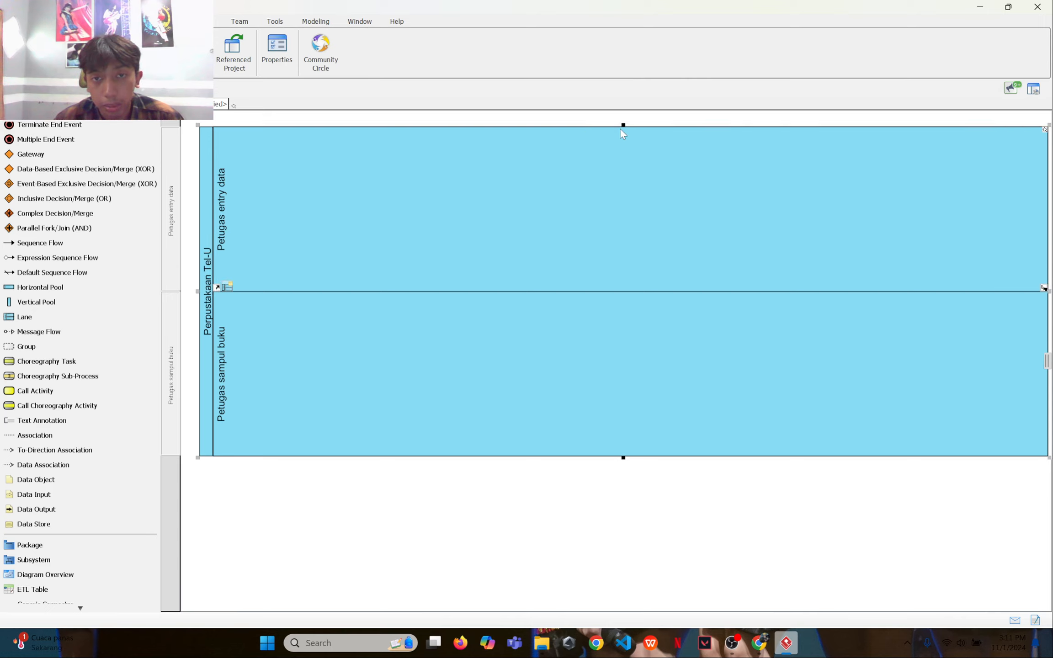
pyautogui.moveTo(620, 127); pyautogui.dragTo(516, 136)
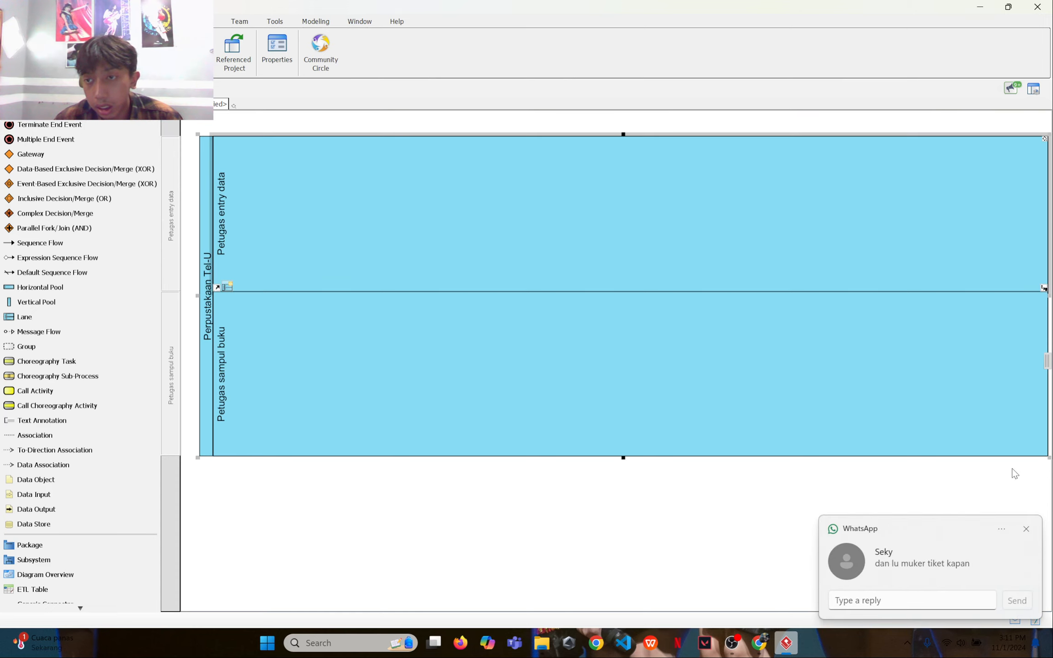
pyautogui.click(1025, 529)
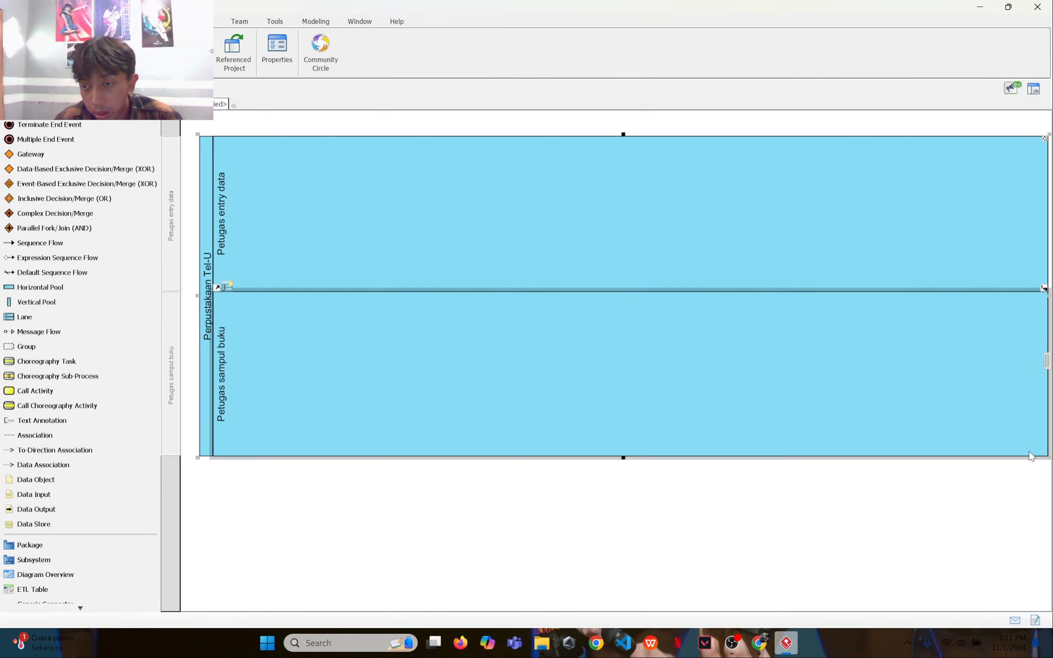
pyautogui.moveTo(1049, 459); pyautogui.dragTo(948, 485)
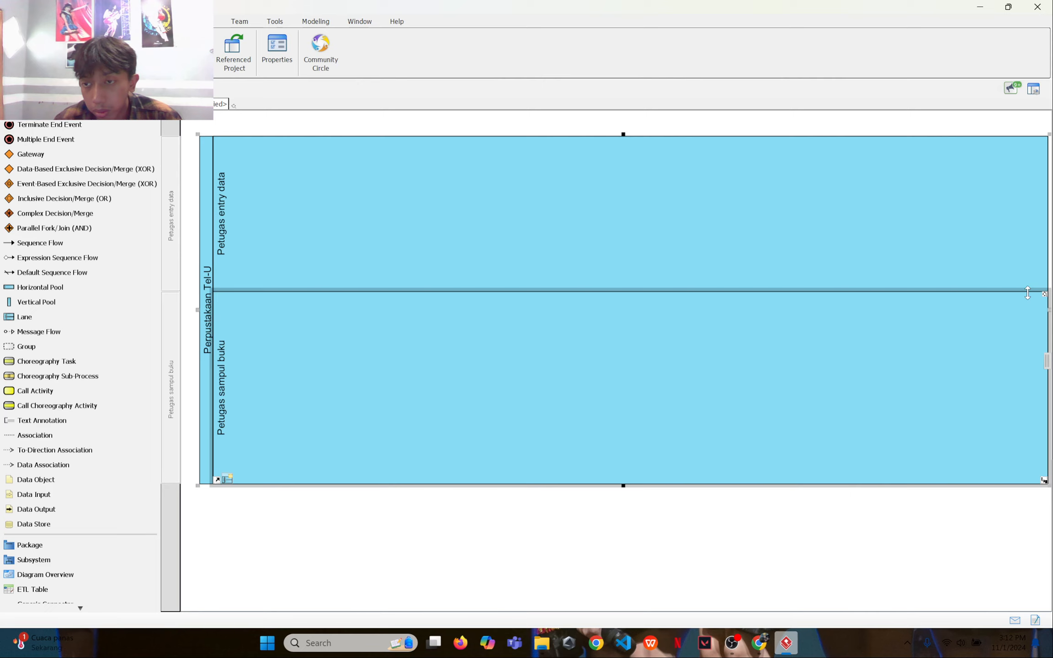
pyautogui.doubleClick(1027, 296)
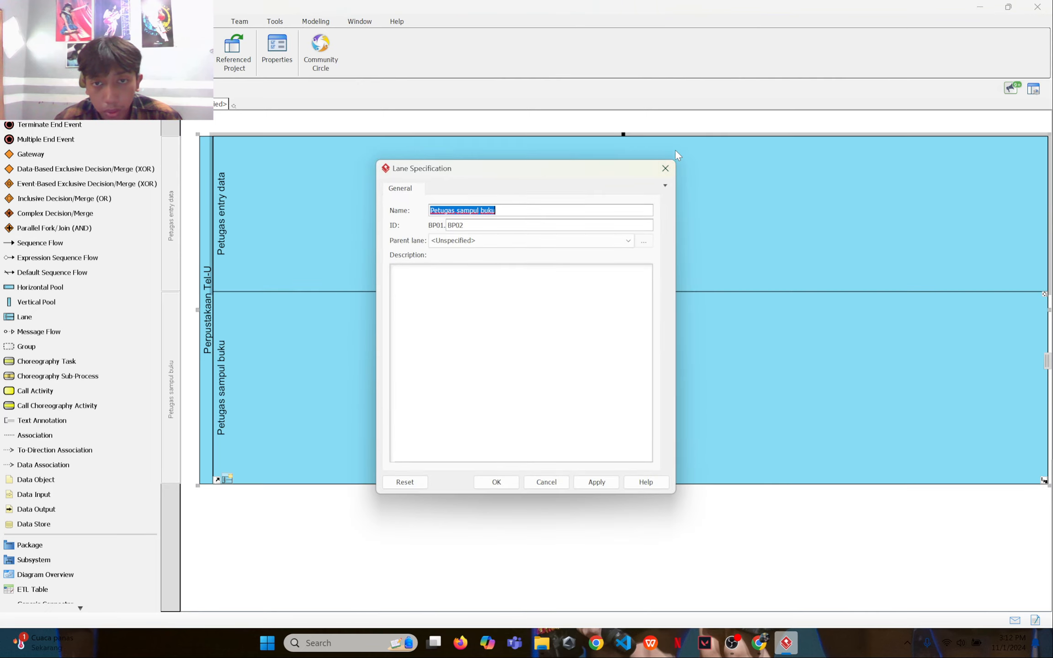
pyautogui.click(666, 168)
pyautogui.rightClick(707, 237)
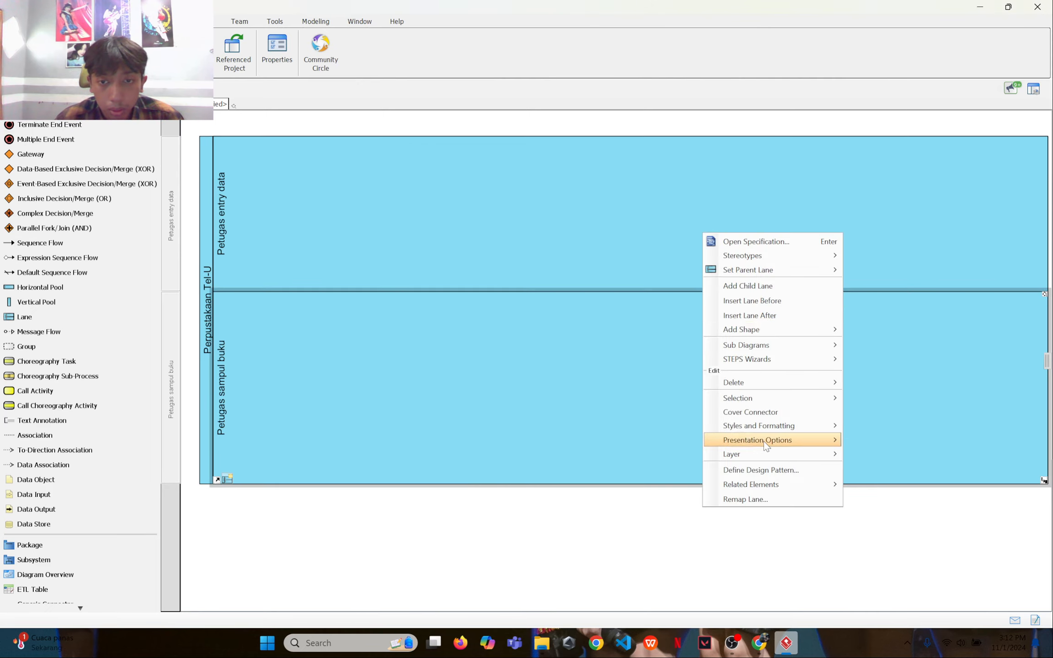
pyautogui.click(622, 512)
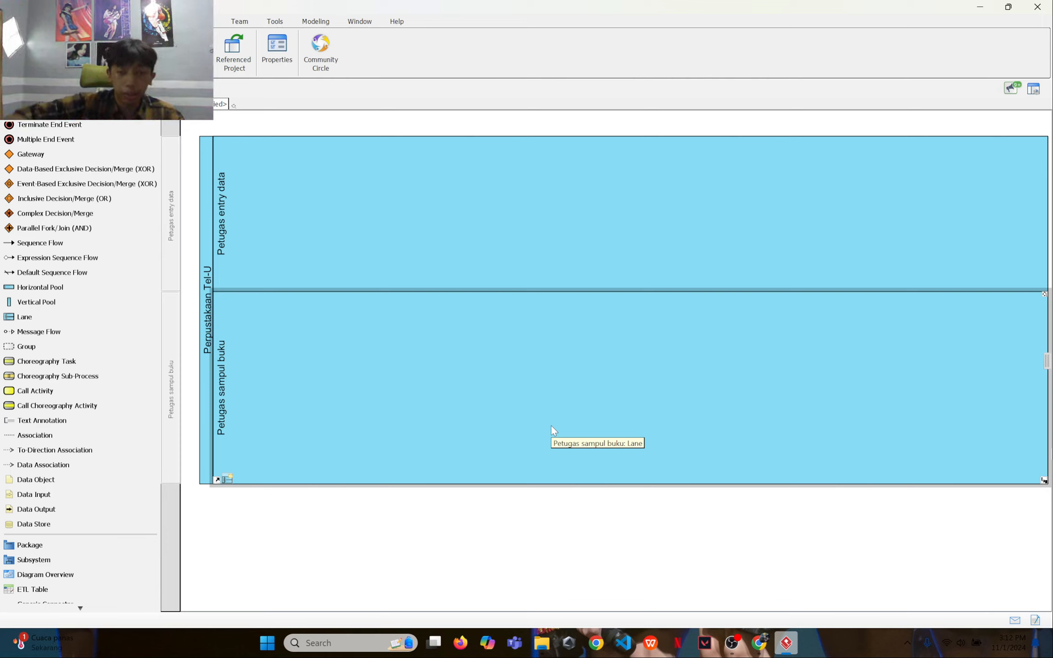
pyautogui.click(304, 535)
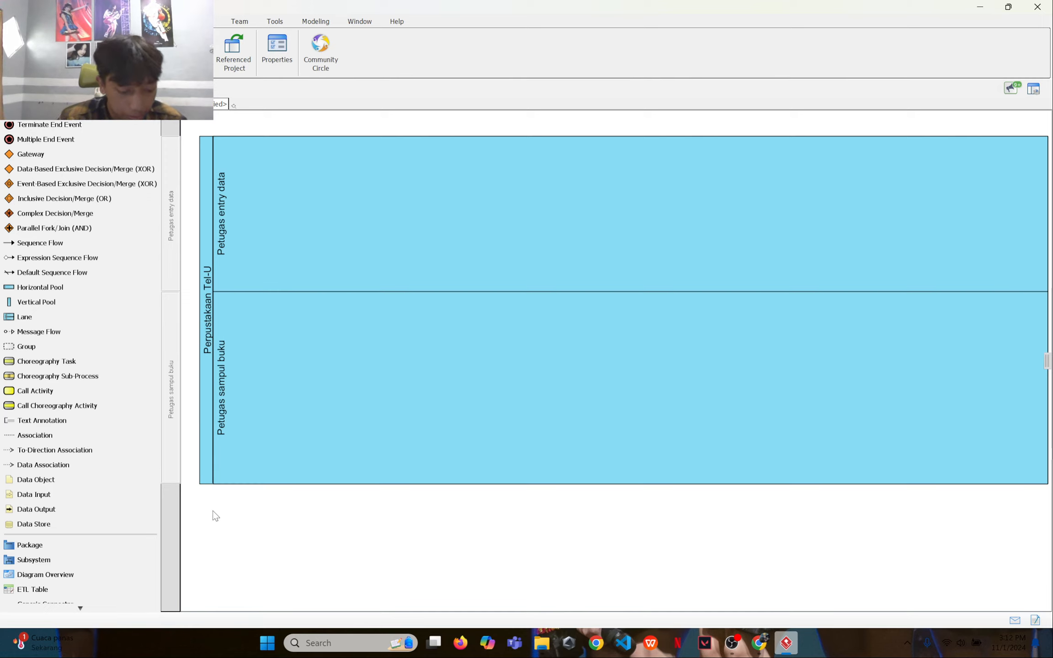
# Step: Place an unnamed start event near the beginning of the "Petugas entry data" lane
pyautogui.click(8, 393)
pyautogui.scroll(6, 28, 339)
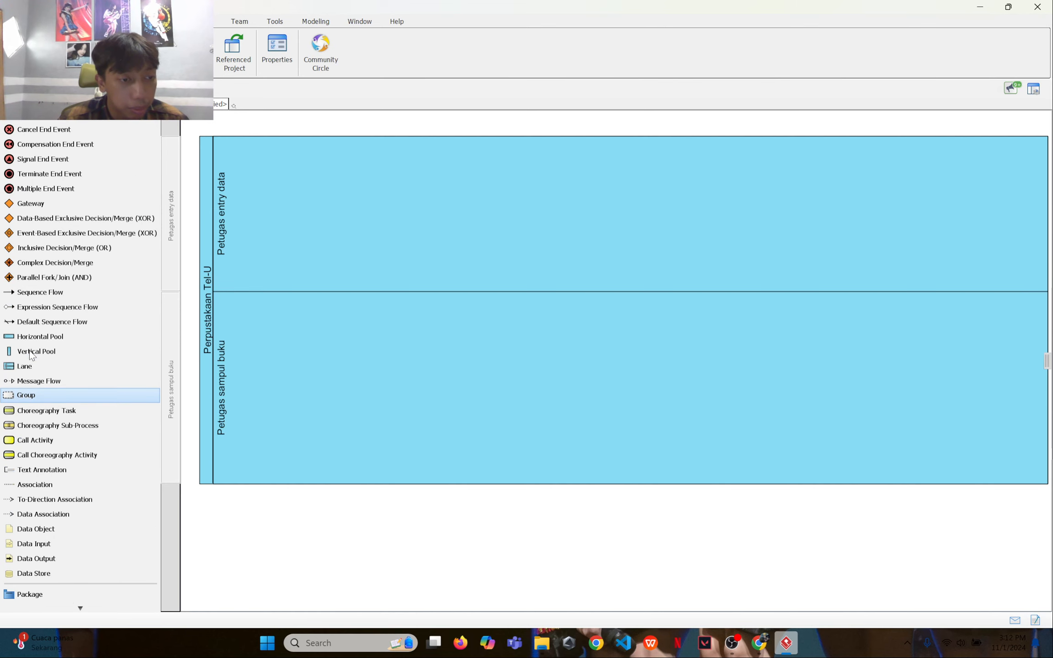
pyautogui.scroll(6, 29, 350)
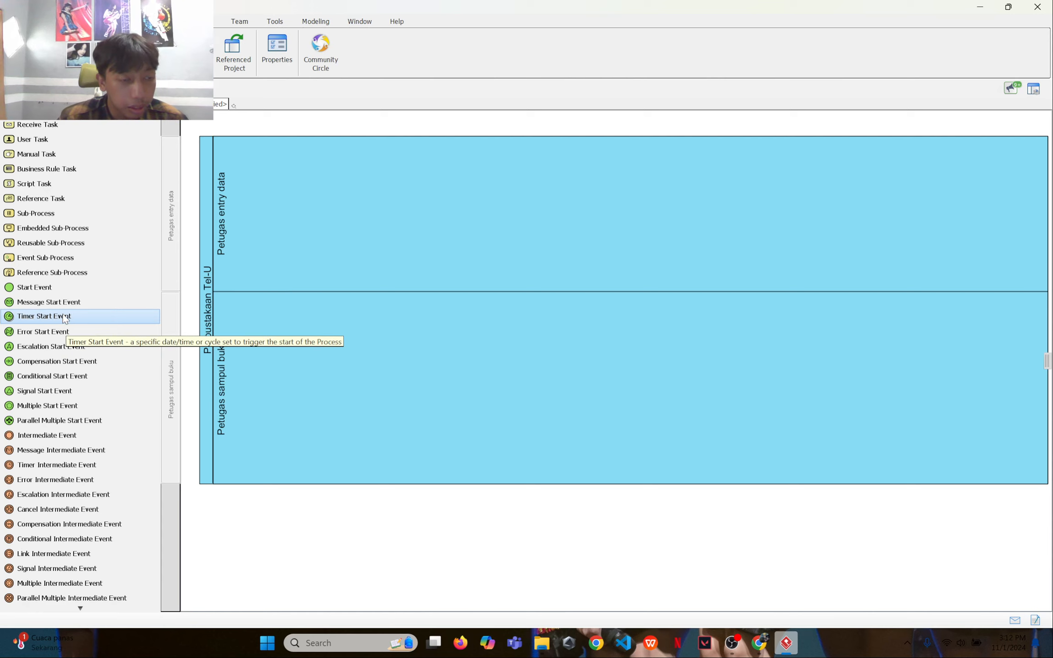
pyautogui.click(15, 288)
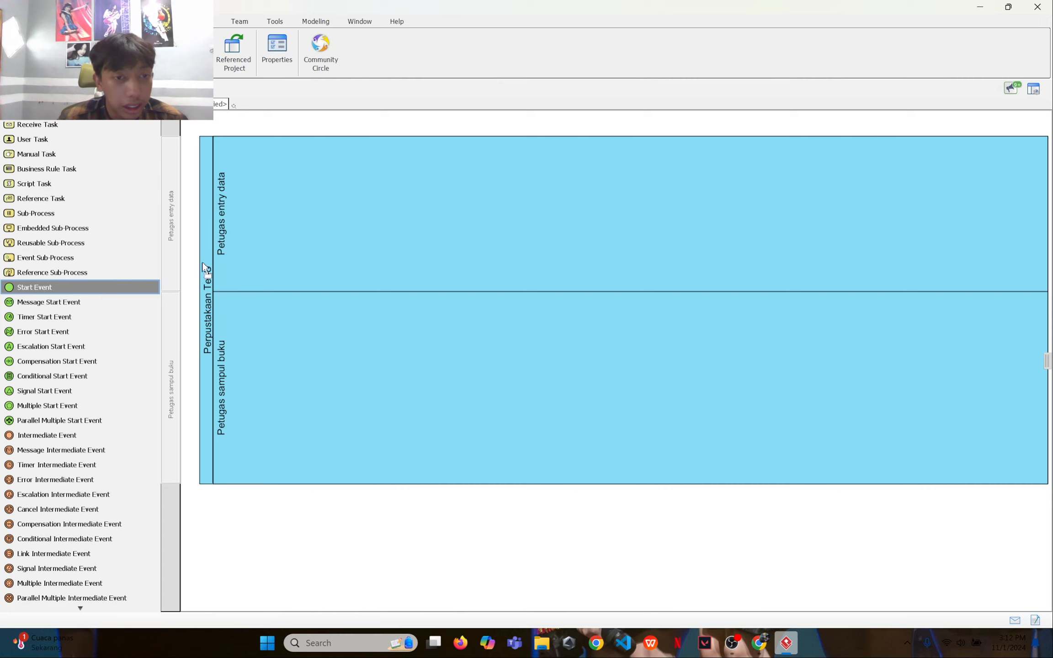
pyautogui.click(298, 211)
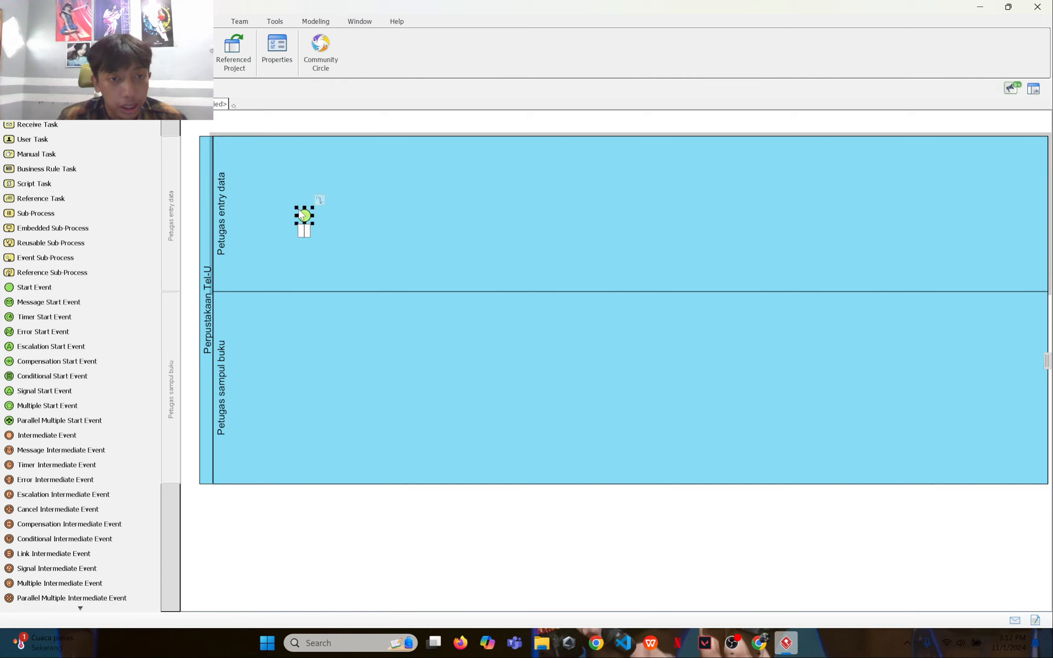
pyautogui.click(332, 268)
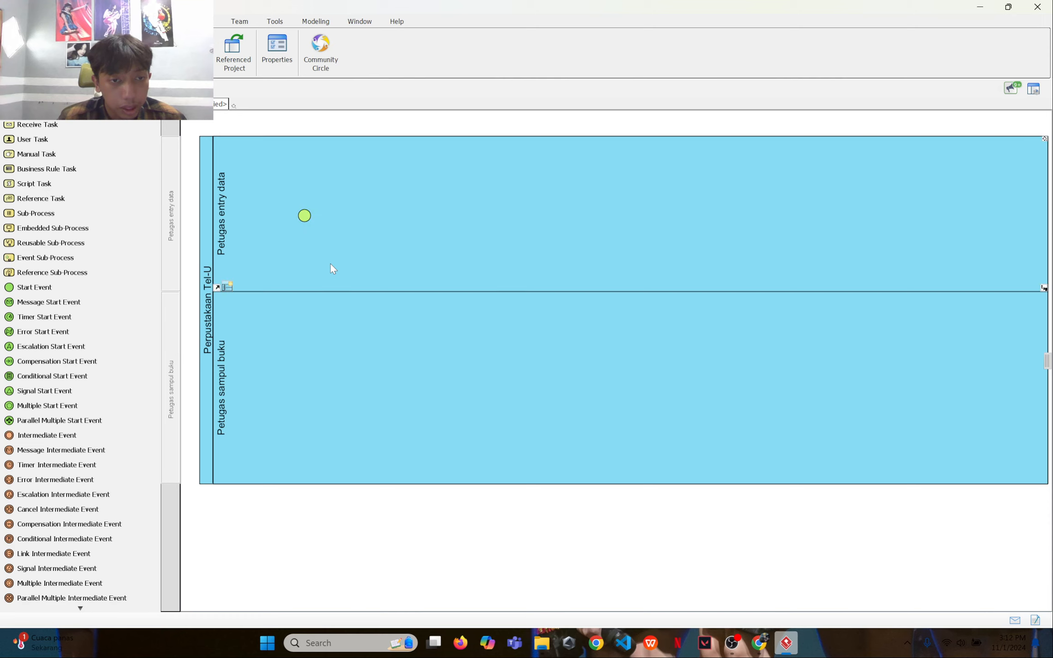
# Step: Add two tasks with default names to the "Petugas entry data" lane, lined up in a row after the start event
pyautogui.scroll(3, 78, 261)
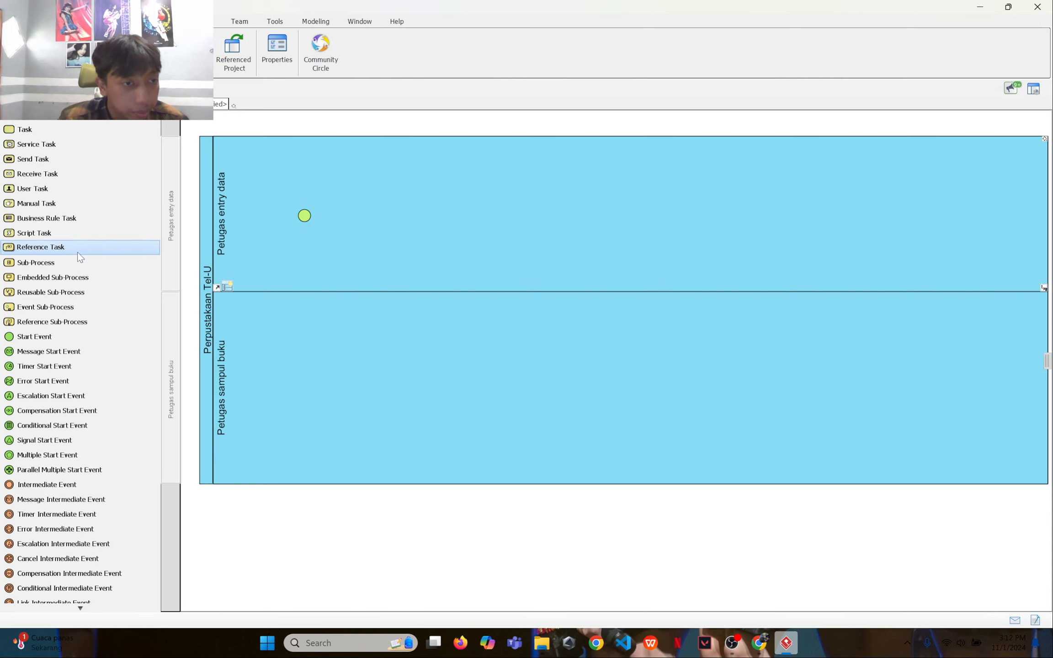
pyautogui.click(28, 130)
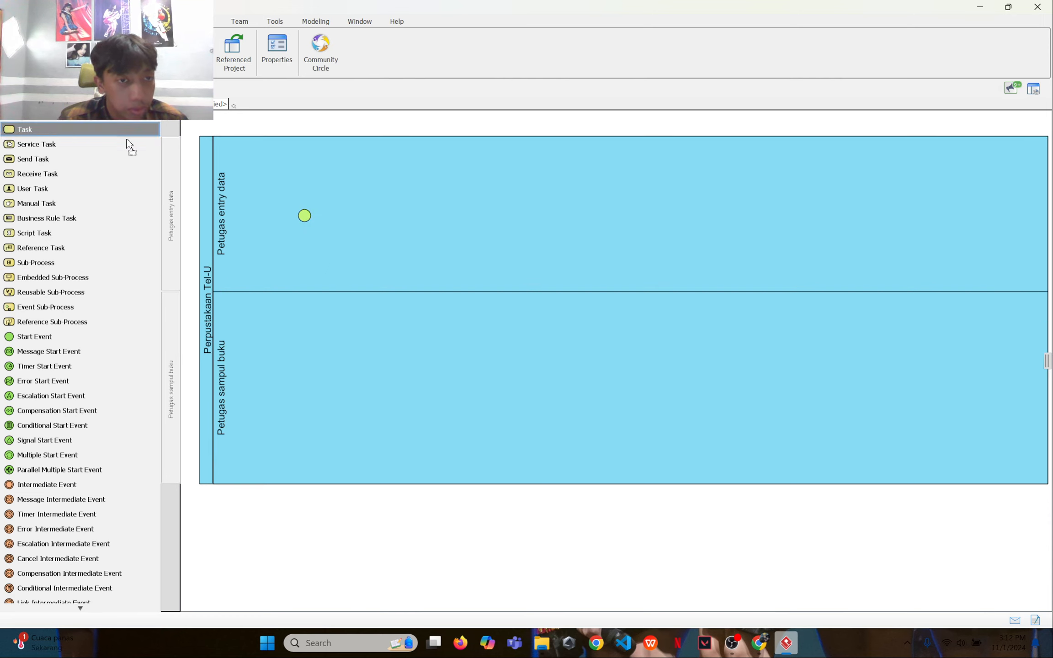
pyautogui.click(391, 206)
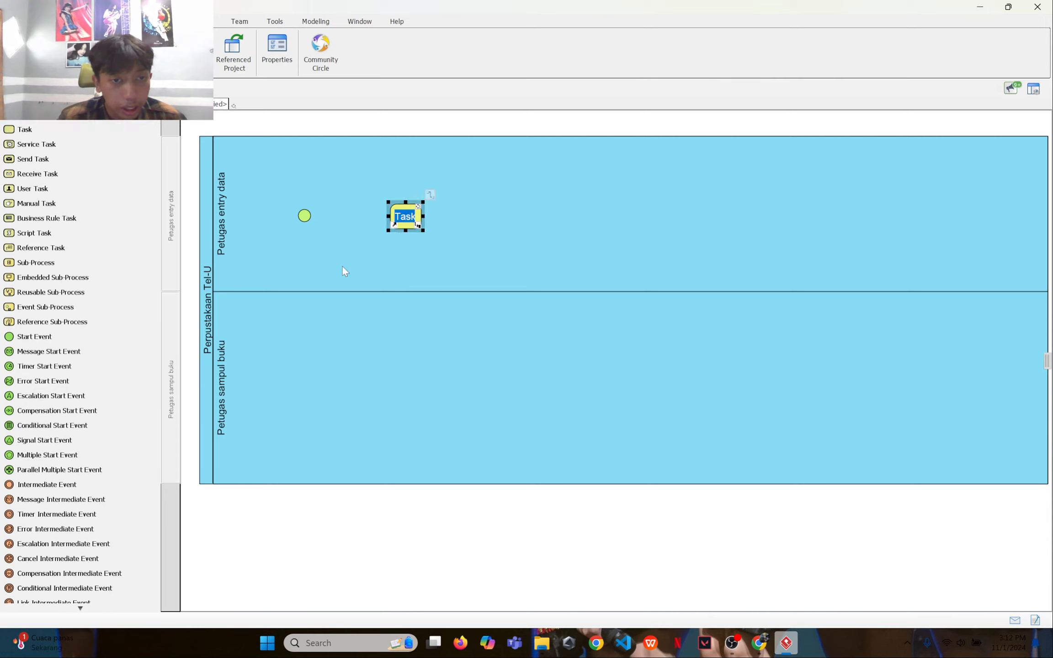
pyautogui.click(61, 129)
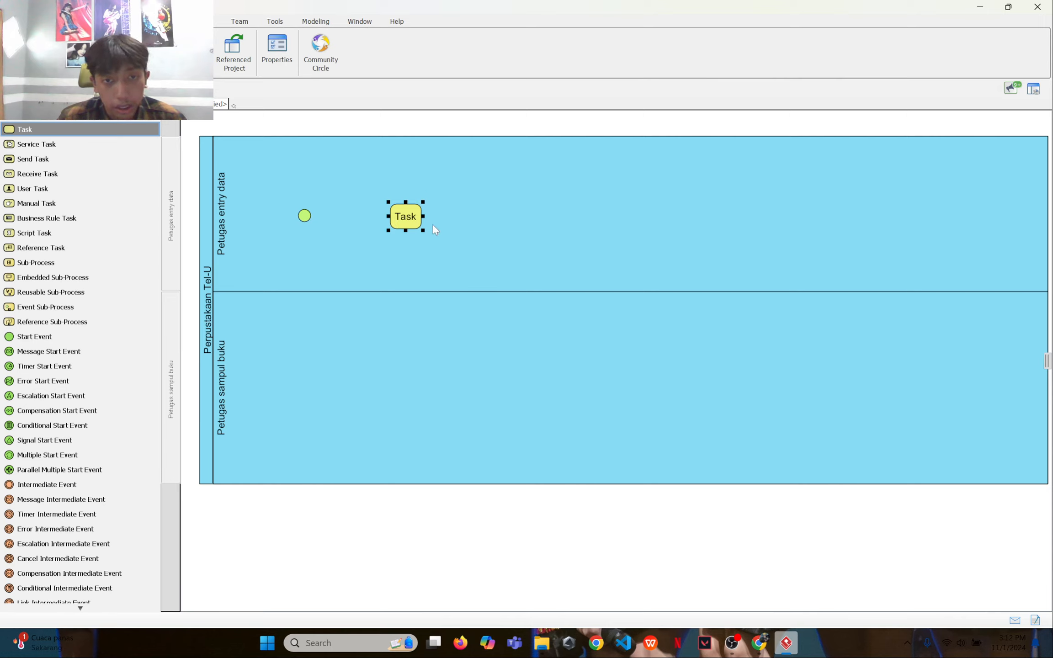
pyautogui.click(480, 216)
pyautogui.click(497, 255)
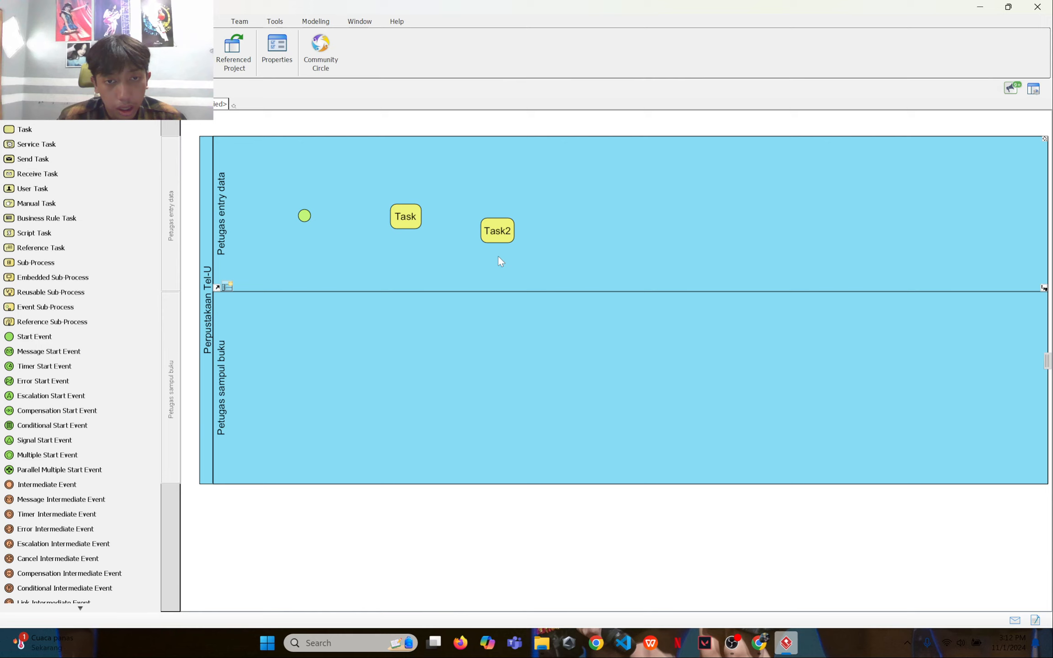
pyautogui.moveTo(497, 229); pyautogui.dragTo(494, 215)
pyautogui.click(370, 257)
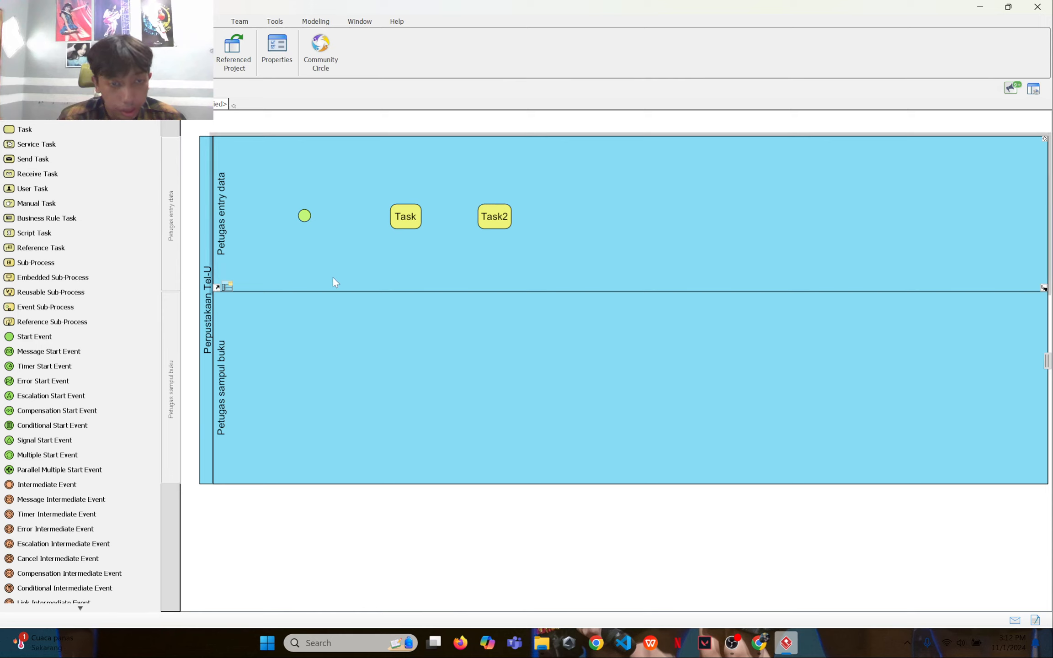
# Step: Place a data object named "Data" above the first task and shift both tasks left so the first sits beneath it
pyautogui.scroll(-11, 42, 315)
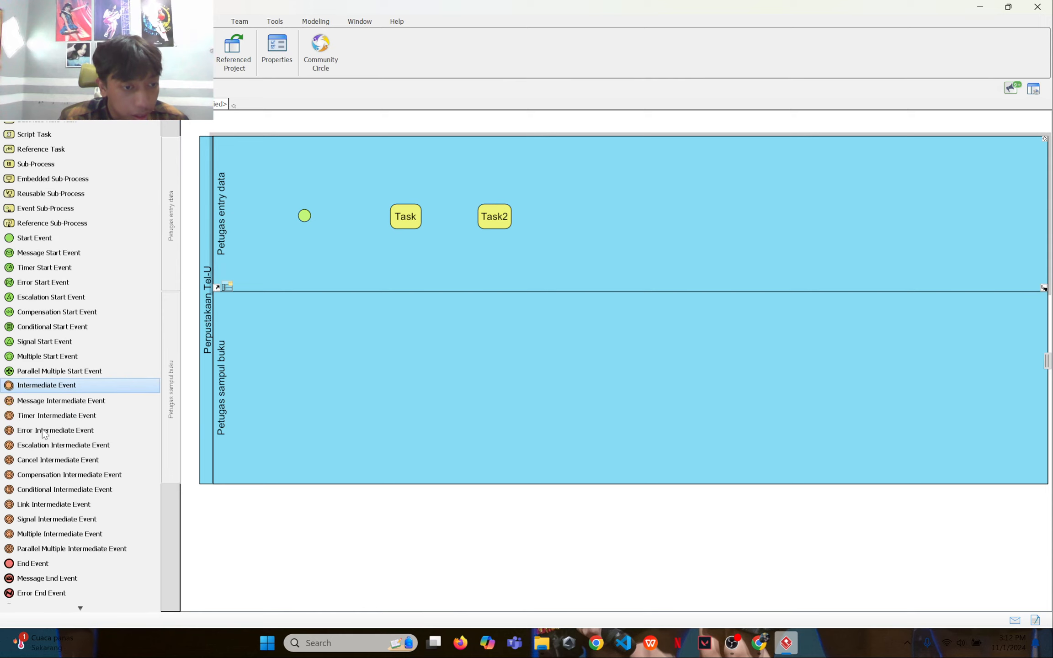
pyautogui.scroll(-3, 44, 433)
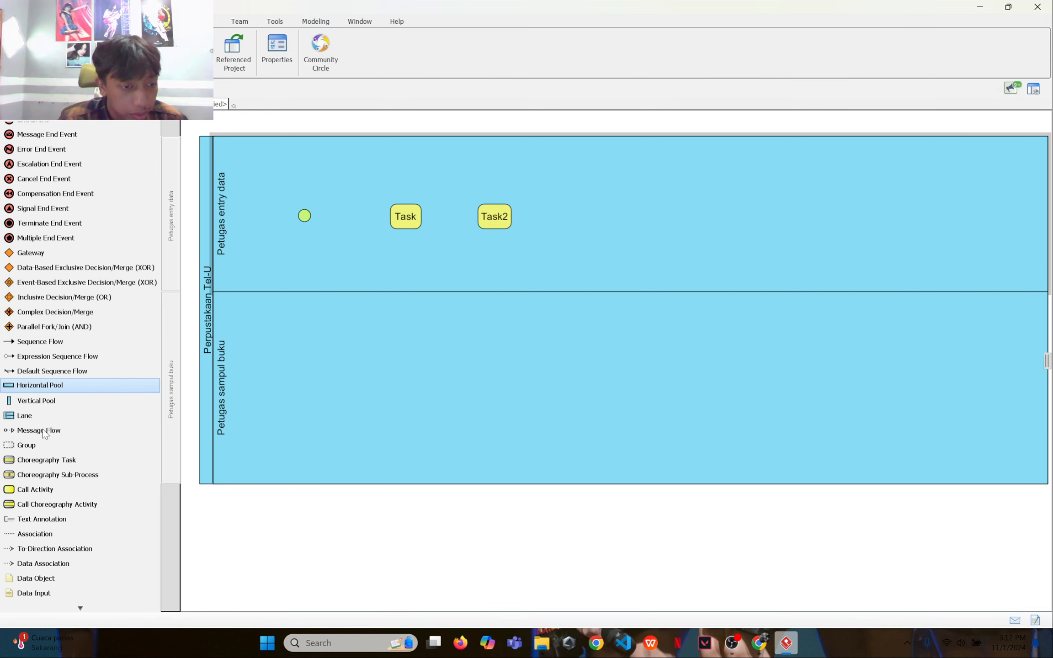
pyautogui.click(52, 478)
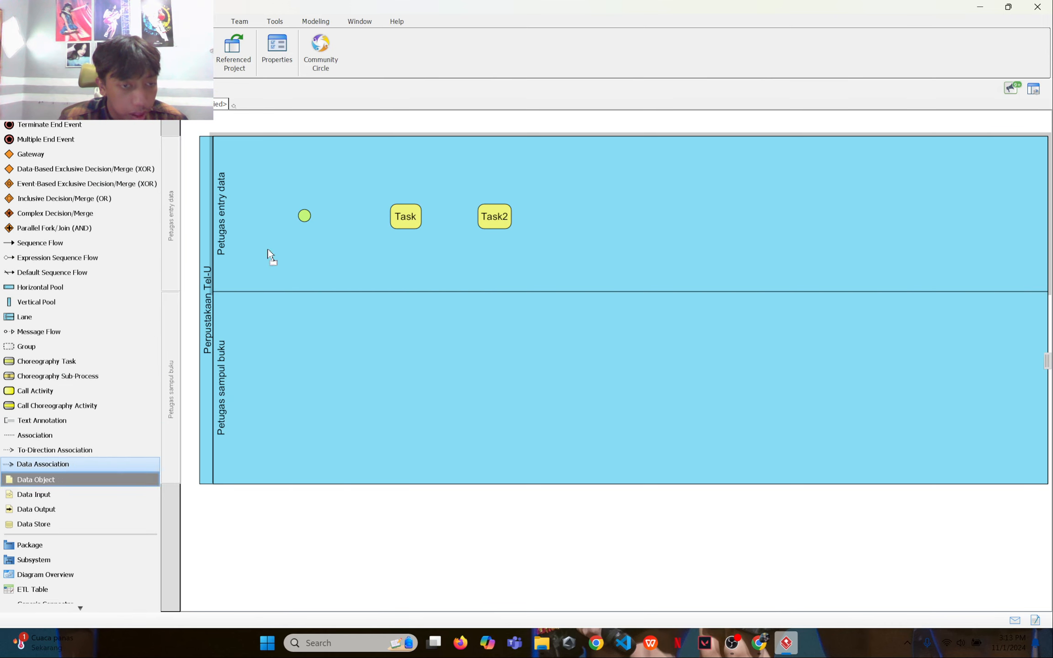
pyautogui.click(370, 153)
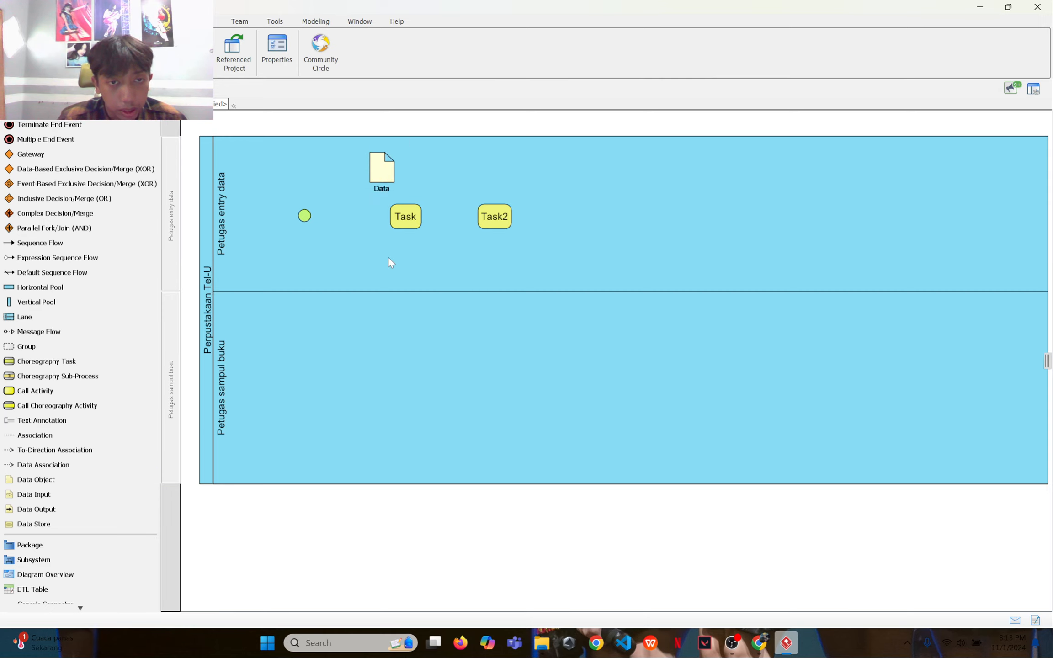
pyautogui.click(406, 220)
pyautogui.moveTo(405, 221); pyautogui.dragTo(385, 222)
pyautogui.moveTo(488, 221); pyautogui.dragTo(466, 223)
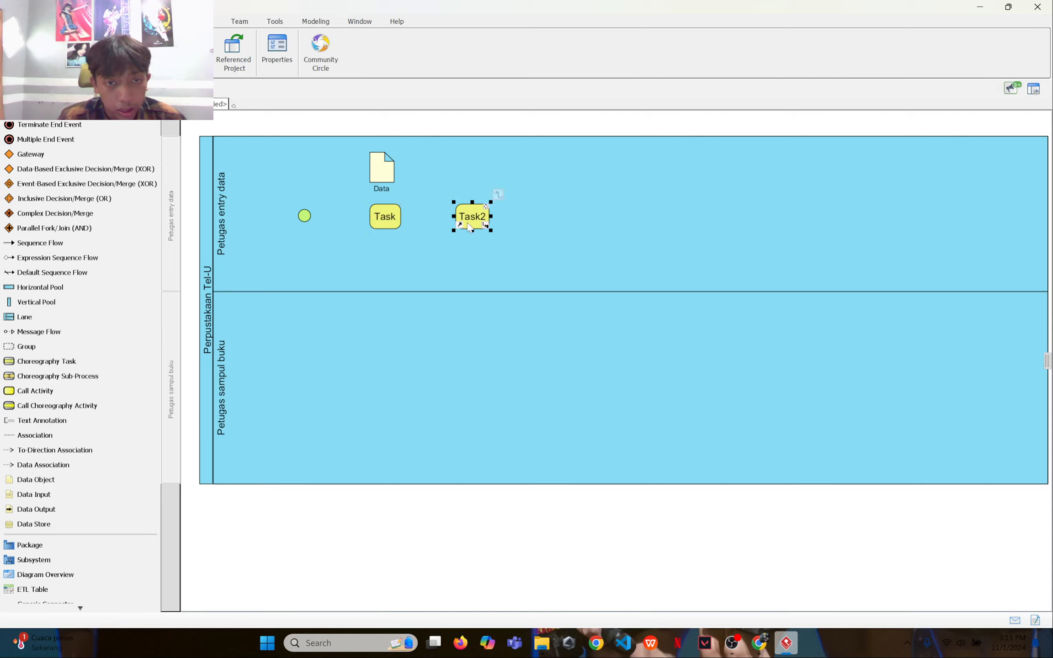
# Step: Add a data store with its default name to the "Petugas entry data" lane, centred below the first task
pyautogui.click(59, 523)
pyautogui.click(382, 261)
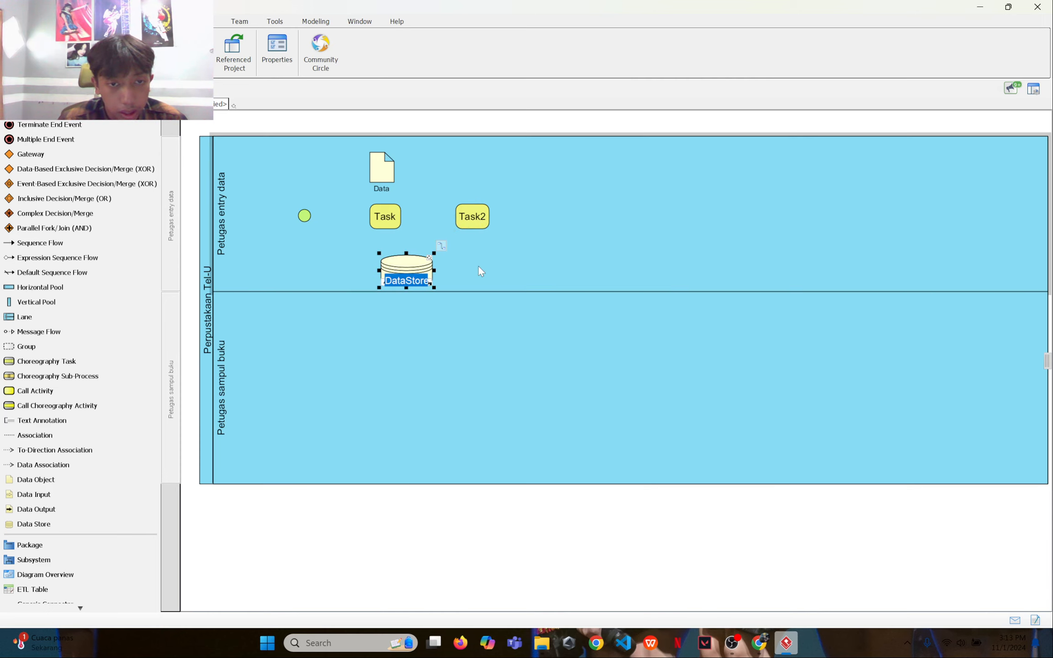
pyautogui.click(422, 274)
pyautogui.moveTo(421, 273); pyautogui.dragTo(402, 271)
pyautogui.click(420, 372)
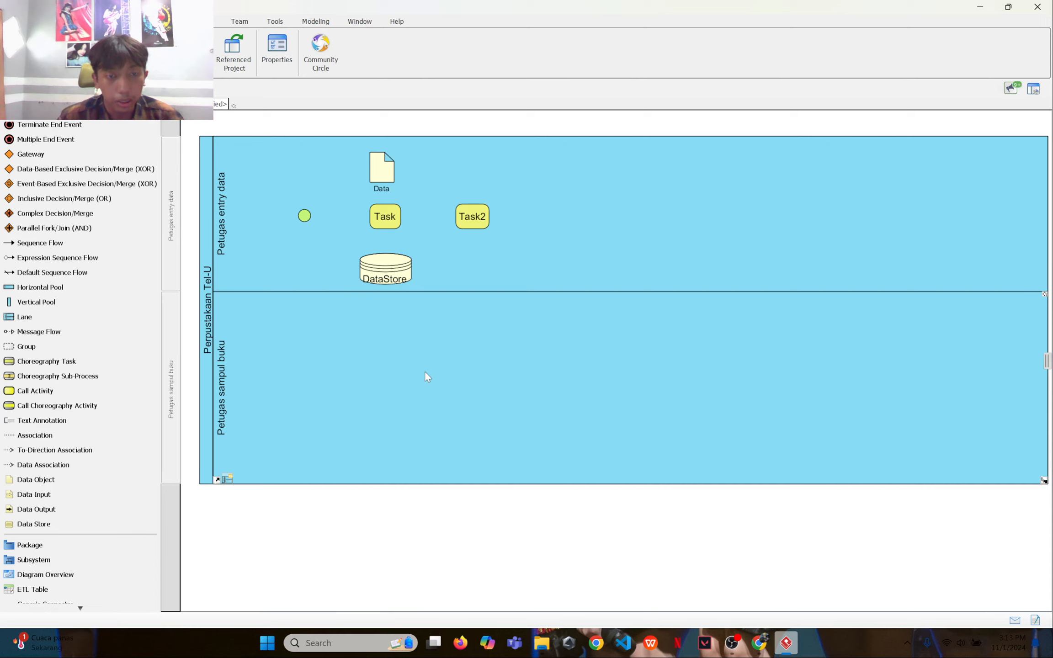
# Step: Add a task with its default name to the "Petugas sampul buku" lane, below and slightly after the second task of the upper lane
pyautogui.click(36, 377)
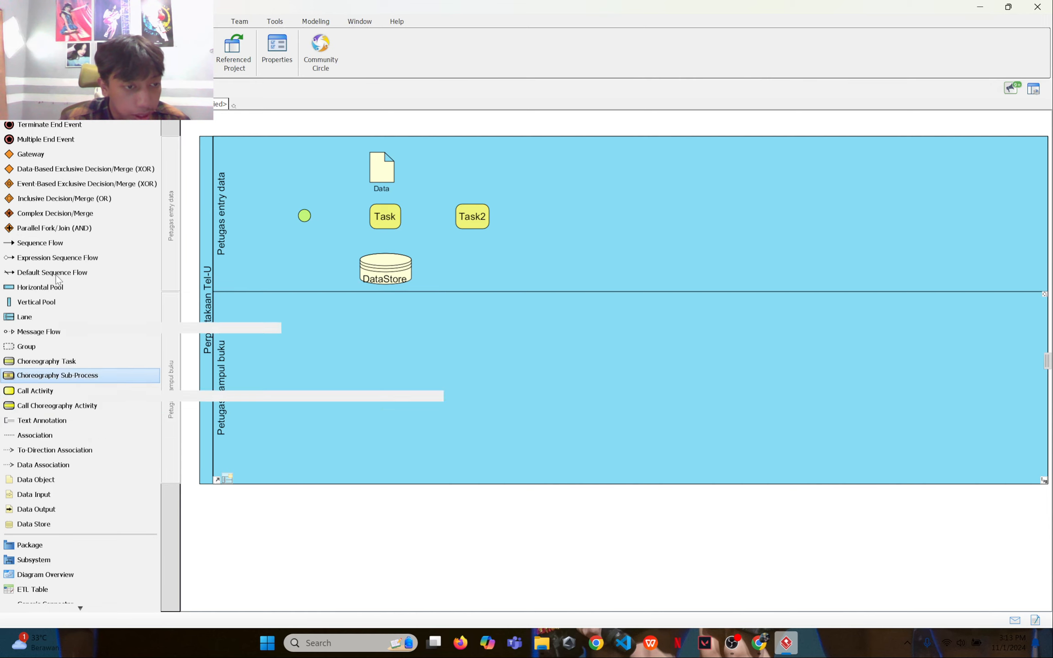
pyautogui.scroll(15, 57, 279)
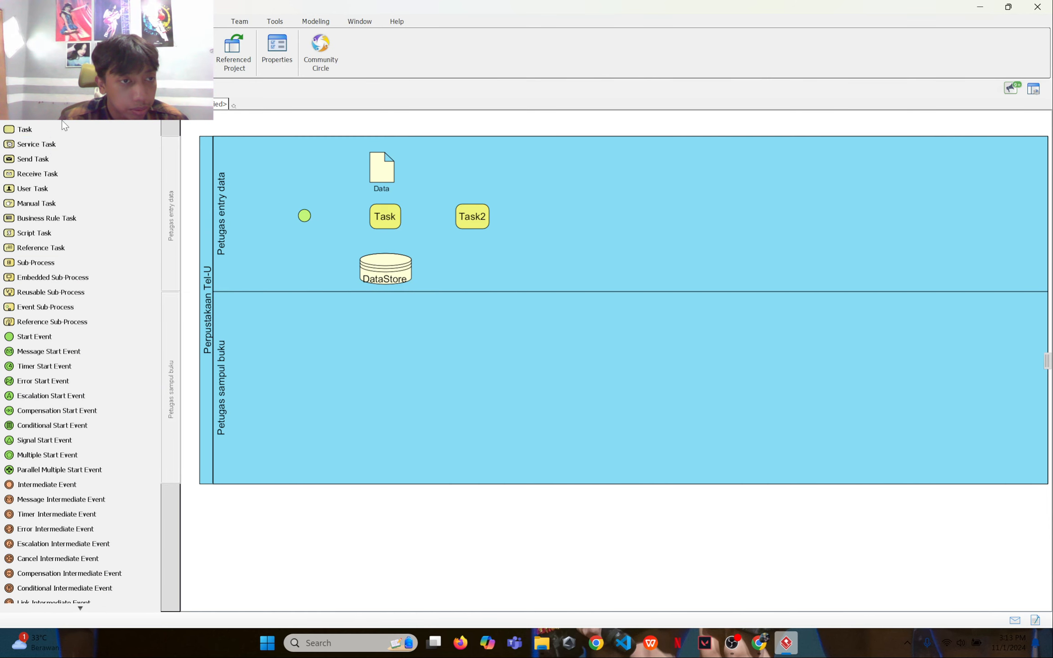
pyautogui.click(53, 129)
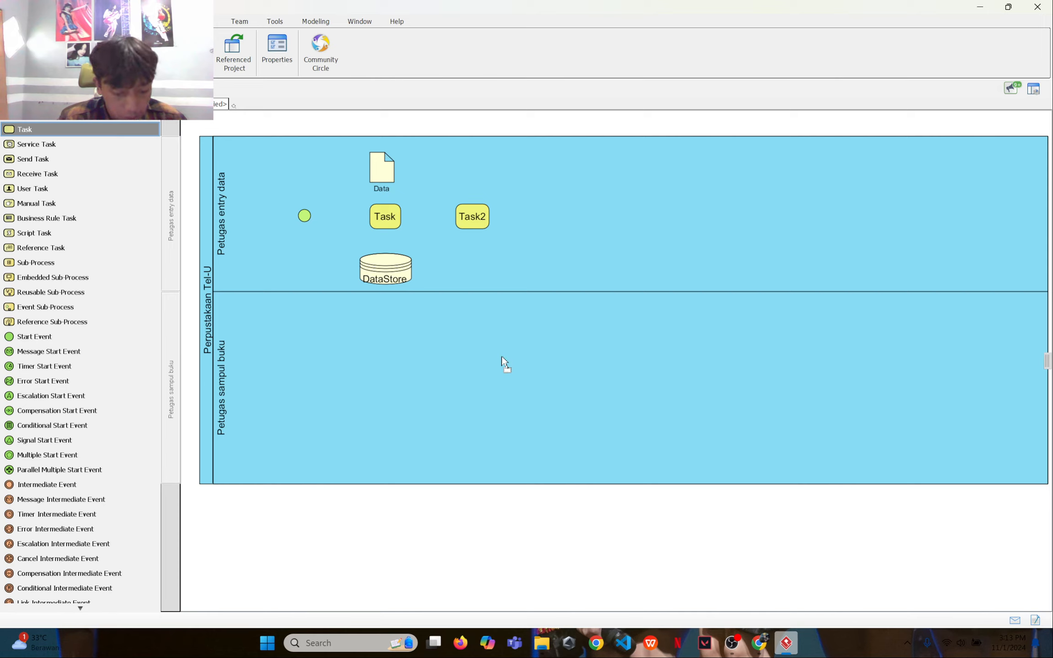
pyautogui.click(474, 389)
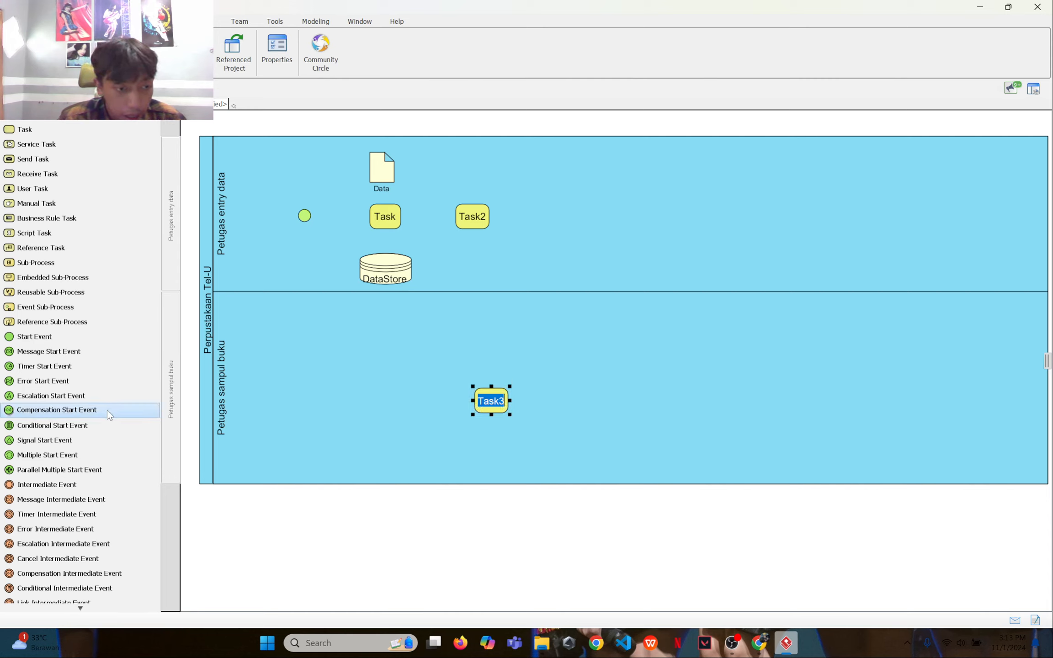
# Step: Add a Parallel Fork/Join (AND) gateway with its default name just after the task in the "Petugas sampul buku" lane
pyautogui.scroll(-2, 107, 409)
pyautogui.scroll(-5, 73, 413)
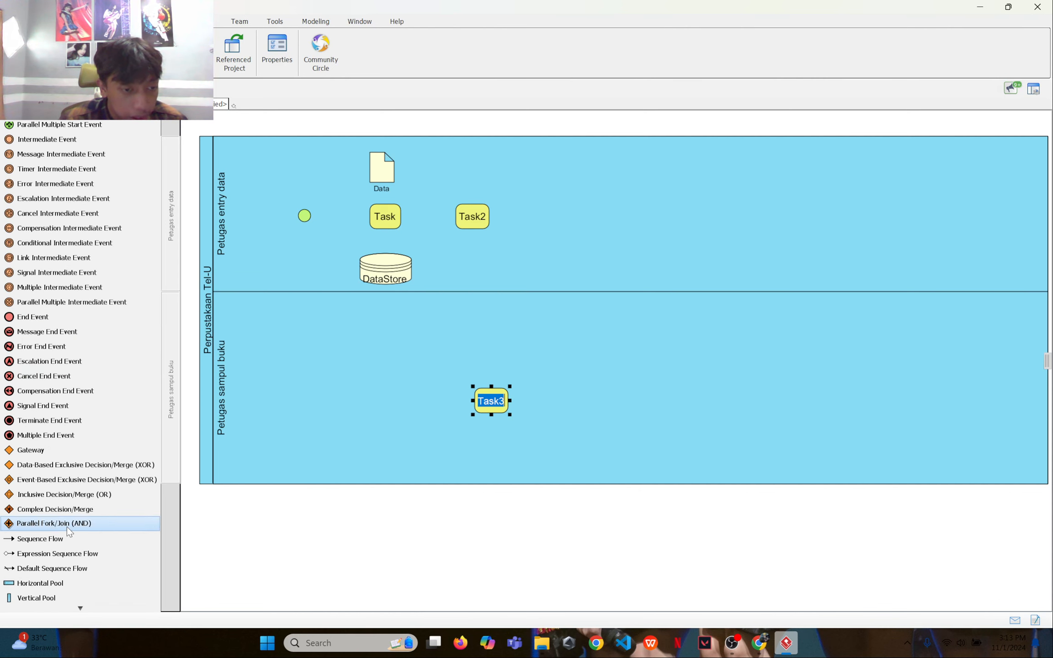
pyautogui.click(66, 525)
pyautogui.click(568, 396)
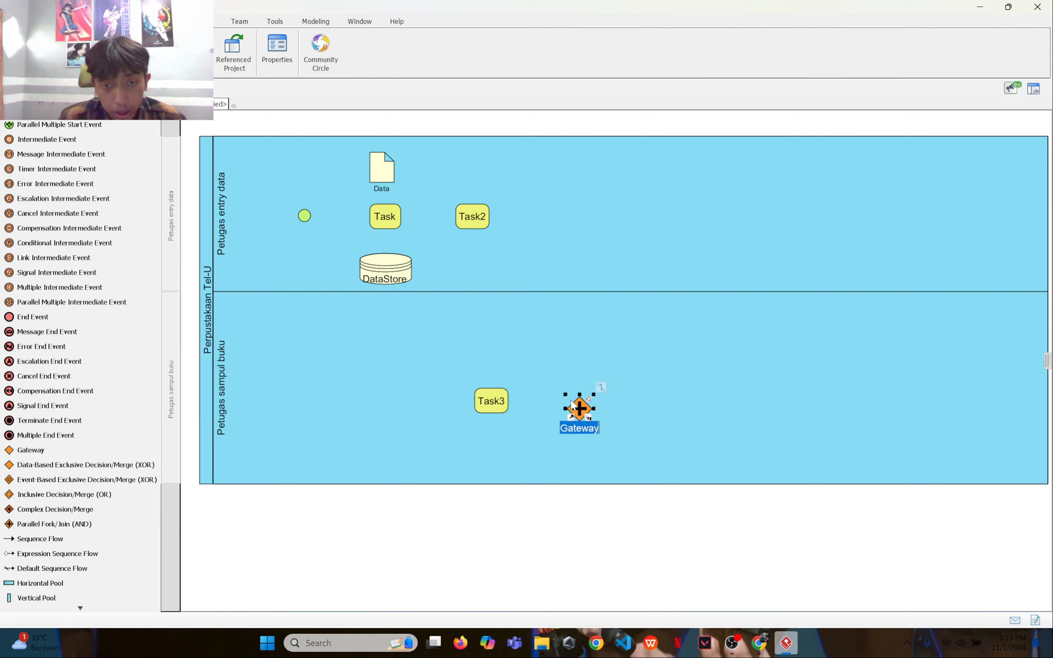
pyautogui.click(383, 548)
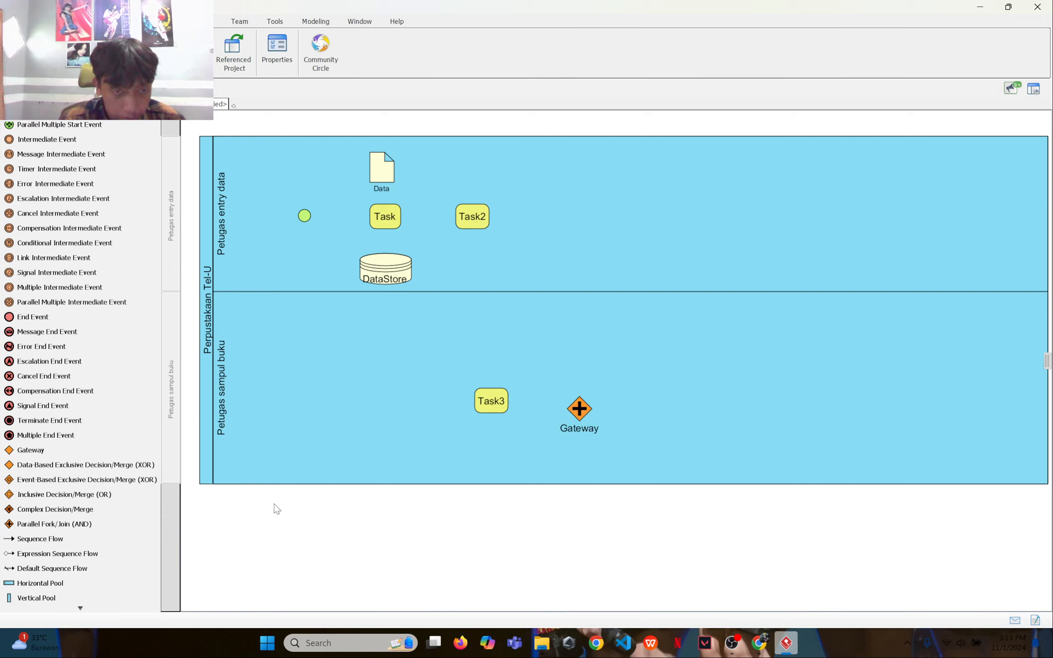
# Step: Add two tasks with default names after the parallel gateway, one higher and one lower in the "Petugas sampul buku" lane
pyautogui.scroll(4, 10, 219)
pyautogui.scroll(3, 10, 218)
pyautogui.click(26, 130)
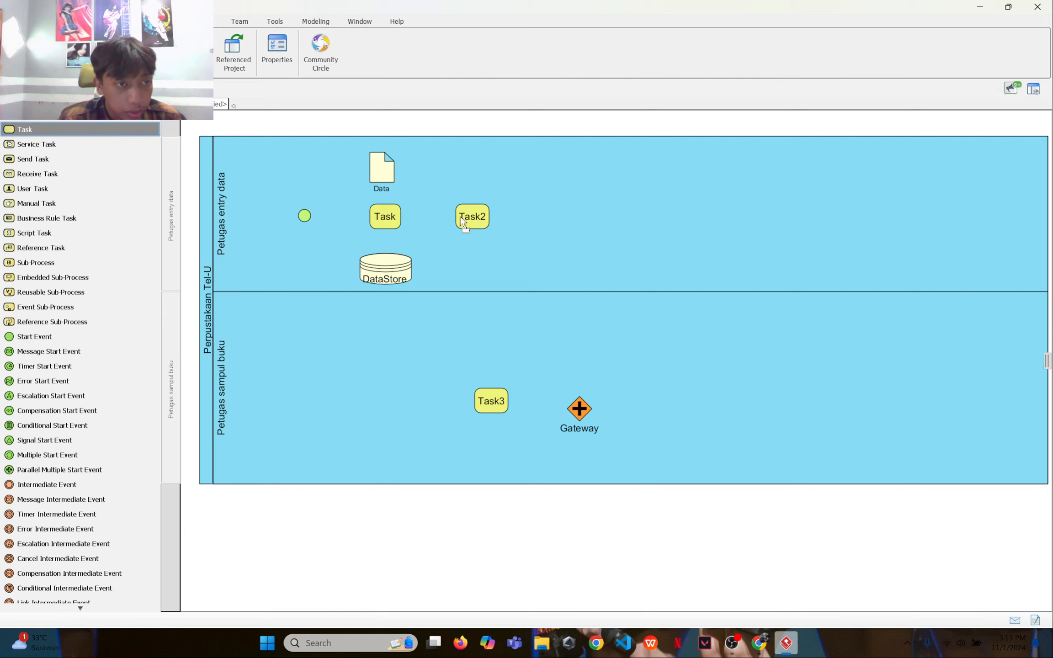
pyautogui.click(678, 342)
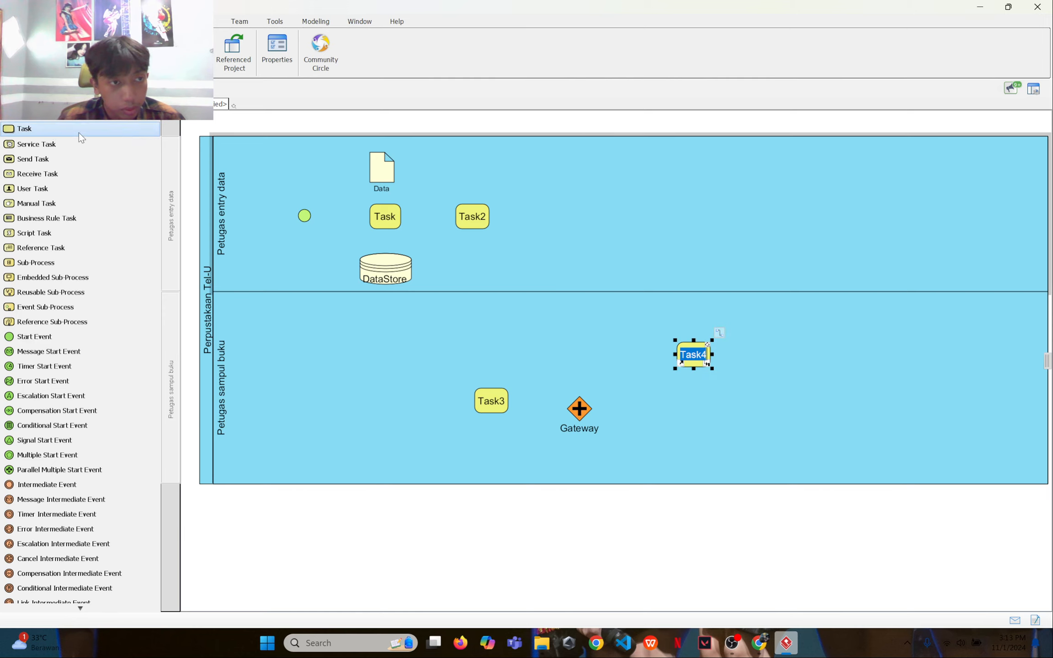
pyautogui.press('Return')
pyautogui.click(692, 425)
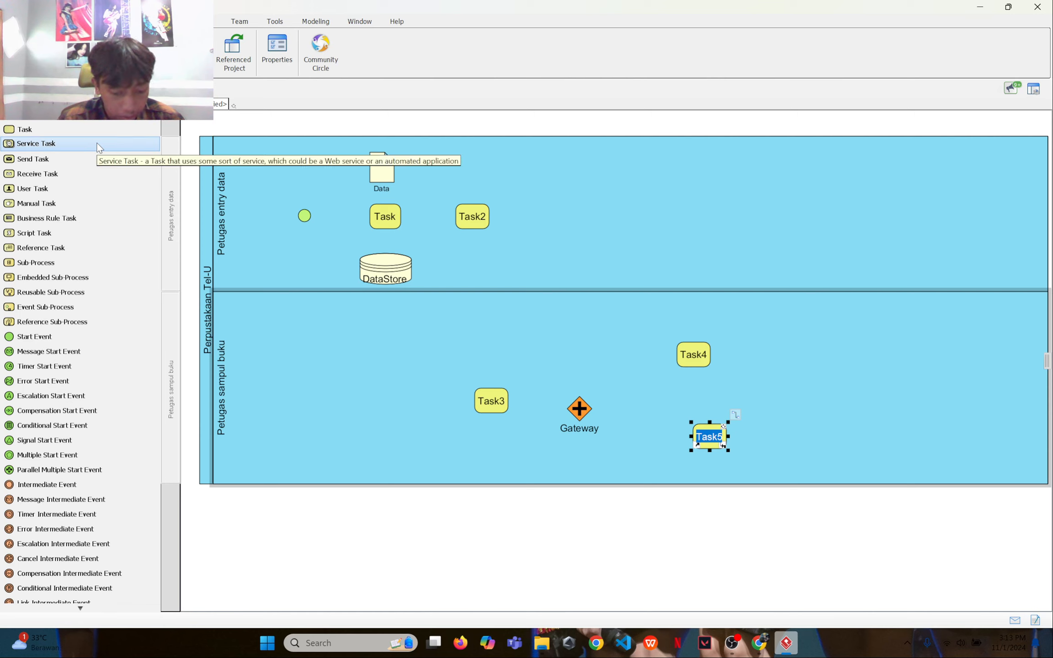
# Step: Add a second Parallel Fork/Join (AND) gateway with its default name after the two parallel tasks in the "Petugas sampul buku" lane
pyautogui.scroll(-3, 39, 492)
pyautogui.scroll(-4, 39, 491)
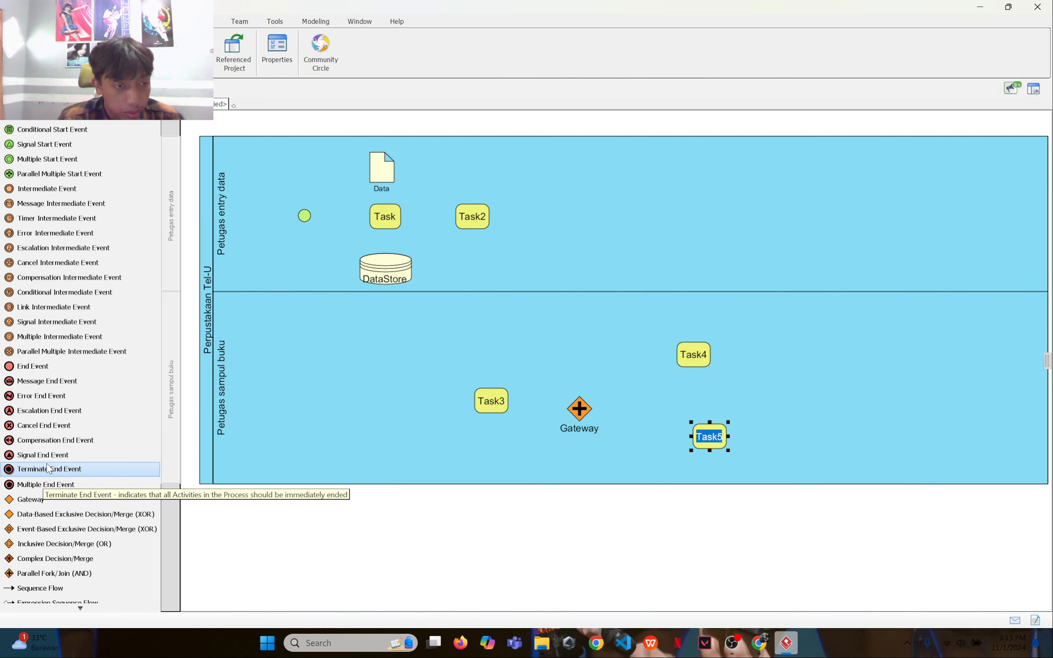
pyautogui.click(54, 524)
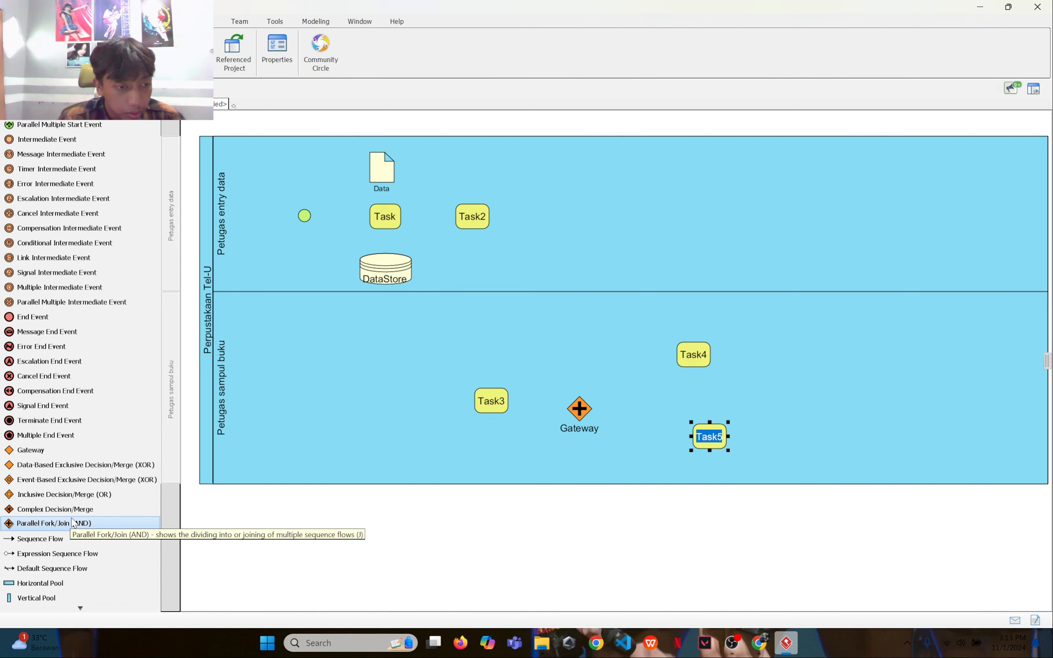
pyautogui.click(776, 401)
# Step: Align the lower parallel task directly beneath the upper one and shift both gateways up to roughly the level of the lane's first task
pyautogui.moveTo(714, 437); pyautogui.dragTo(698, 438)
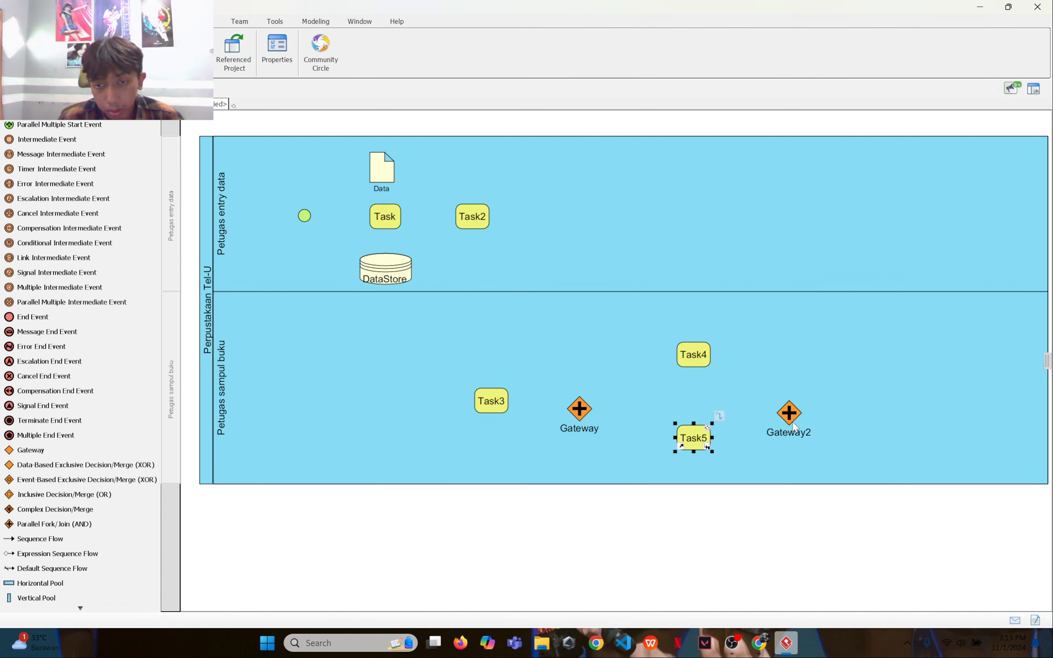
pyautogui.click(789, 413)
pyautogui.moveTo(789, 413); pyautogui.dragTo(778, 401)
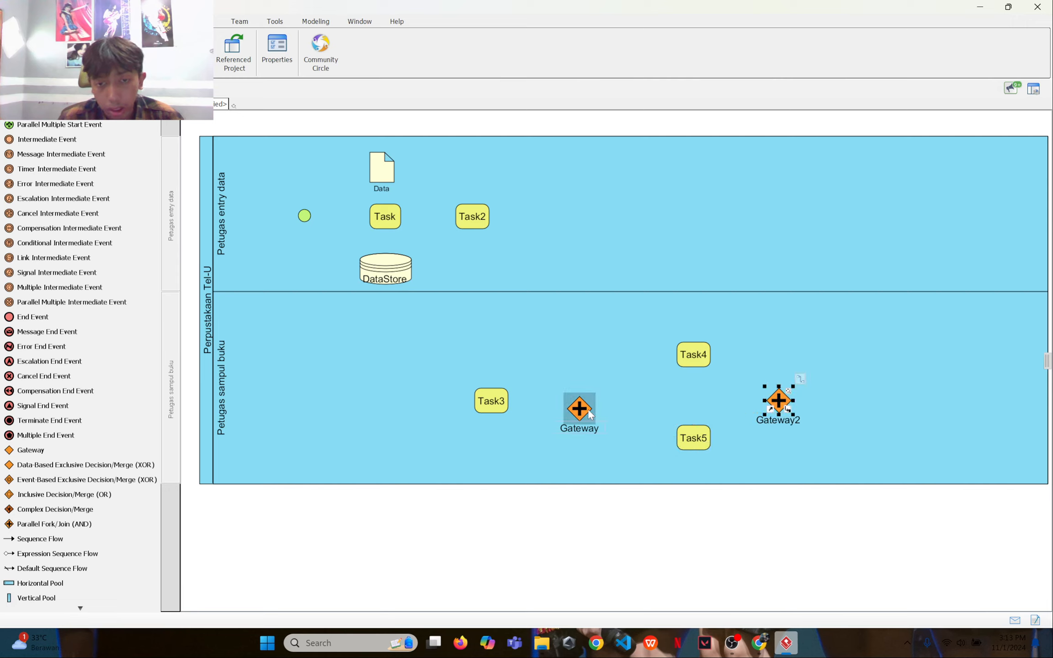
pyautogui.moveTo(590, 414); pyautogui.dragTo(596, 396)
pyautogui.moveTo(778, 419)
pyautogui.mouseDown()
pyautogui.moveTo(780, 408)
pyautogui.moveTo(797, 416)
pyautogui.mouseUp()
pyautogui.click(772, 472)
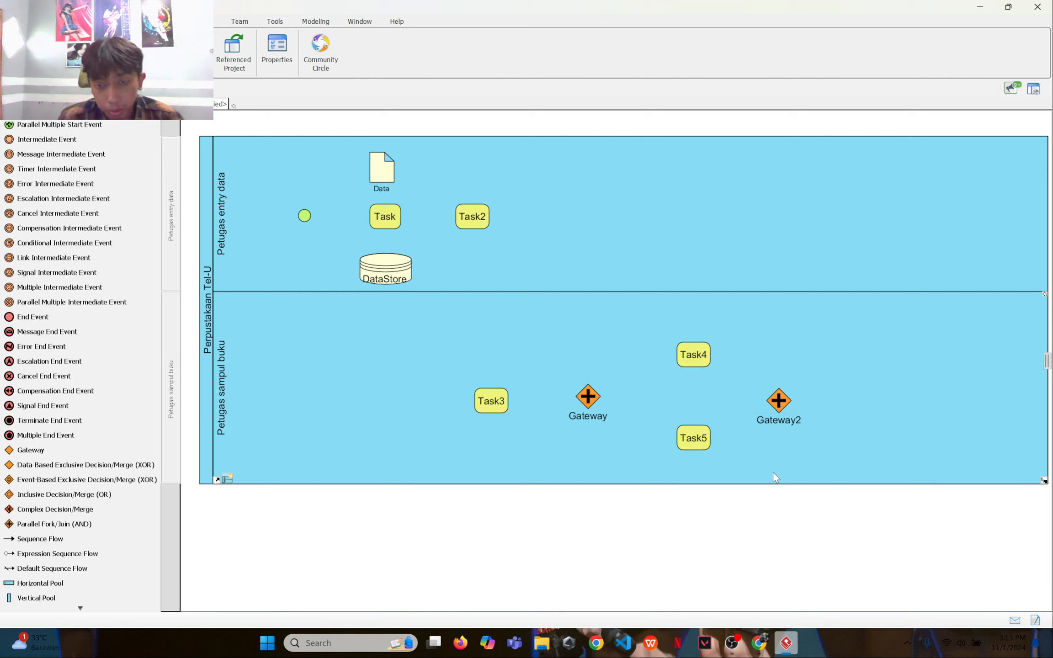
# Step: Add a task with its default name after the second parallel gateway in the "Petugas sampul buku" lane
pyautogui.scroll(8, 69, 135)
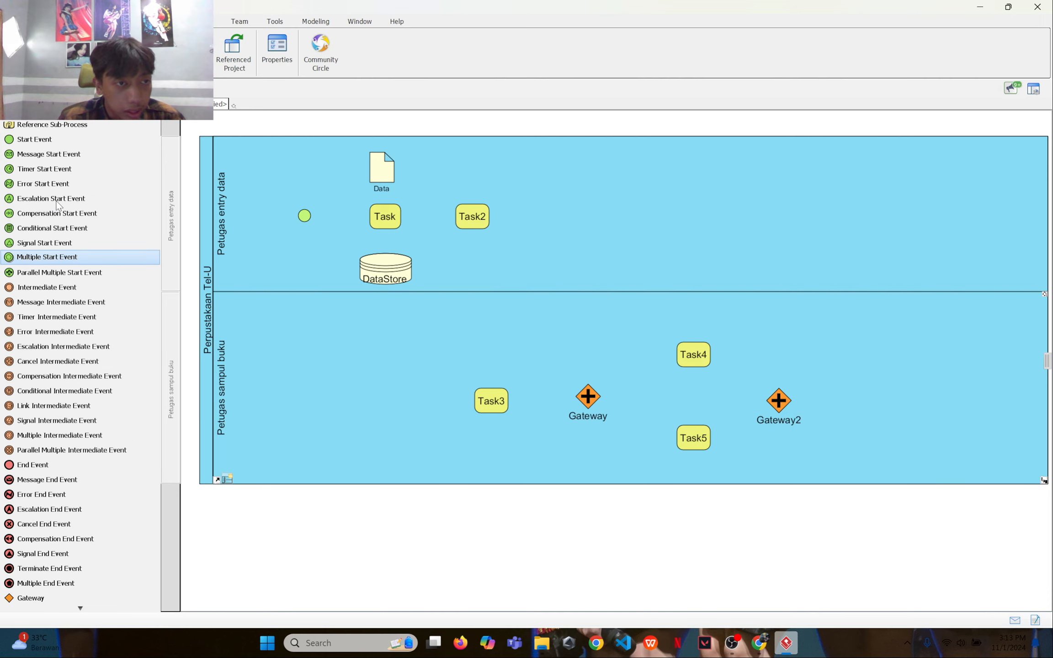
pyautogui.click(70, 134)
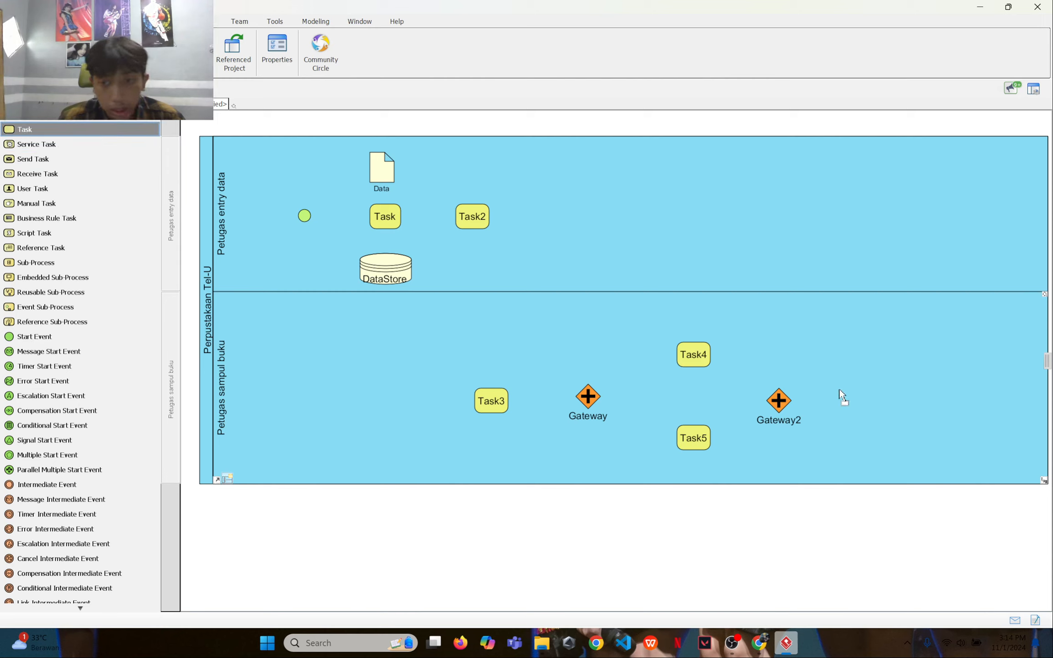
pyautogui.click(869, 382)
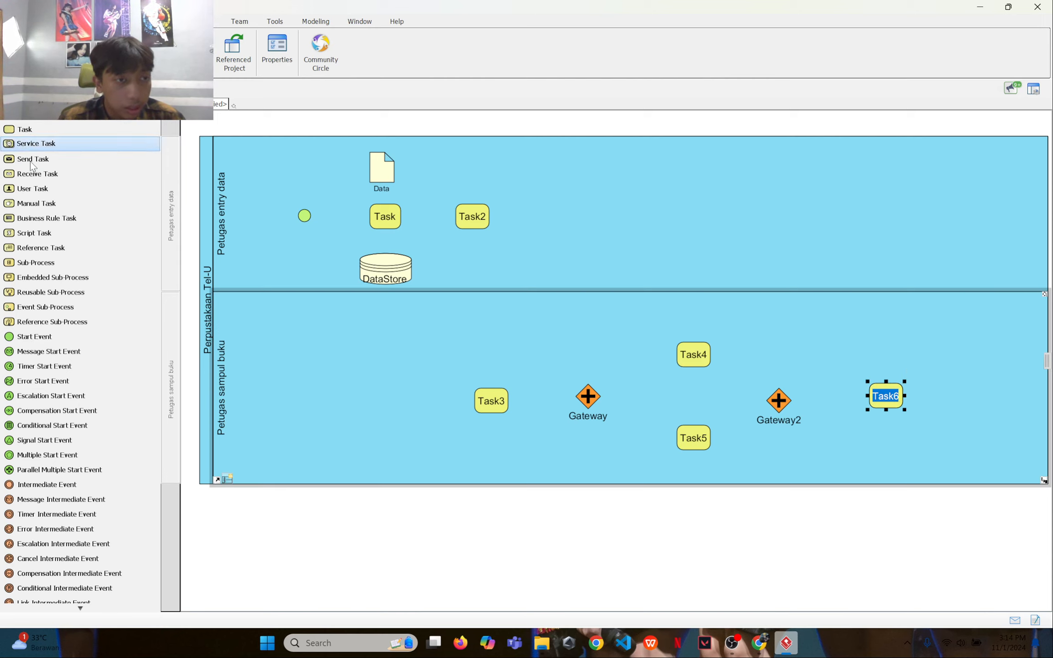
# Step: Place an unnamed end event after the last task, near the end of the "Petugas sampul buku" lane
pyautogui.scroll(-8, 66, 423)
pyautogui.scroll(-3, 67, 421)
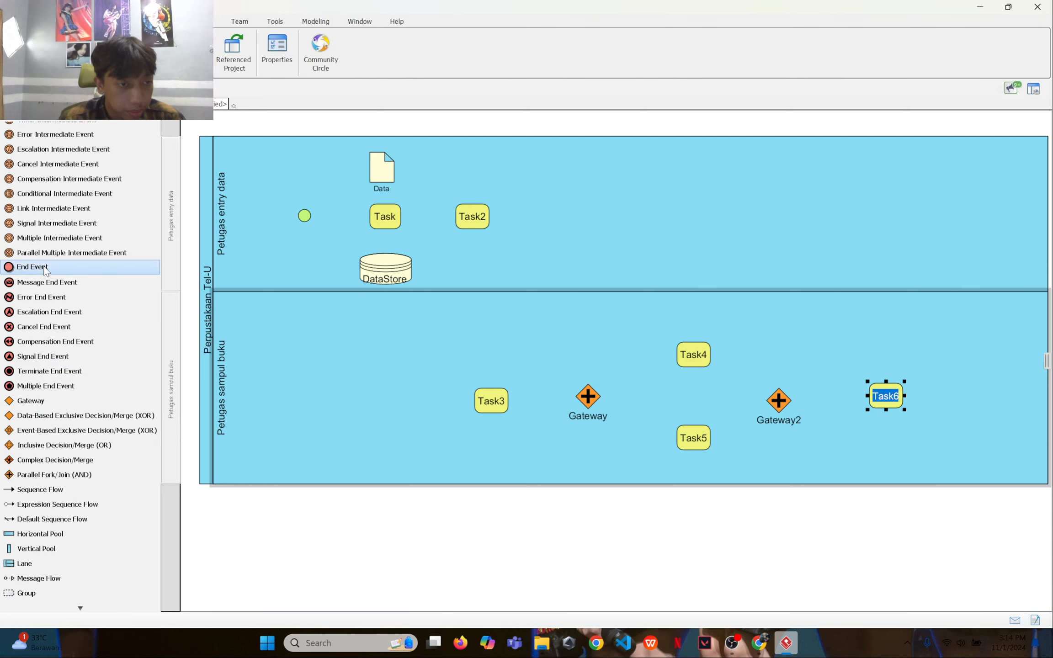
pyautogui.click(67, 267)
pyautogui.click(970, 393)
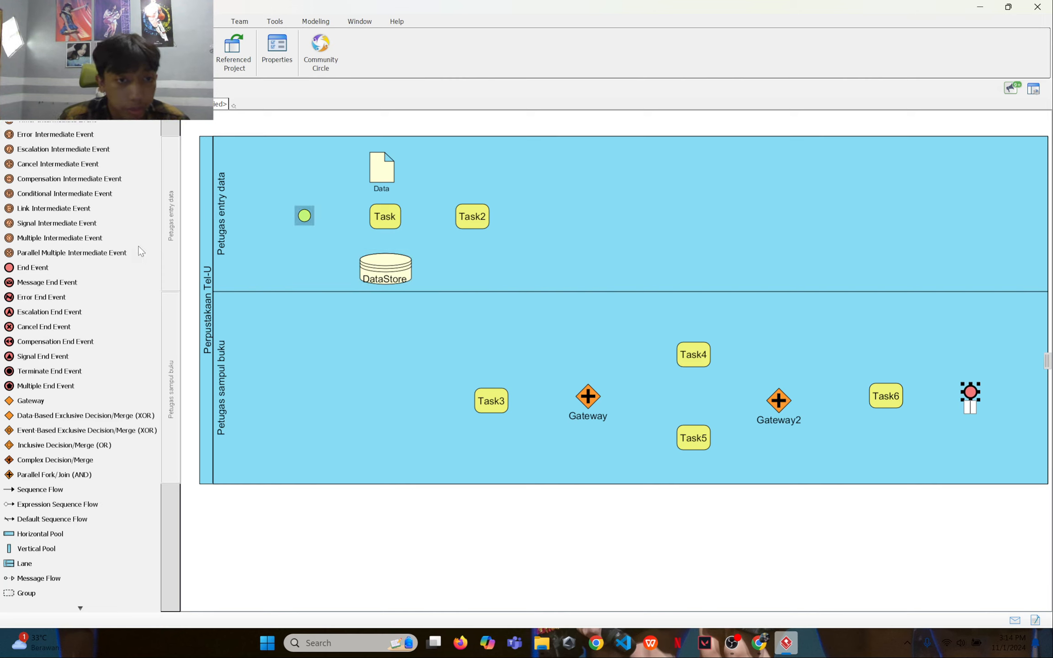
# Step: Name the start event in the "Petugas entry data" lane "Buku Baru Diterima"
pyautogui.scroll(8, 104, 229)
pyautogui.click(302, 218)
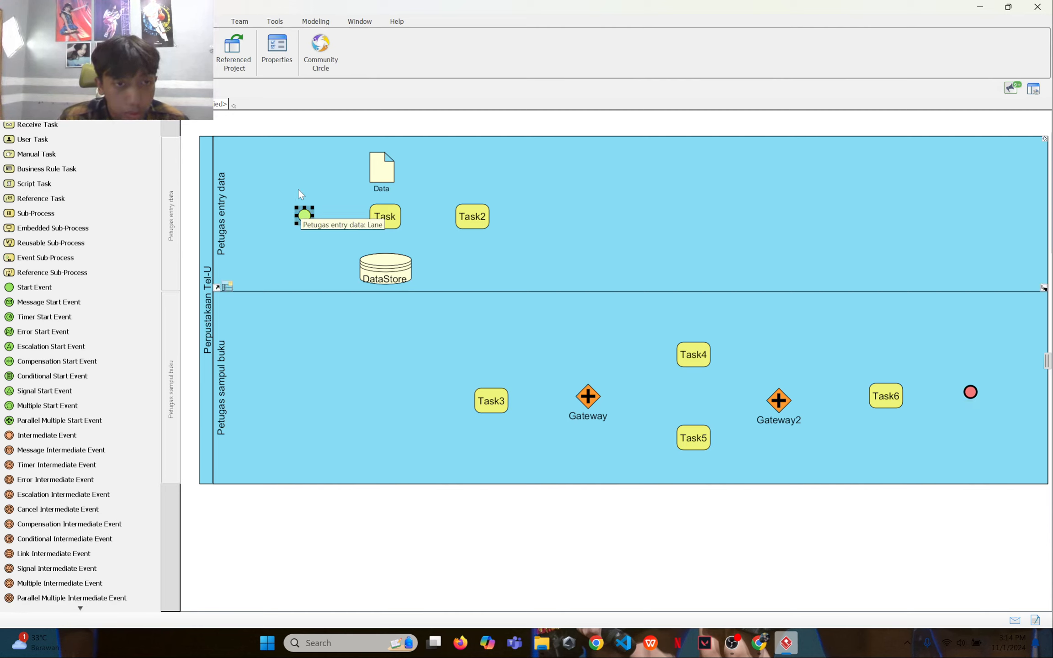
pyautogui.doubleClick(303, 218)
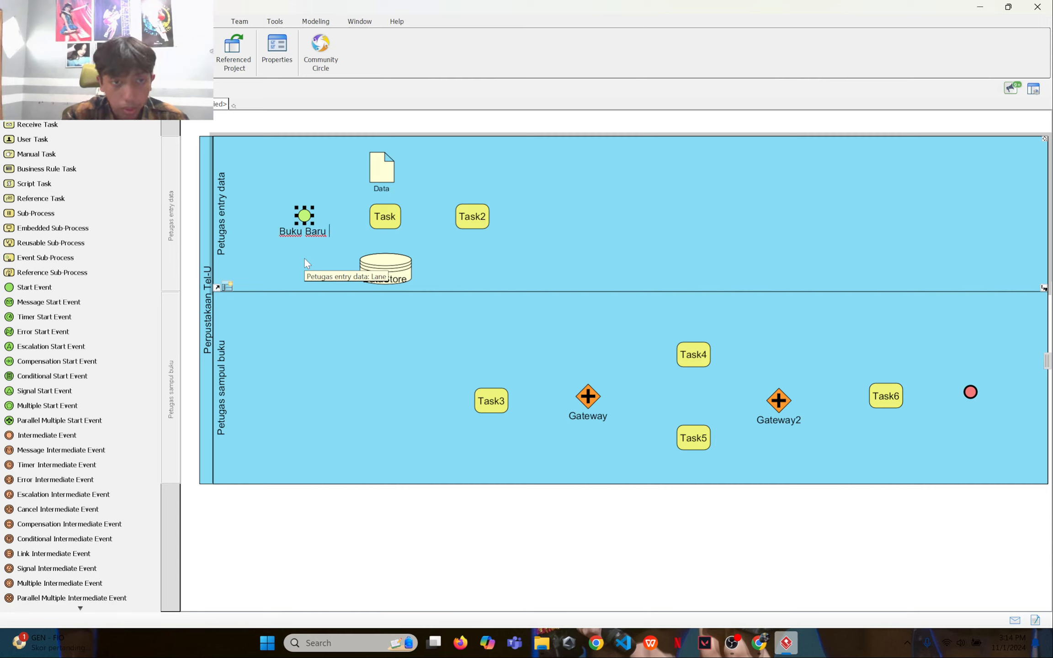
pyautogui.write('Dite')
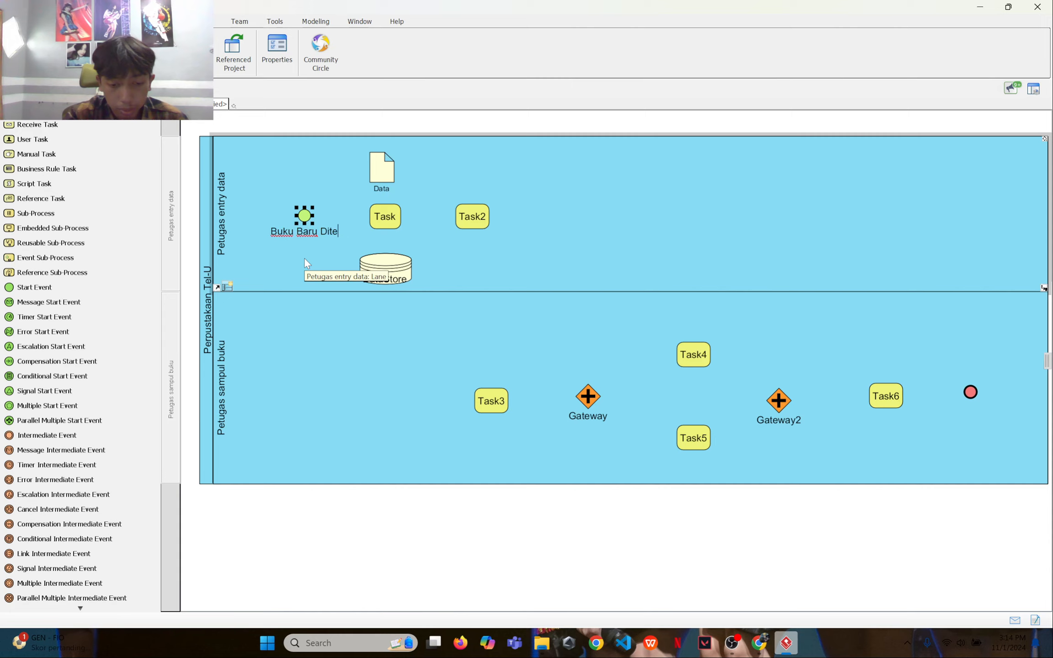
pyautogui.write('rima')
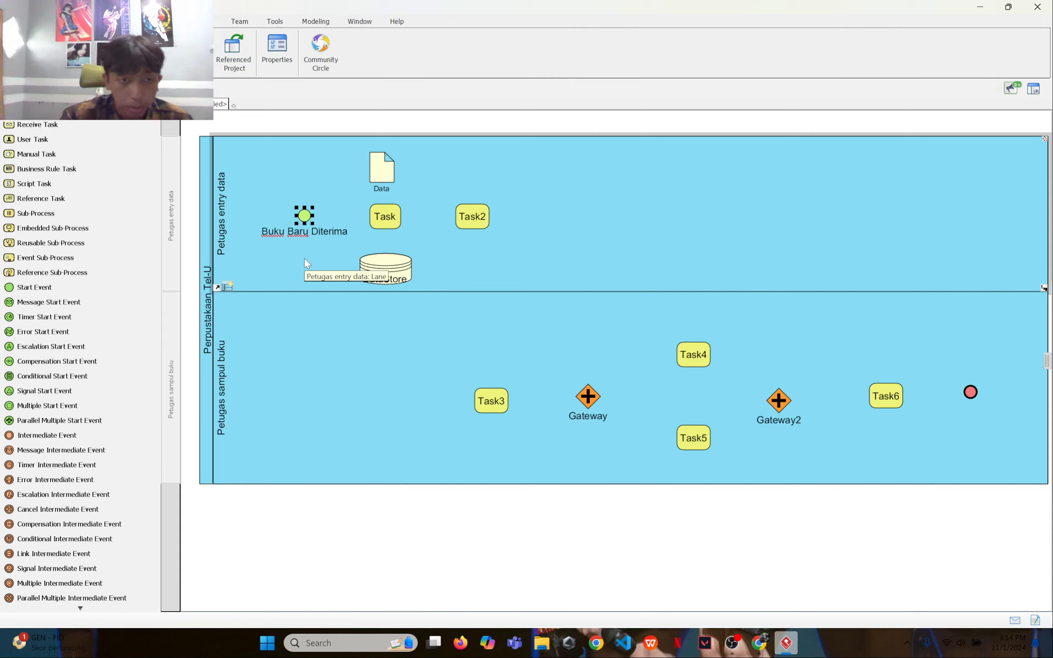
pyautogui.click(295, 282)
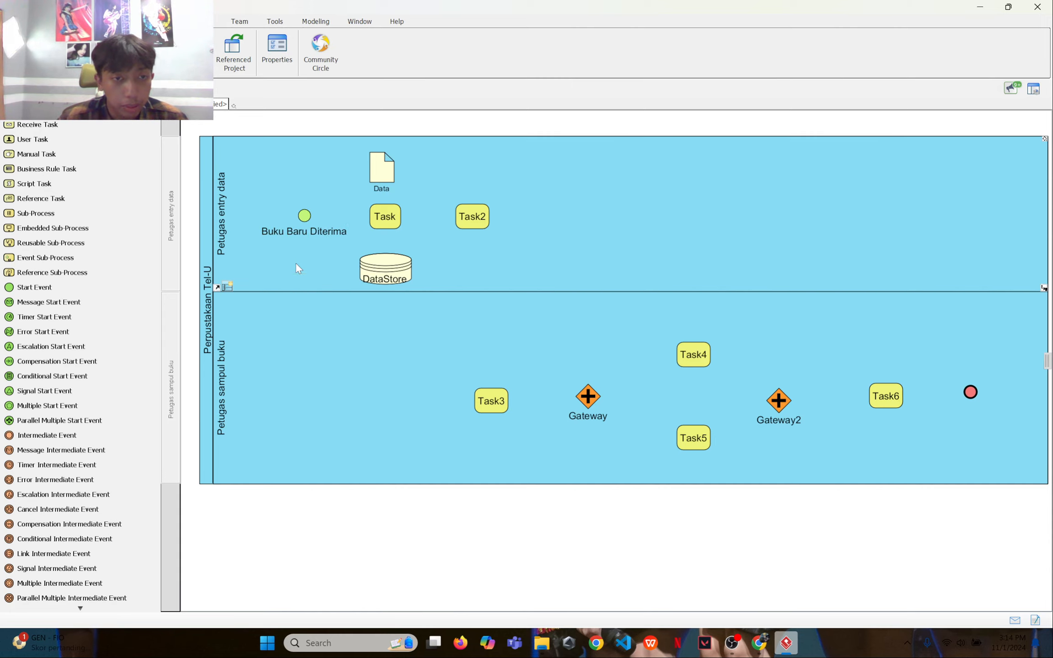
# Step: Move the start event's label from below the circle to just above it
pyautogui.click(301, 234)
pyautogui.moveTo(301, 233); pyautogui.dragTo(299, 208)
pyautogui.click(360, 340)
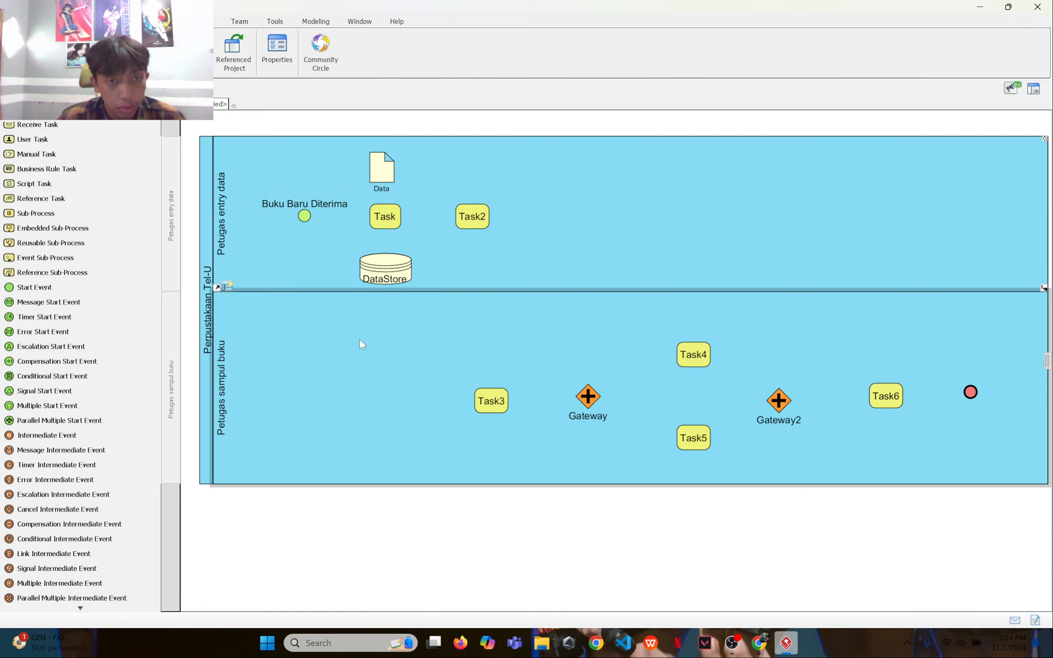
pyautogui.click(390, 403)
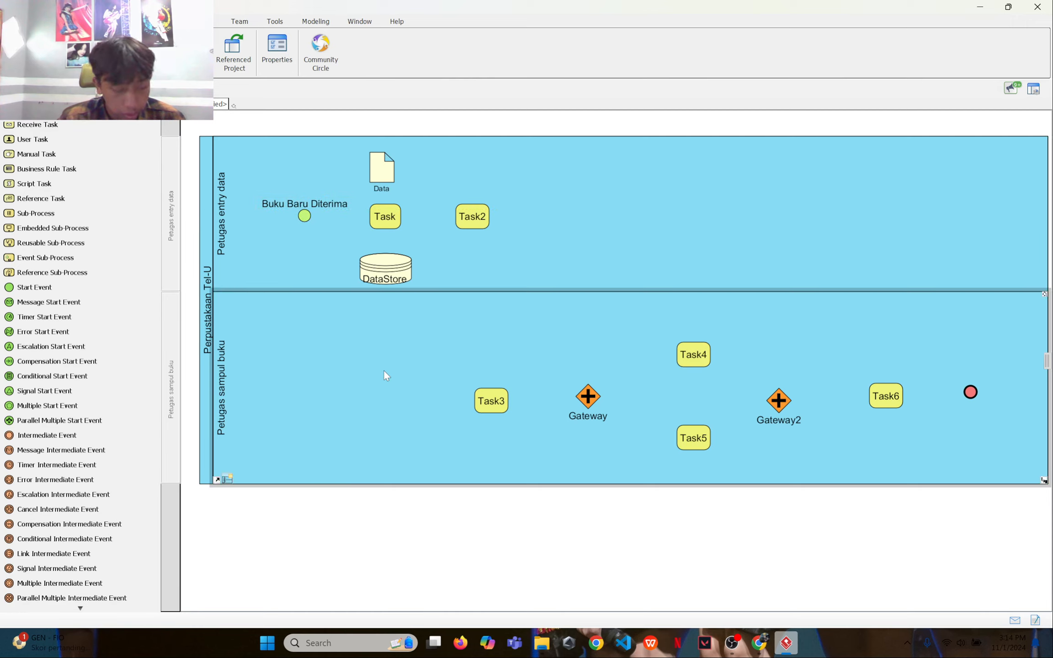
# Step: Rename the data object above the first task as "Buku baru"
pyautogui.click(383, 189)
pyautogui.click(390, 190)
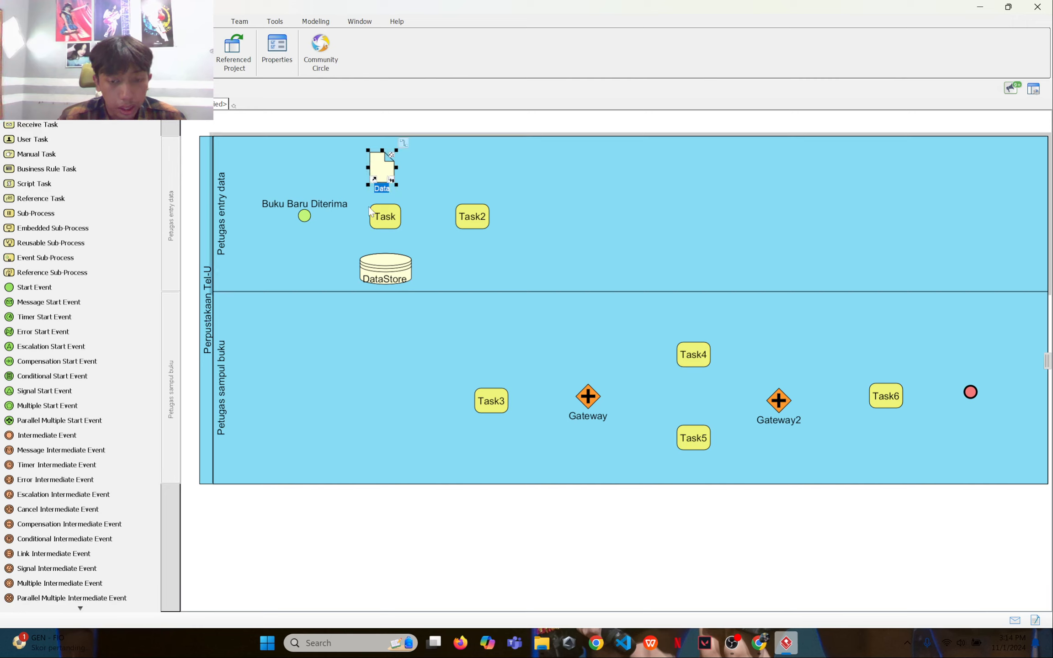
pyautogui.write('Buku baru')
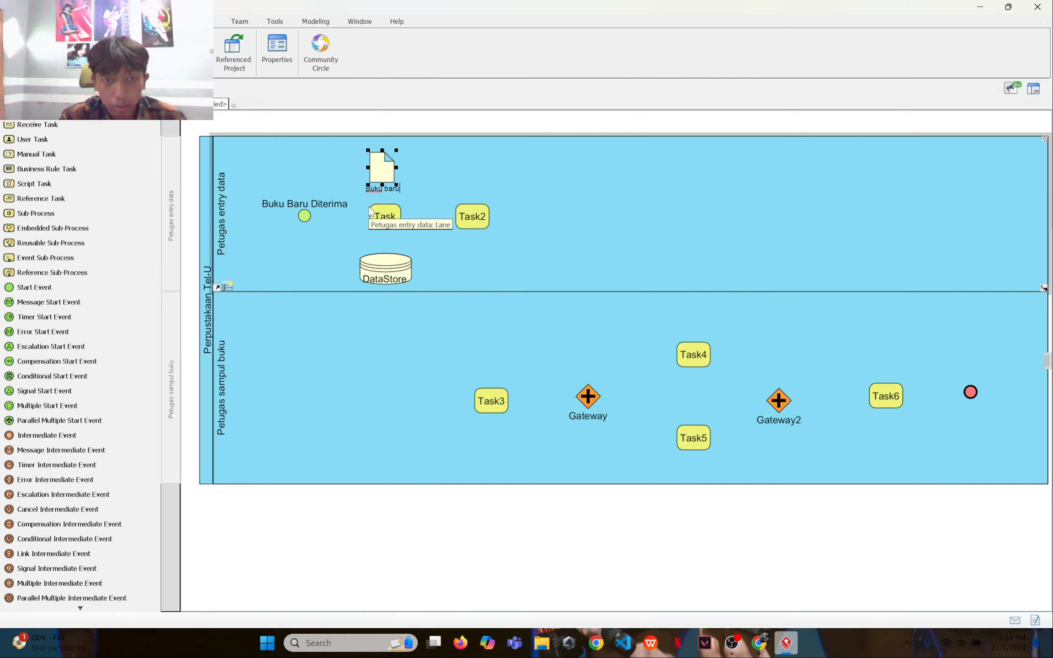
pyautogui.click(351, 295)
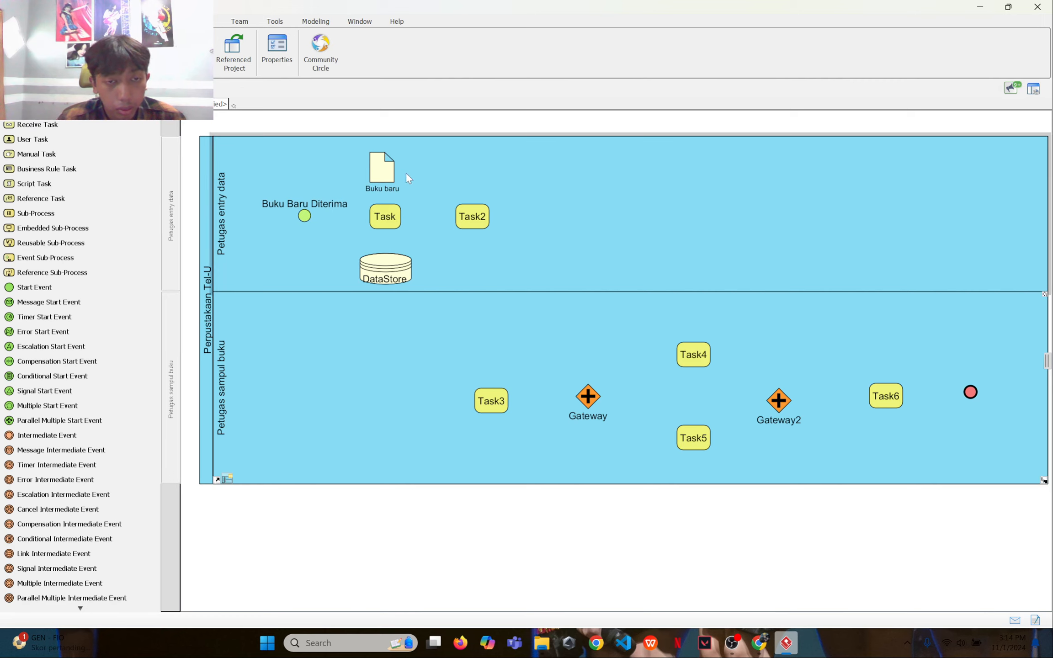
# Step: Move the "Buku baru" data object up to the lane's upper edge, centred above the first task
pyautogui.click(386, 166)
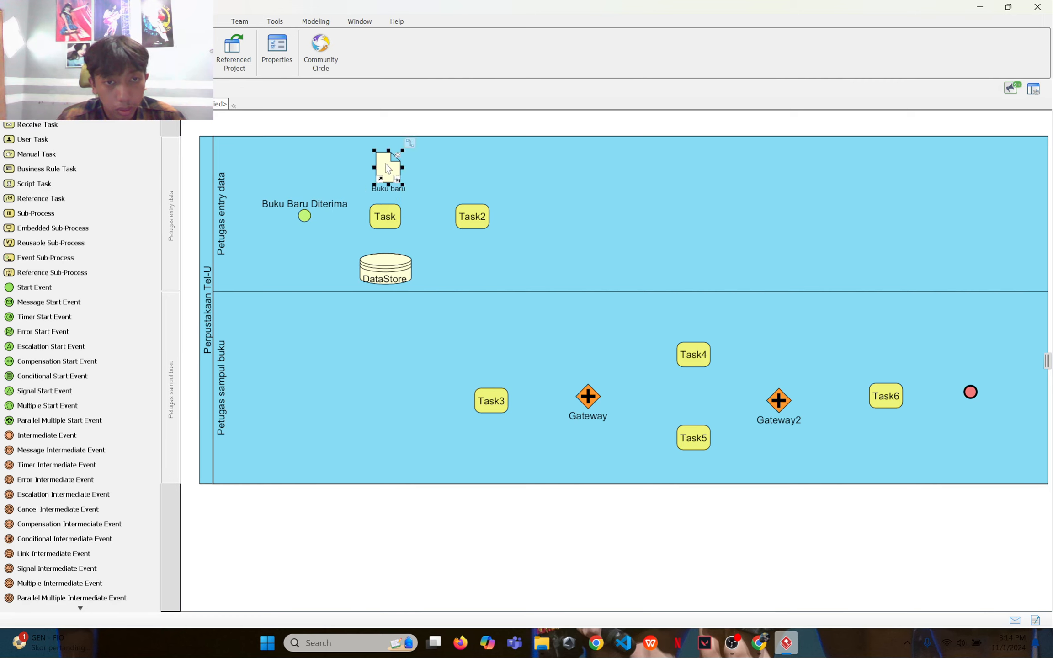
pyautogui.moveTo(387, 169); pyautogui.dragTo(381, 153)
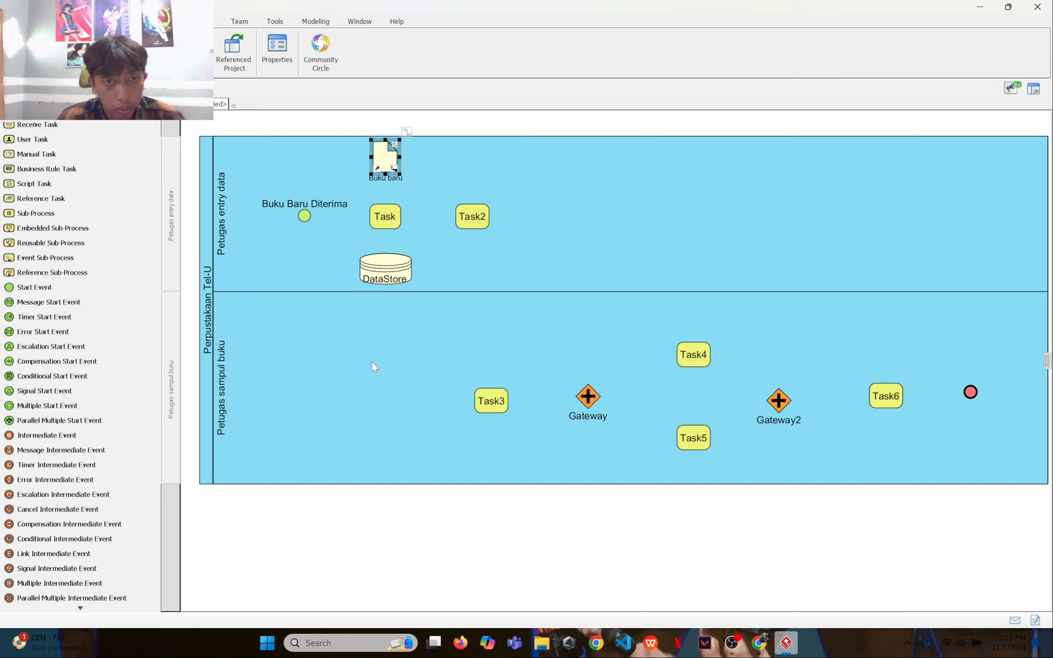
pyautogui.click(369, 392)
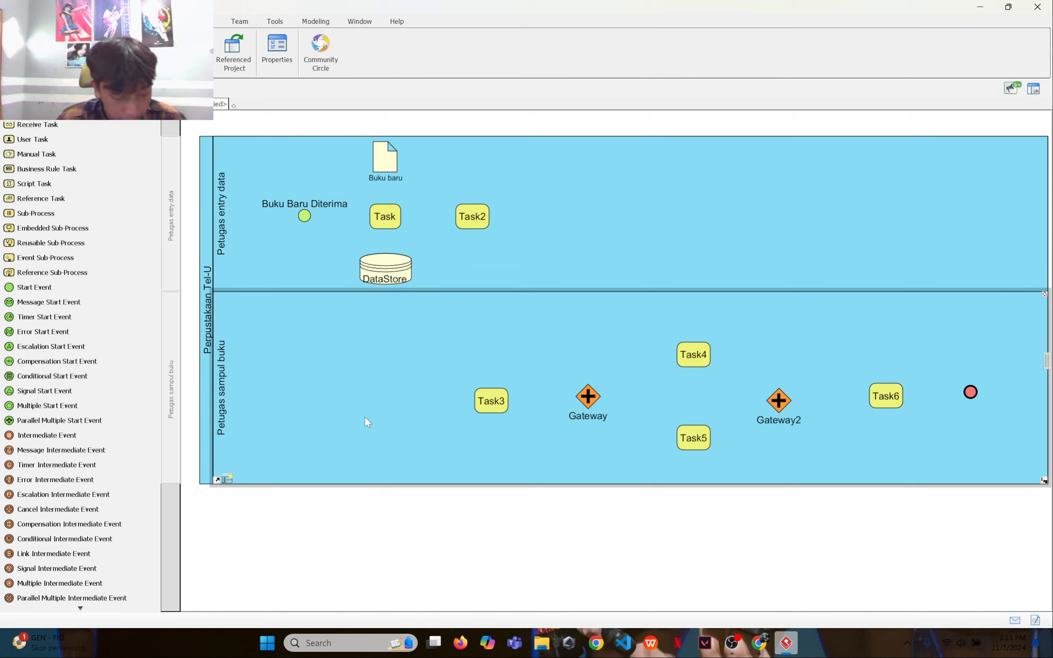
# Step: Rename the data store in the "Petugas entry data" lane as "Database Buku Perpus"
pyautogui.doubleClick(381, 279)
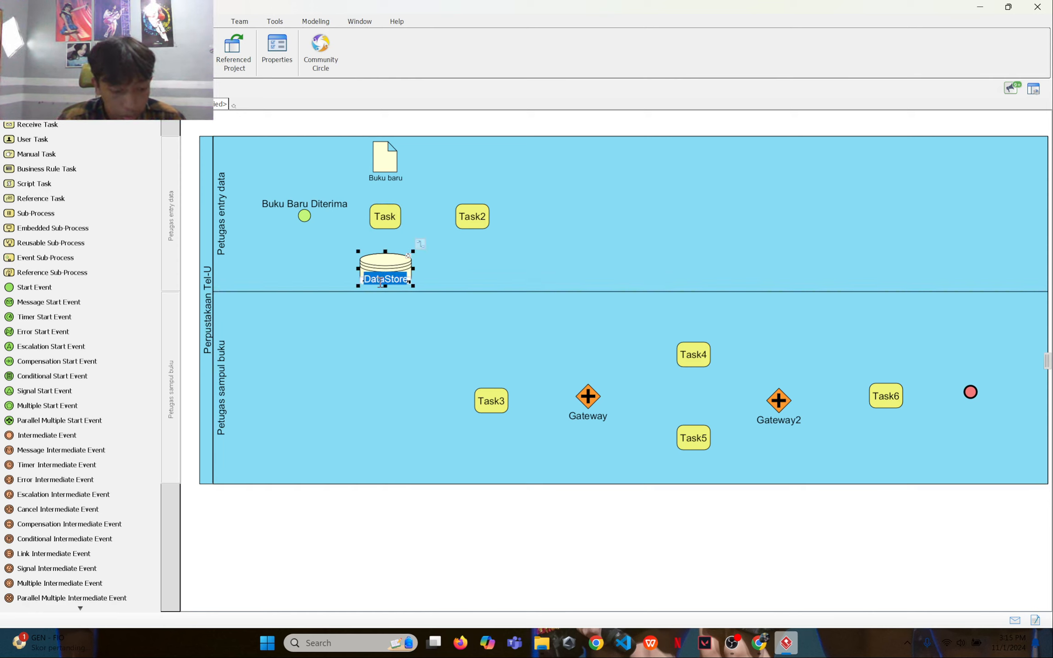
pyautogui.write('Da')
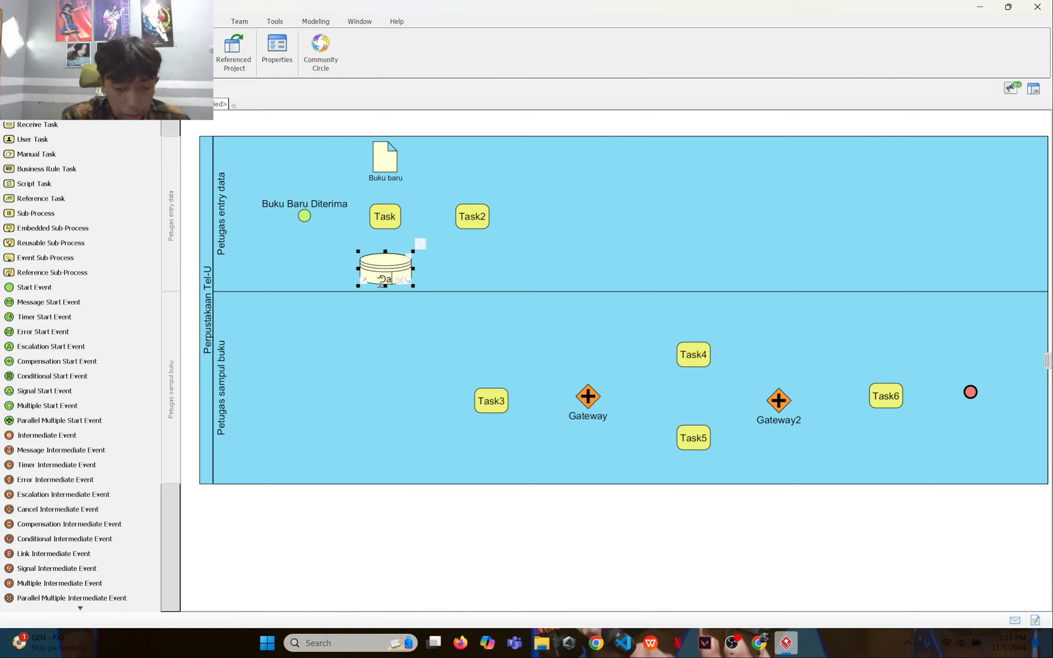
pyautogui.write('tab')
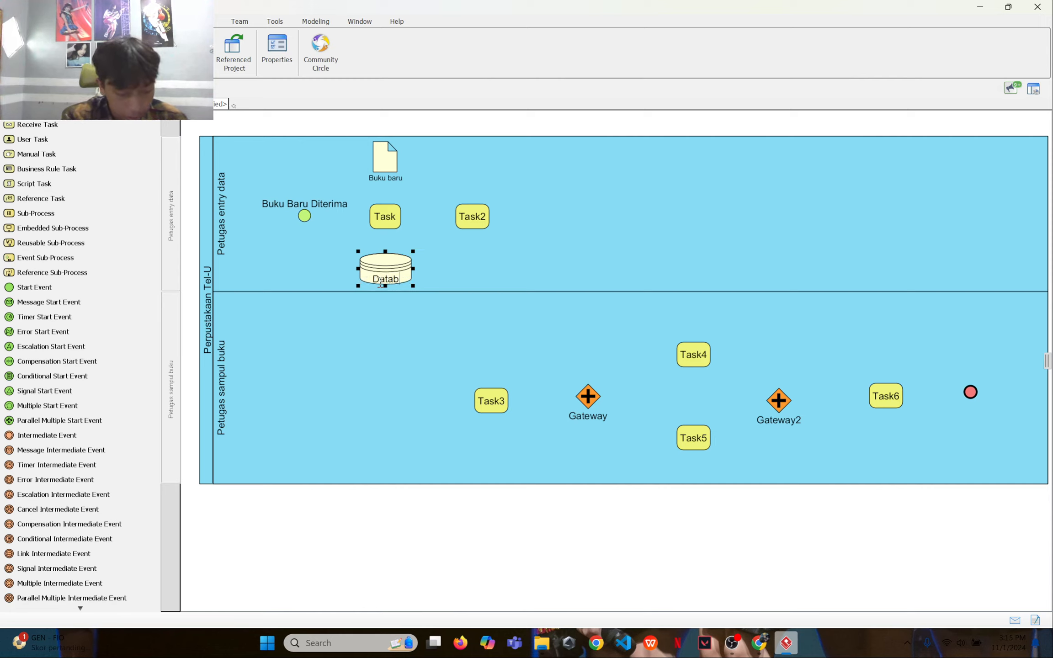
pyautogui.write('ase')
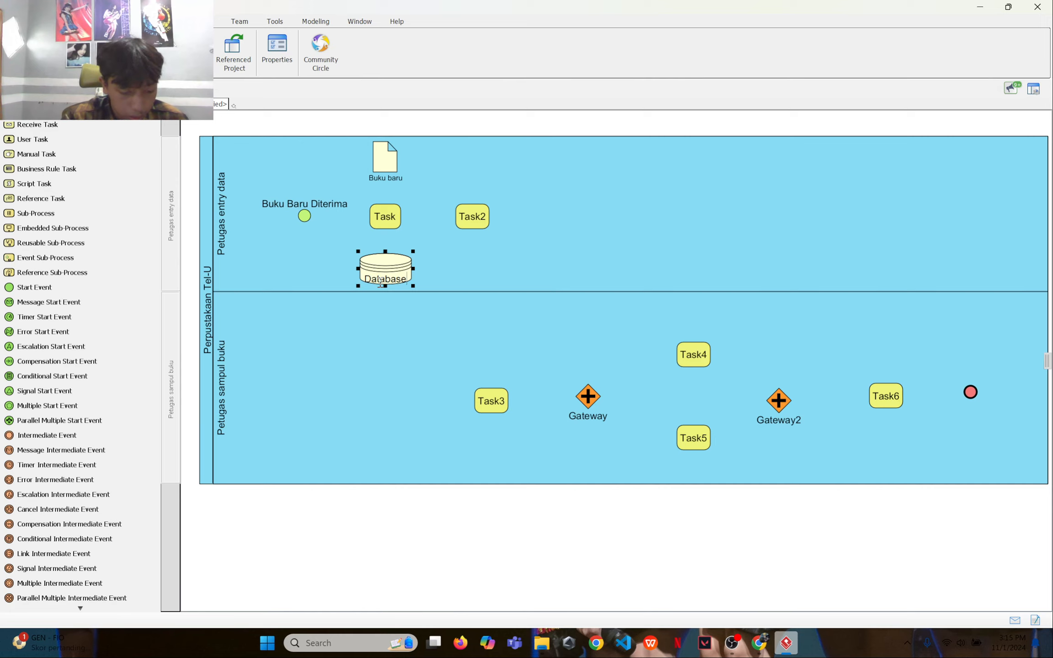
pyautogui.write(' Buku ')
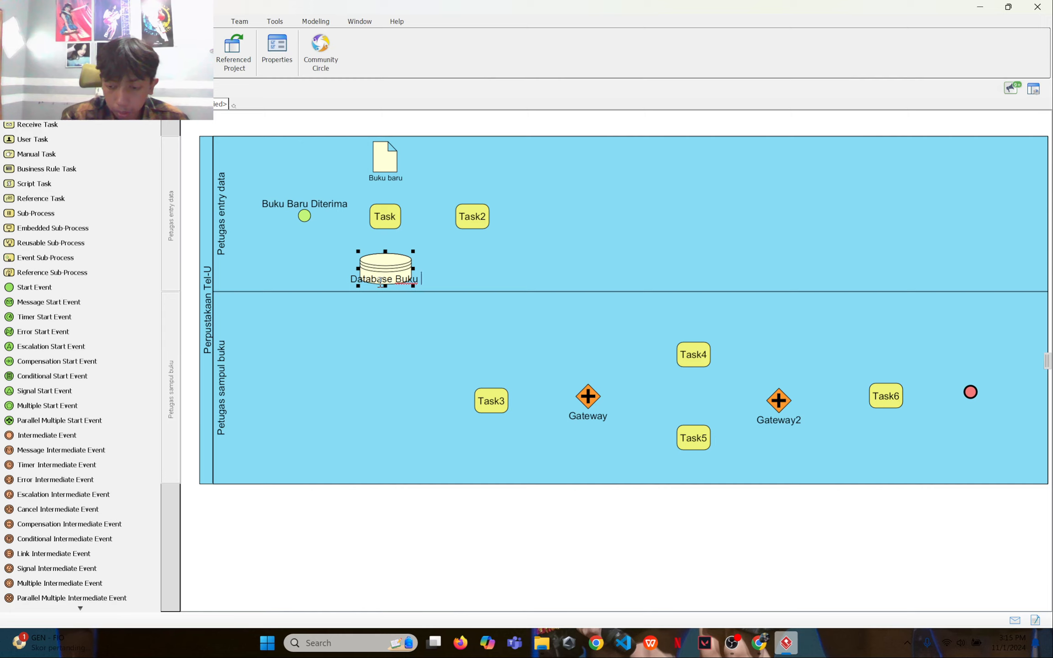
pyautogui.write('Perp')
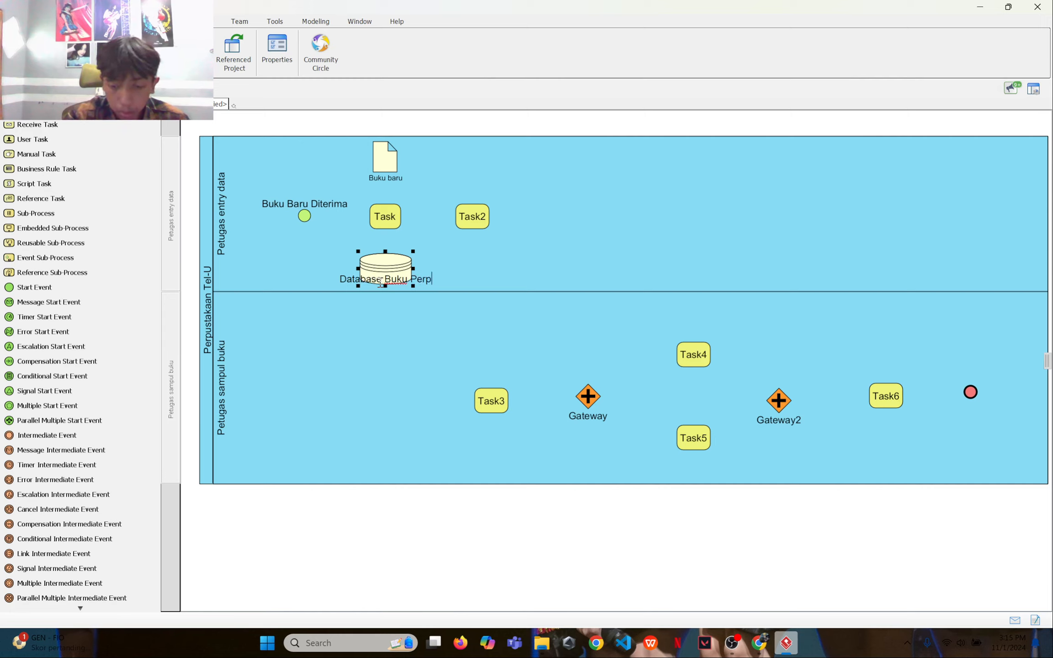
pyautogui.write('us')
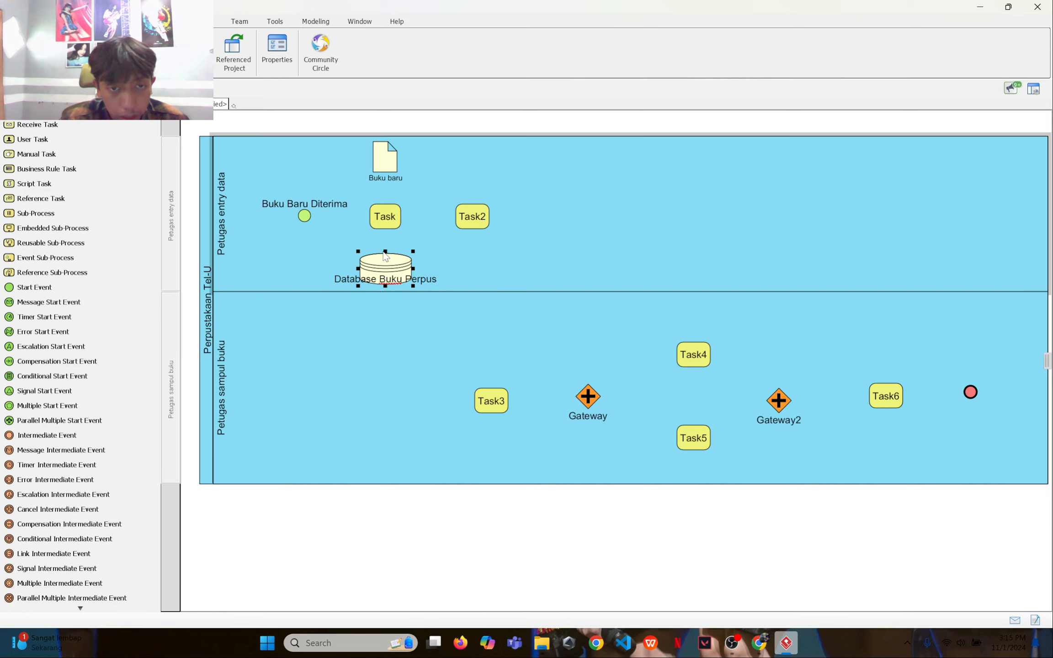
# Step: Enlarge the "Database Buku Perpus" data store until its name fits on two lines inside, and centre it beneath the first task
pyautogui.moveTo(386, 250)
pyautogui.mouseDown()
pyautogui.moveTo(386, 225)
pyautogui.moveTo(388, 242)
pyautogui.mouseUp()
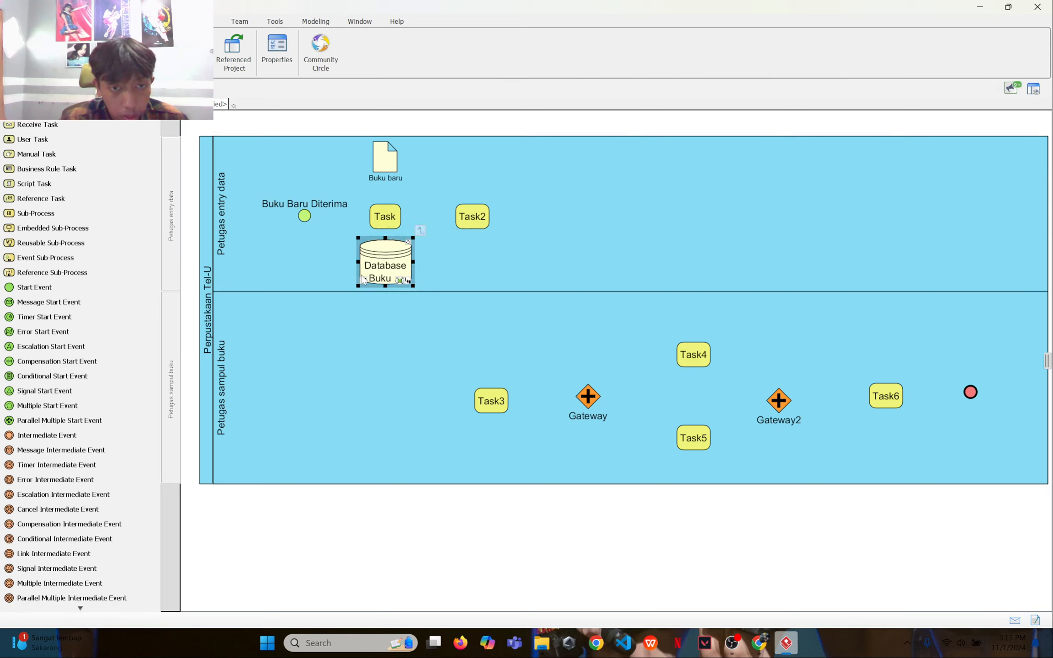
pyautogui.moveTo(358, 265); pyautogui.dragTo(344, 265)
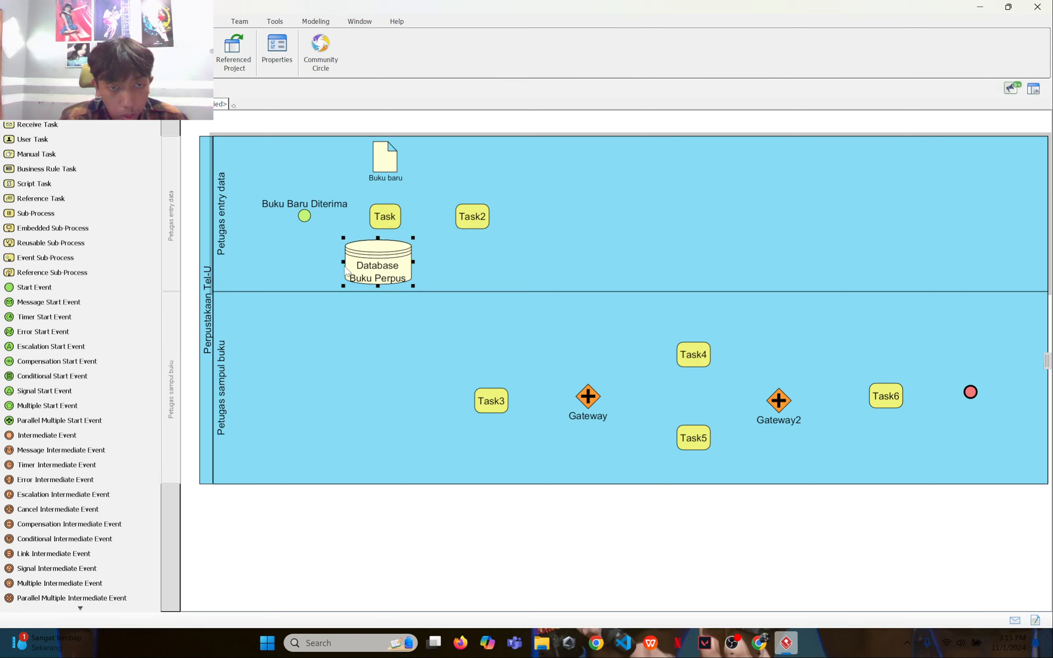
pyautogui.moveTo(413, 261); pyautogui.dragTo(421, 260)
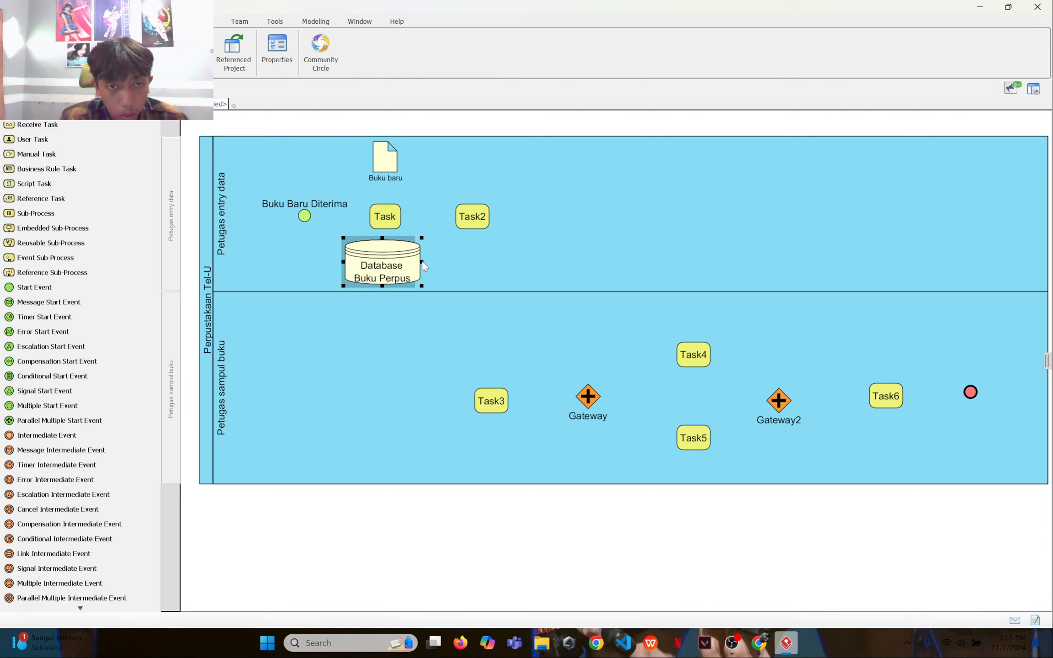
pyautogui.click(395, 220)
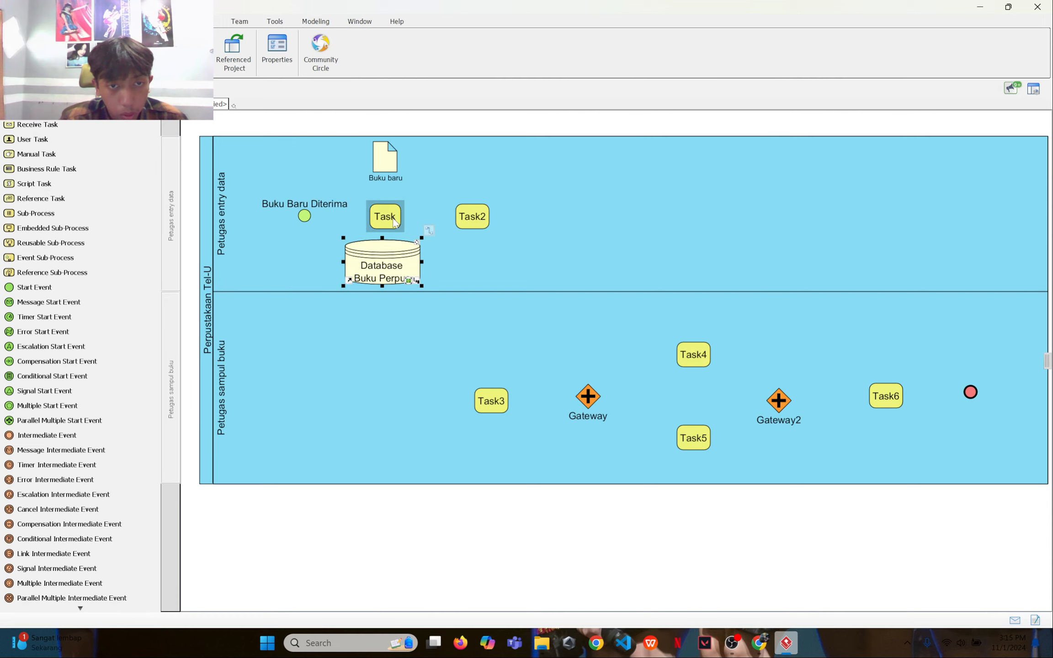
pyautogui.click(414, 445)
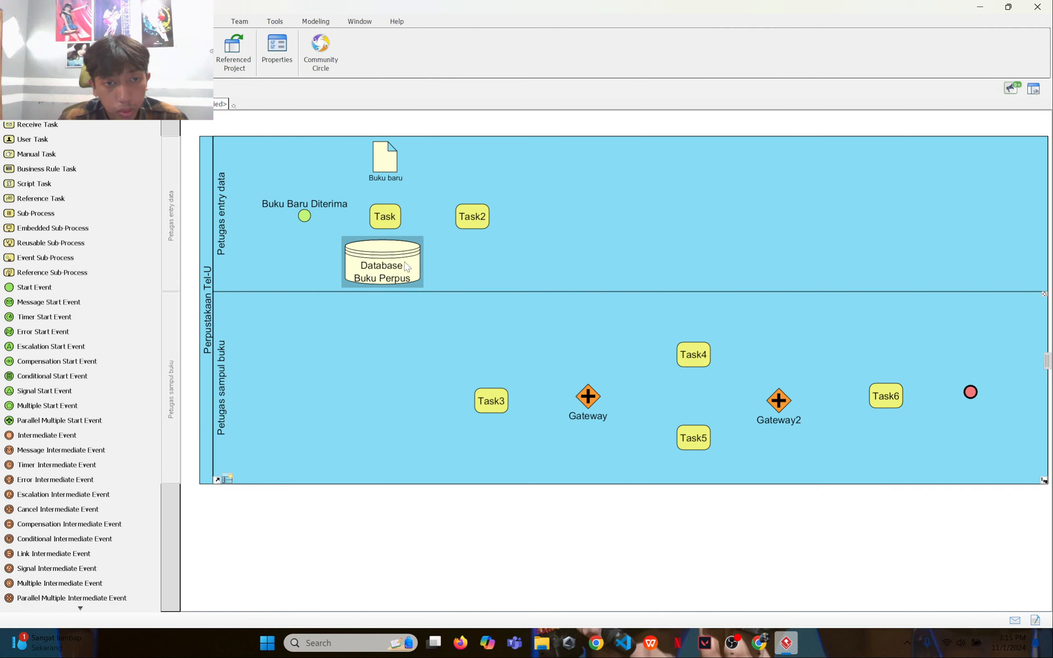
pyautogui.moveTo(406, 264); pyautogui.dragTo(408, 263)
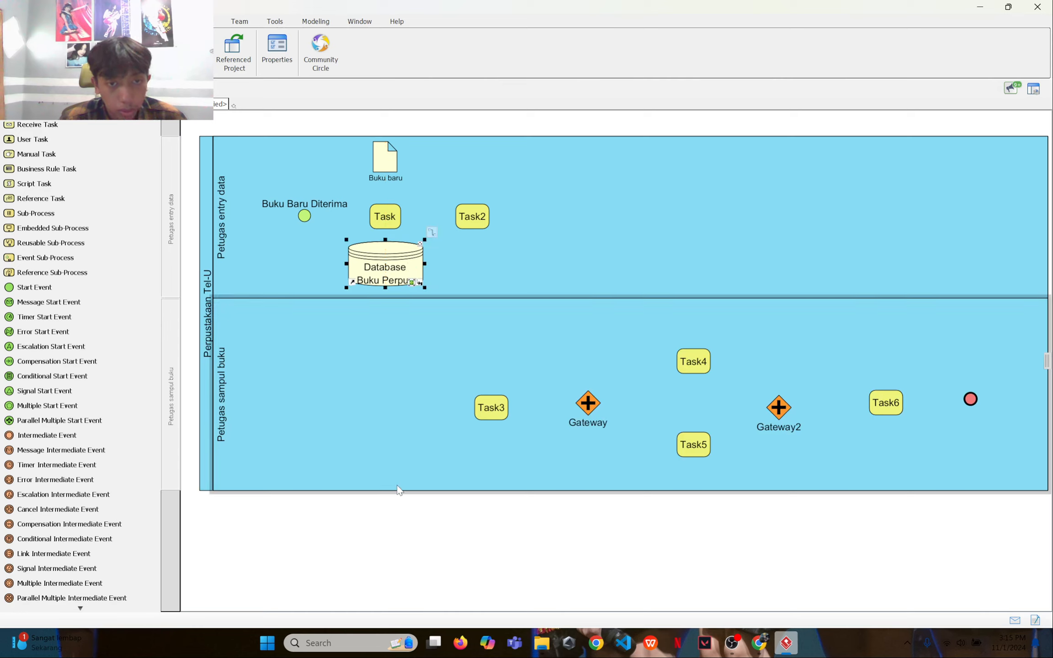
pyautogui.click(394, 519)
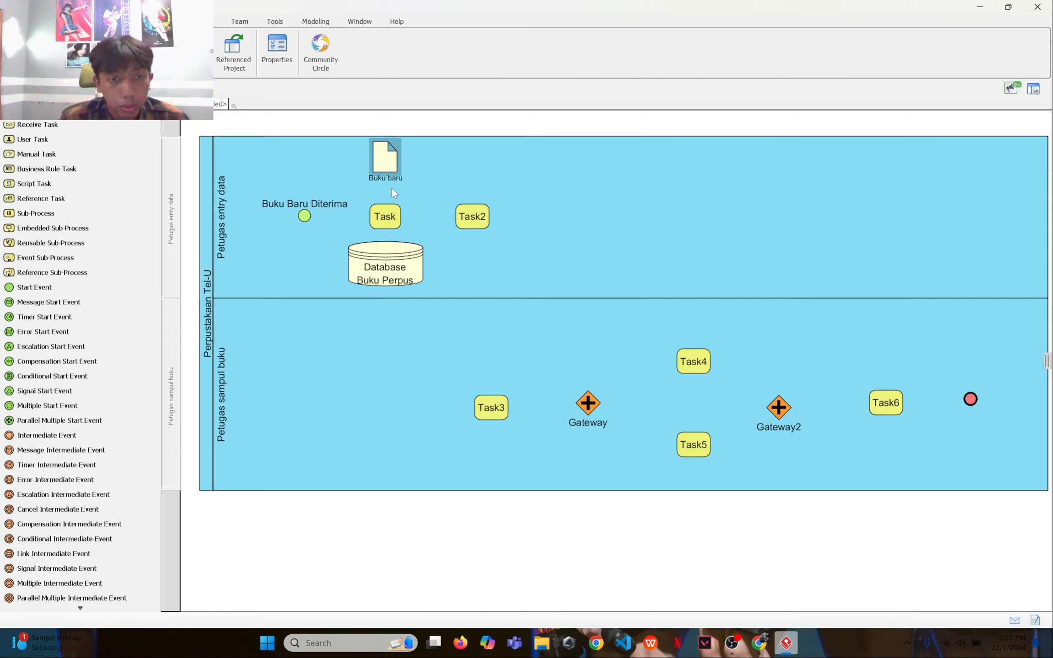
# Step: Rename the first task in the "Petugas entry data" lane as "Memasukkan data buku"
pyautogui.doubleClick(396, 211)
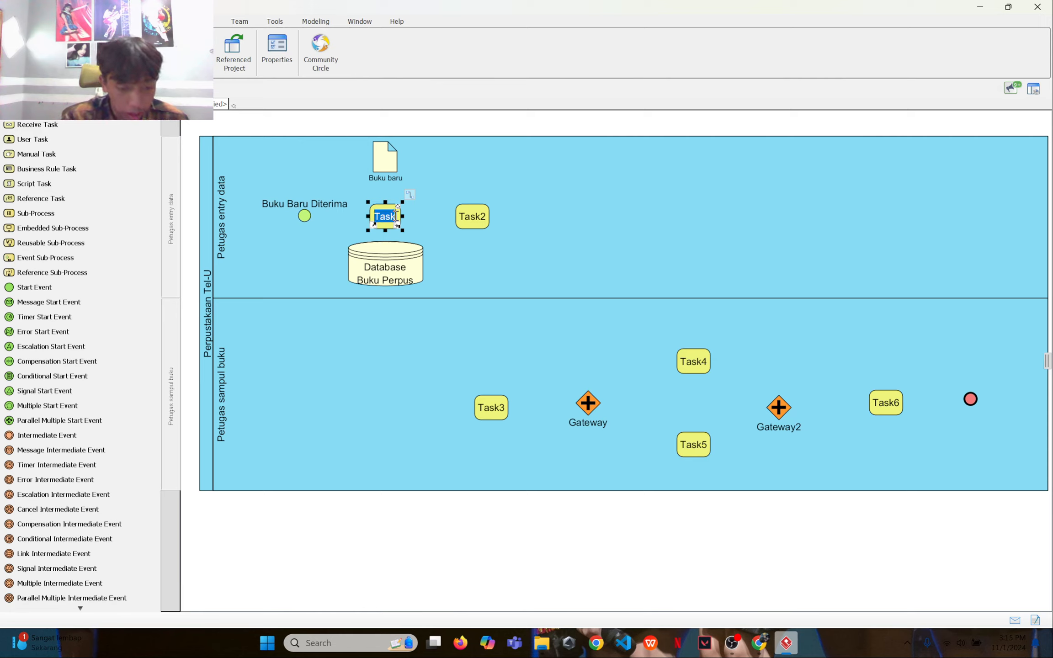
pyautogui.write('Memasukka')
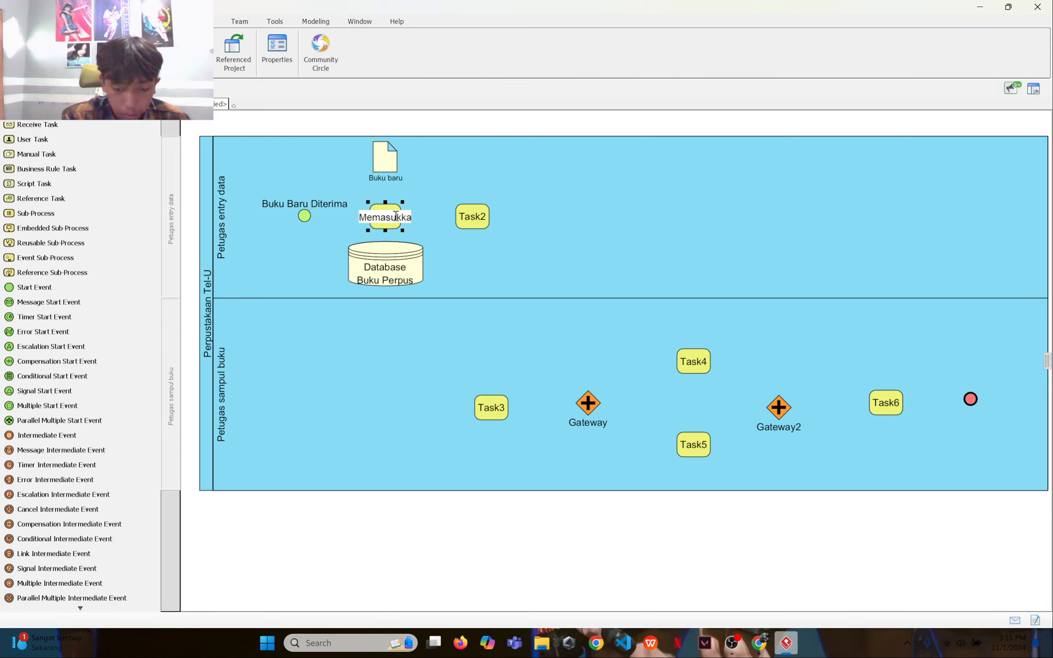
pyautogui.write('n data b')
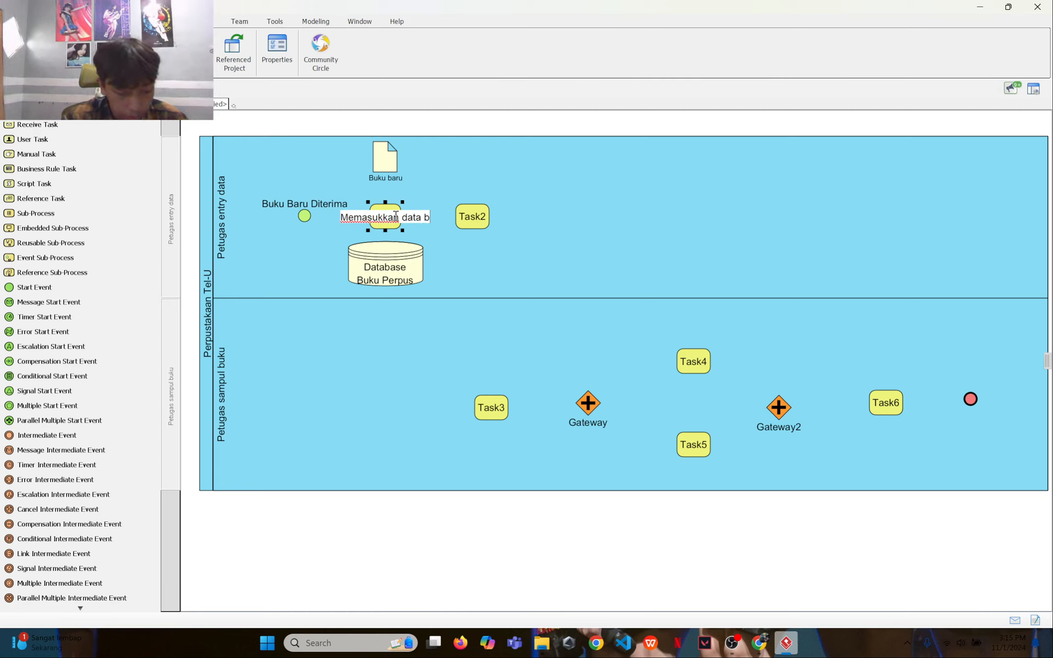
pyautogui.write('uku')
pyautogui.press('Return')
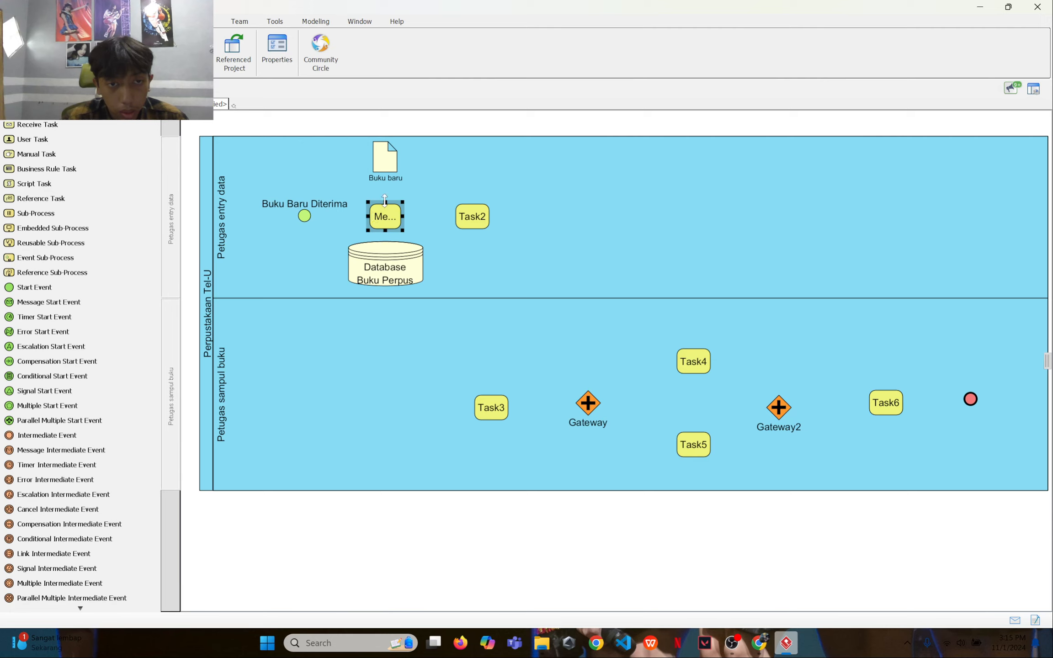
# Step: Enlarge the "Memasukkan data buku" task to fit its name on two lines, and shift the data store slightly down, centred beneath it
pyautogui.moveTo(384, 200); pyautogui.dragTo(425, 213)
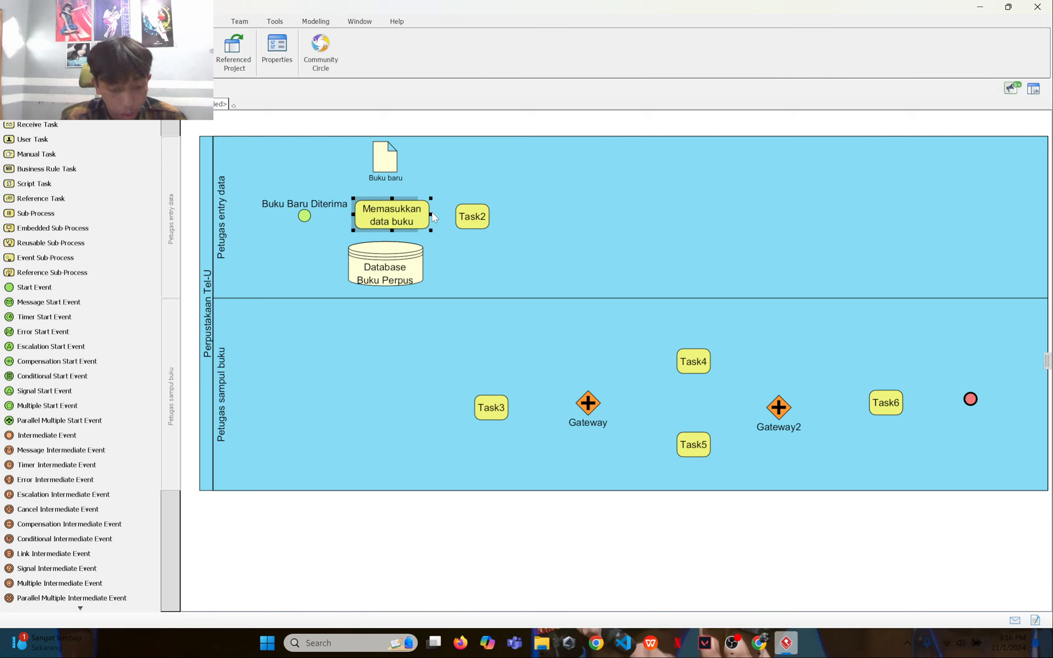
pyautogui.moveTo(433, 218); pyautogui.dragTo(429, 216)
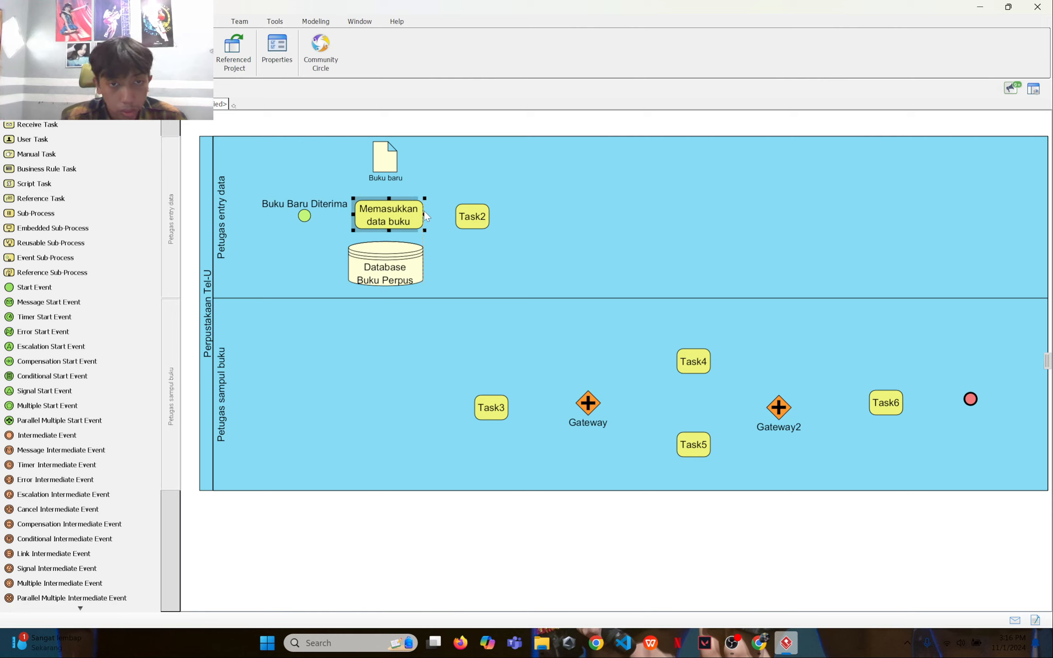
pyautogui.click(461, 315)
pyautogui.moveTo(403, 270); pyautogui.dragTo(406, 279)
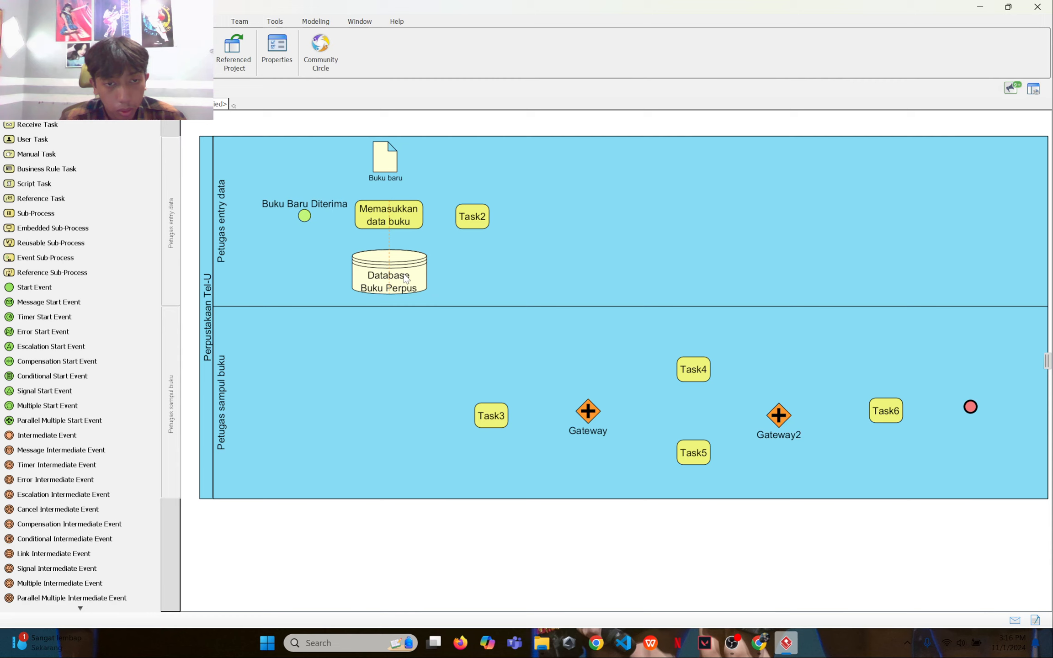
pyautogui.click(381, 540)
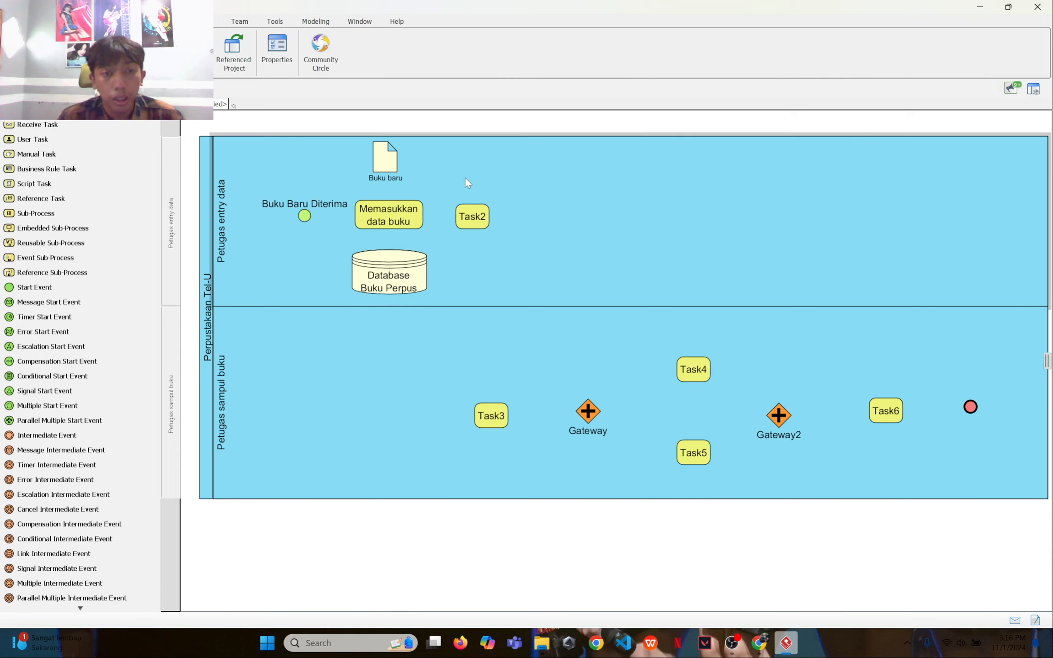
# Step: Rename the second task in the "Petugas entry data" lane as "Mencetak label buku" and enlarge it to fit the name on two lines
pyautogui.click(478, 218)
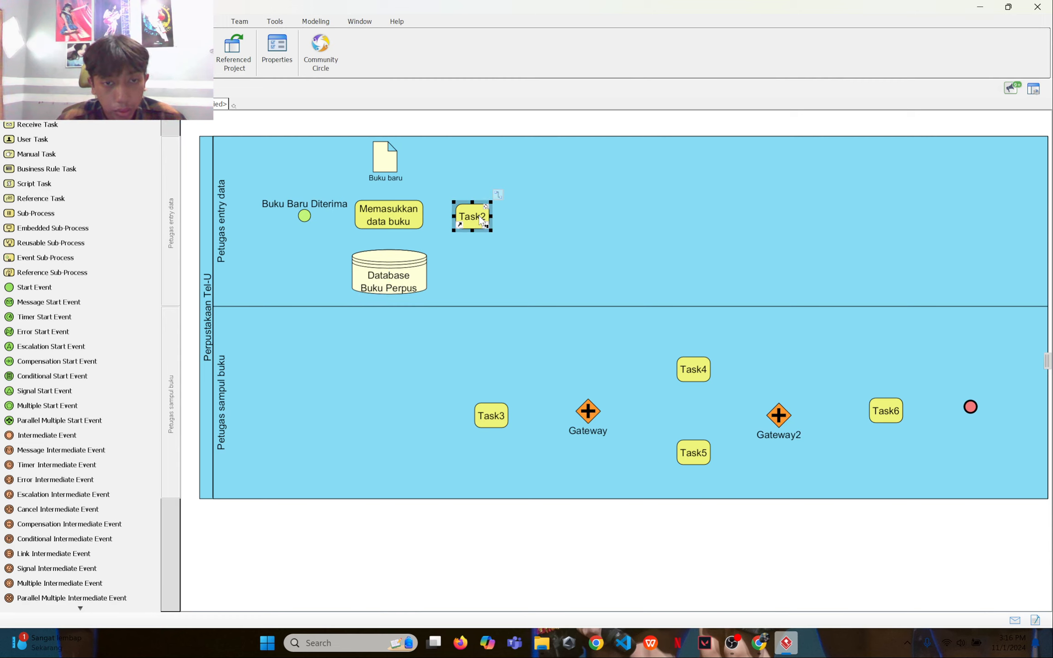
pyautogui.doubleClick(475, 214)
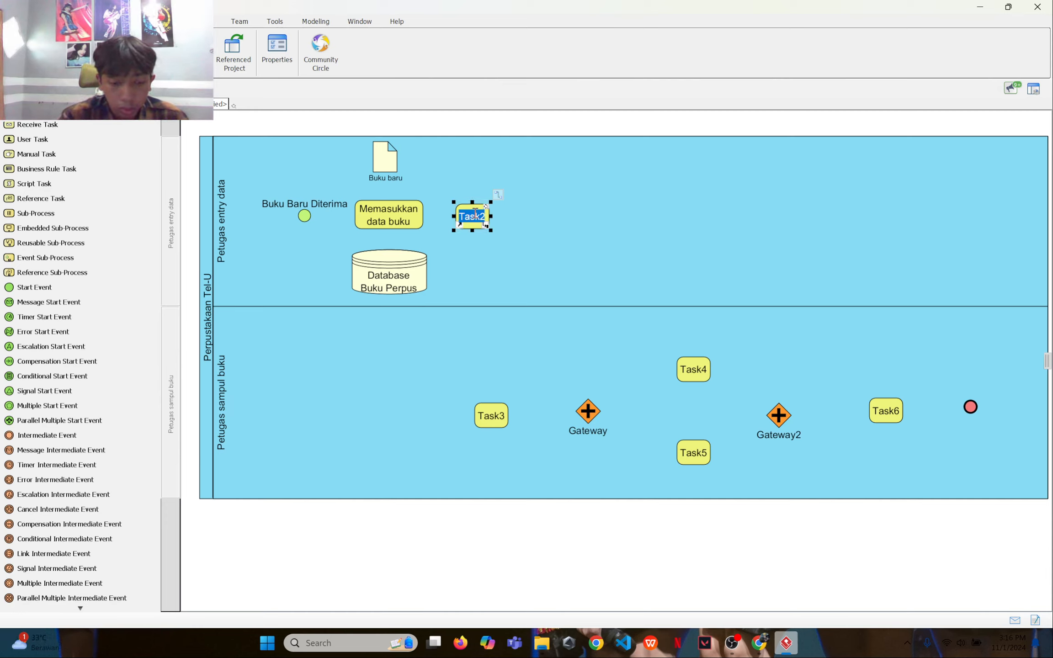
pyautogui.write('Mence')
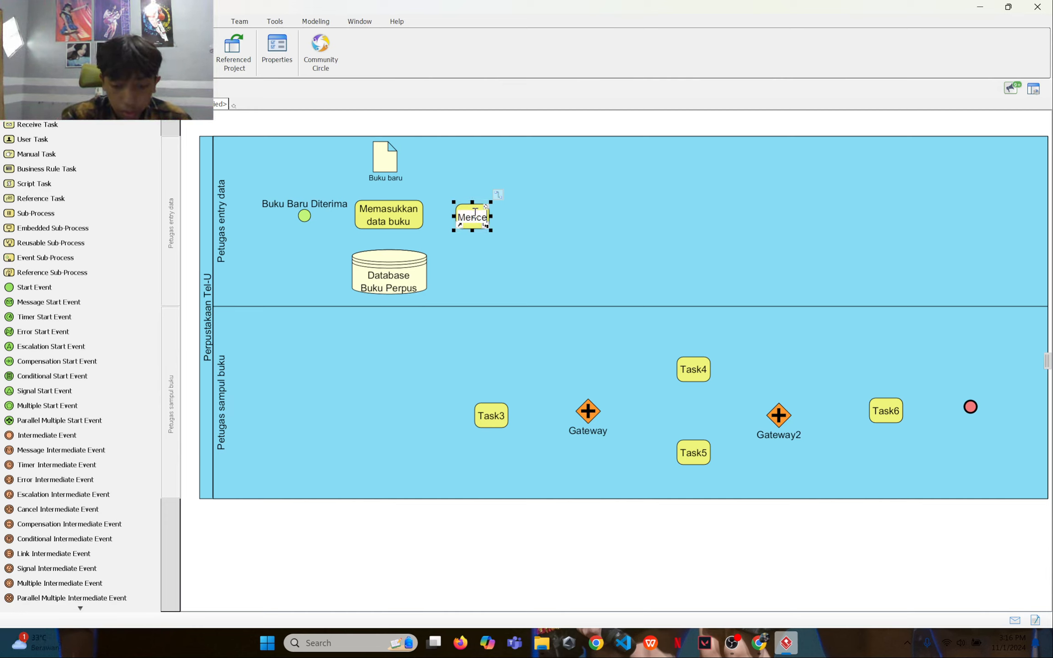
pyautogui.write('tak ')
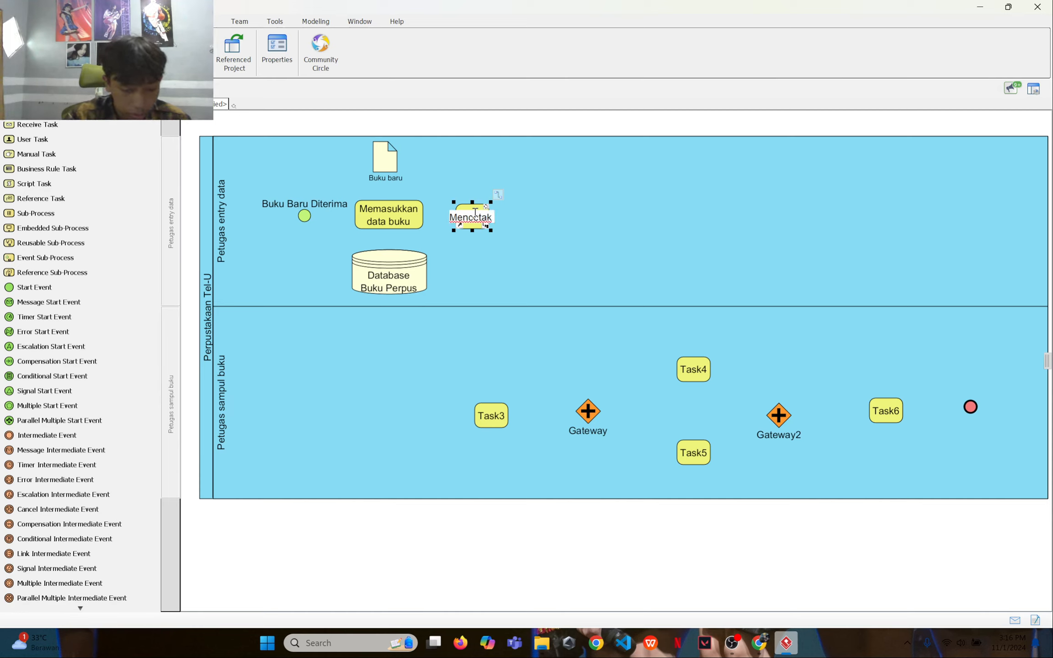
pyautogui.write('labe')
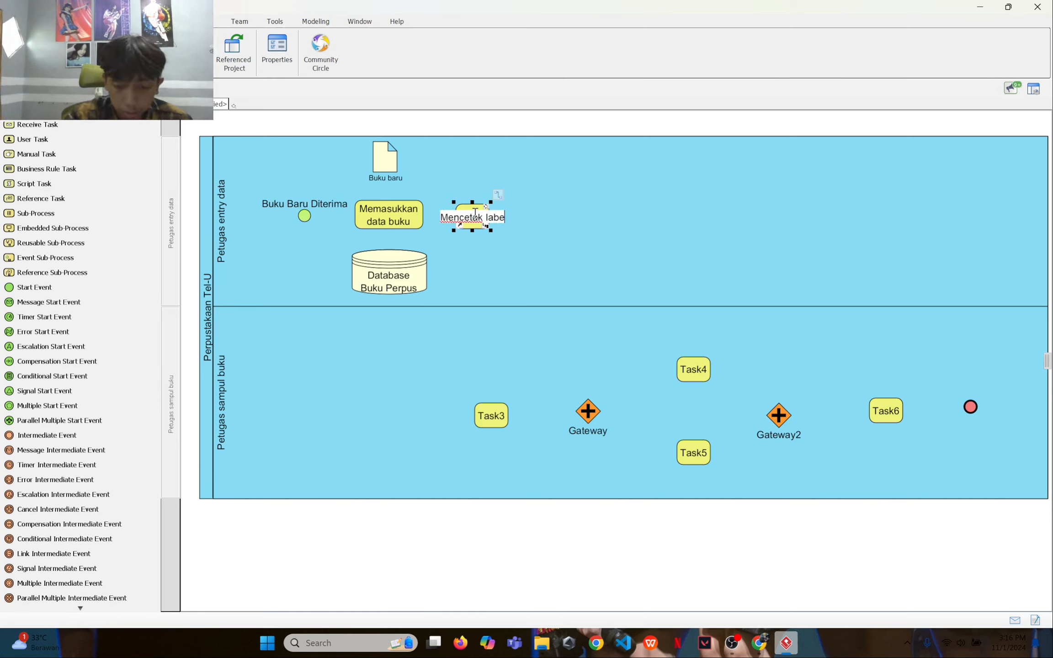
pyautogui.write('l buku')
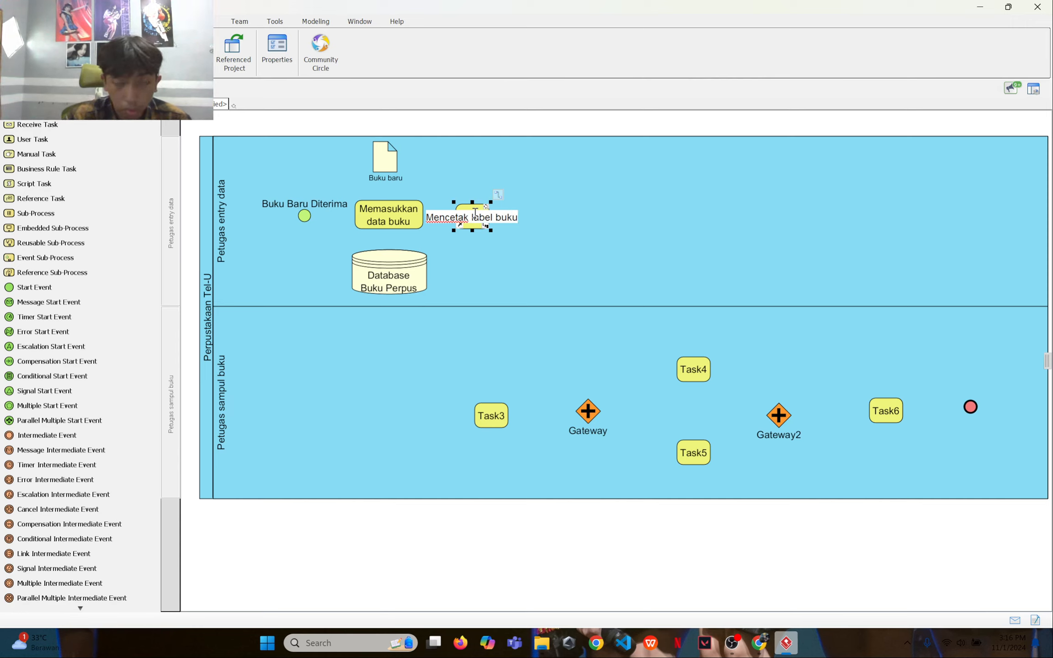
pyautogui.press('Return')
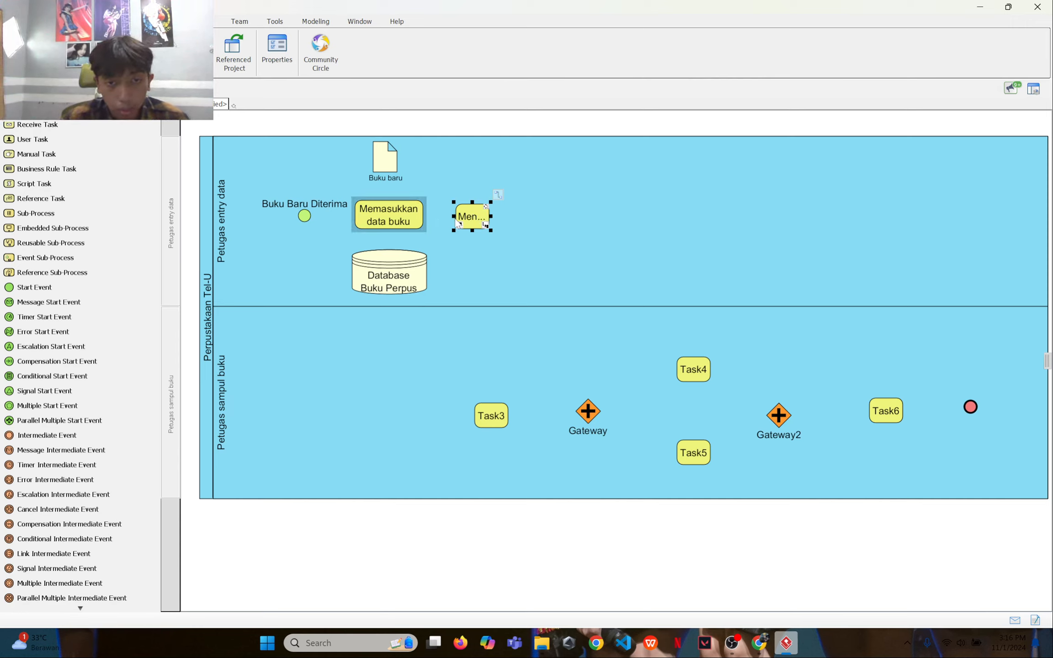
pyautogui.moveTo(454, 217); pyautogui.dragTo(507, 221)
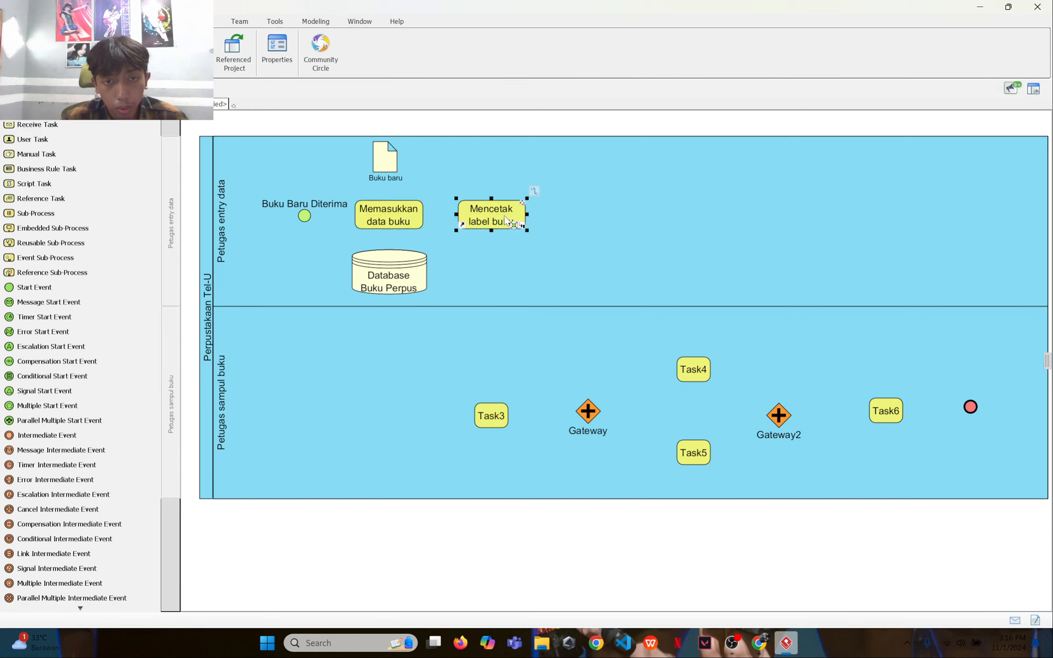
pyautogui.click(437, 368)
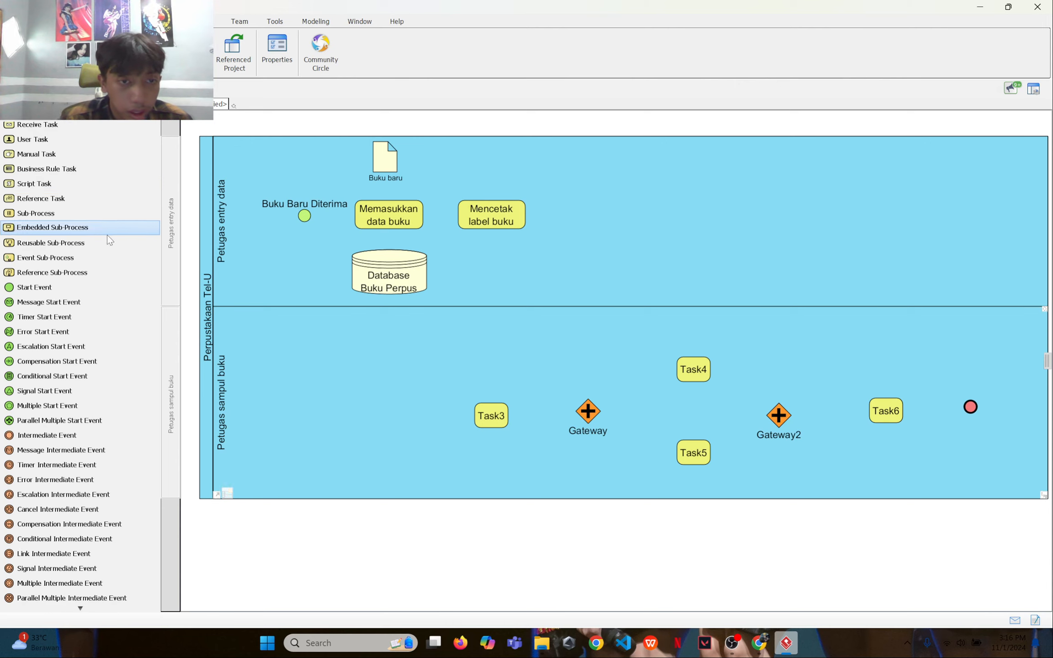
# Step: Draw a sequence flow from the "Buku Baru Diterima" start event to the "Memasukkan data buku" task
pyautogui.scroll(1, 108, 232)
pyautogui.scroll(-1, 54, 247)
pyautogui.scroll(-15, 51, 245)
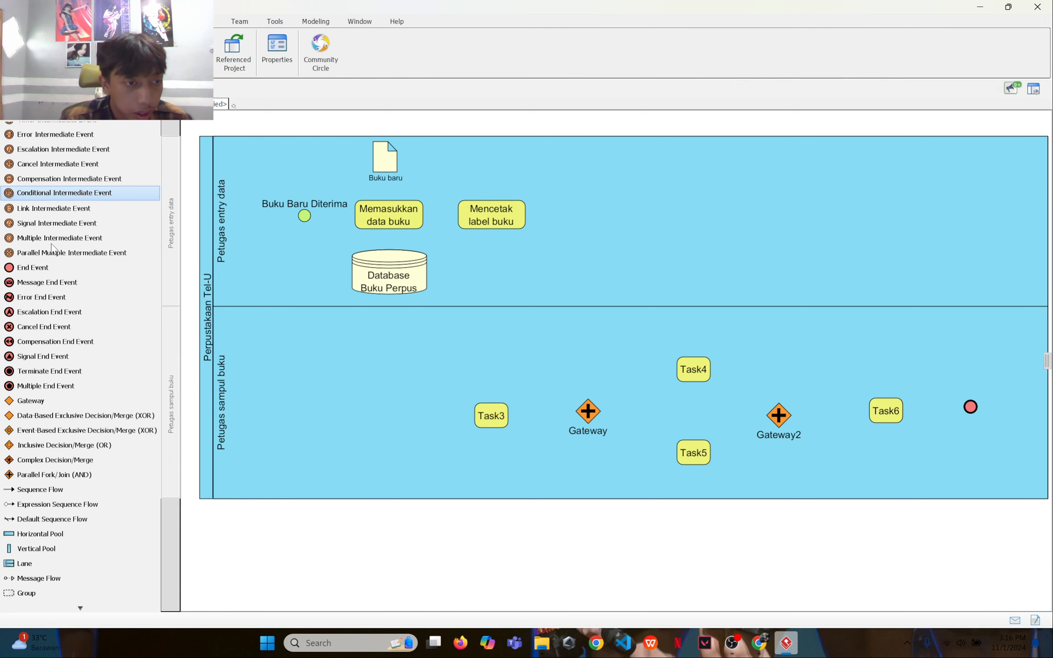
pyautogui.click(52, 244)
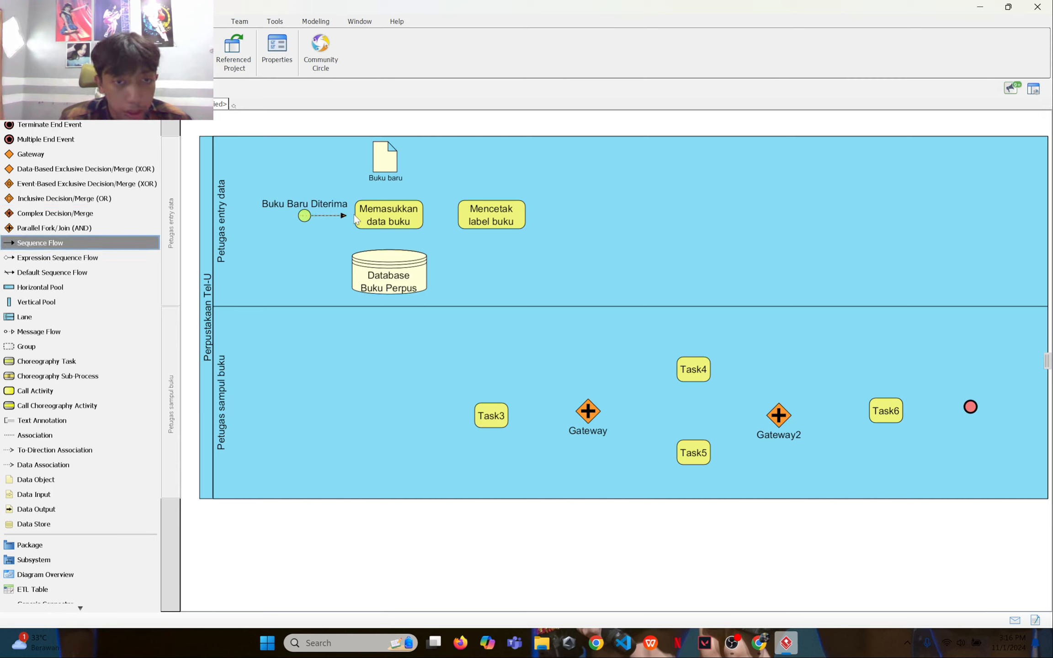
pyautogui.moveTo(356, 219); pyautogui.dragTo(360, 223)
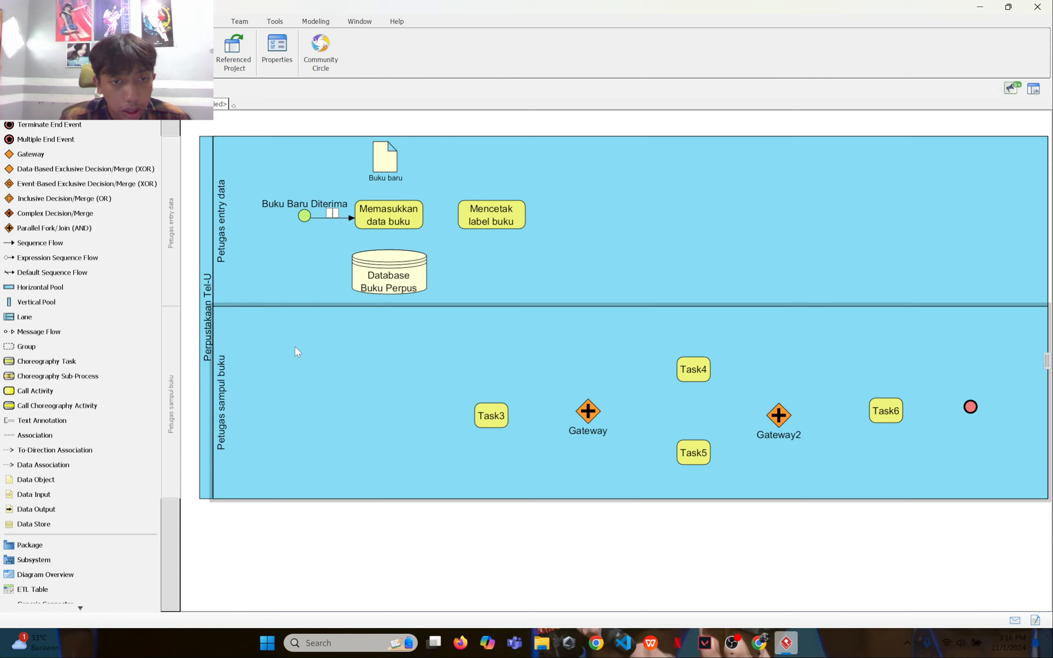
pyautogui.click(305, 255)
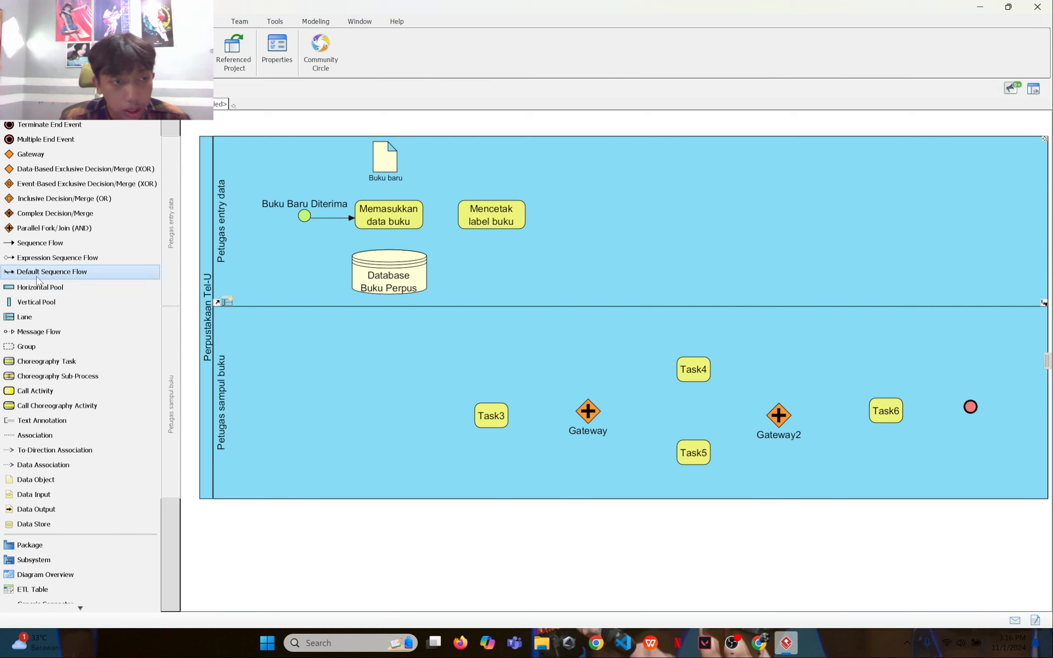
# Step: Draw a sequence flow from the "Memasukkan data buku" task to the "Mencetak label buku" task
pyautogui.click(40, 243)
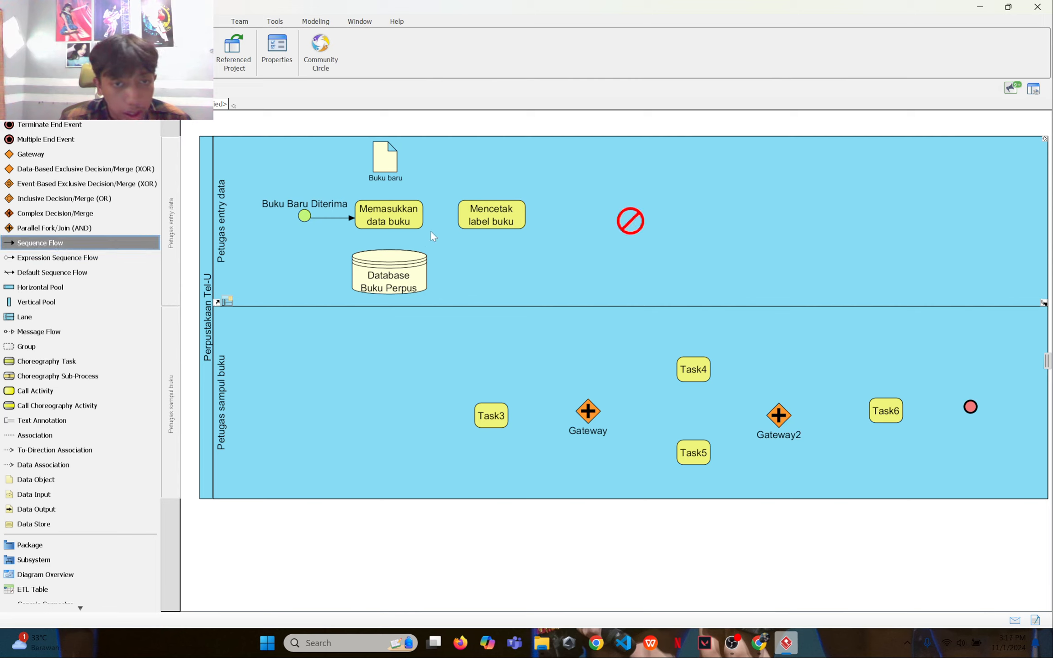
pyautogui.moveTo(422, 221); pyautogui.dragTo(465, 223)
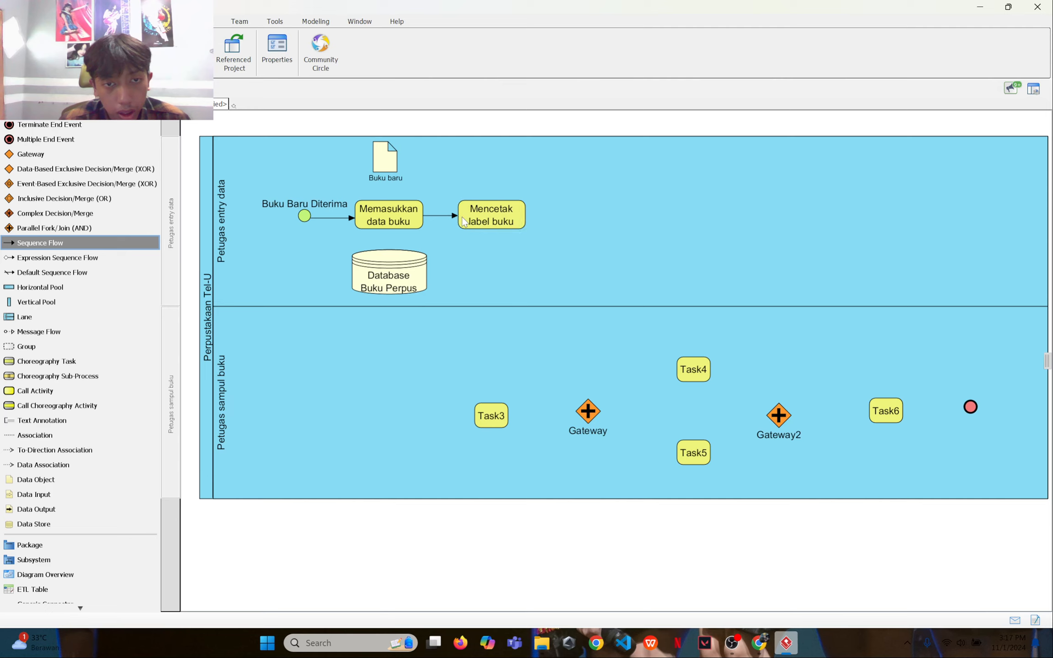
pyautogui.click(502, 349)
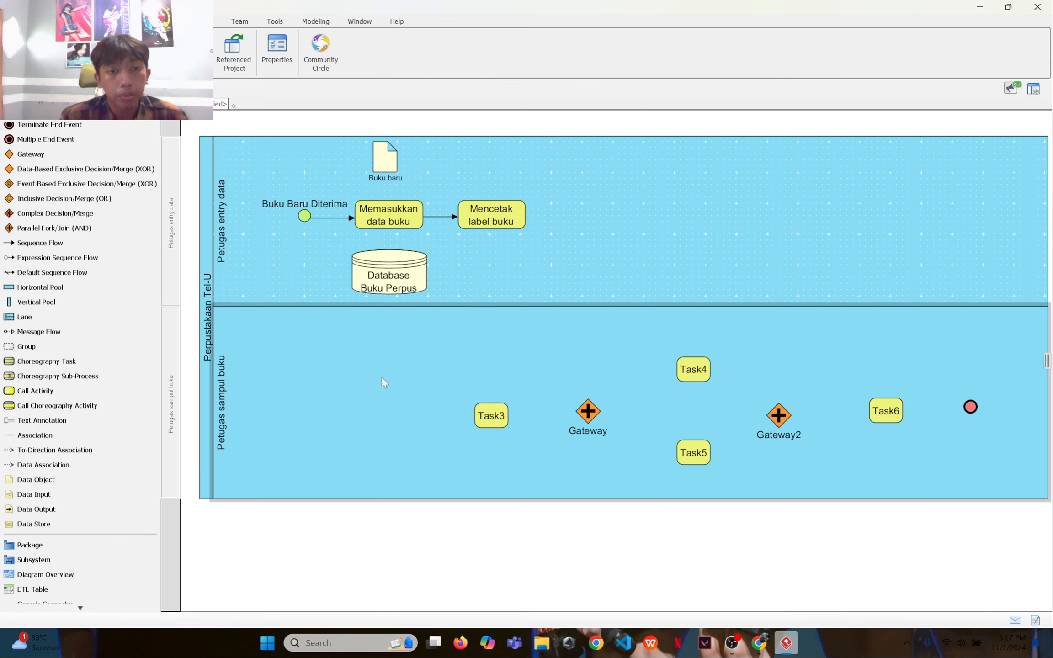
pyautogui.click(251, 125)
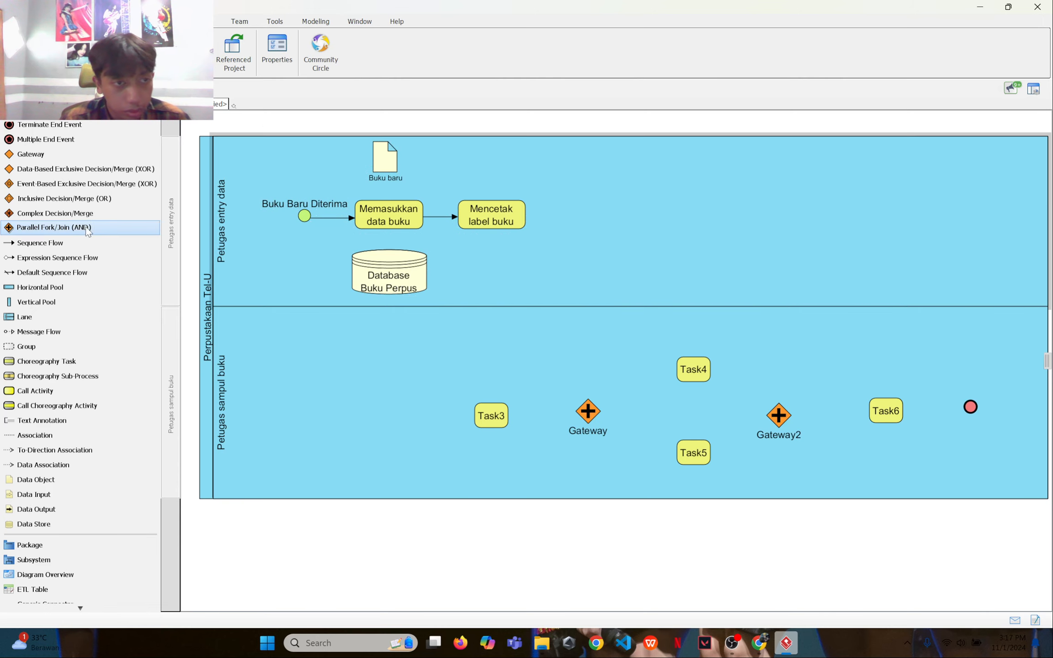
# Step: Try to draw an association from the "Buku baru" data object to the "Memasukkan data buku" task
pyautogui.click(64, 331)
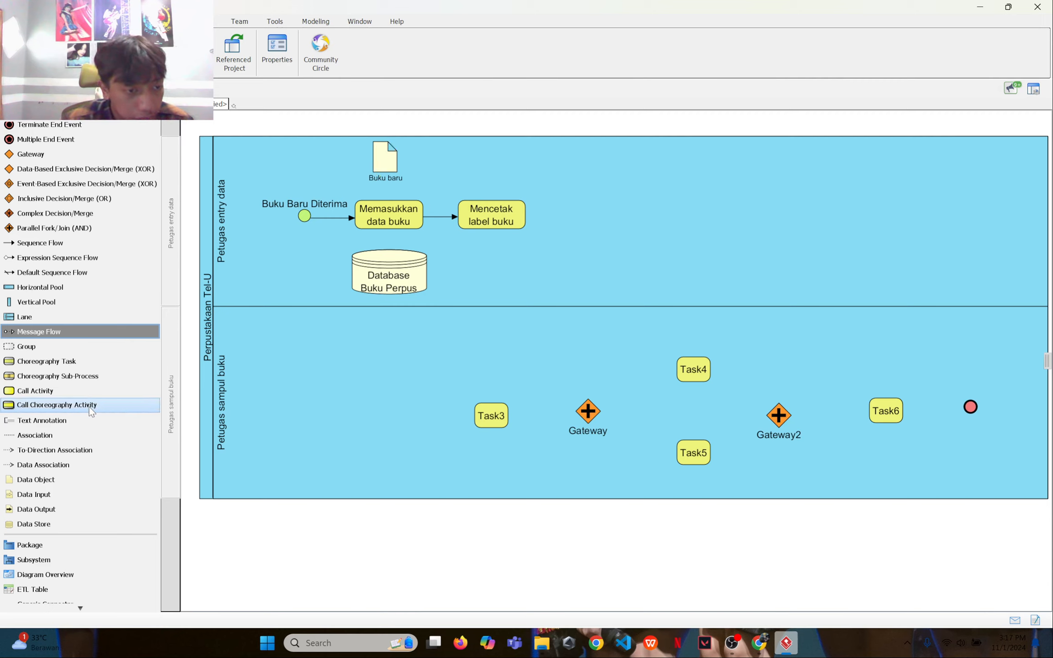
pyautogui.click(80, 434)
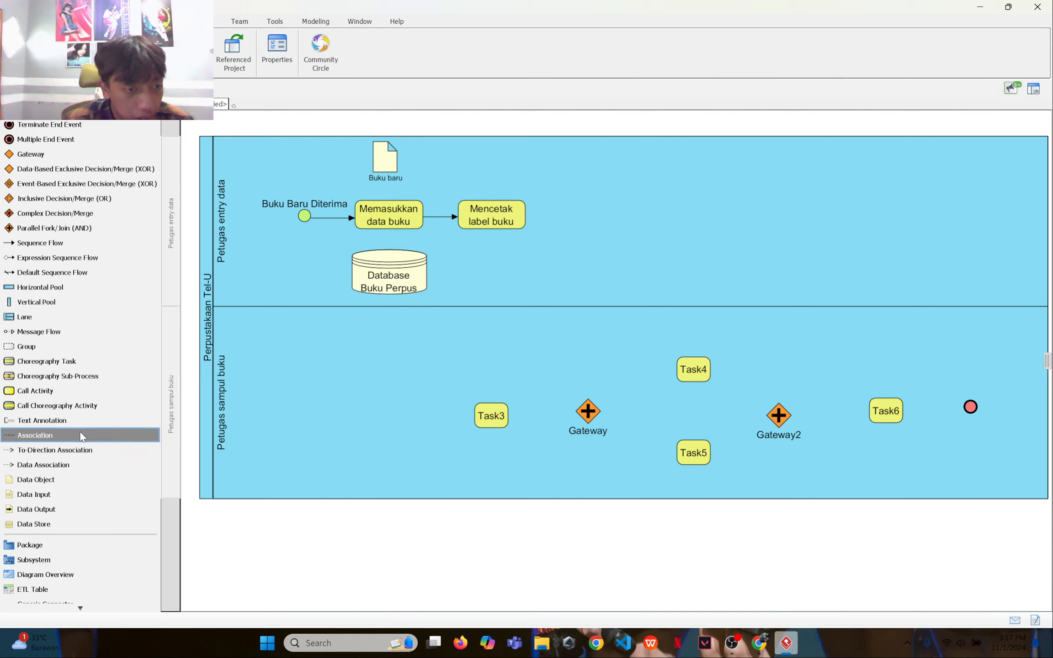
pyautogui.click(384, 177)
pyautogui.click(384, 196)
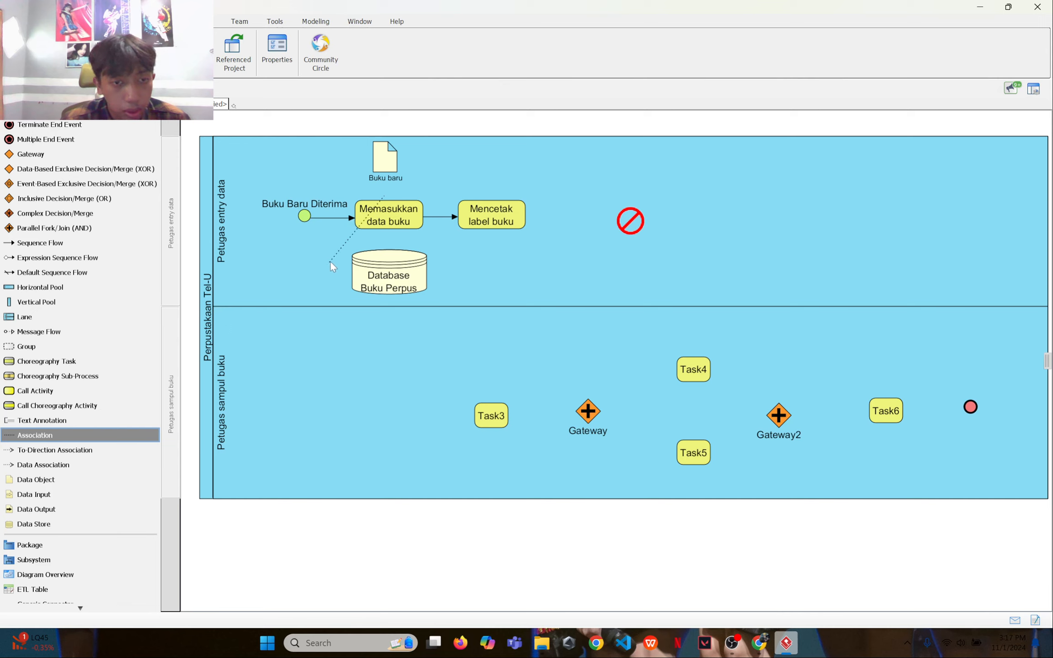
pyautogui.rightClick(405, 187)
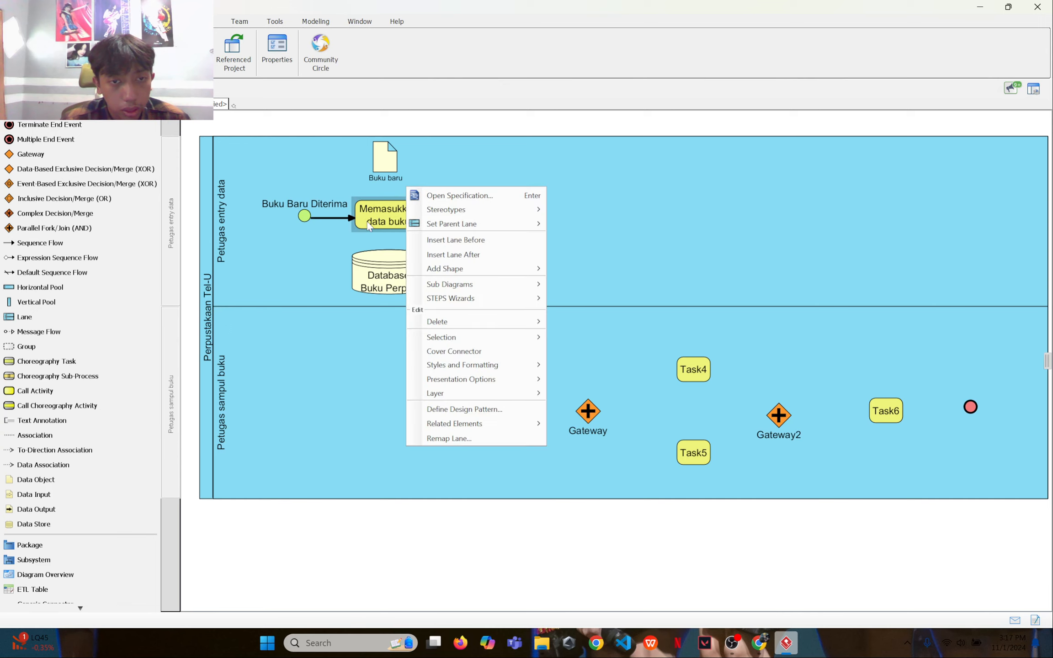
pyautogui.click(288, 170)
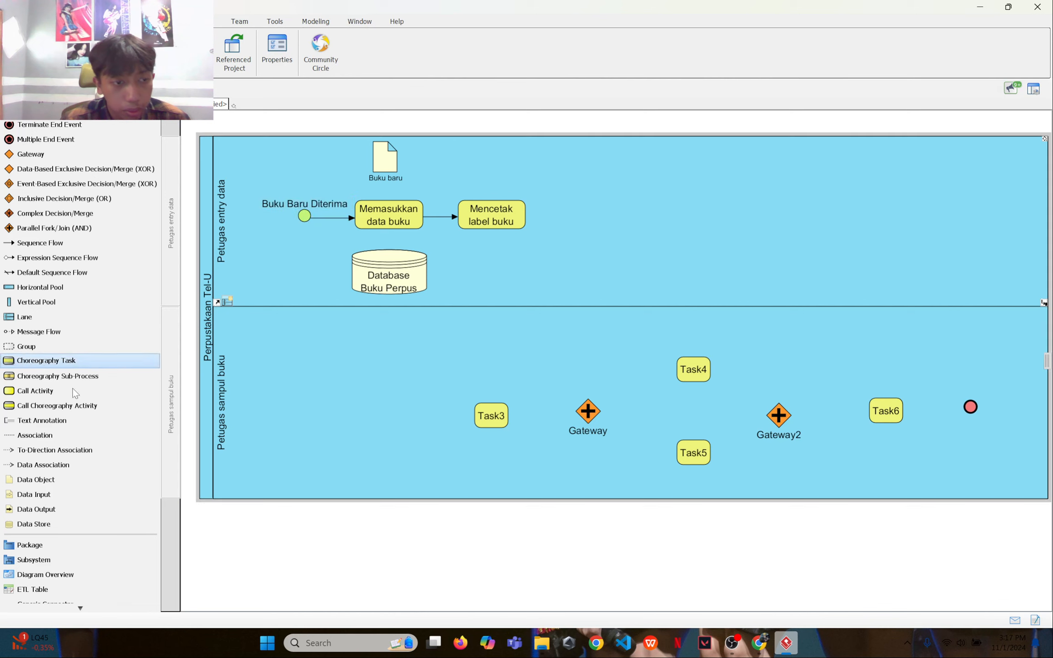
pyautogui.click(41, 435)
pyautogui.click(386, 181)
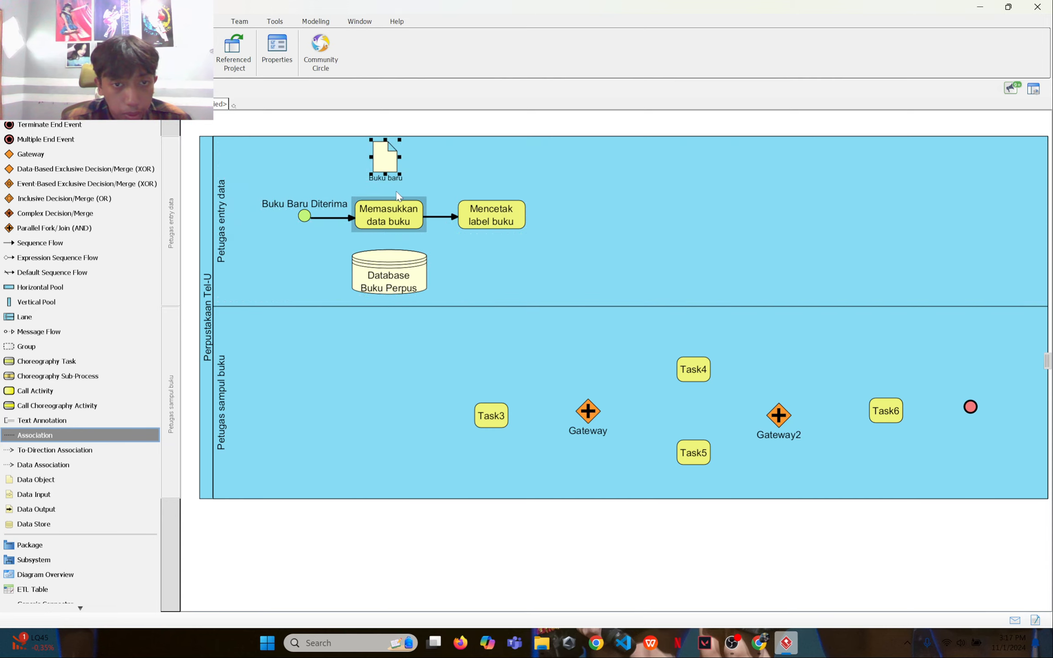
pyautogui.click(387, 209)
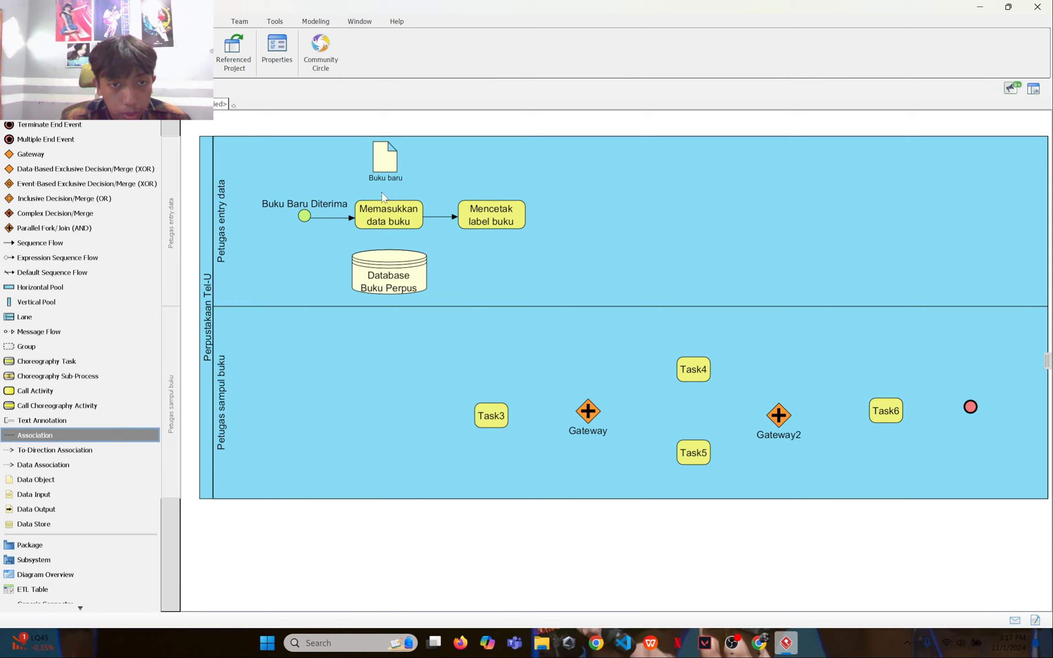
pyautogui.moveTo(385, 183); pyautogui.dragTo(386, 305)
pyautogui.rightClick(386, 305)
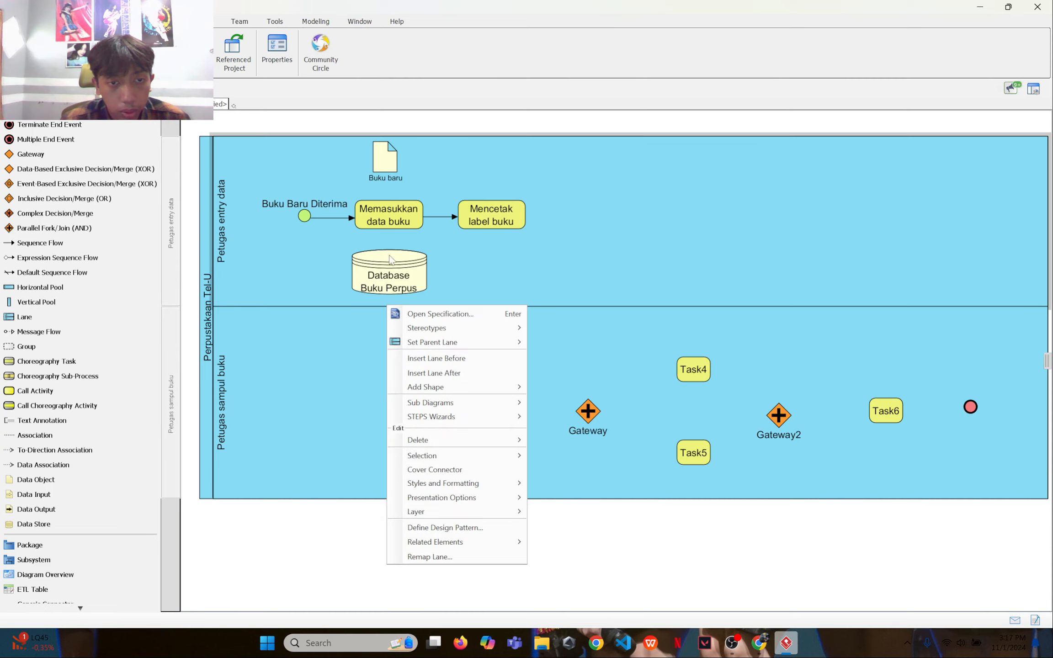
pyautogui.click(283, 125)
# Step: Try to connect the "Buku baru" data object with the "Memasukkan data buku" task using a message flow
pyautogui.click(71, 331)
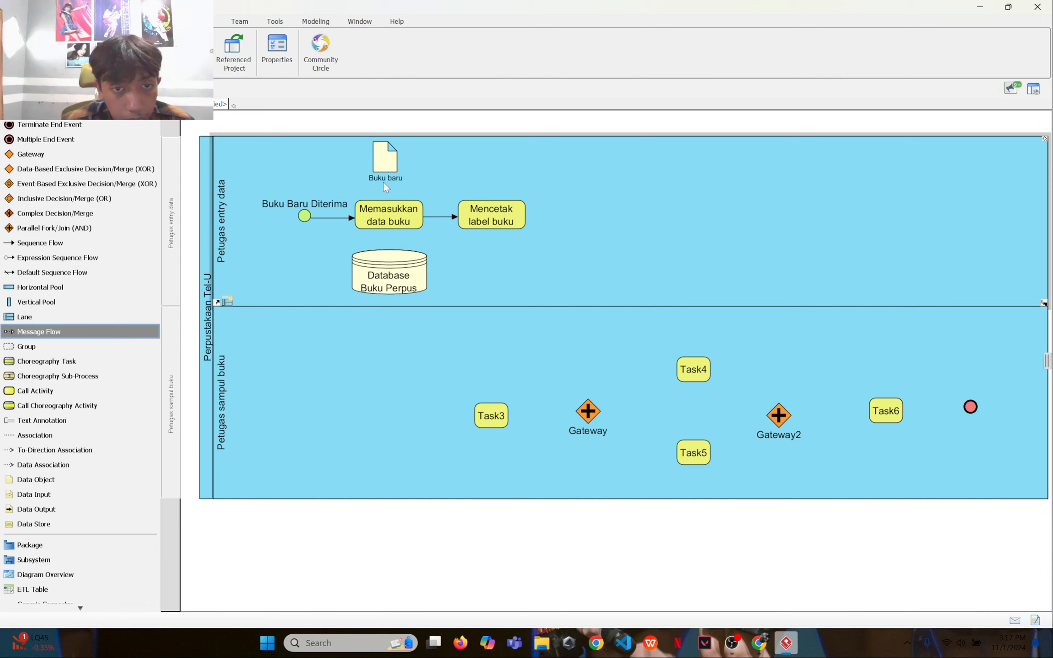
pyautogui.moveTo(385, 200); pyautogui.dragTo(418, 131)
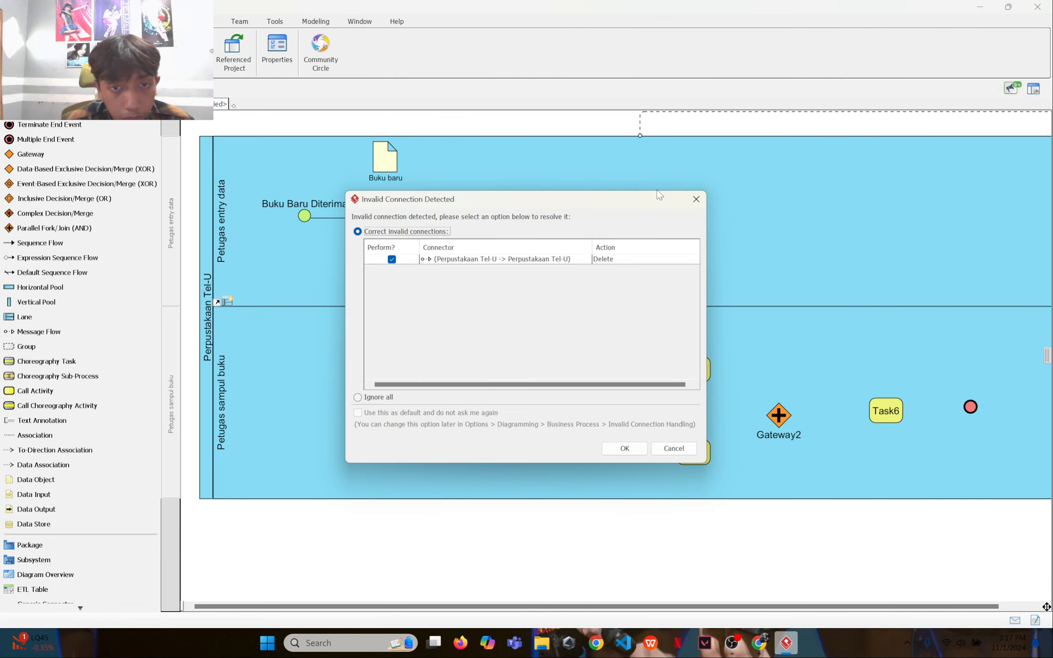
pyautogui.click(694, 198)
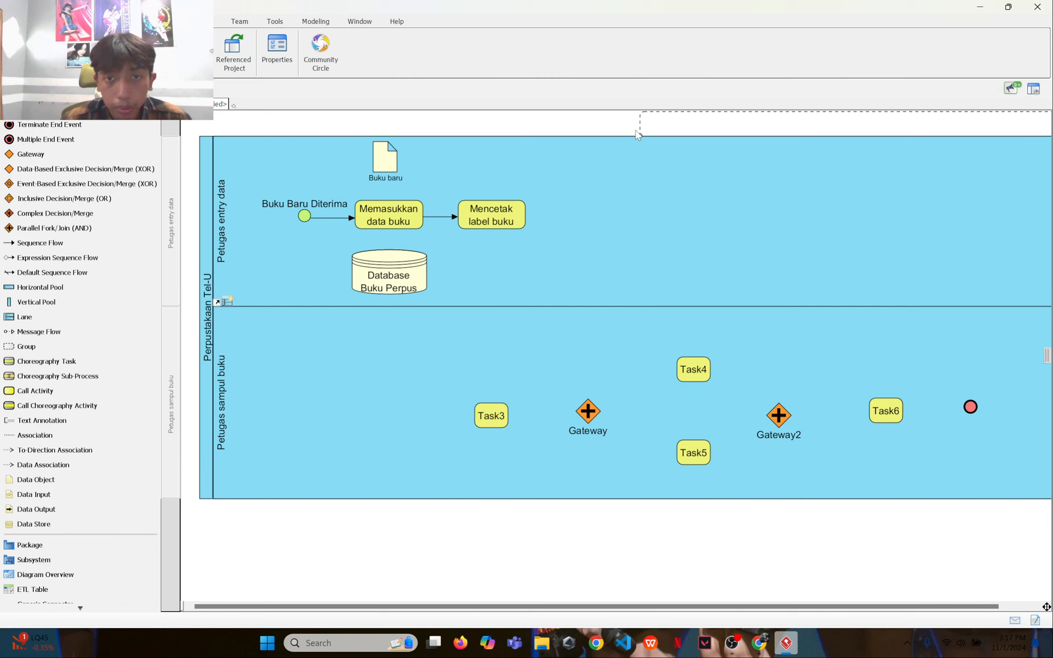
# Step: Delete the stray message flow above the "Perpustakaan Tel-U" pool from both the diagram and the repository
pyautogui.rightClick(577, 120)
pyautogui.click(785, 132)
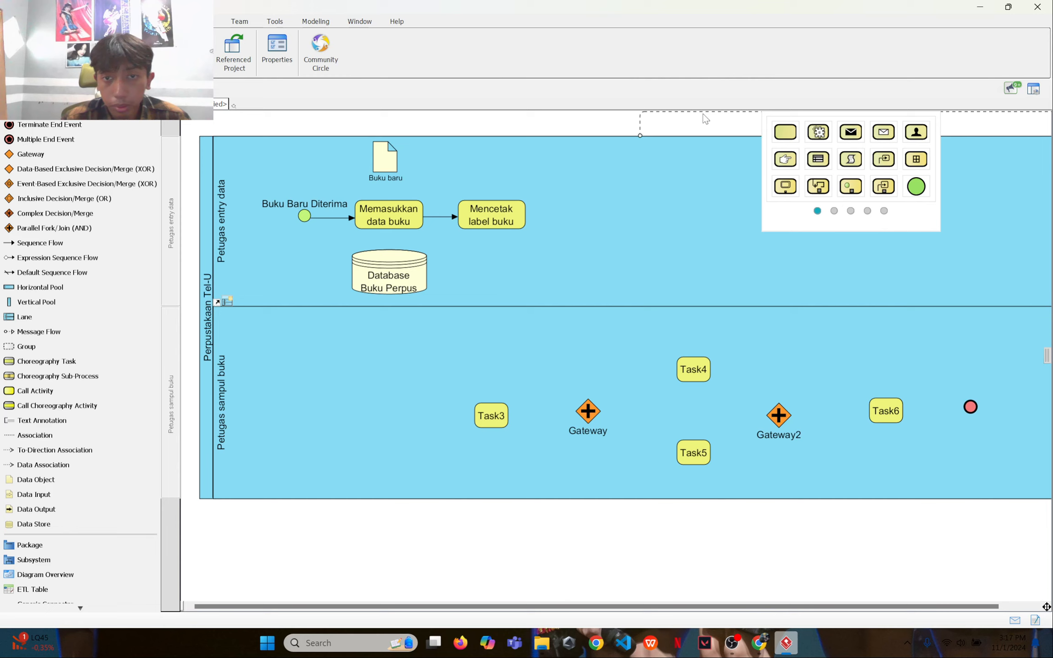
pyautogui.click(625, 168)
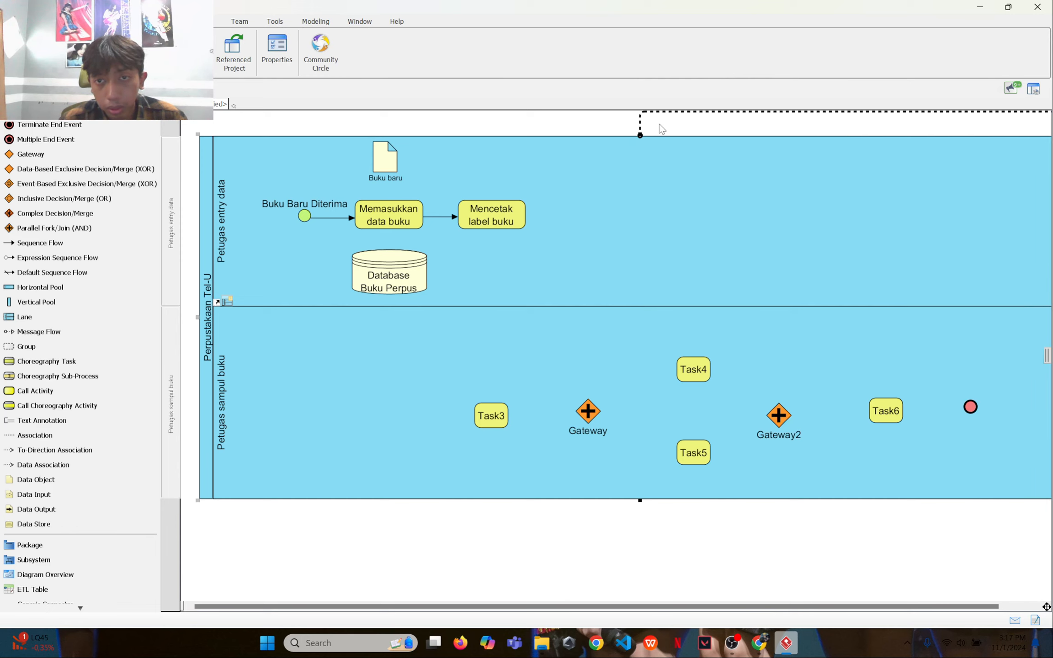
pyautogui.rightClick(642, 128)
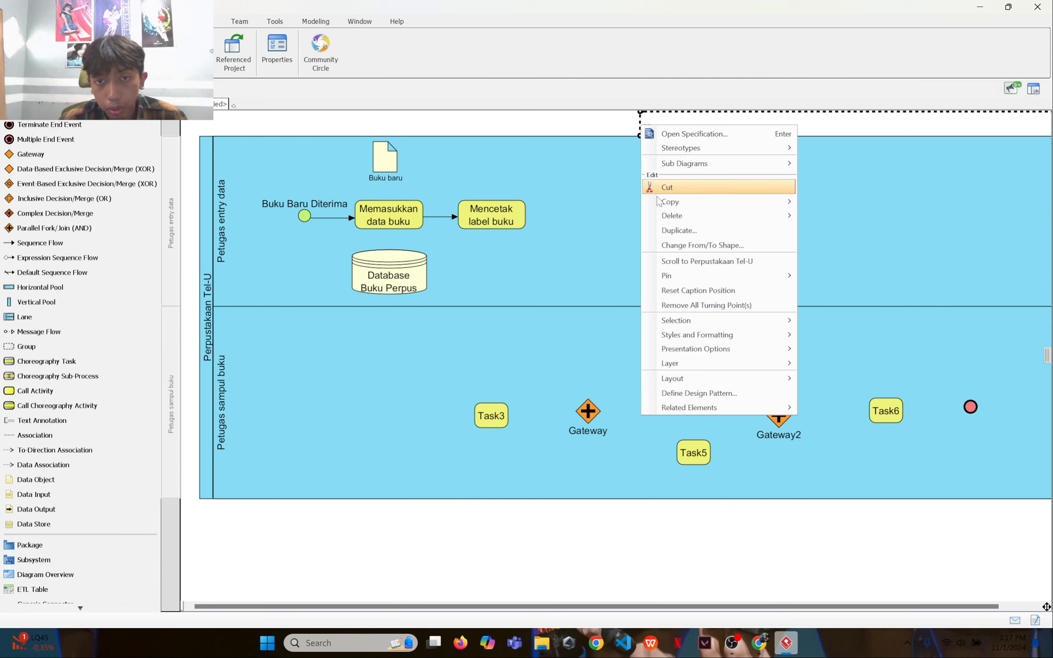
pyautogui.moveTo(784, 216)
pyautogui.click(827, 218)
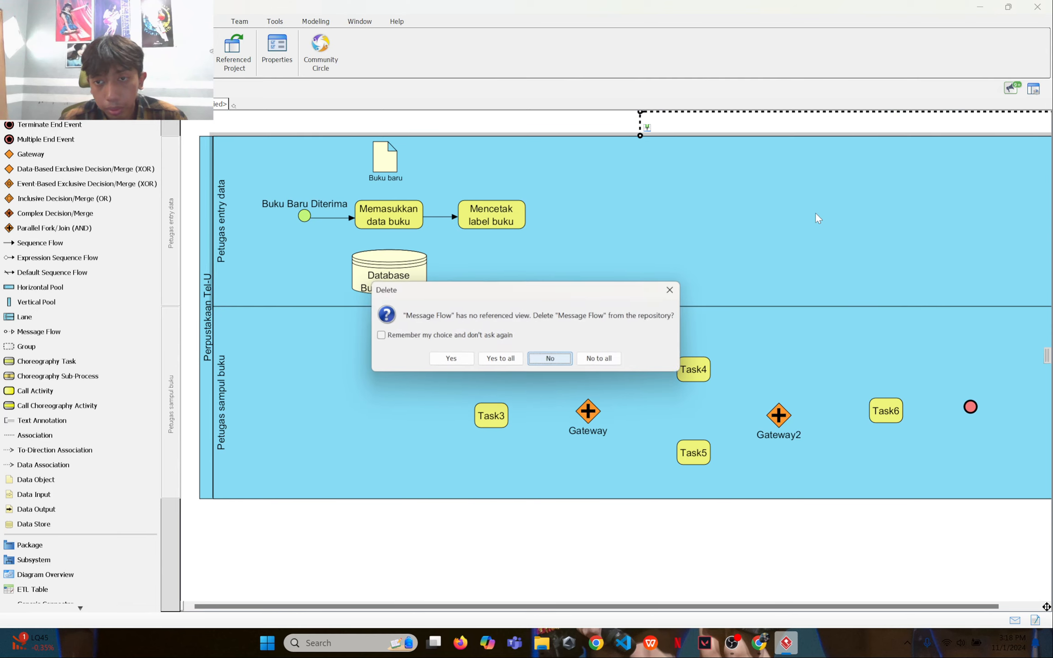
pyautogui.click(452, 359)
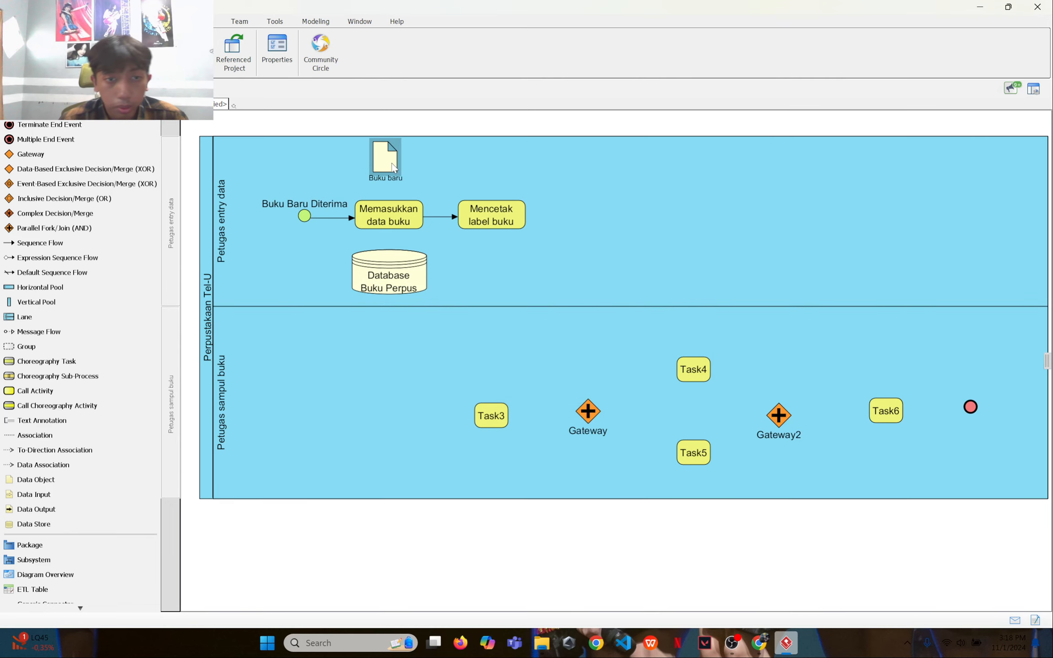
# Step: Draw a to-direction association from the "Buku baru" data object to the "Memasukkan data buku" task
pyautogui.scroll(-2, 66, 388)
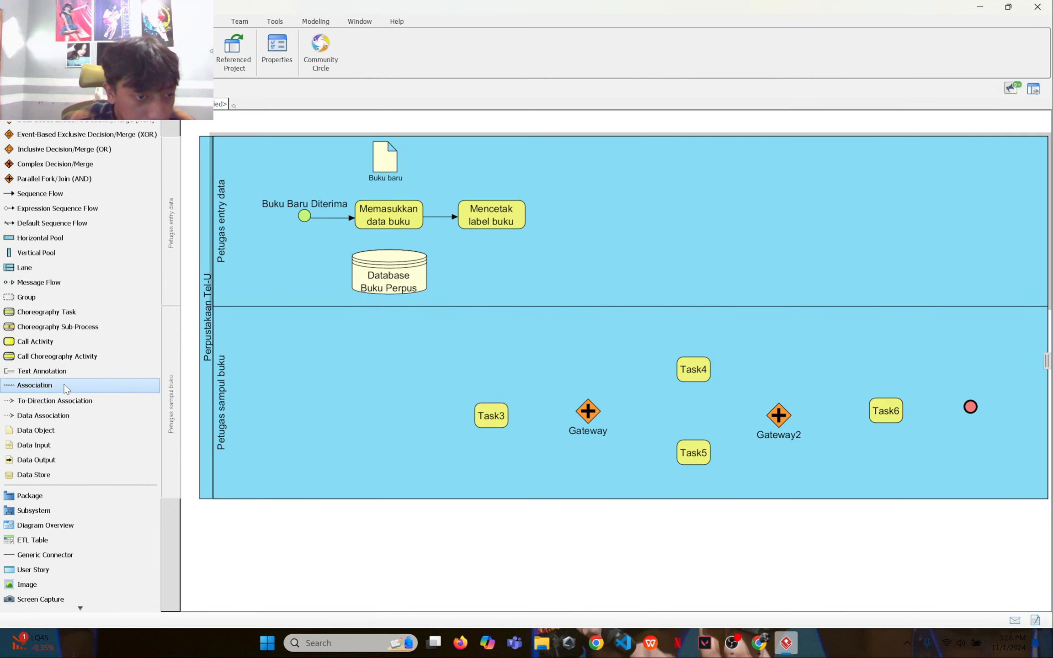
pyautogui.click(79, 400)
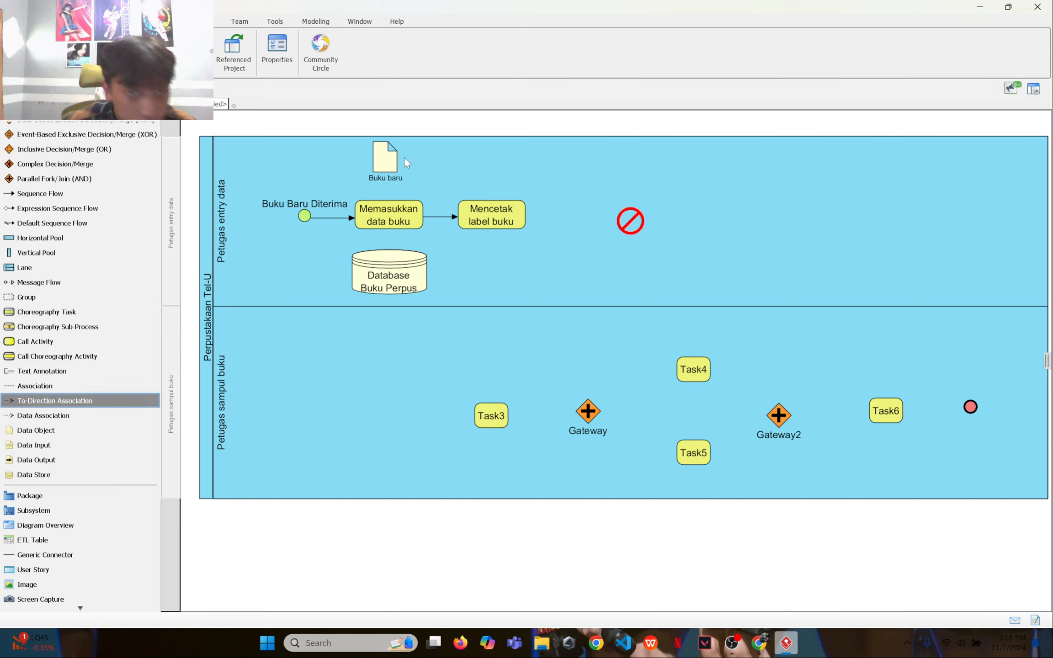
pyautogui.moveTo(384, 167); pyautogui.dragTo(384, 204)
pyautogui.click(371, 366)
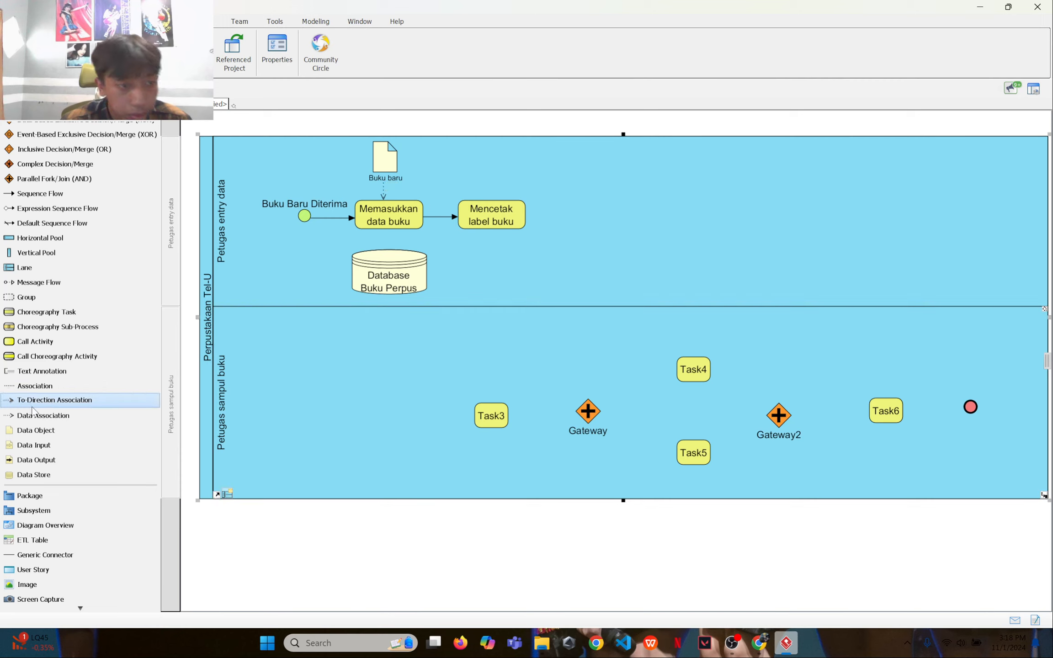
# Step: Try to draw a to-direction association from the "Memasukkan data buku" task to the "Database Buku Perpus" data store
pyautogui.click(91, 400)
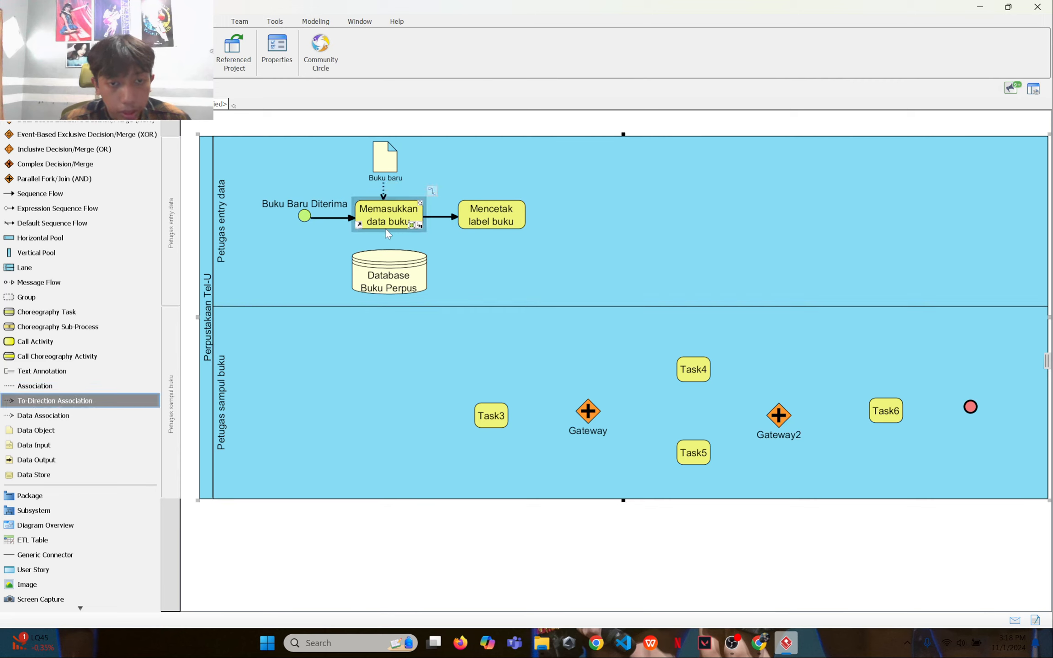
pyautogui.moveTo(385, 227)
pyautogui.mouseDown()
pyautogui.moveTo(388, 272)
pyautogui.moveTo(388, 247)
pyautogui.moveTo(368, 323)
pyautogui.moveTo(384, 243)
pyautogui.mouseUp()
pyautogui.rightClick(385, 242)
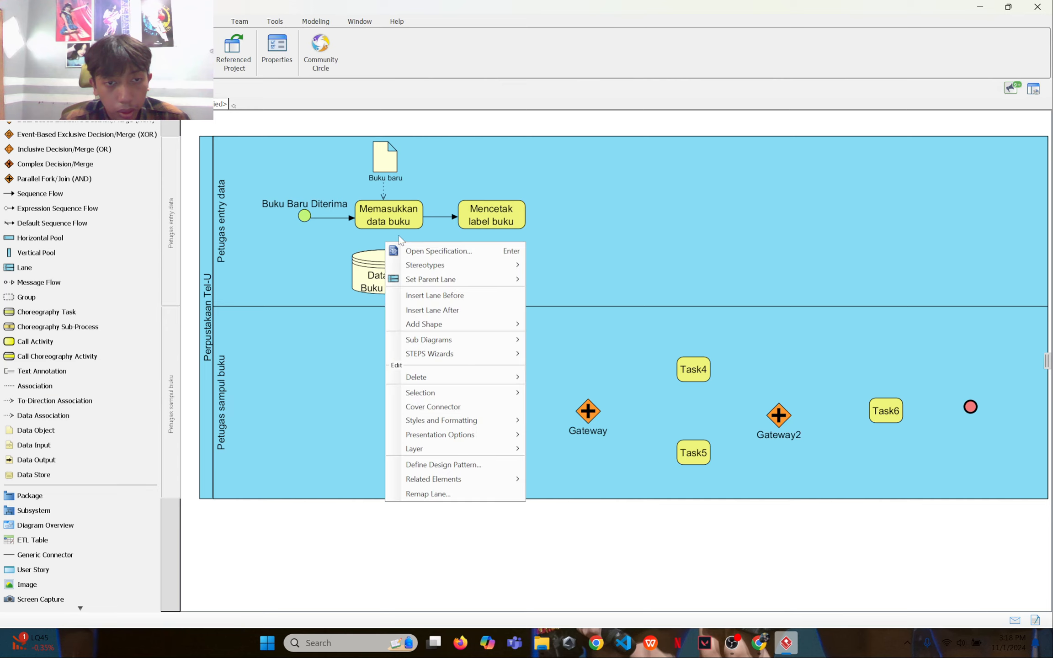
pyautogui.click(368, 348)
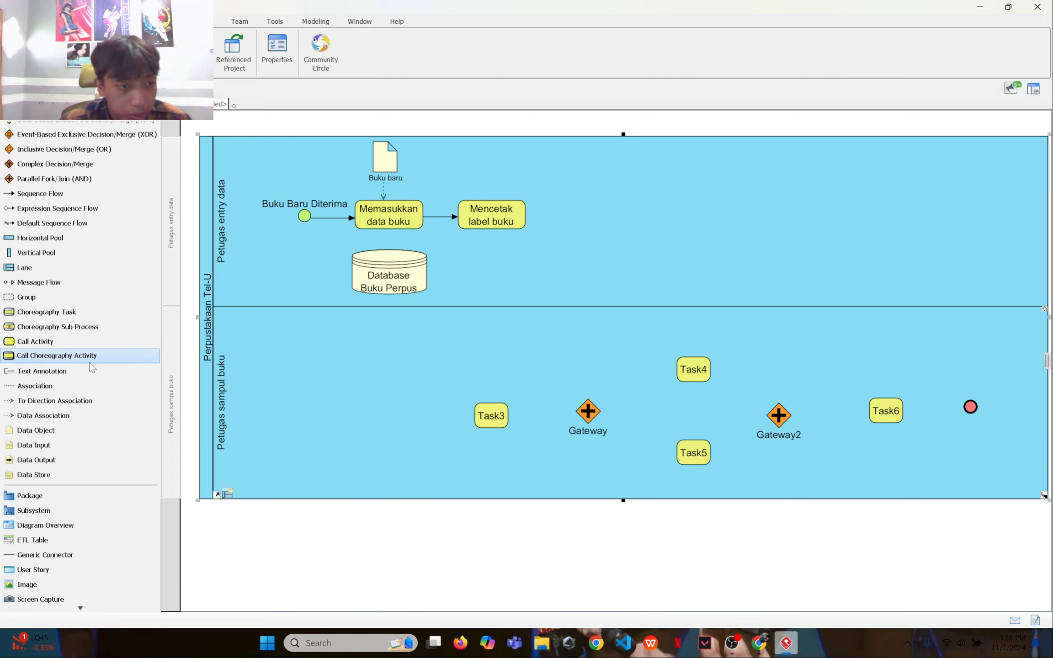
# Step: Try to join the "Memasukkan data buku" task to the "Database Buku Perpus" data store with a plain association
pyautogui.click(36, 386)
pyautogui.moveTo(394, 222)
pyautogui.mouseDown()
pyautogui.moveTo(386, 259)
pyautogui.moveTo(392, 231)
pyautogui.mouseUp()
pyautogui.rightClick(393, 231)
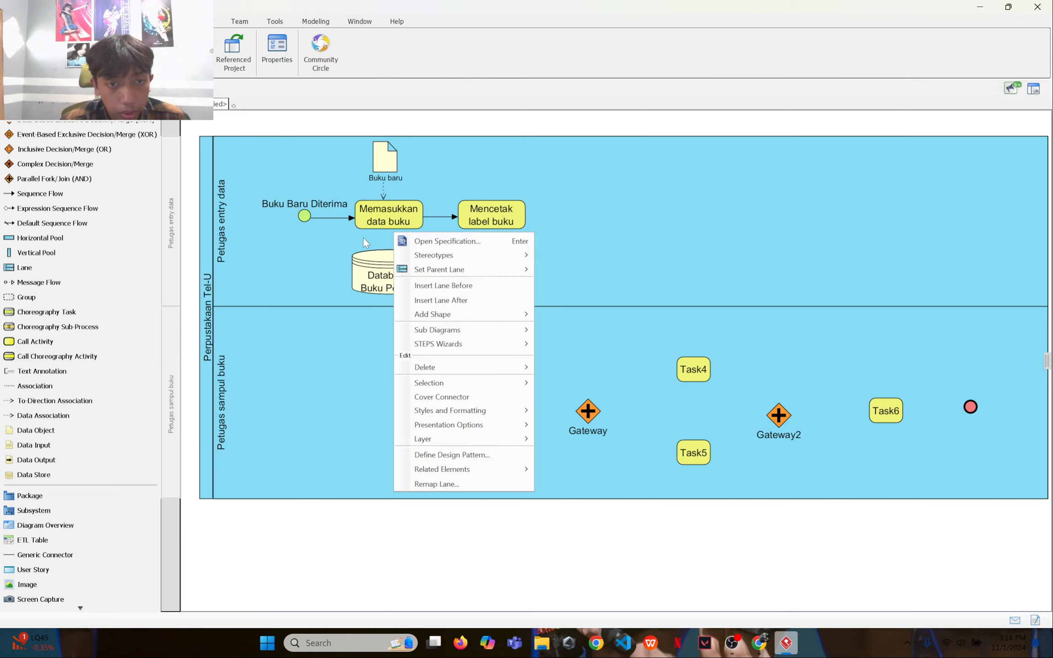
pyautogui.click(270, 258)
# Step: Try to draw a message flow from the "Memasukkan data buku" task to the "Database Buku Perpus" data store
pyautogui.click(80, 282)
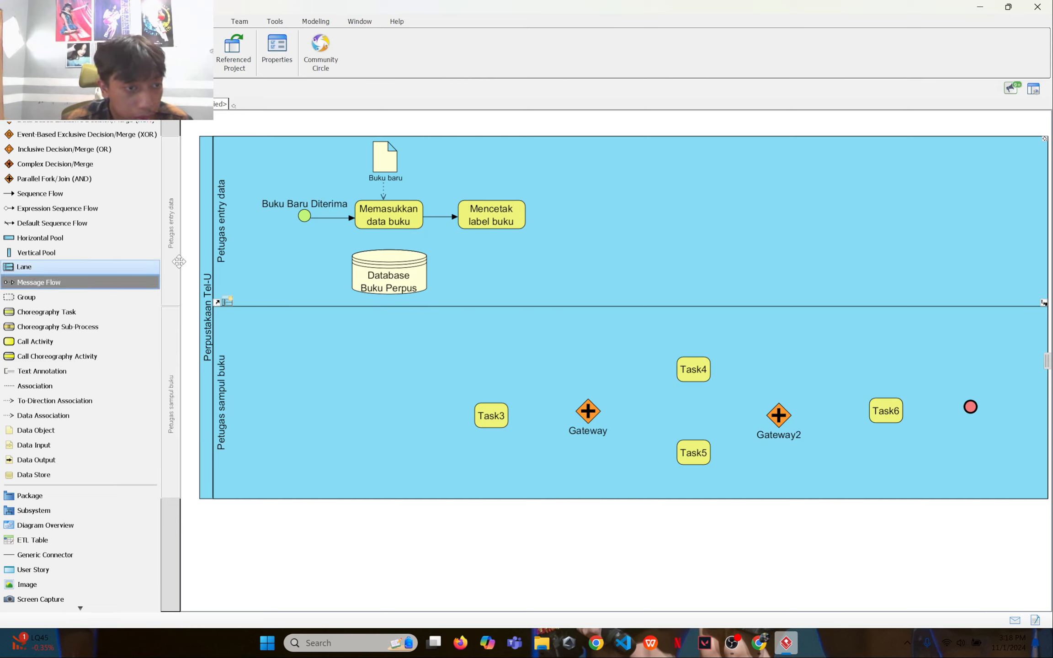
pyautogui.moveTo(389, 230); pyautogui.dragTo(387, 258)
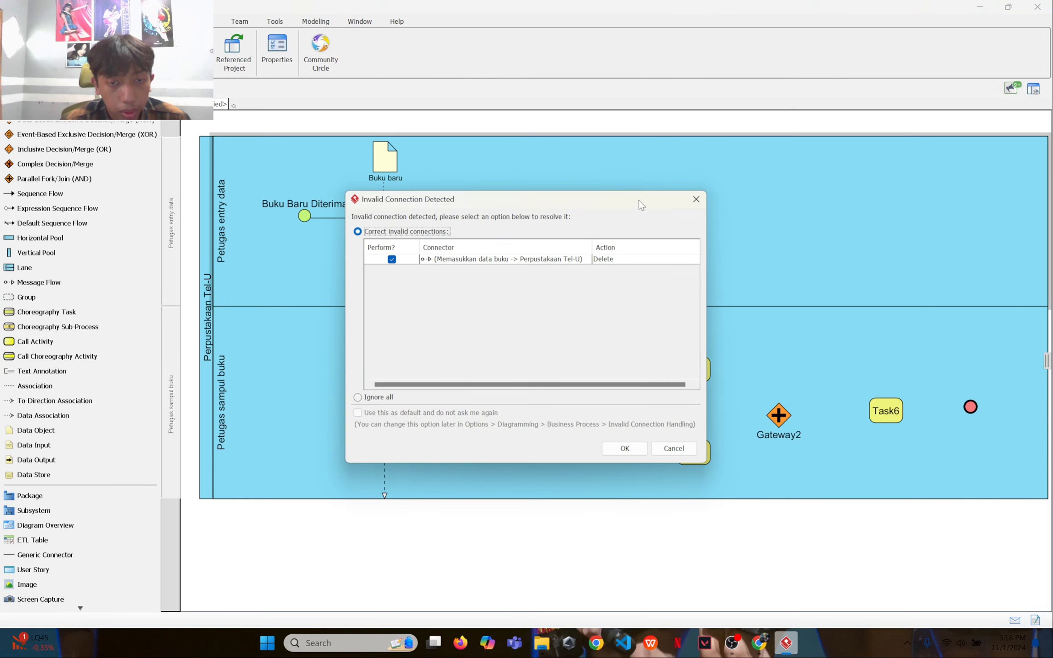
pyautogui.click(693, 199)
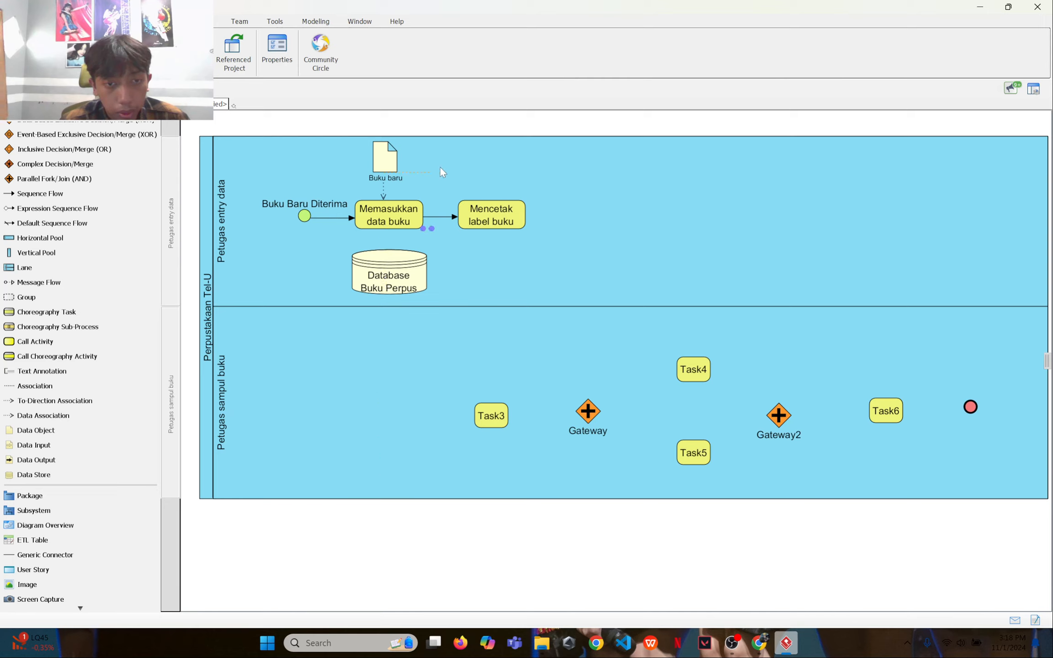
# Step: Delete the message flow running down from the "Memasukkan data buku" task, including from the repository
pyautogui.click(376, 242)
pyautogui.rightClick(377, 237)
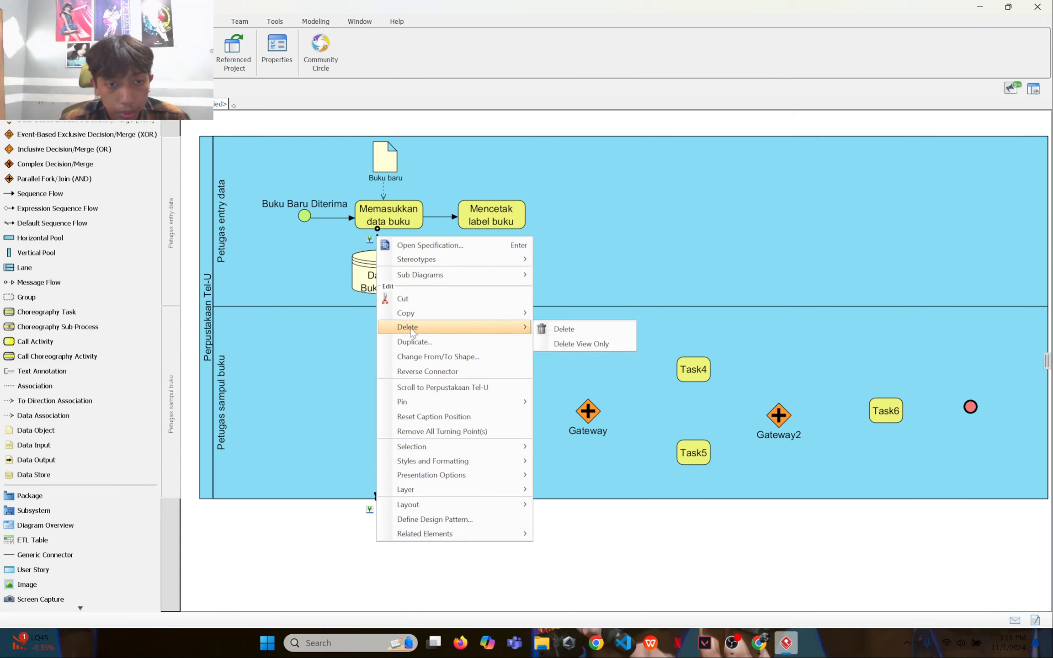
pyautogui.click(557, 330)
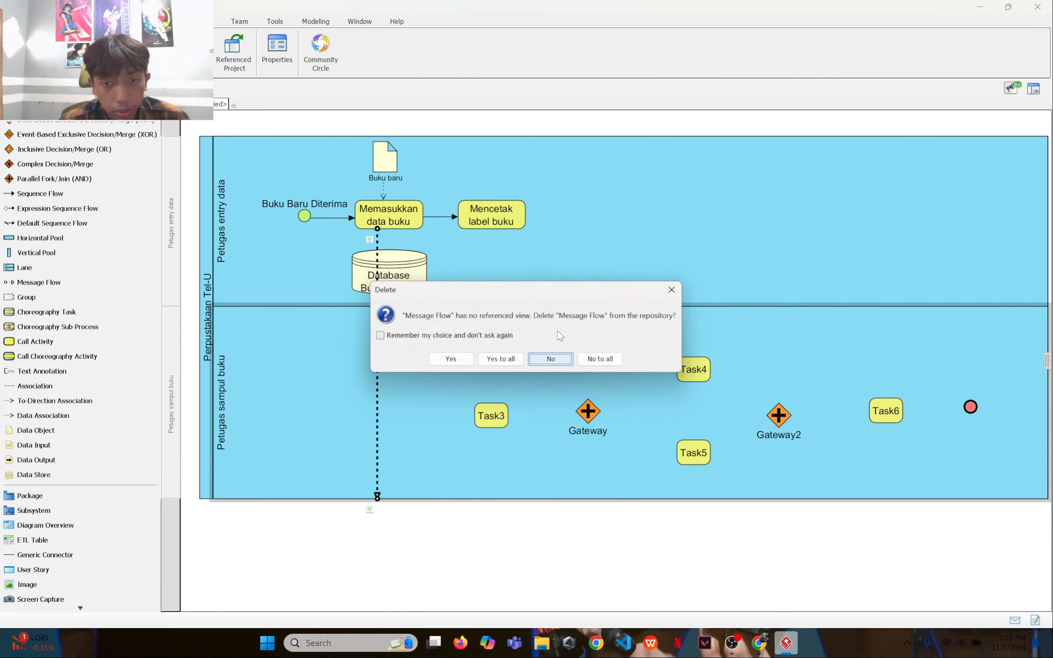
pyautogui.click(453, 361)
# Step: Try to join the "Memasukkan data buku" task to the "Database Buku Perpus" data store with a plain association
pyautogui.click(34, 385)
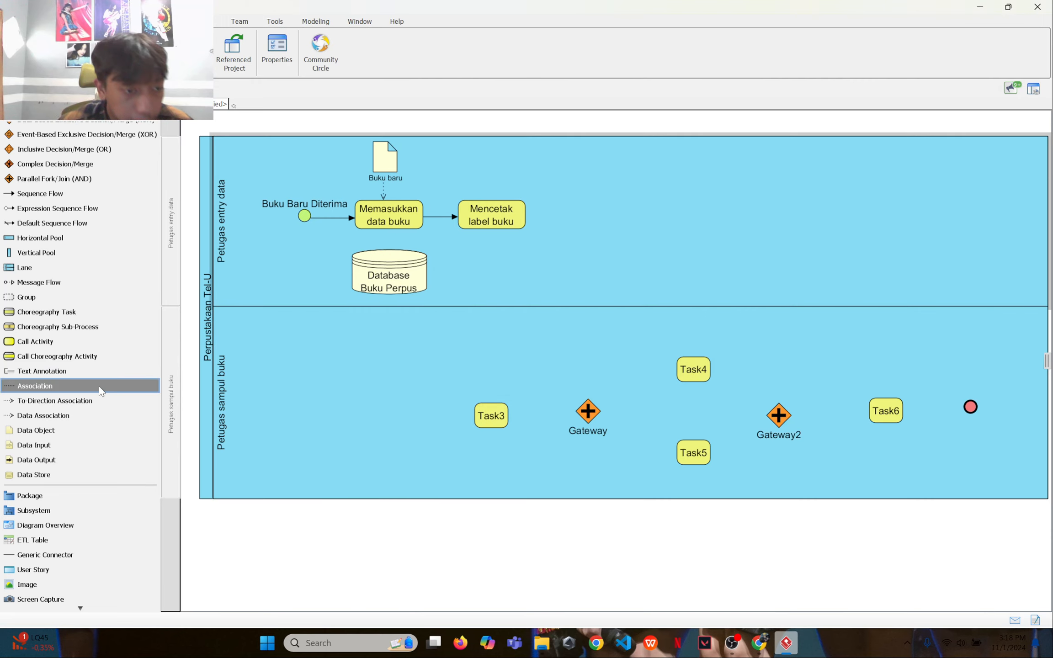
pyautogui.moveTo(384, 227); pyautogui.dragTo(400, 245)
pyautogui.rightClick(399, 246)
pyautogui.click(364, 376)
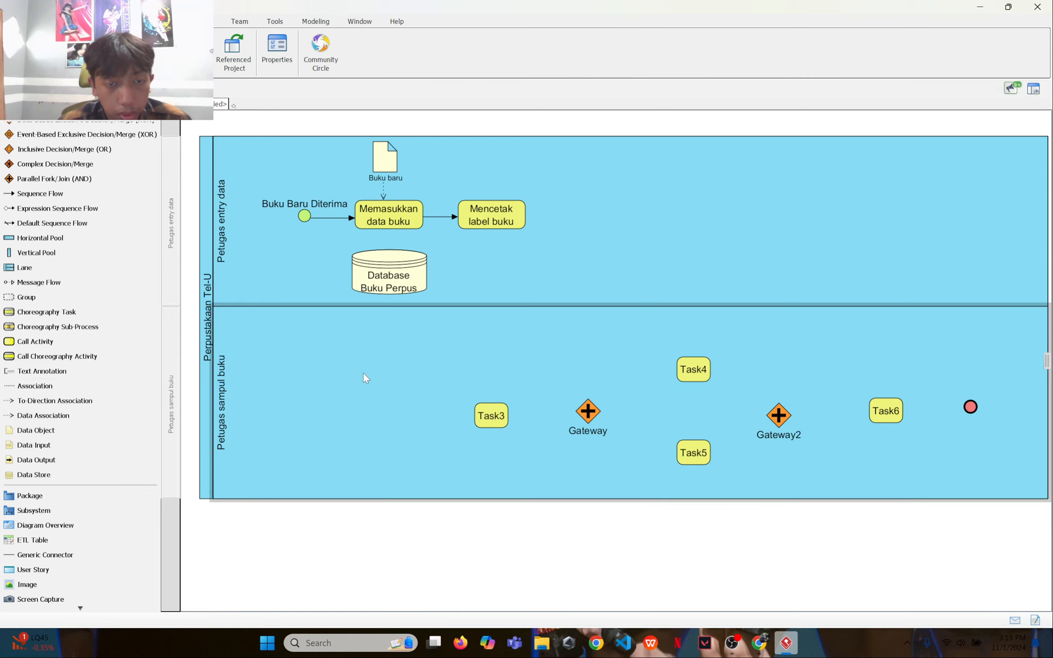
pyautogui.click(55, 391)
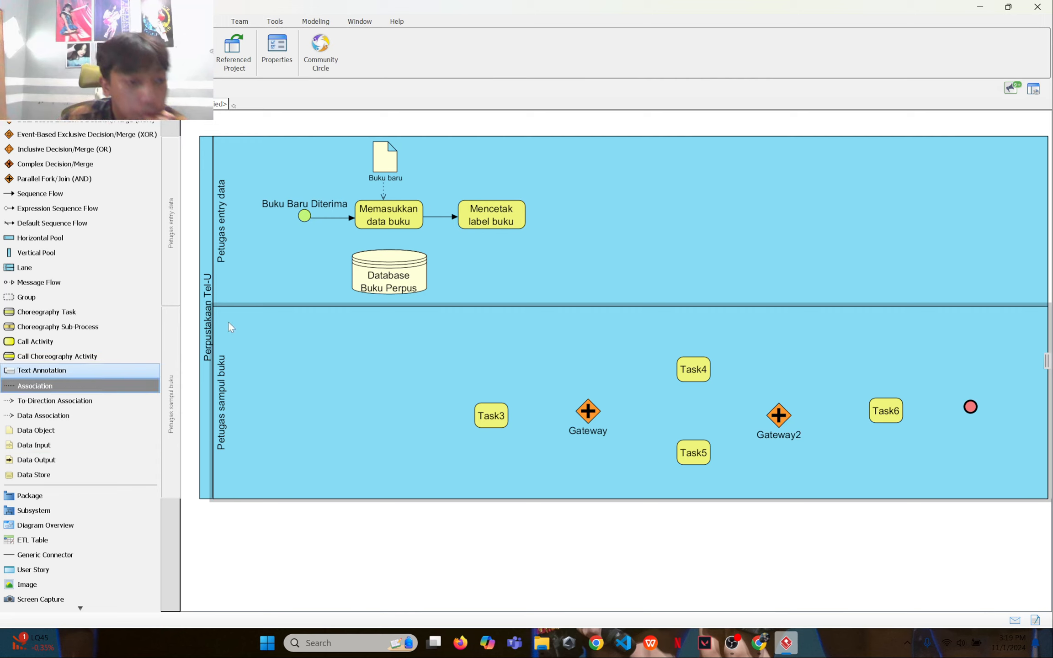
pyautogui.click(386, 233)
pyautogui.click(386, 248)
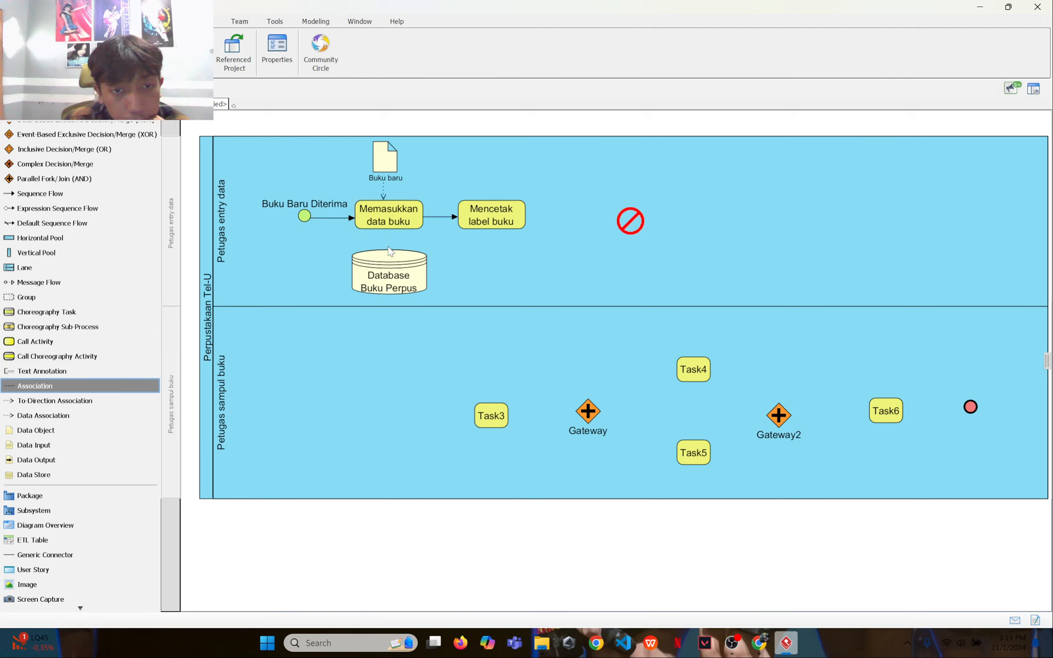
pyautogui.click(388, 227)
pyautogui.moveTo(387, 239); pyautogui.dragTo(387, 226)
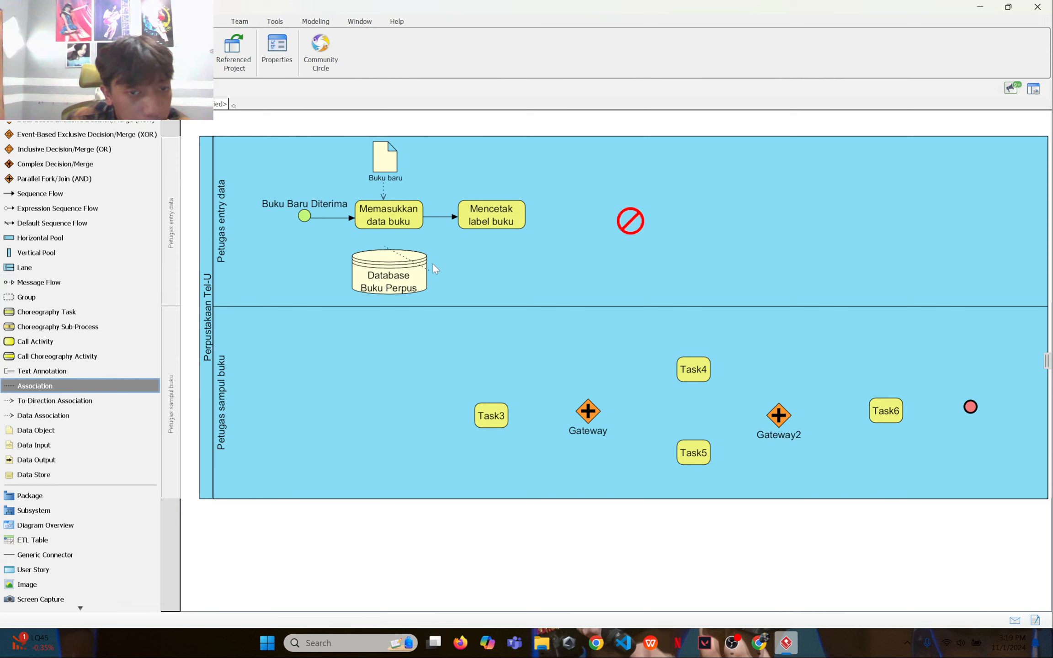
pyautogui.rightClick(442, 249)
pyautogui.click(186, 264)
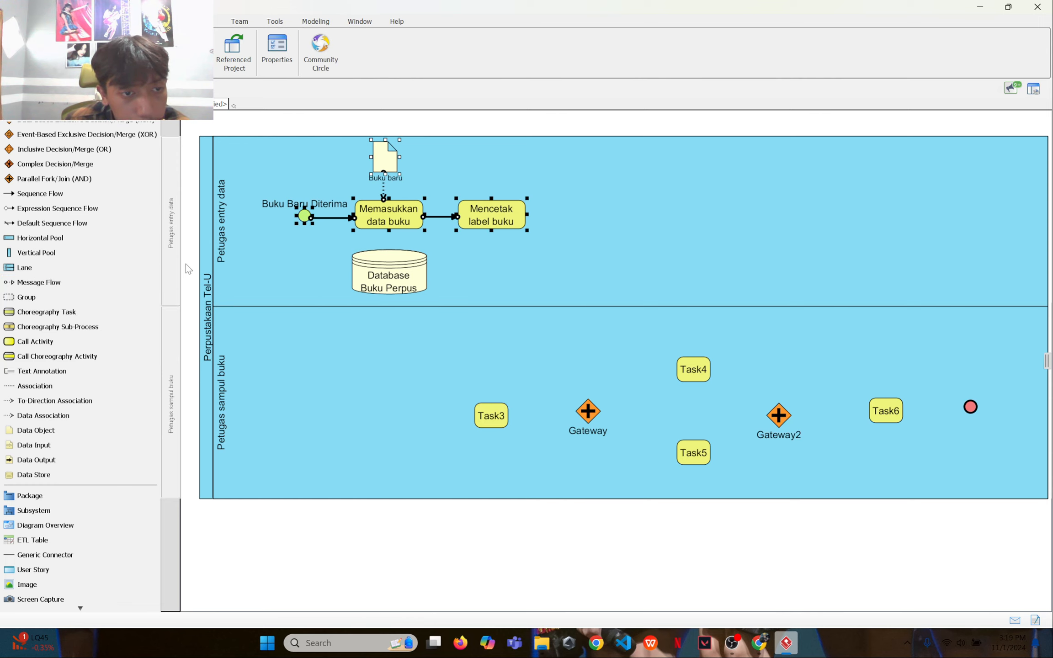
# Step: Draw a data association from the "Memasukkan data buku" task to the "Database Buku Perpus" data store
pyautogui.click(109, 283)
pyautogui.scroll(6, 32, 231)
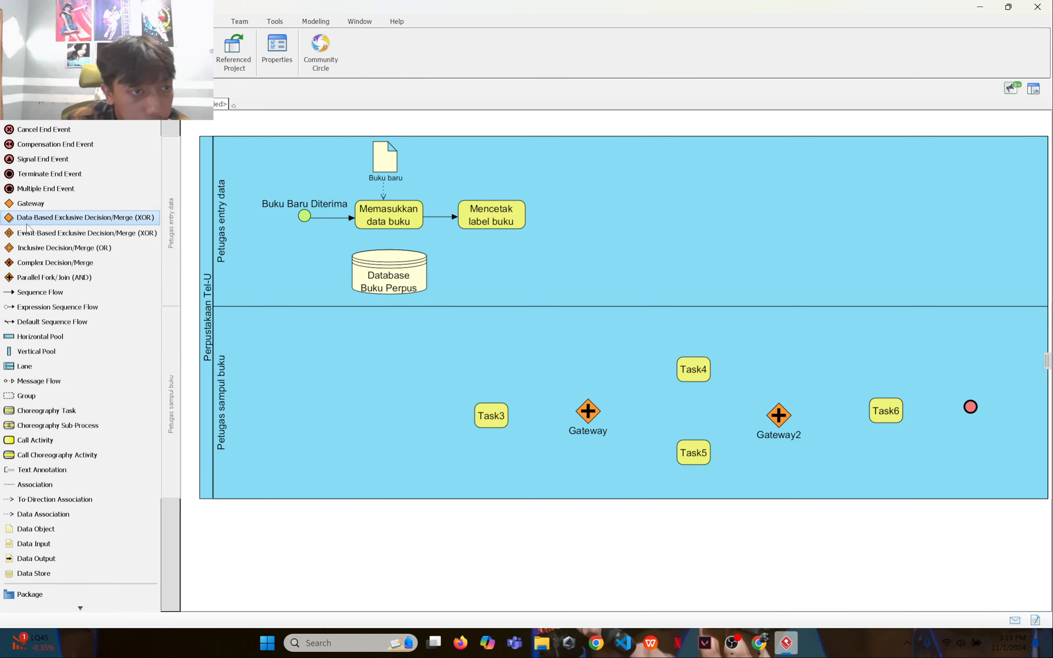
pyautogui.scroll(-5, 73, 263)
pyautogui.scroll(15, 78, 264)
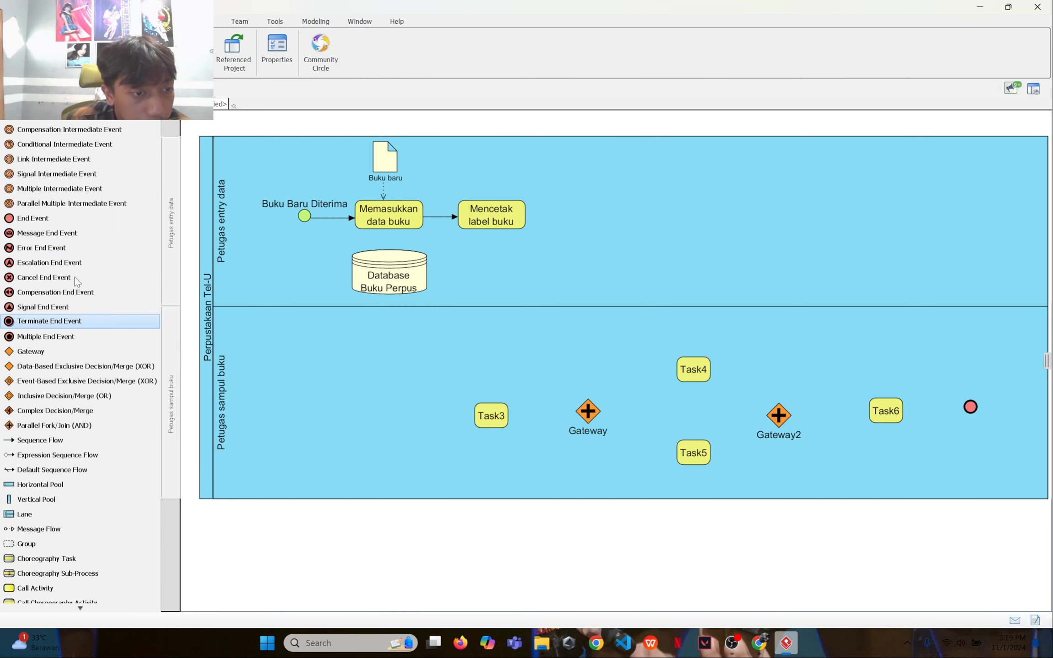
pyautogui.scroll(-9, 84, 245)
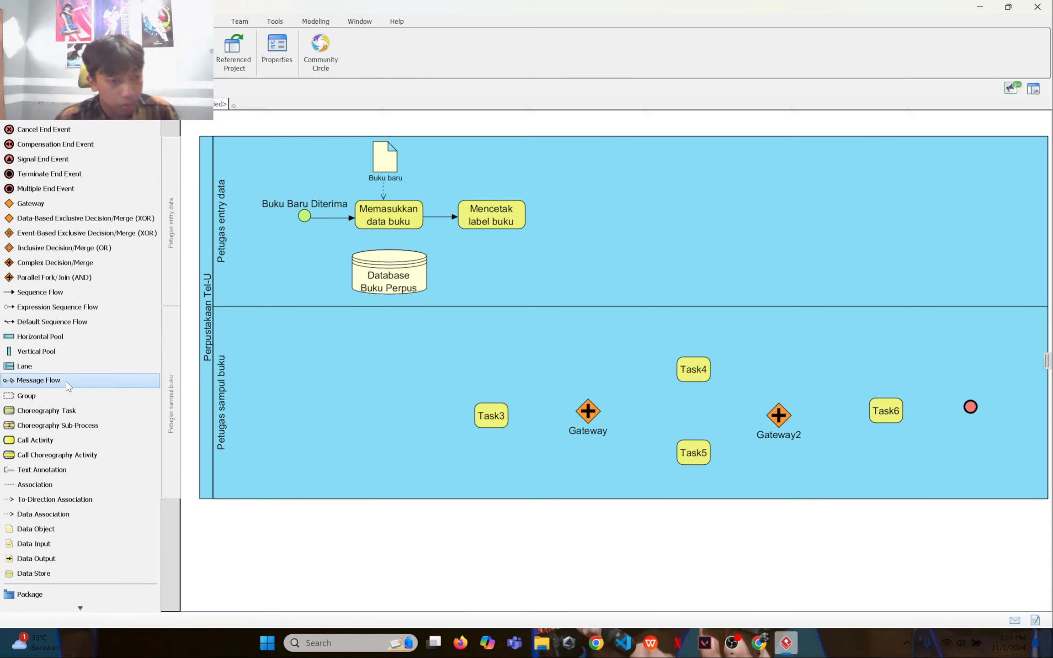
pyautogui.click(55, 513)
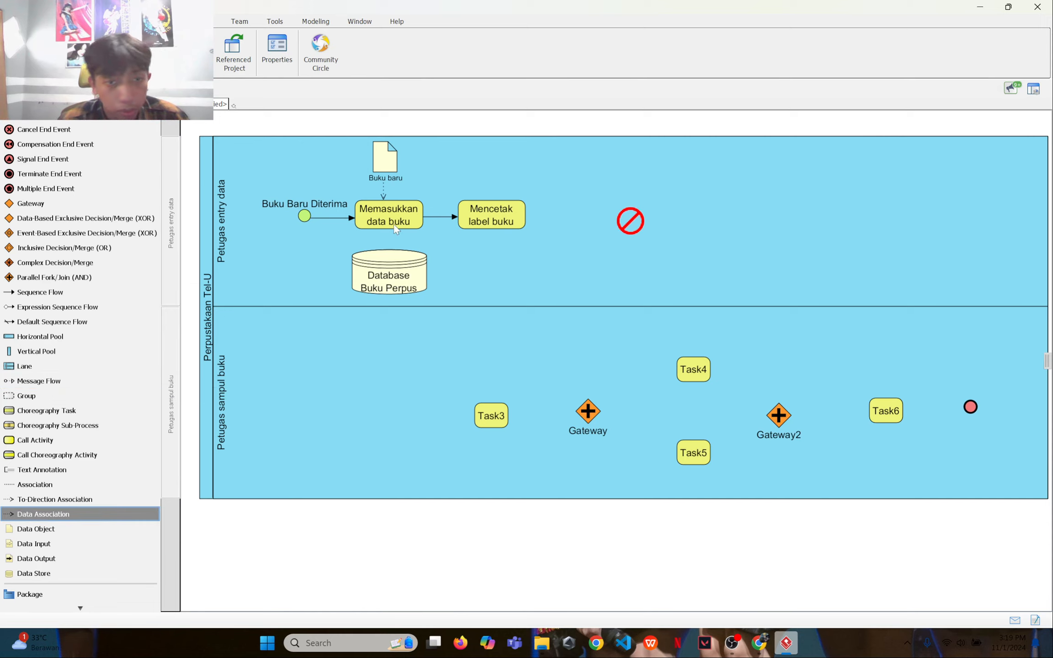
pyautogui.moveTo(389, 225); pyautogui.dragTo(383, 252)
pyautogui.click(383, 542)
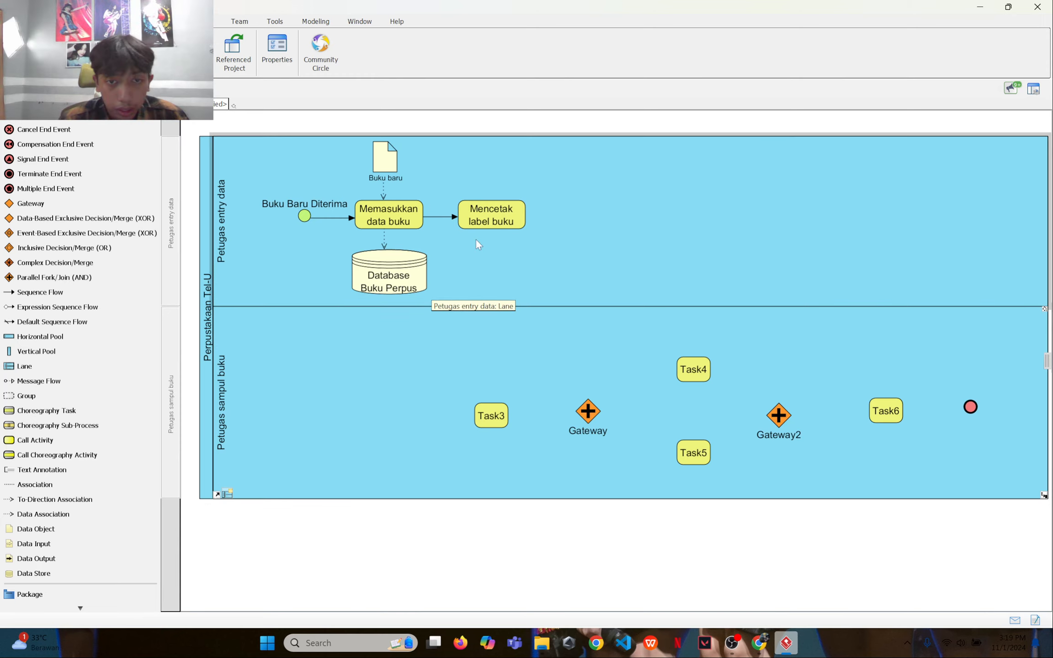
# Step: Connect the "Mencetak label buku" task to Task3 in the "Petugas sampul buku" lane with a sequence flow
pyautogui.scroll(8, 61, 244)
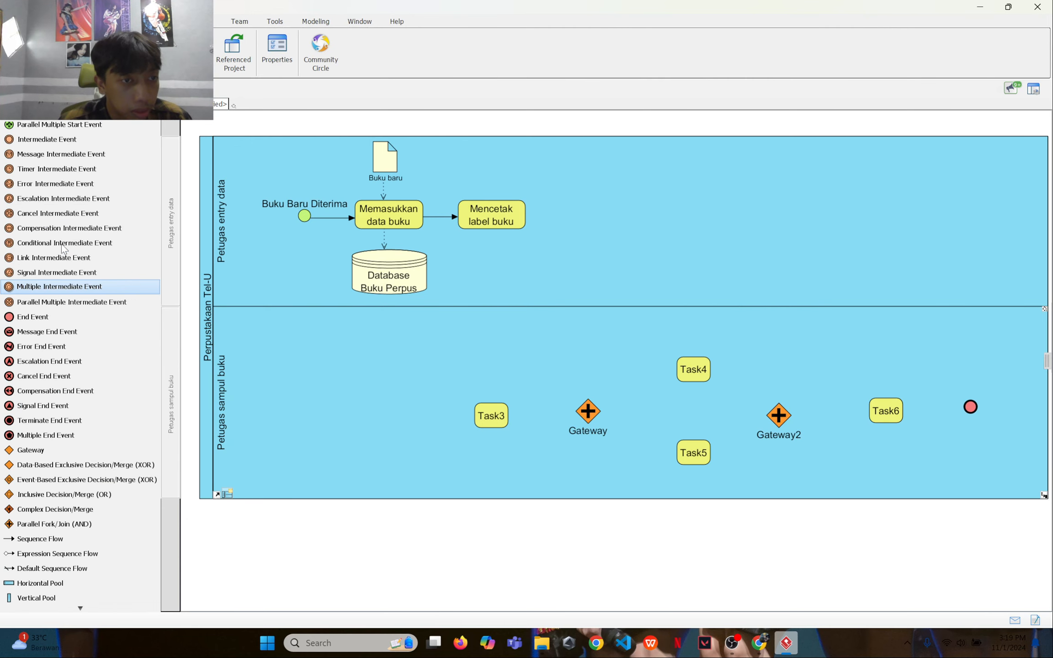
pyautogui.scroll(6, 61, 242)
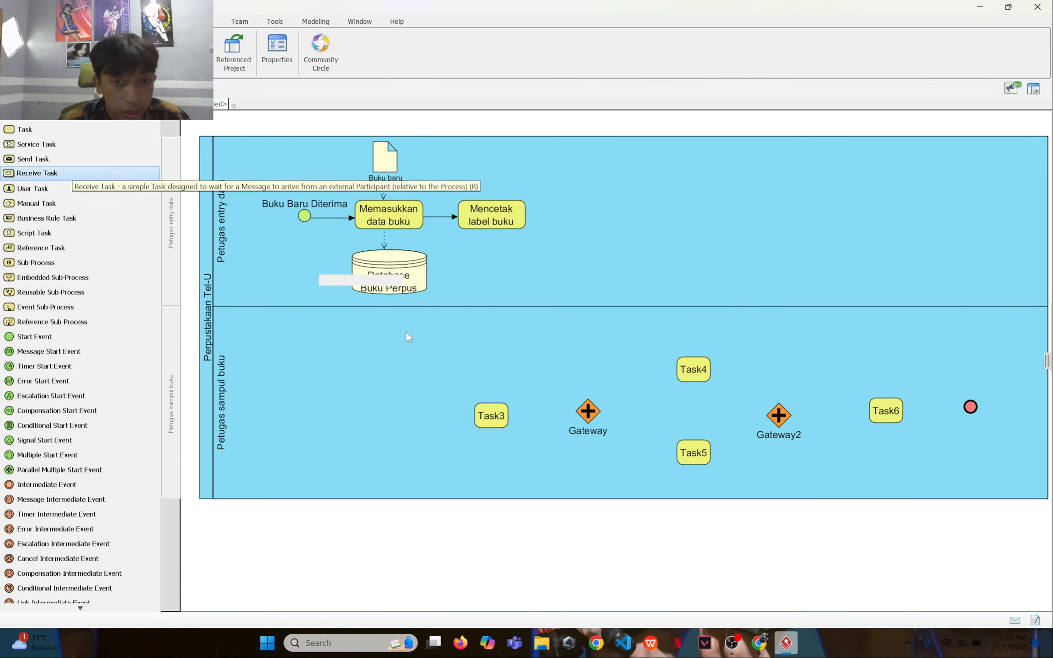
pyautogui.scroll(-15, 73, 251)
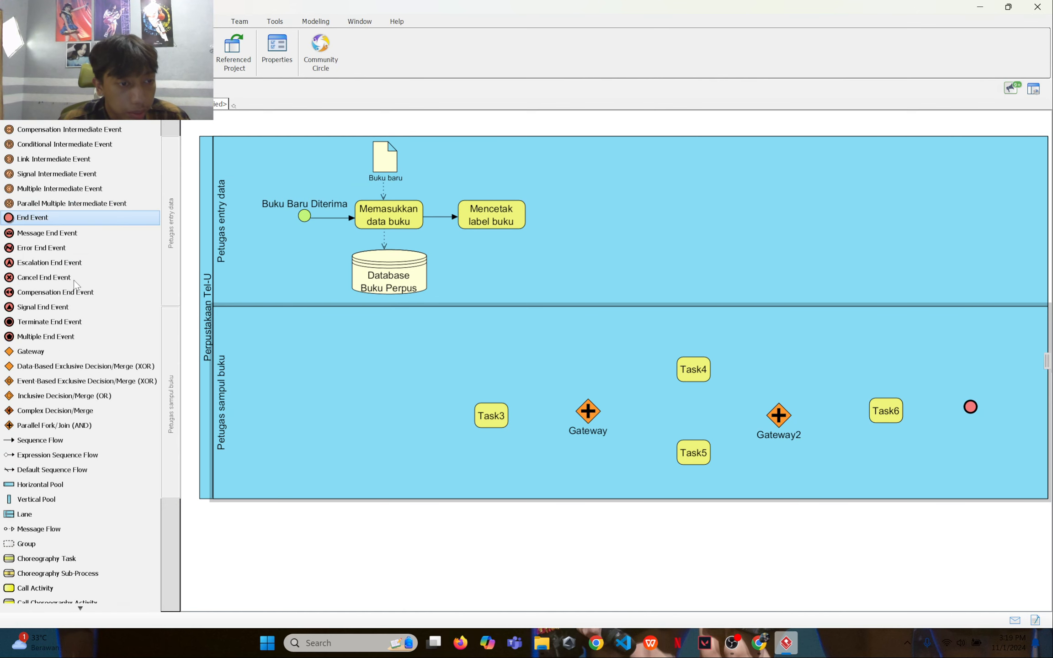
pyautogui.click(60, 341)
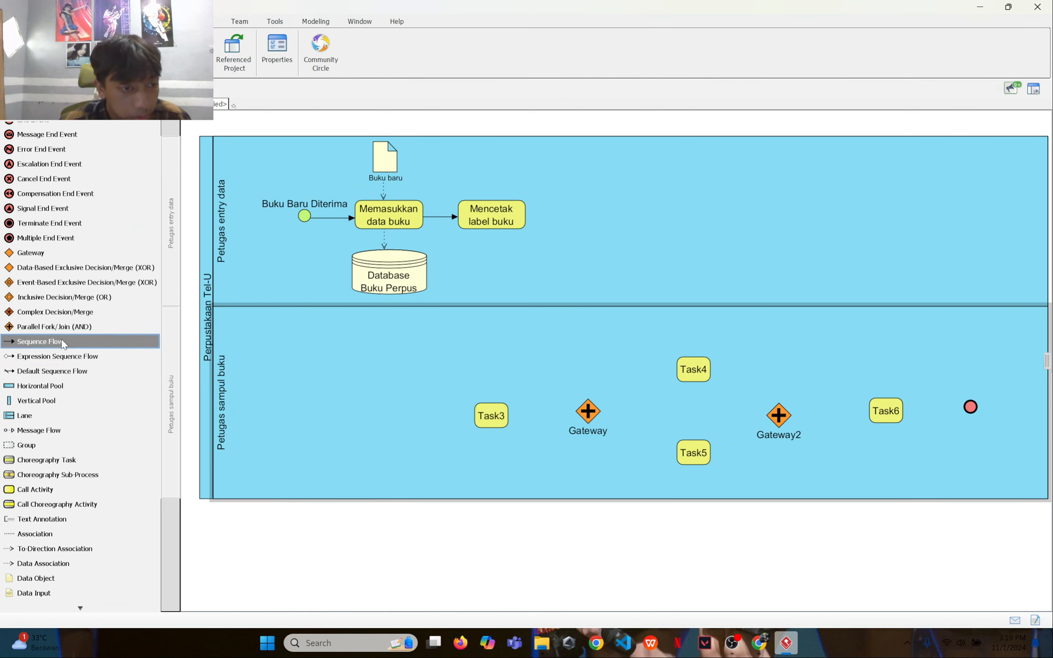
pyautogui.moveTo(490, 223); pyautogui.dragTo(489, 412)
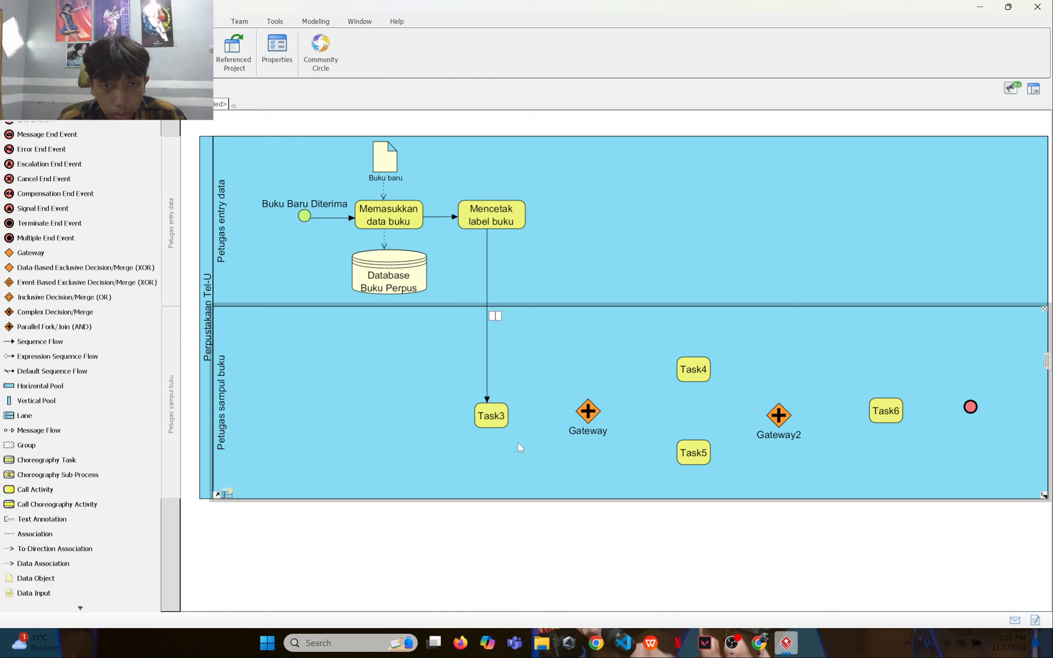
# Step: Reposition Task3 below the "Mencetak label buku" task so that the sequence flow between them runs straight down
pyautogui.moveTo(497, 420); pyautogui.dragTo(557, 415)
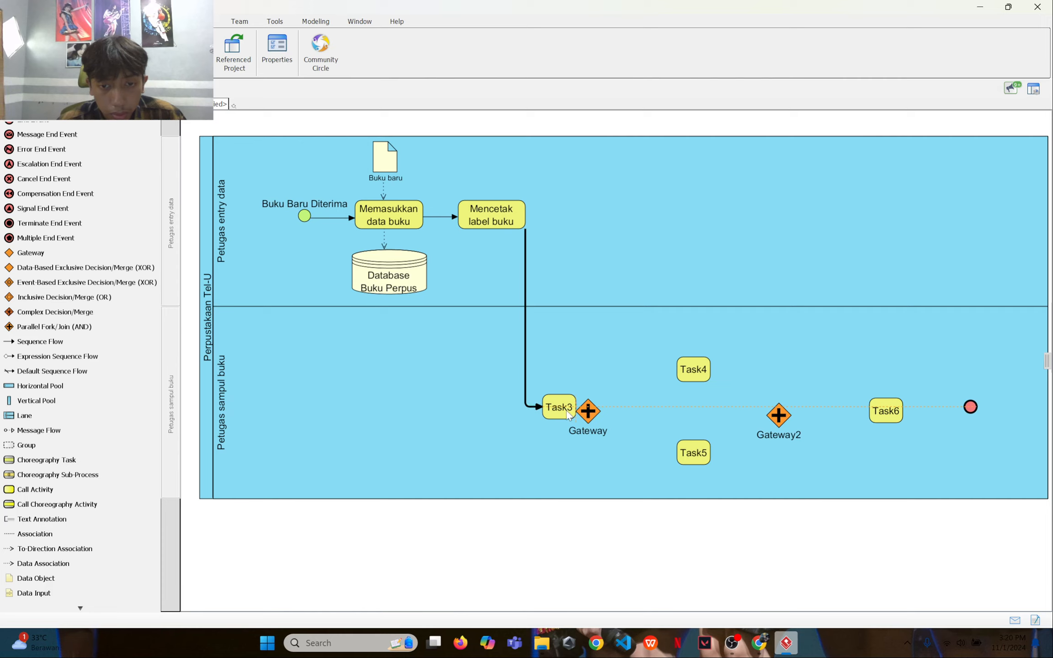
pyautogui.moveTo(566, 414); pyautogui.dragTo(513, 412)
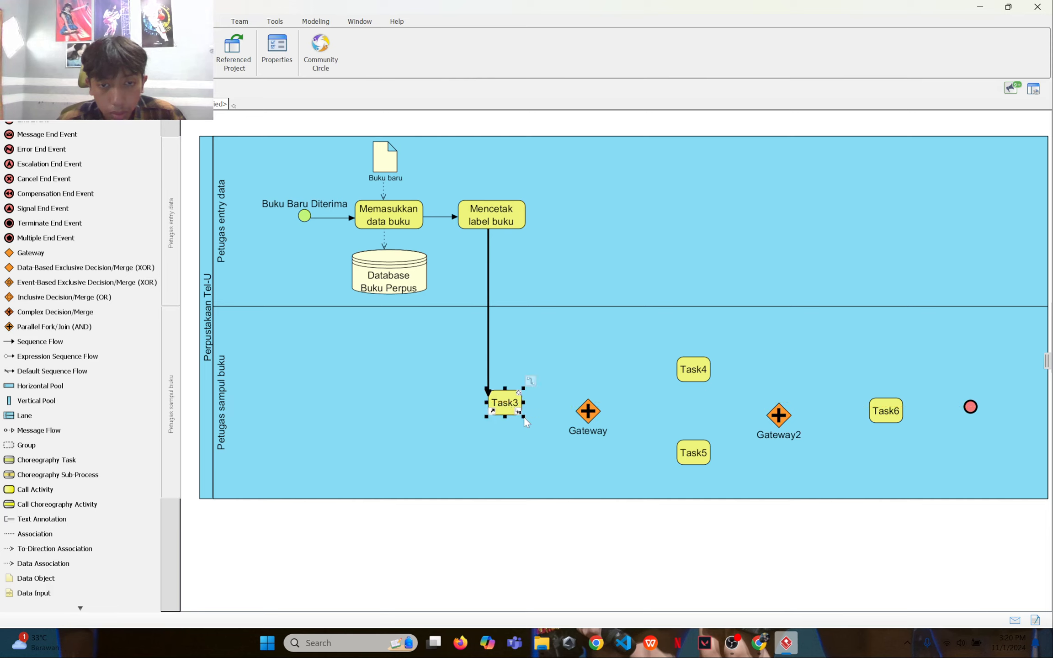
pyautogui.rightClick(521, 419)
pyautogui.click(504, 434)
pyautogui.click(513, 405)
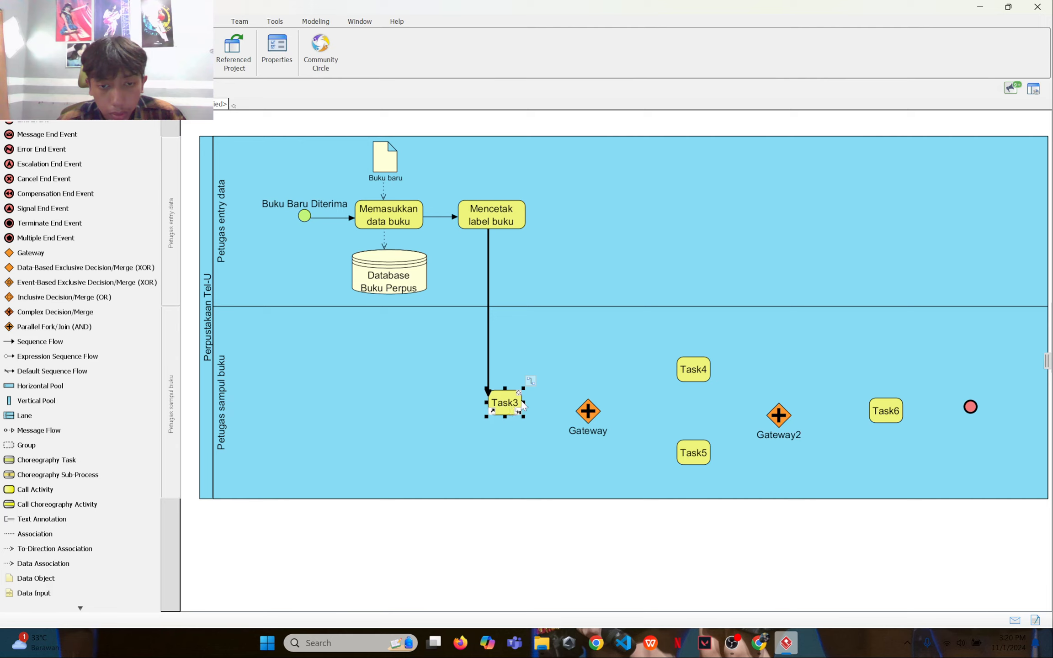
pyautogui.moveTo(524, 404)
pyautogui.mouseDown()
pyautogui.moveTo(547, 398)
pyautogui.moveTo(498, 395)
pyautogui.moveTo(511, 416)
pyautogui.mouseUp()
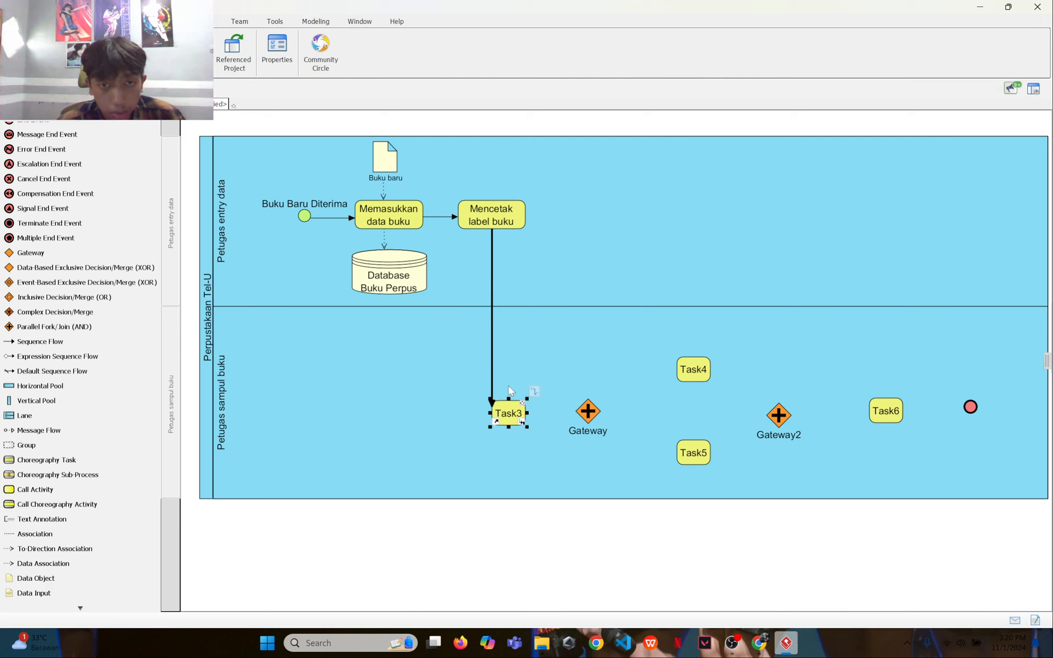
# Step: Delete the sequence flow between the "Mencetak label buku" task and Task3, including from the repository
pyautogui.click(491, 352)
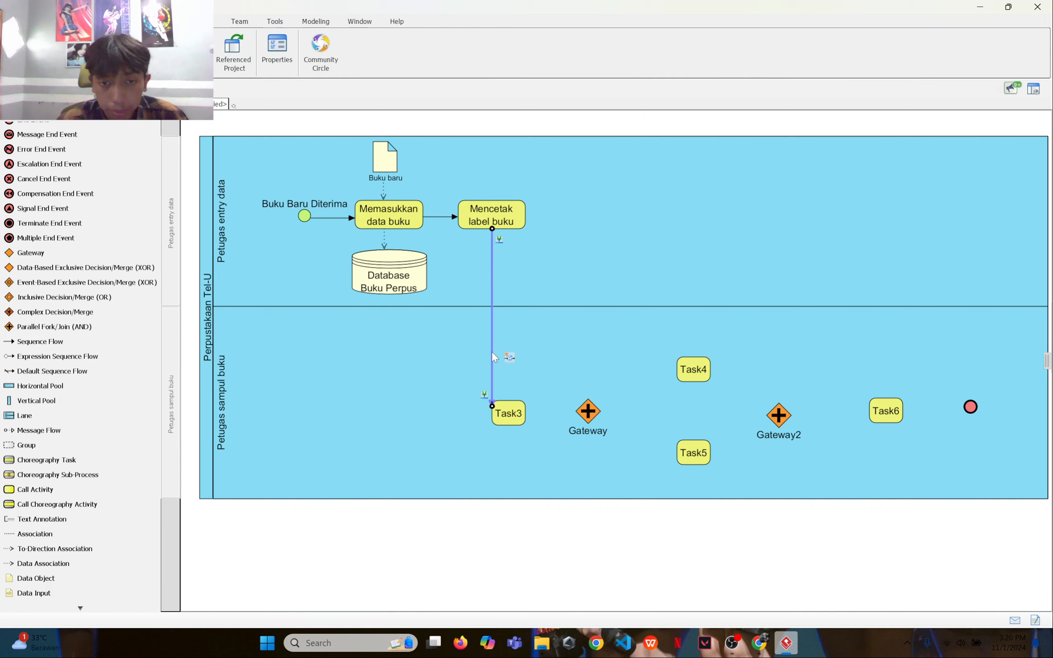
pyautogui.rightClick(491, 338)
pyautogui.moveTo(549, 430)
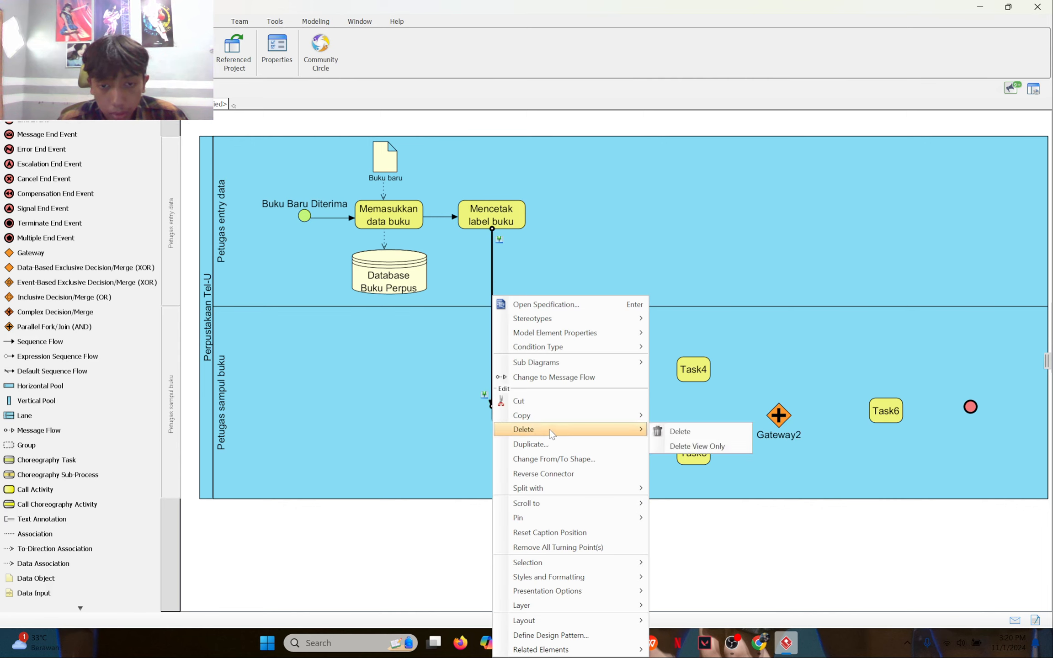
pyautogui.click(658, 431)
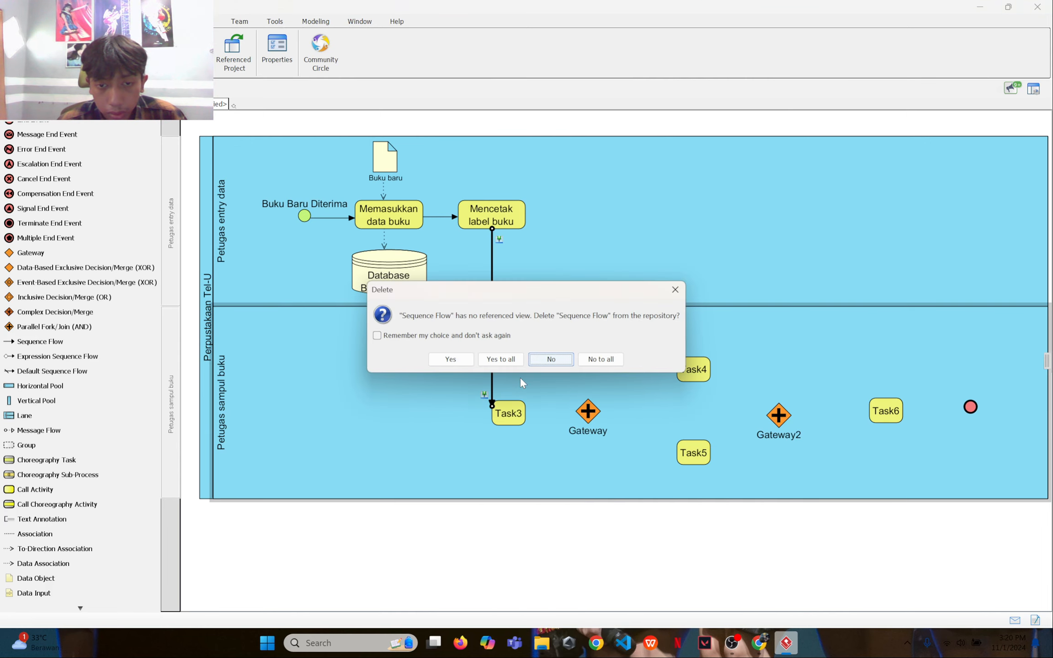
pyautogui.click(451, 360)
# Step: Rename Task3 in the "Petugas sampul buku" lane as "Menampilkan label buku"
pyautogui.click(523, 418)
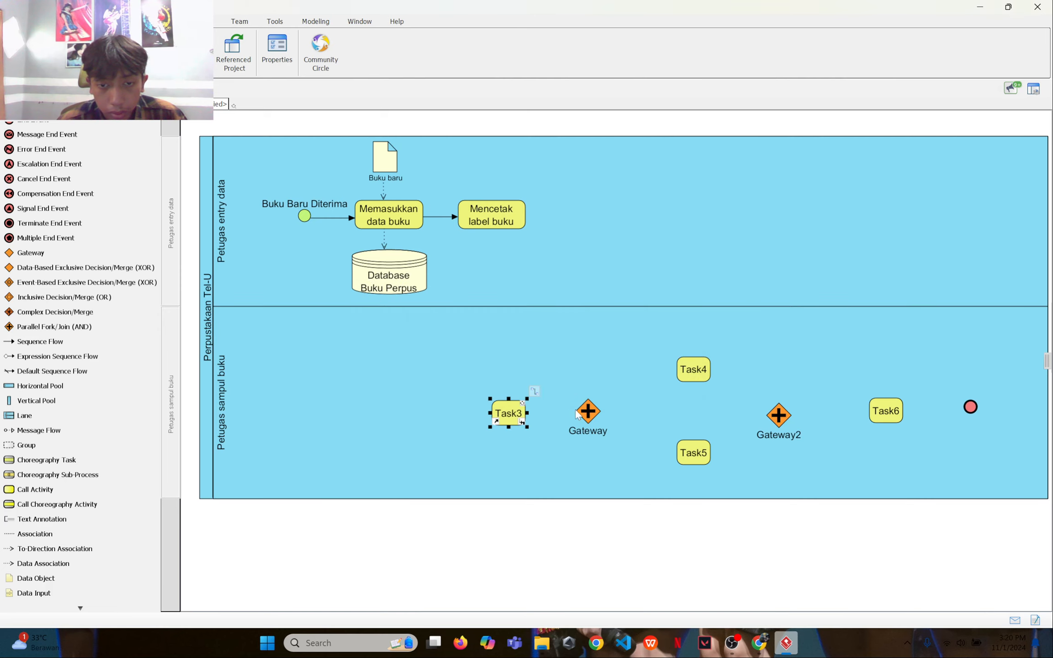
pyautogui.doubleClick(511, 415)
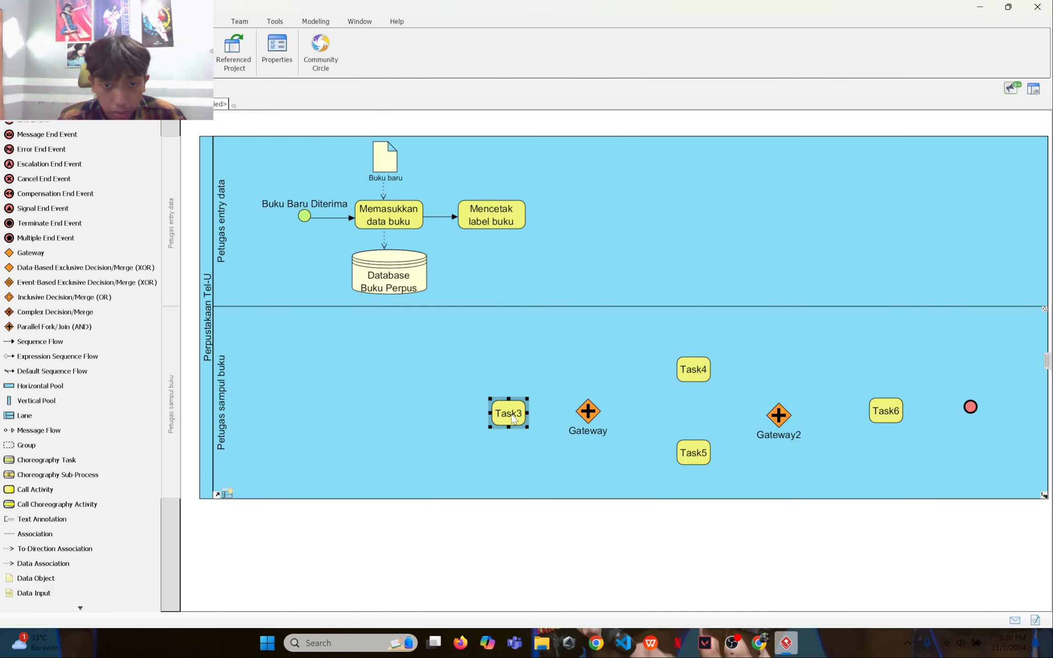
pyautogui.write('M')
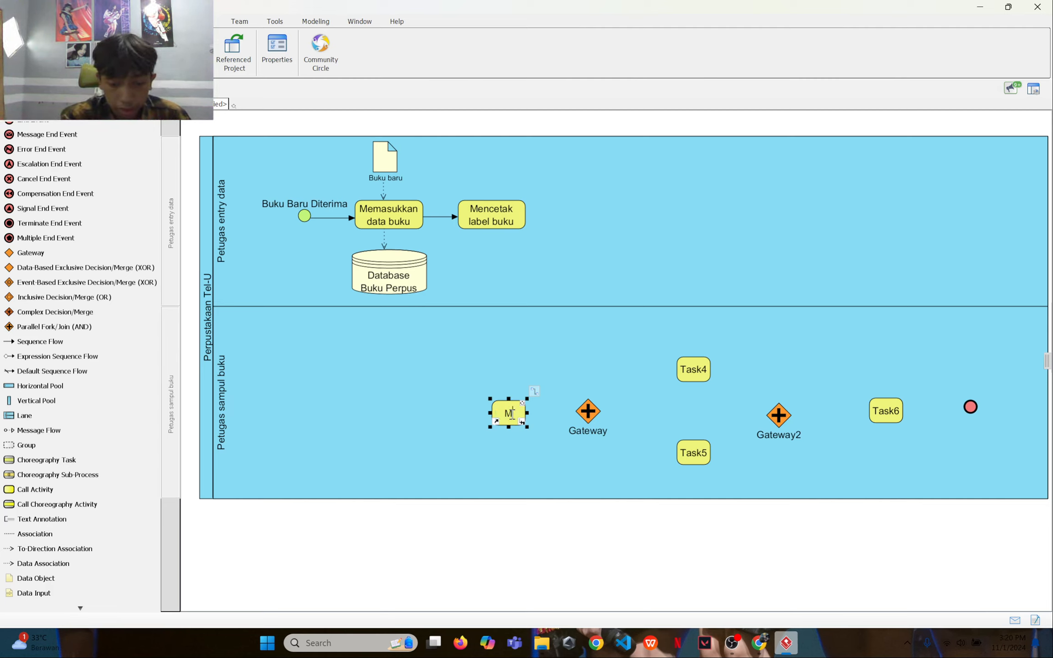
pyautogui.write('enam')
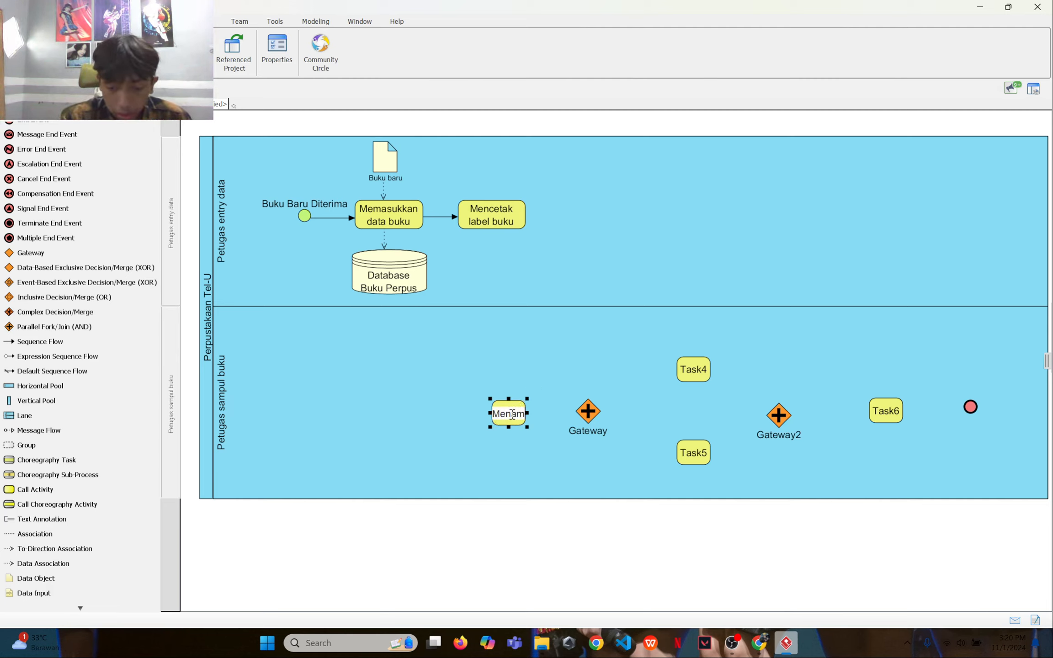
pyautogui.write('pilkan')
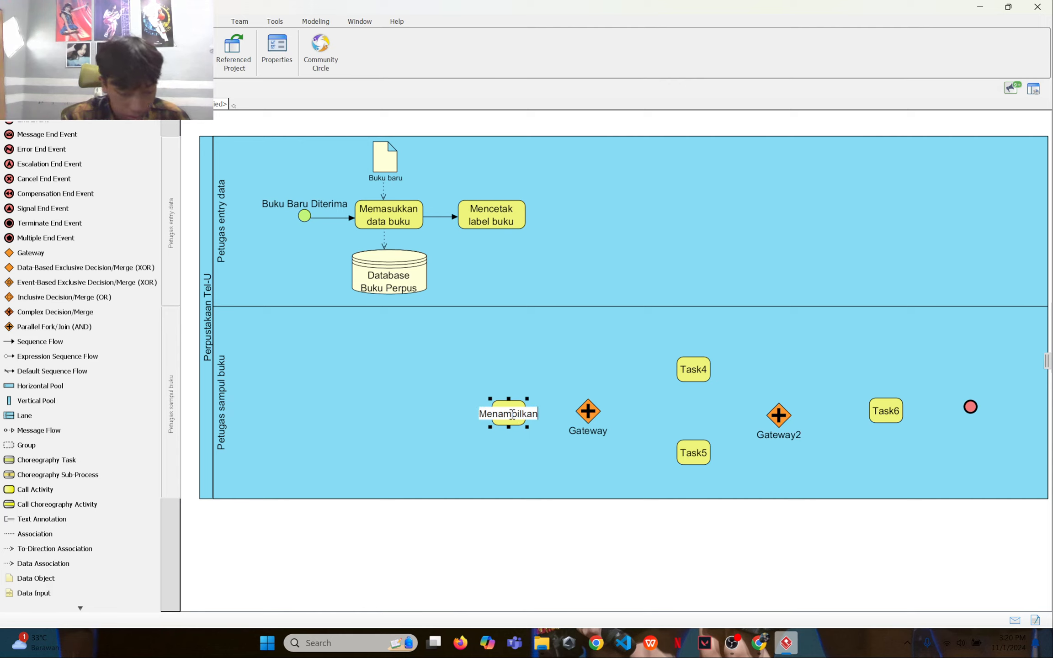
pyautogui.write(' lab')
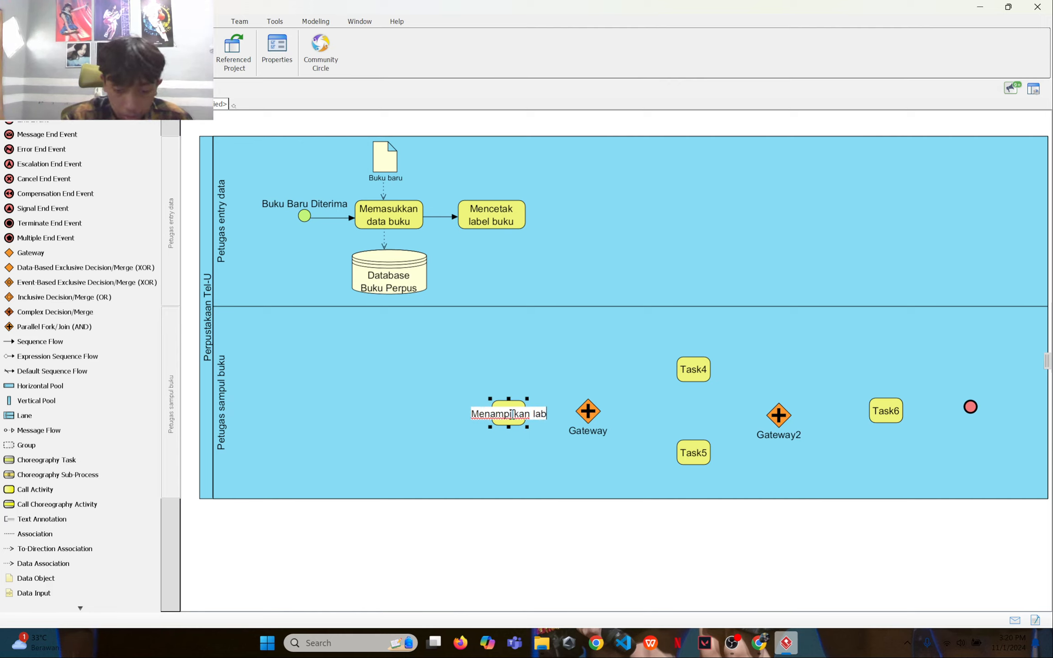
pyautogui.write('el buku')
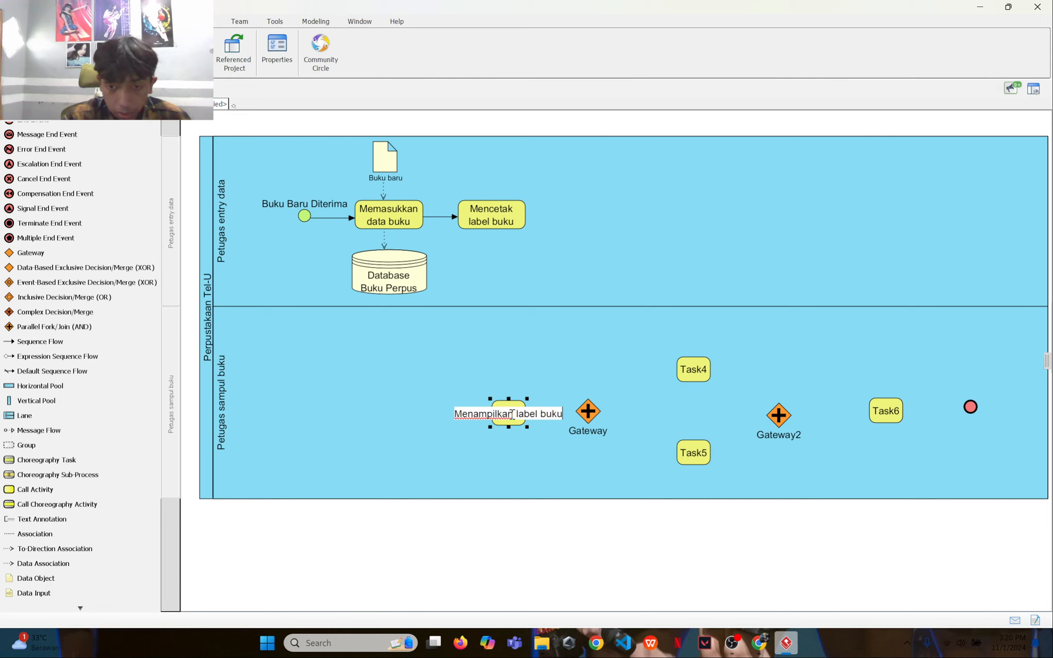
pyautogui.press('Return')
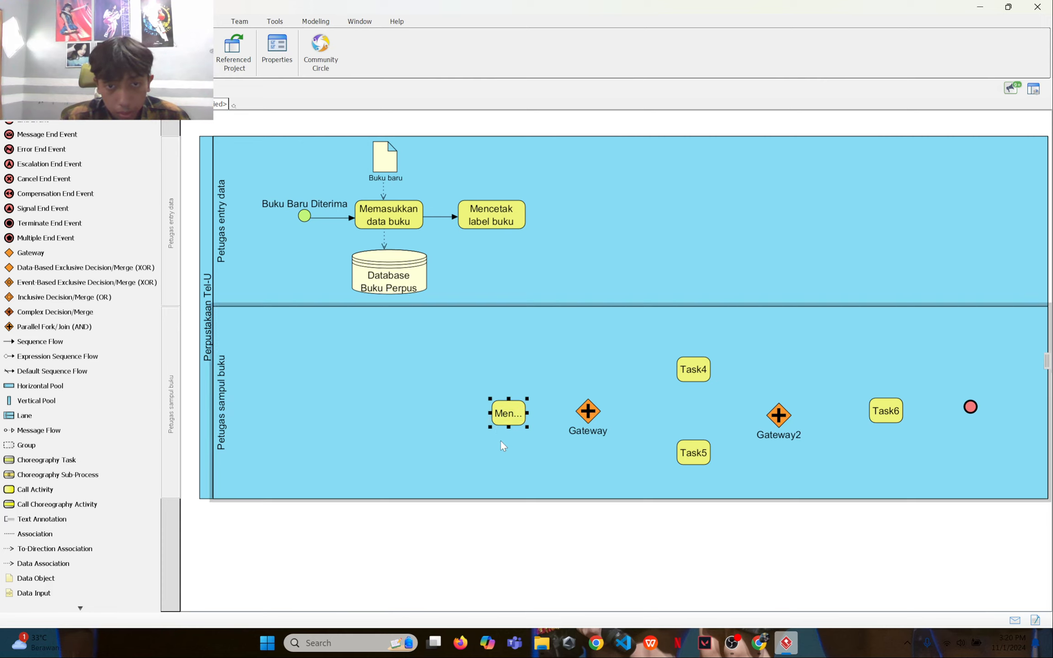
# Step: Enlarge the "Menampilkan label buku" task to fit its name, shift it and the first gateway rightward, and move Task4 up to space out the lane
pyautogui.moveTo(490, 428); pyautogui.dragTo(448, 448)
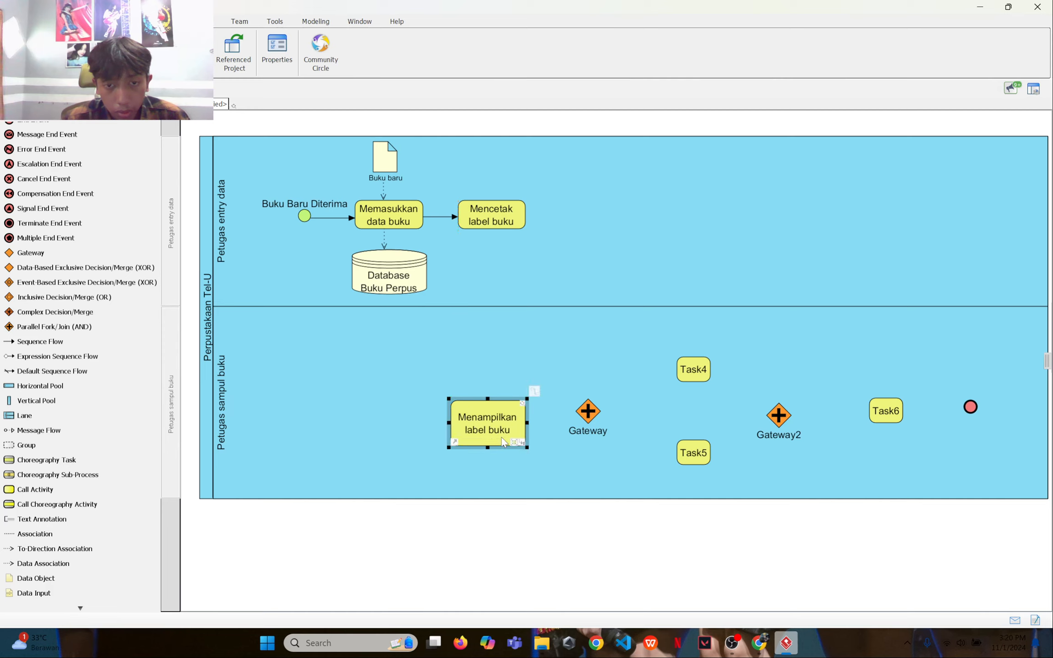
pyautogui.moveTo(525, 423); pyautogui.dragTo(504, 440)
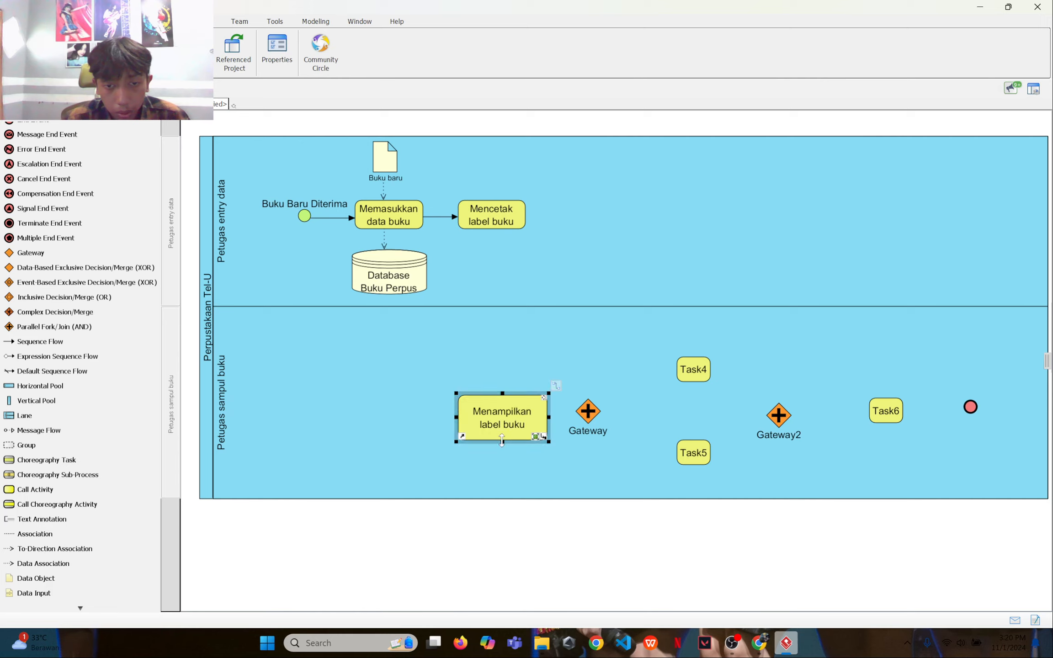
pyautogui.moveTo(504, 432); pyautogui.dragTo(522, 403)
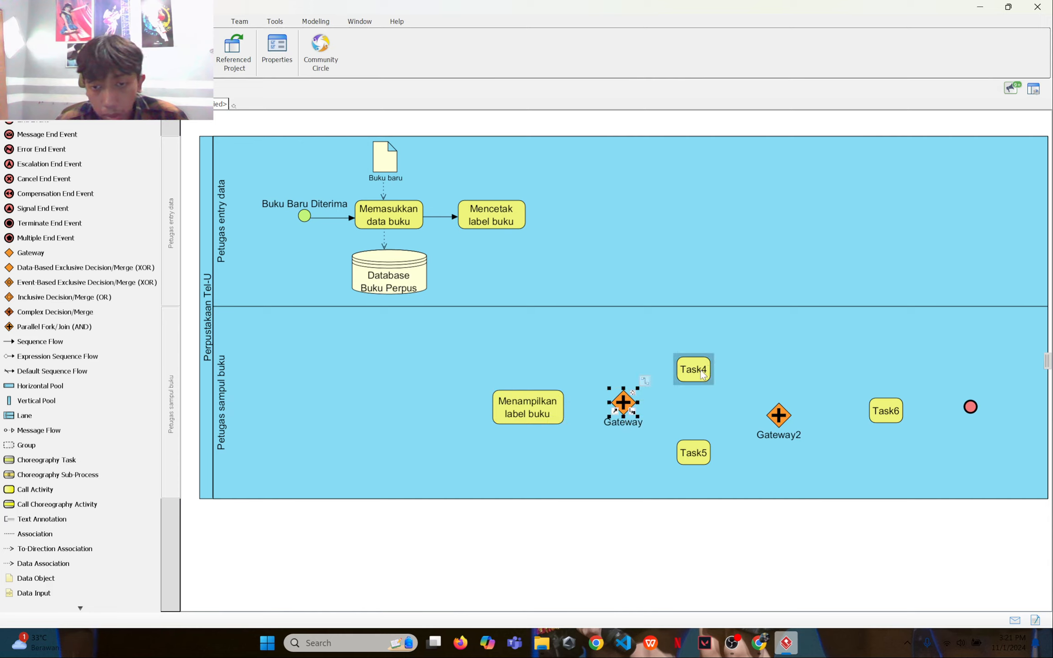
pyautogui.moveTo(703, 374); pyautogui.dragTo(722, 346)
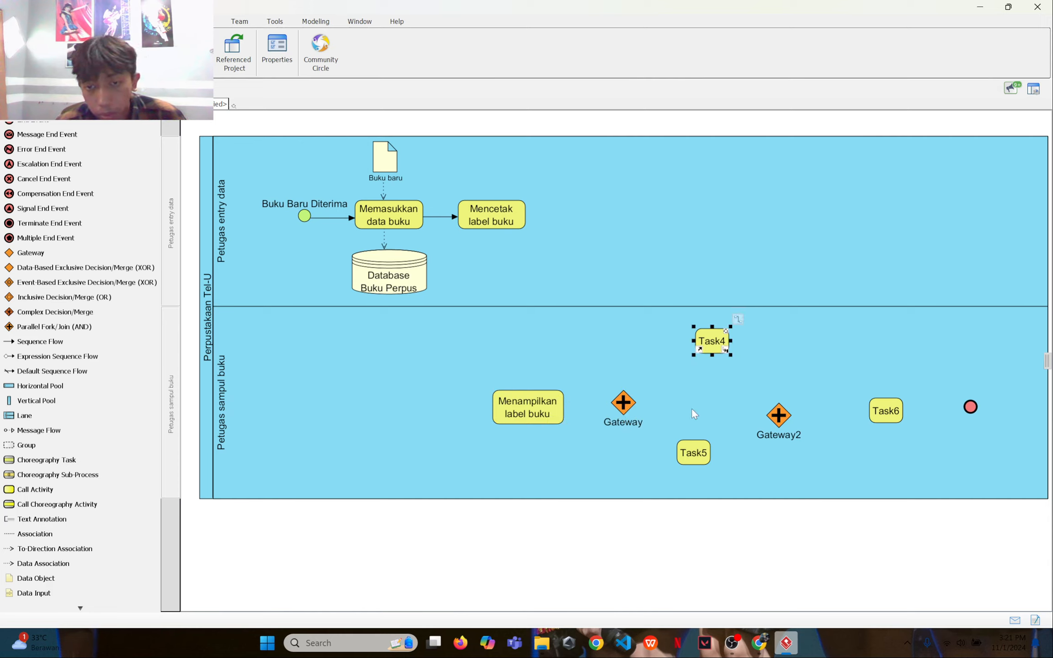
# Step: Space out the "Petugas sampul buku" lane by shifting Task5, both gateways, Task6, the end event and the "Menampilkan label buku" task rightward
pyautogui.moveTo(697, 466); pyautogui.dragTo(726, 467)
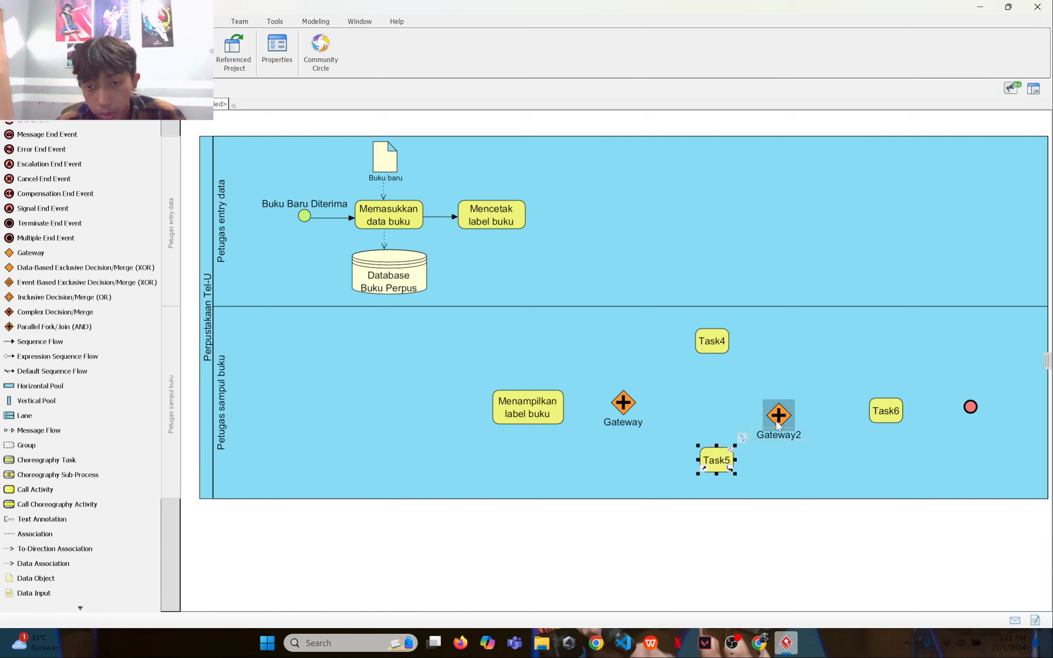
pyautogui.moveTo(778, 425); pyautogui.dragTo(800, 410)
pyautogui.moveTo(890, 412); pyautogui.dragTo(917, 403)
pyautogui.moveTo(1002, 397); pyautogui.dragTo(1031, 403)
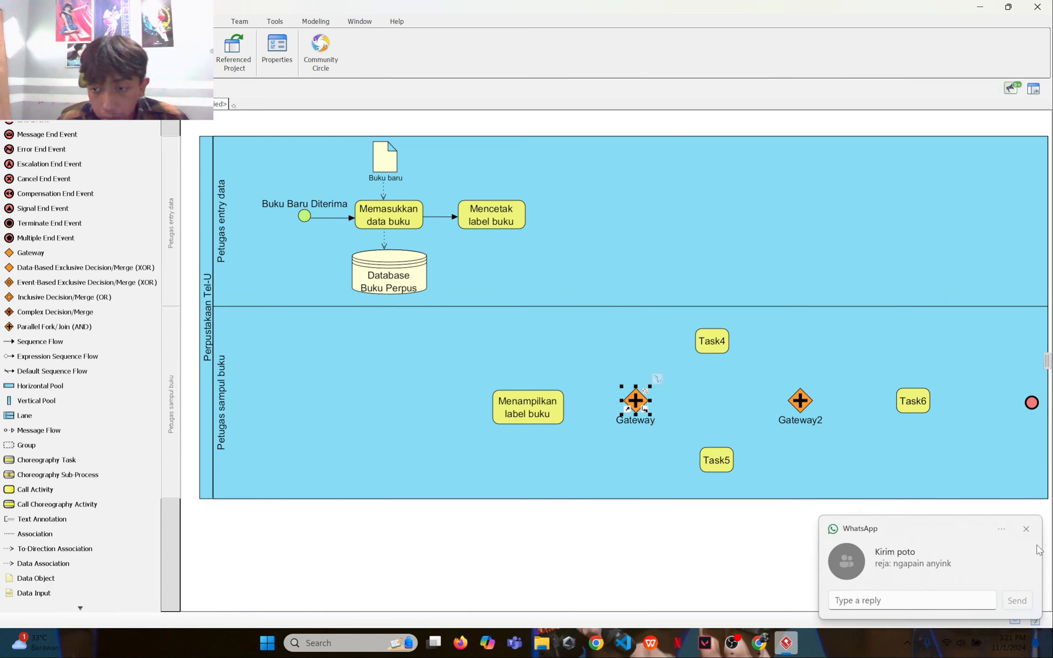
pyautogui.moveTo(499, 415)
pyautogui.mouseDown()
pyautogui.moveTo(527, 401)
pyautogui.moveTo(516, 411)
pyautogui.mouseUp()
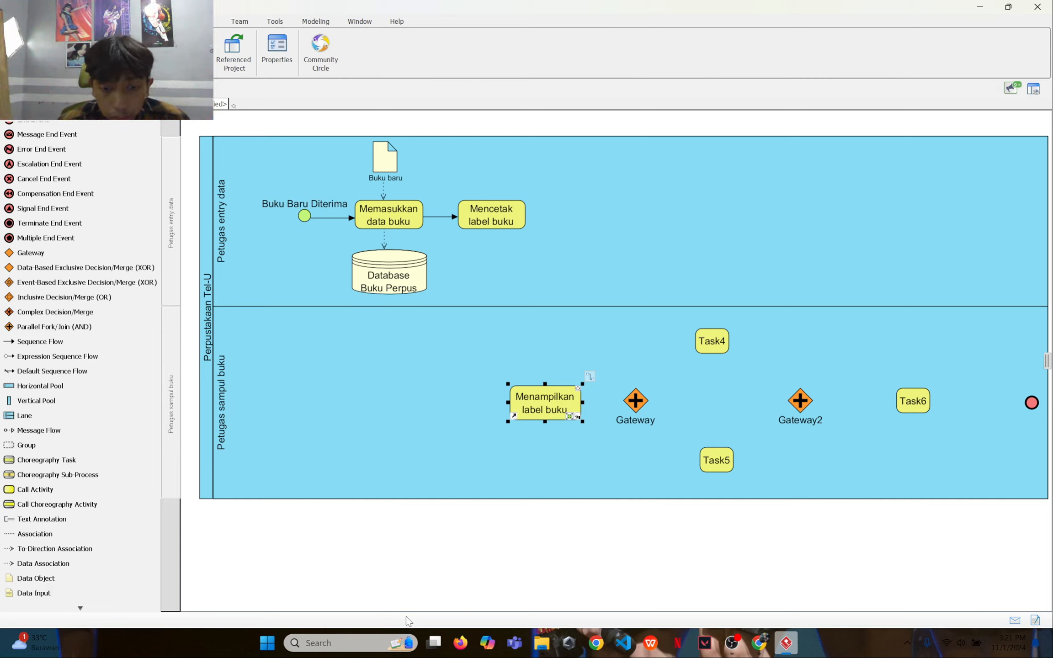
# Step: Connect "Mencetak label buku" to "Menampilkan label buku" with a sequence flow, routed down and into the target task's left side
pyautogui.scroll(3, 63, 228)
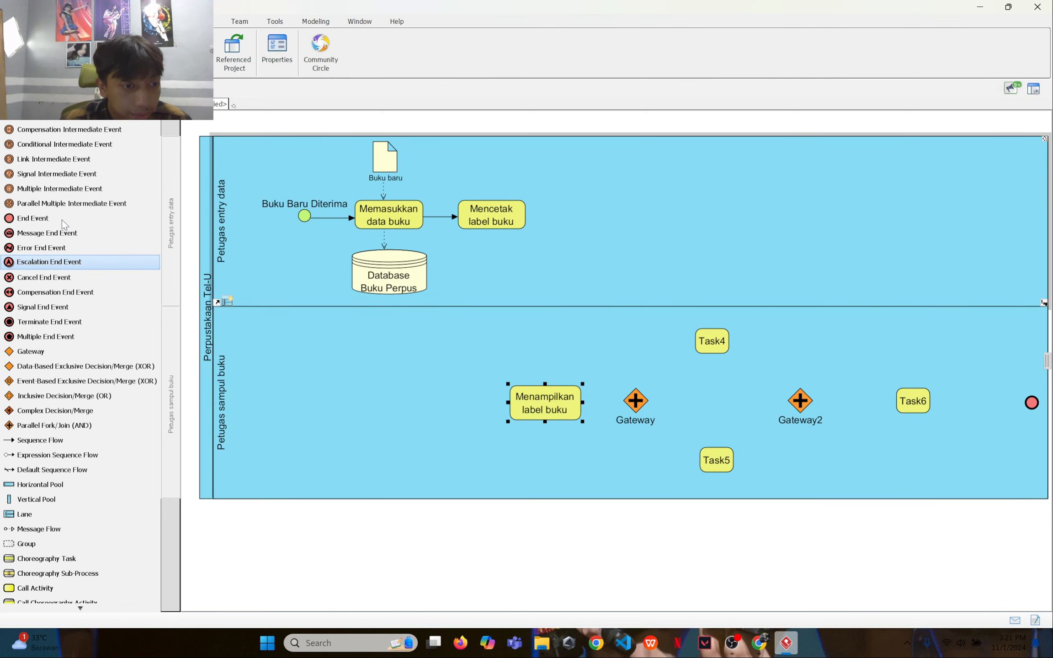
pyautogui.click(41, 439)
pyautogui.moveTo(502, 221); pyautogui.dragTo(513, 414)
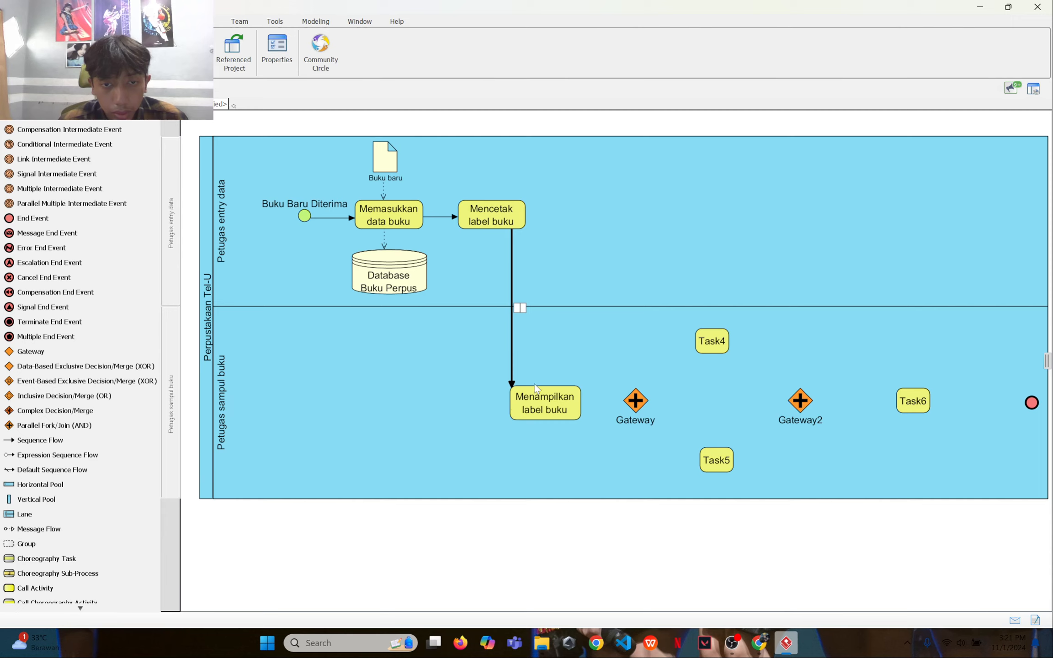
pyautogui.moveTo(511, 319); pyautogui.dragTo(483, 334)
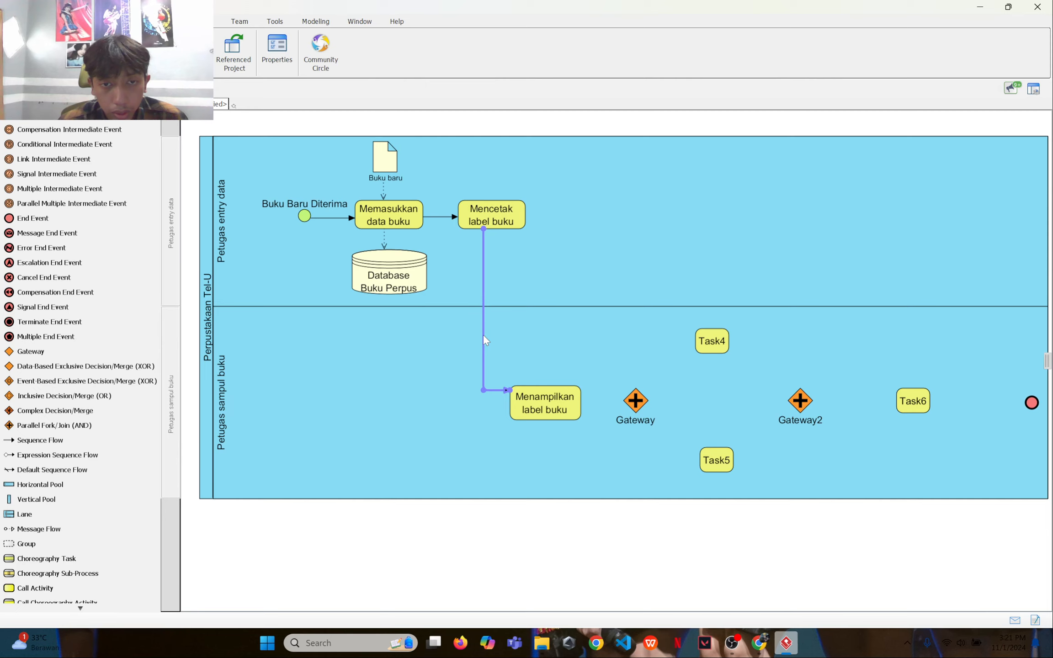
pyautogui.moveTo(552, 402)
pyautogui.mouseDown()
pyautogui.moveTo(566, 402)
pyautogui.moveTo(560, 410)
pyautogui.mouseUp()
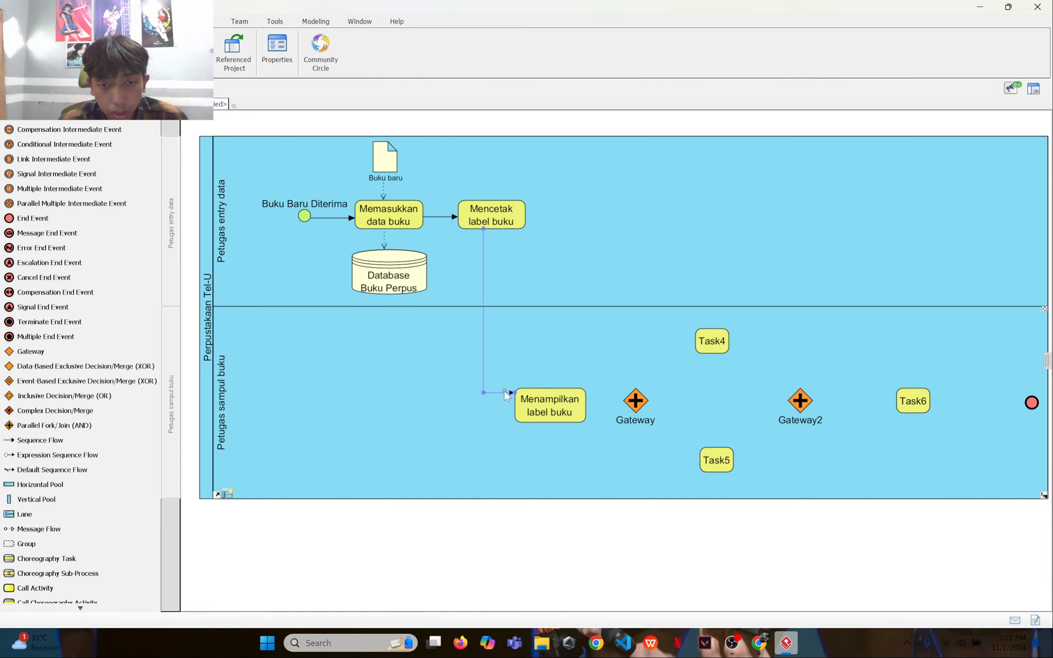
pyautogui.moveTo(504, 391); pyautogui.dragTo(504, 402)
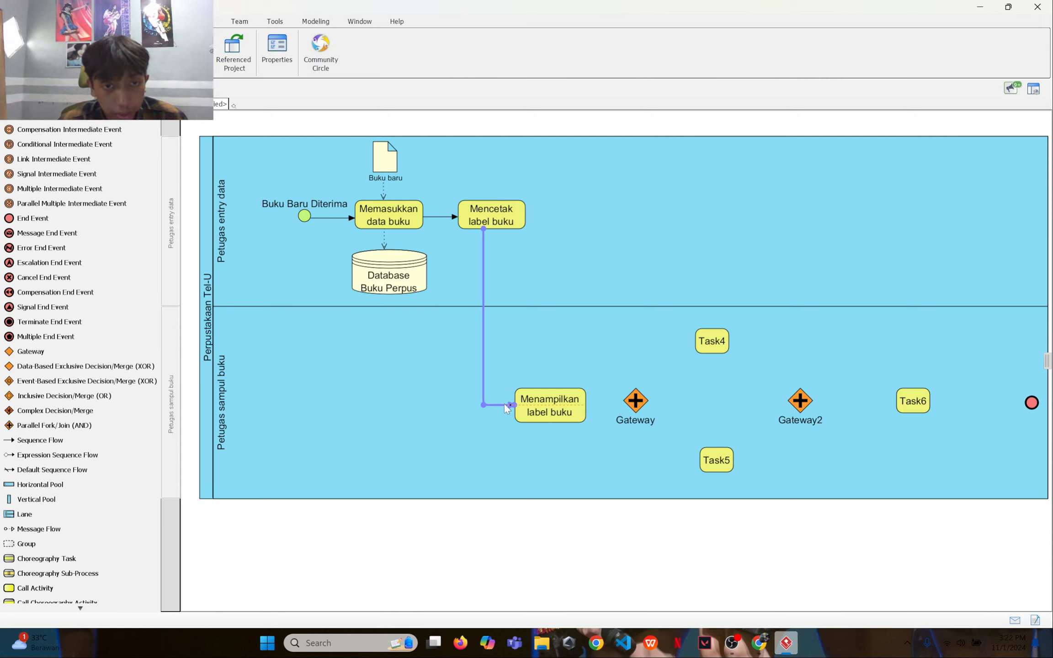
# Step: Move the "Mencetak label buku" task slightly leftward, closer to "Memasukkan data buku"
pyautogui.click(449, 218)
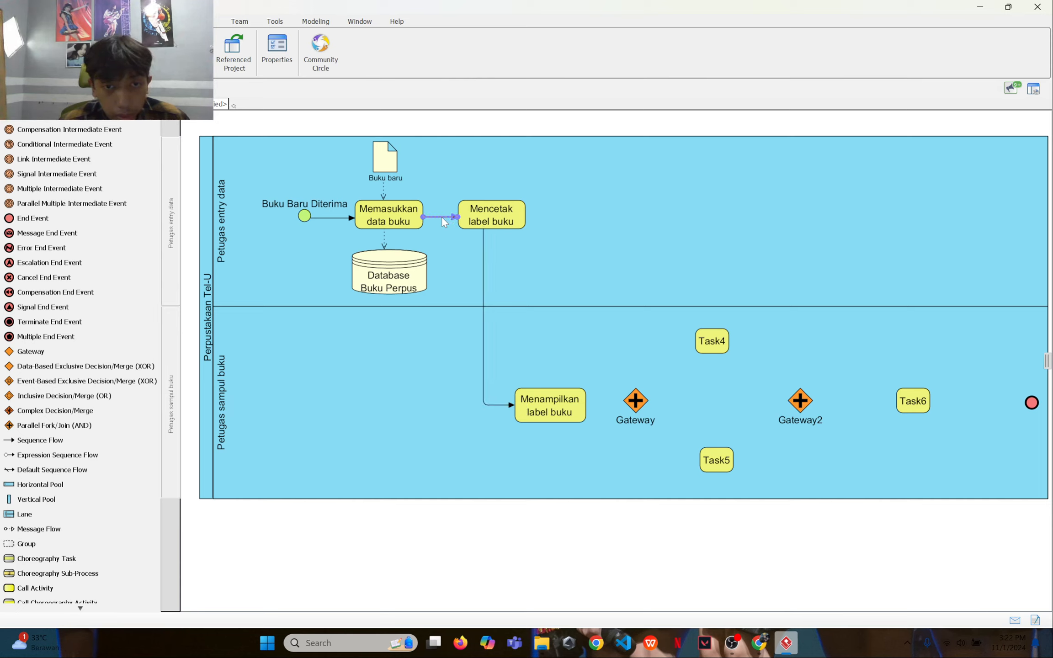
pyautogui.click(457, 221)
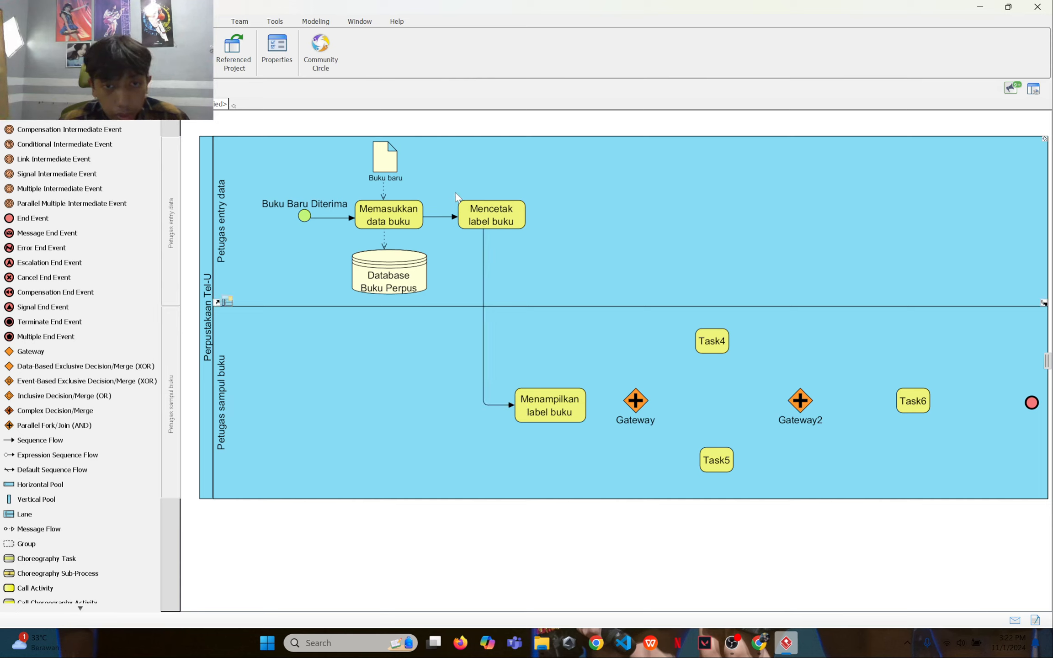
pyautogui.click(458, 219)
pyautogui.moveTo(458, 220); pyautogui.dragTo(482, 220)
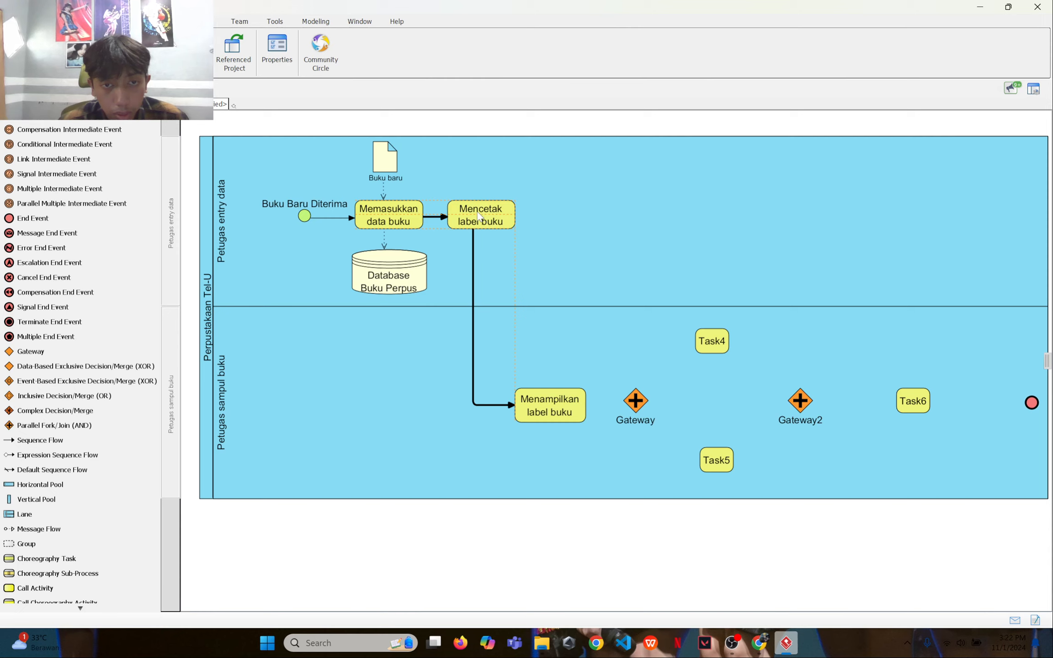
pyautogui.click(475, 242)
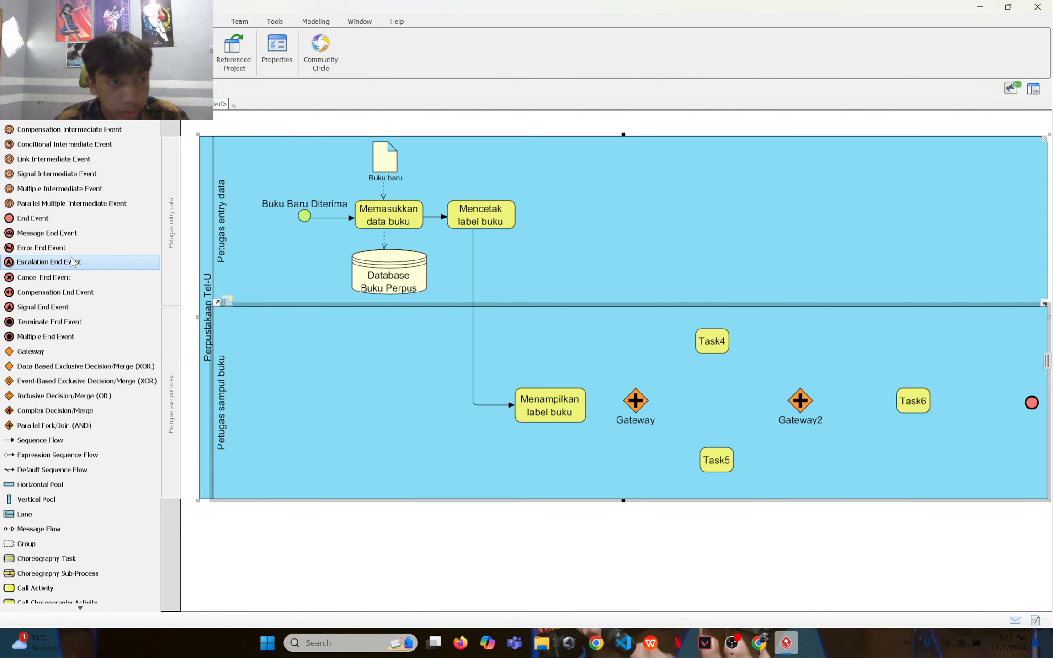
# Step: Draw a sequence flow from "Menampilkan label buku" to the first gateway and align the gateway so the flow runs straight
pyautogui.scroll(3, 62, 238)
pyautogui.scroll(4, 61, 238)
pyautogui.scroll(-10, 57, 292)
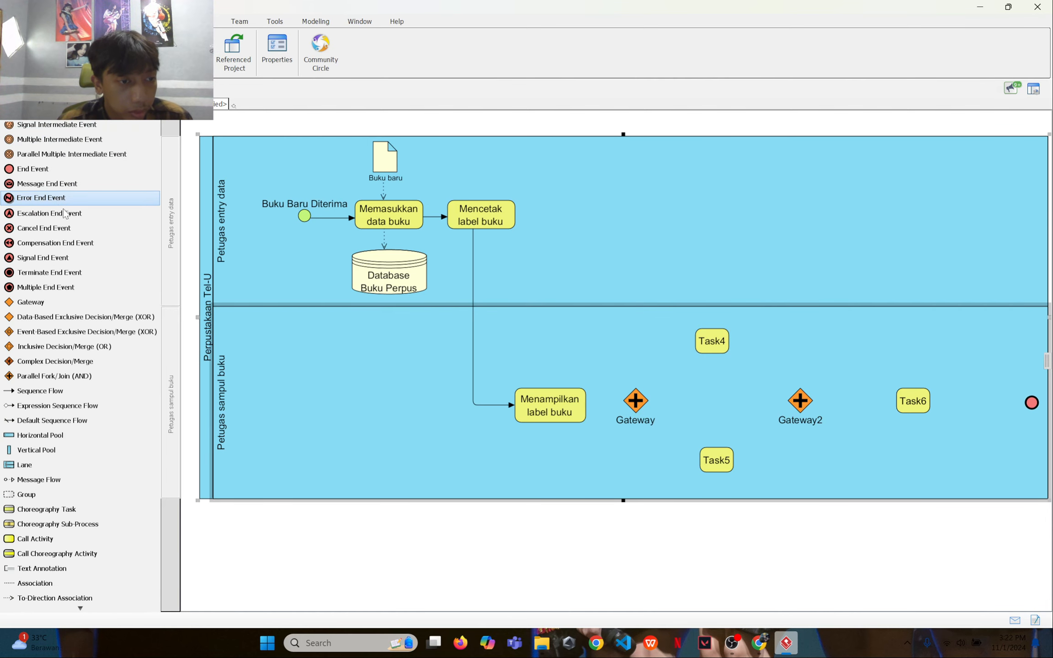
pyautogui.click(40, 292)
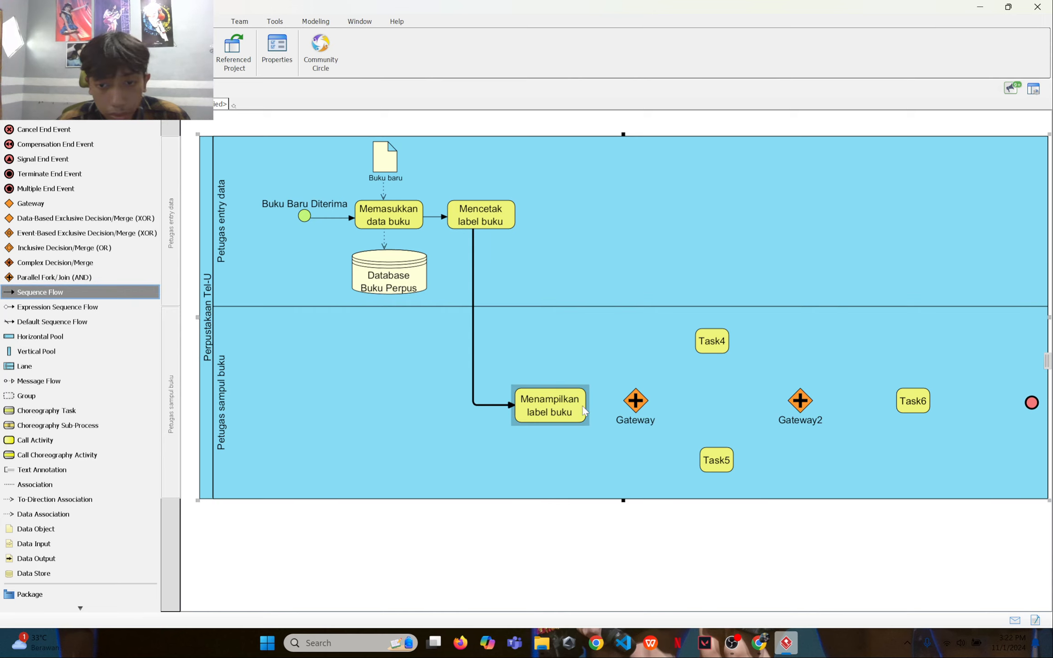
pyautogui.moveTo(586, 403); pyautogui.dragTo(640, 406)
pyautogui.click(643, 401)
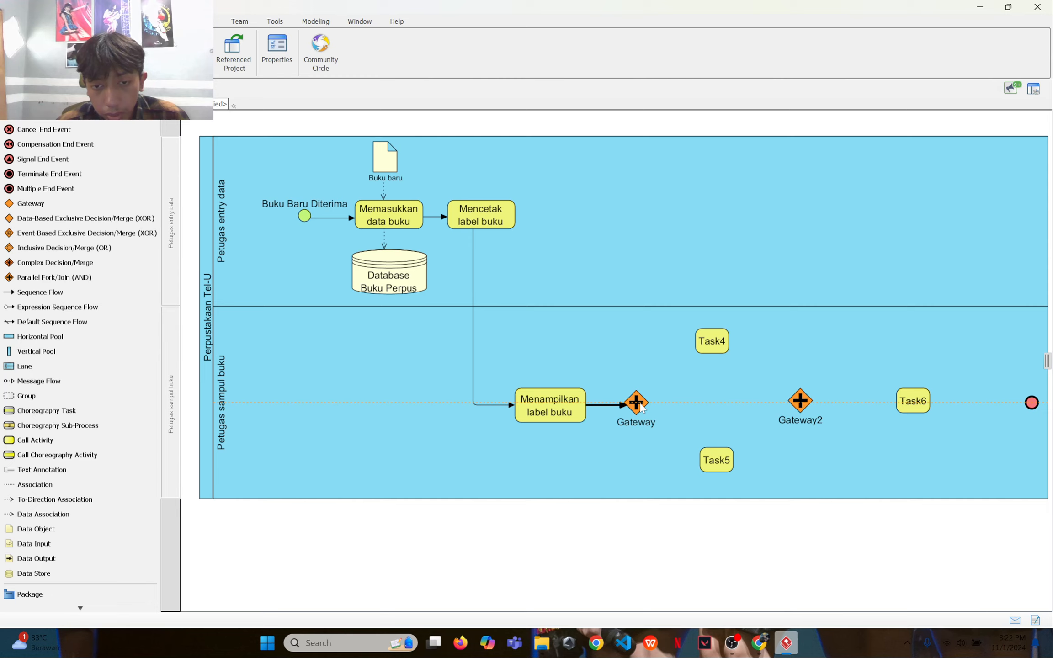
pyautogui.click(643, 410)
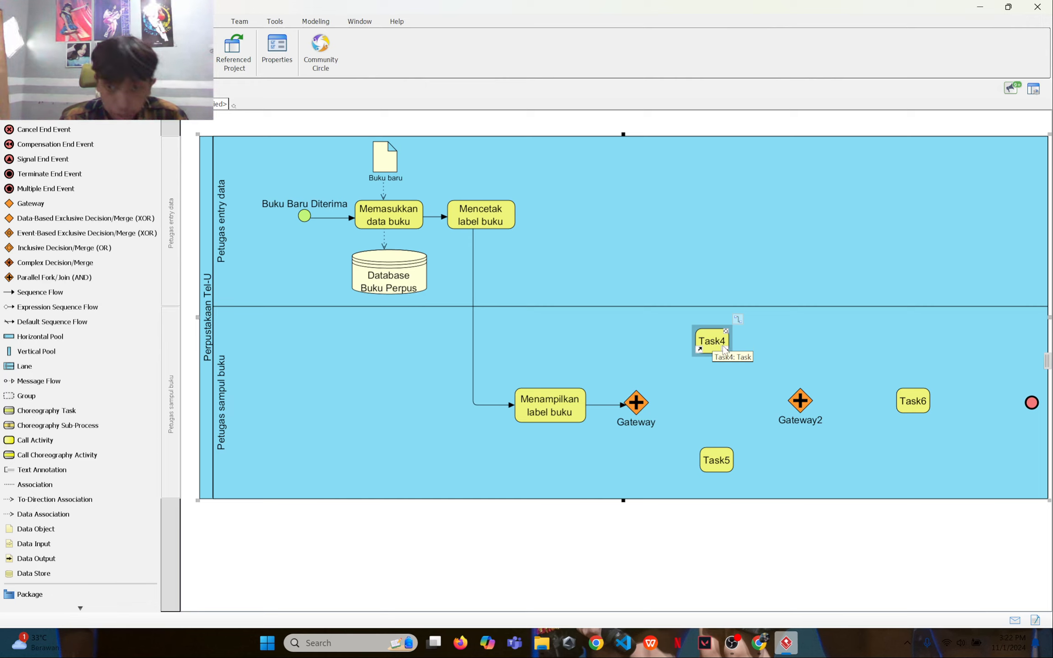
# Step: Rename Task4 as "Menyampul buku", enlarge it to fit the name and align it above Task5
pyautogui.doubleClick(714, 338)
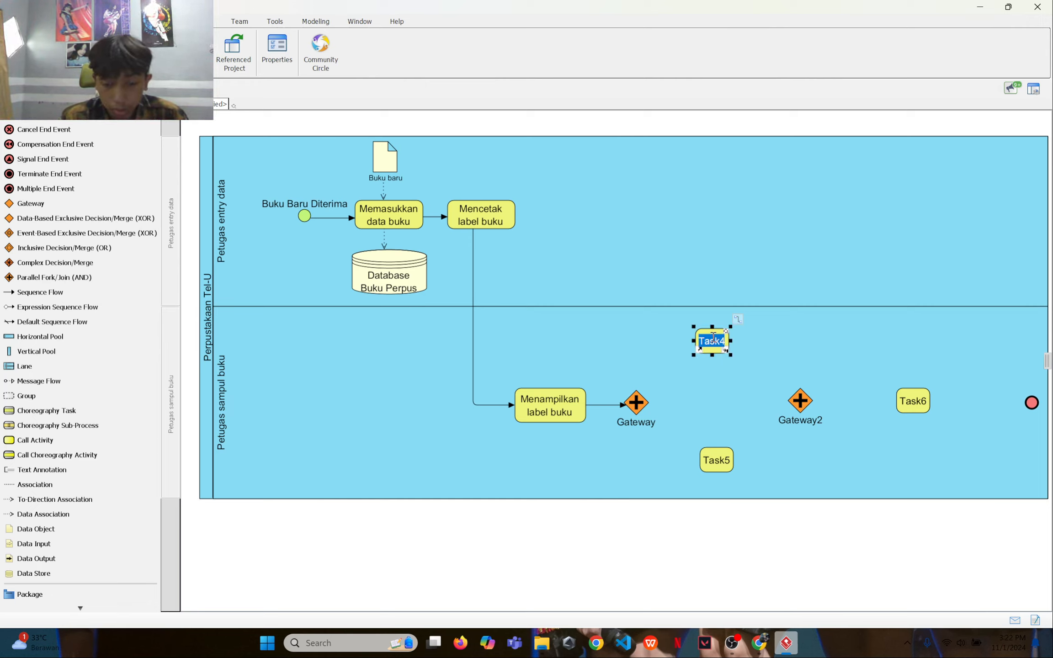
pyautogui.write('Me')
pyautogui.write('ny')
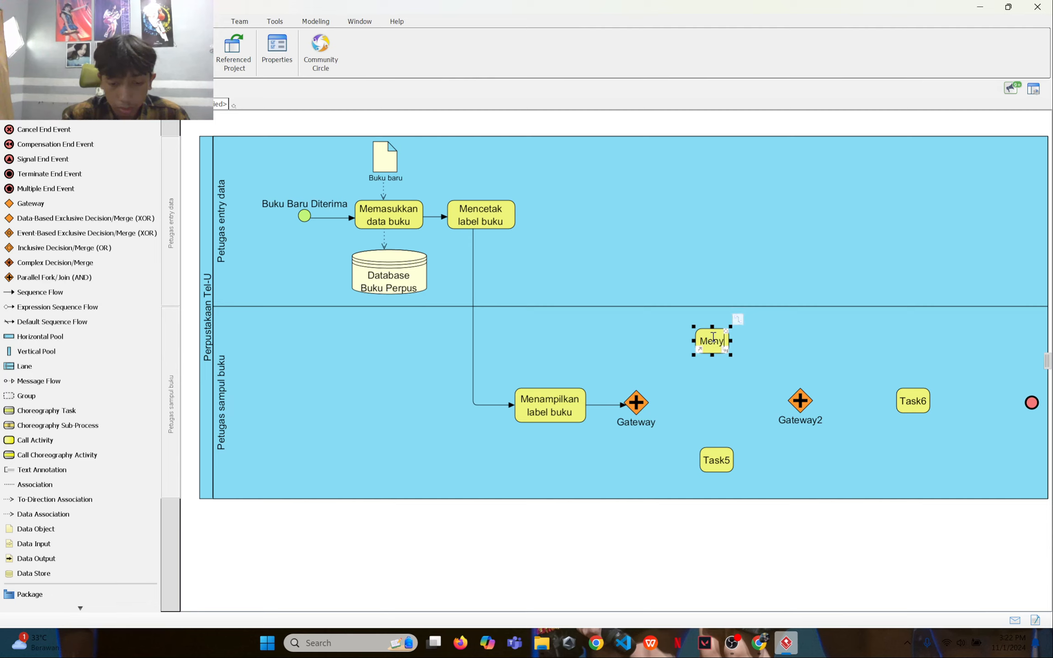
pyautogui.write('ampul')
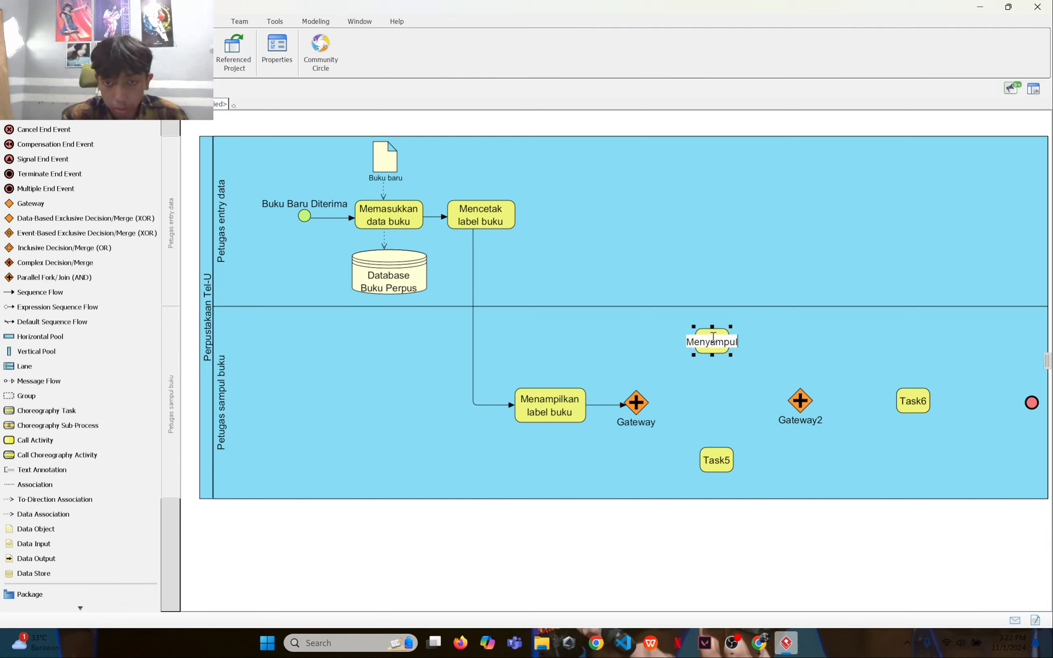
pyautogui.write(' buku')
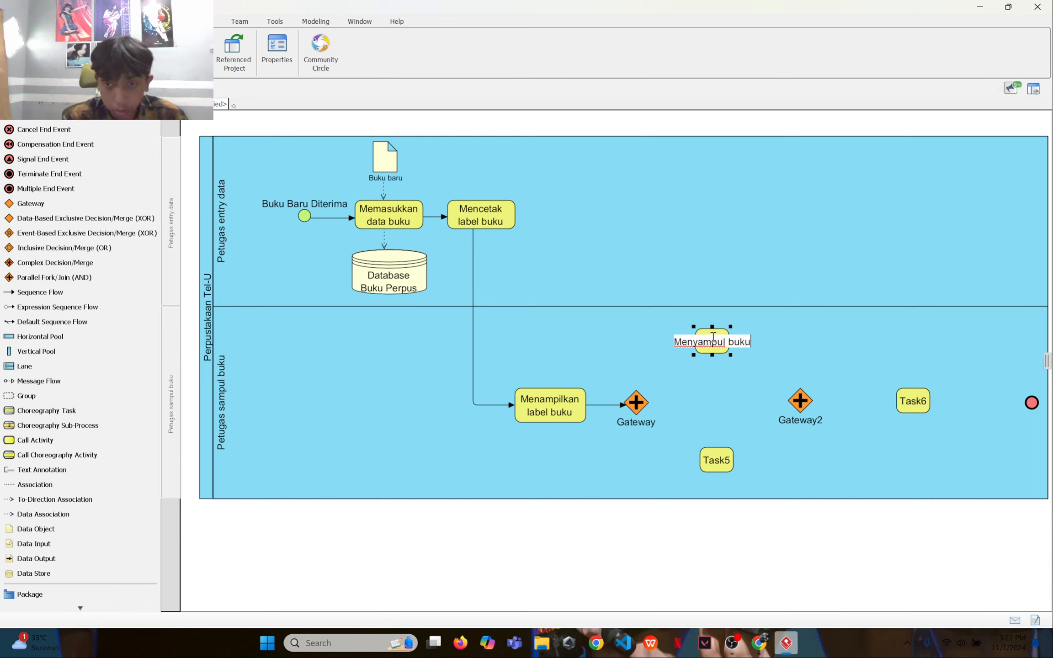
pyautogui.press('Return')
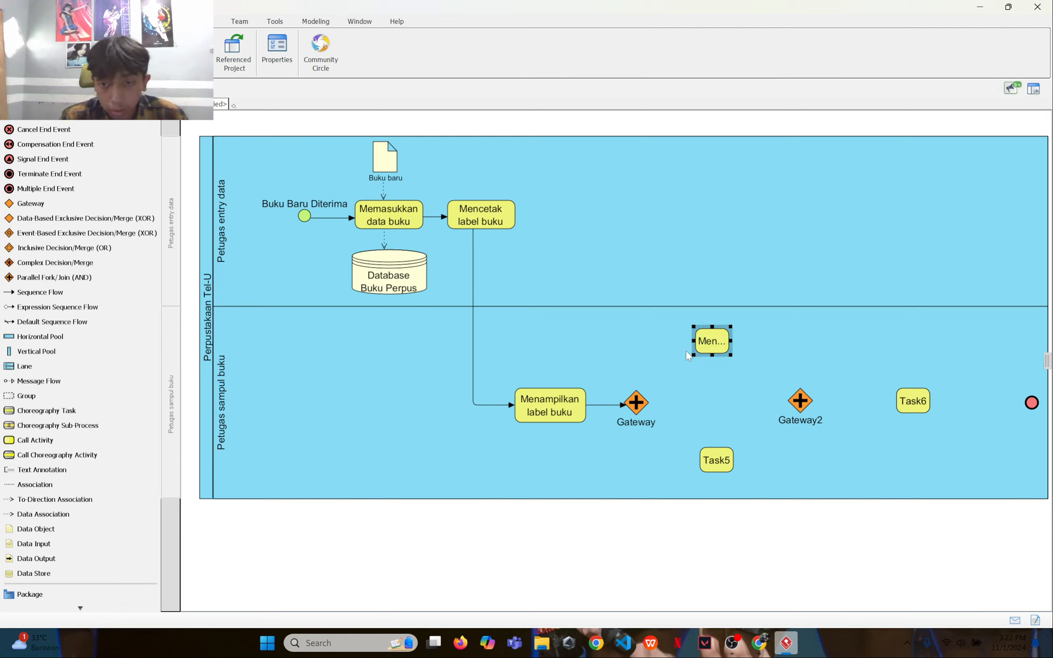
pyautogui.click(688, 347)
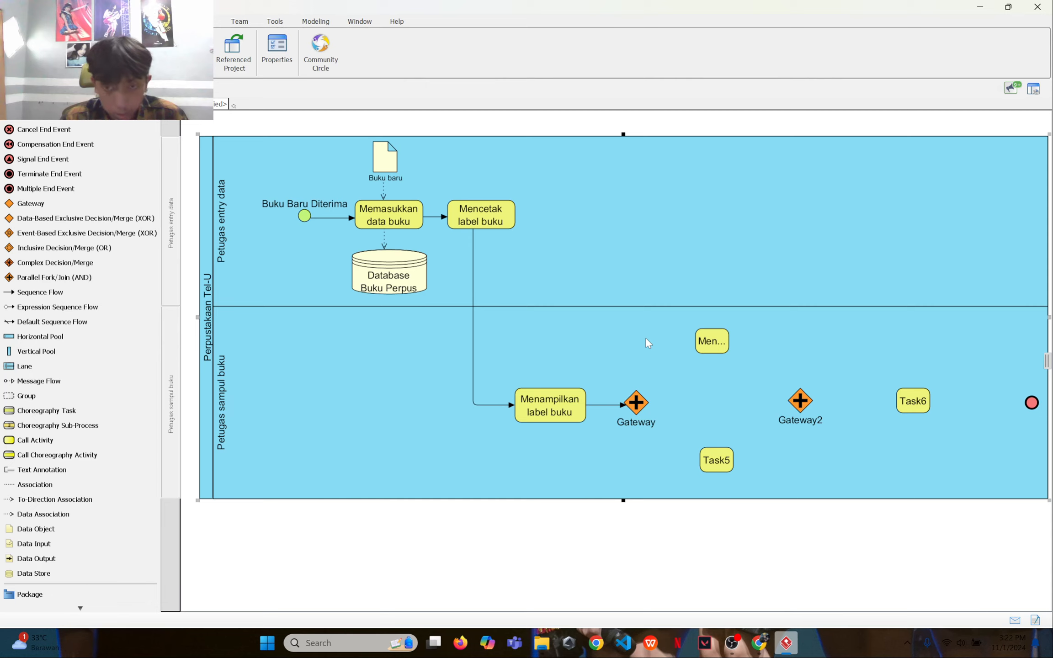
pyautogui.click(715, 348)
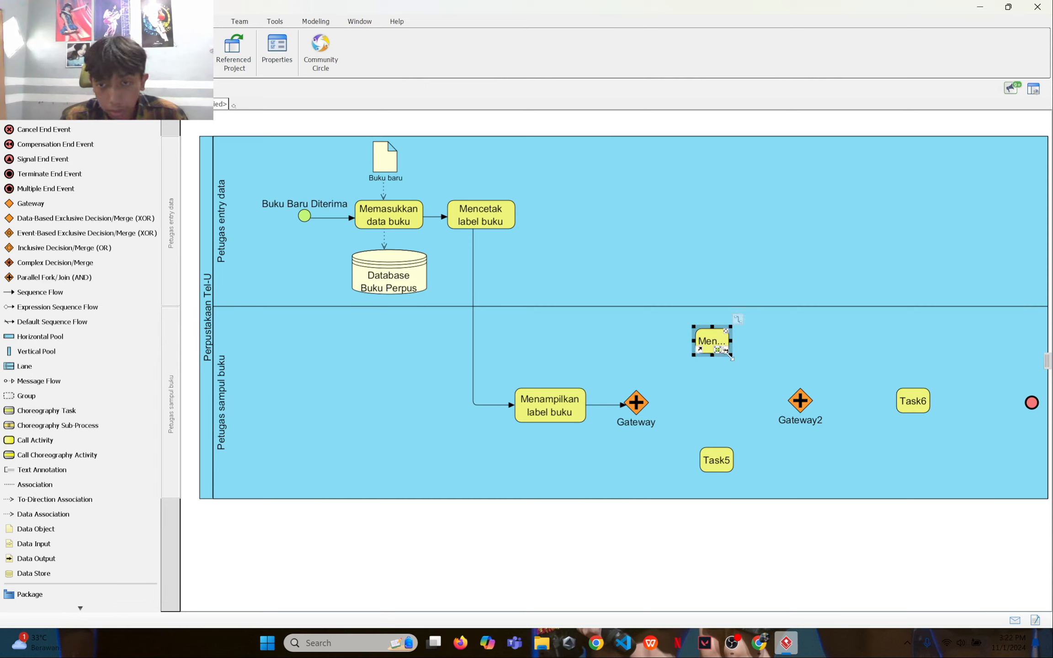
pyautogui.moveTo(734, 355)
pyautogui.mouseDown()
pyautogui.moveTo(762, 358)
pyautogui.moveTo(729, 338)
pyautogui.mouseUp()
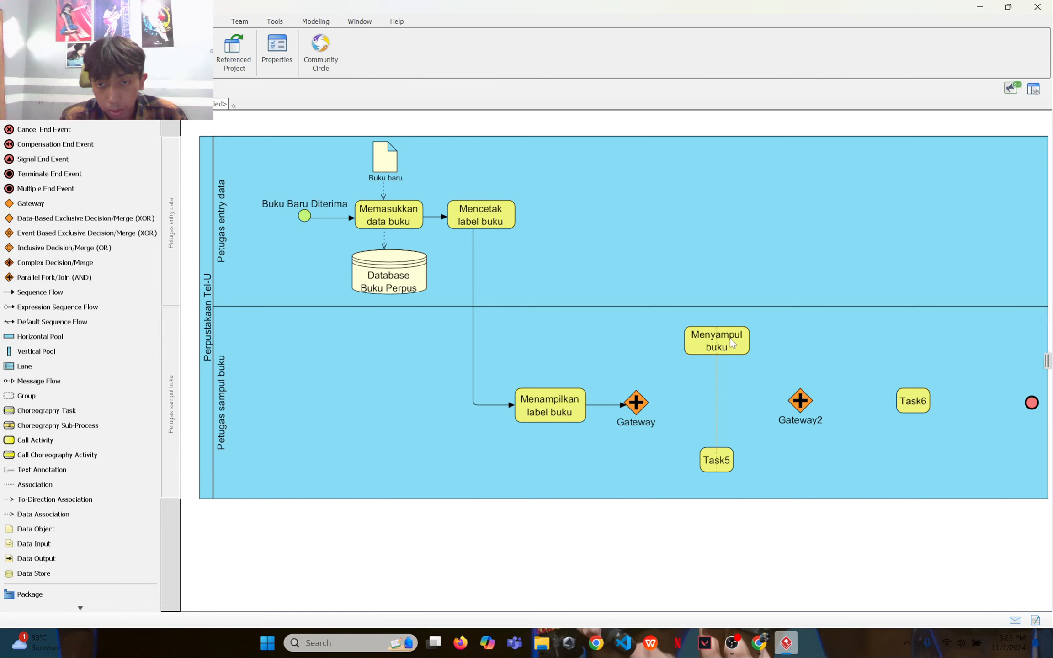
# Step: Rename Task5 in the "Petugas sampul buku" lane as "Memberi cap pada buku"
pyautogui.doubleClick(711, 458)
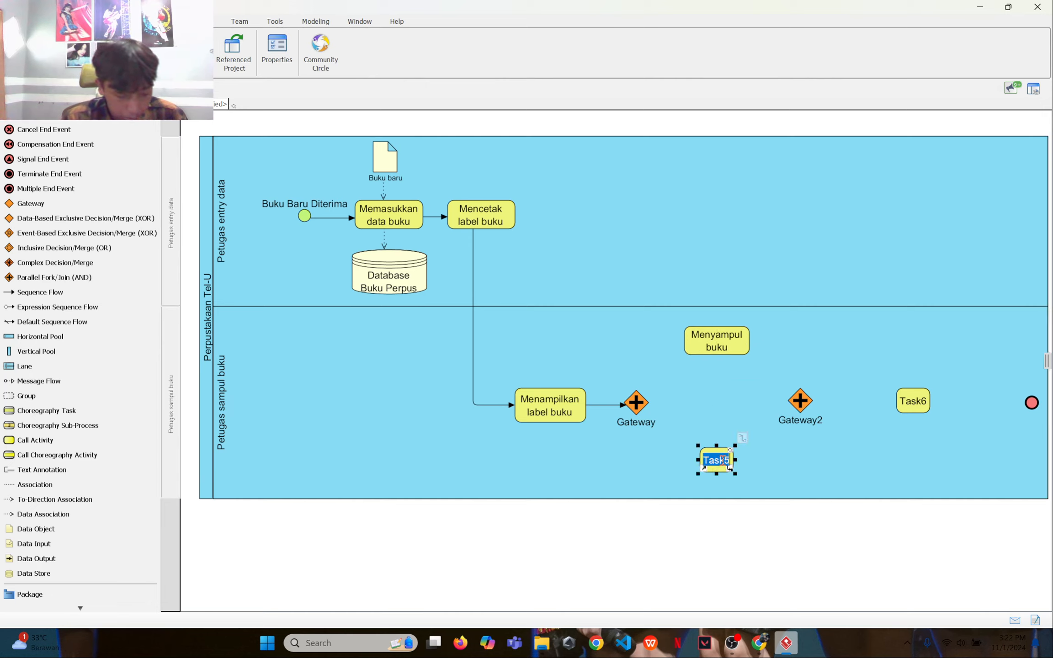
pyautogui.write('M')
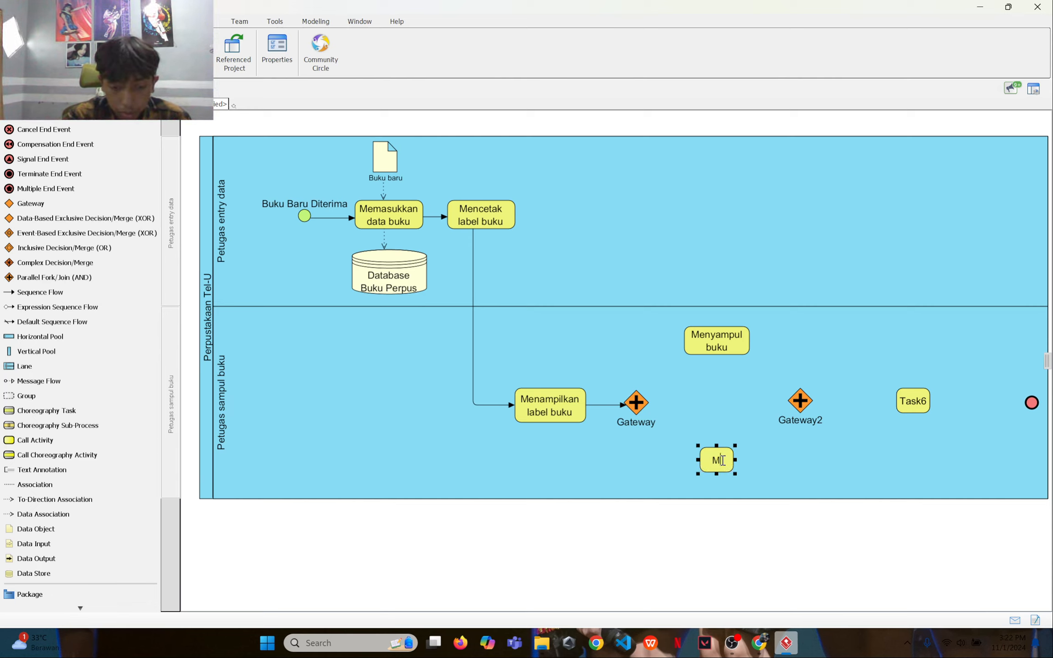
pyautogui.write('emb')
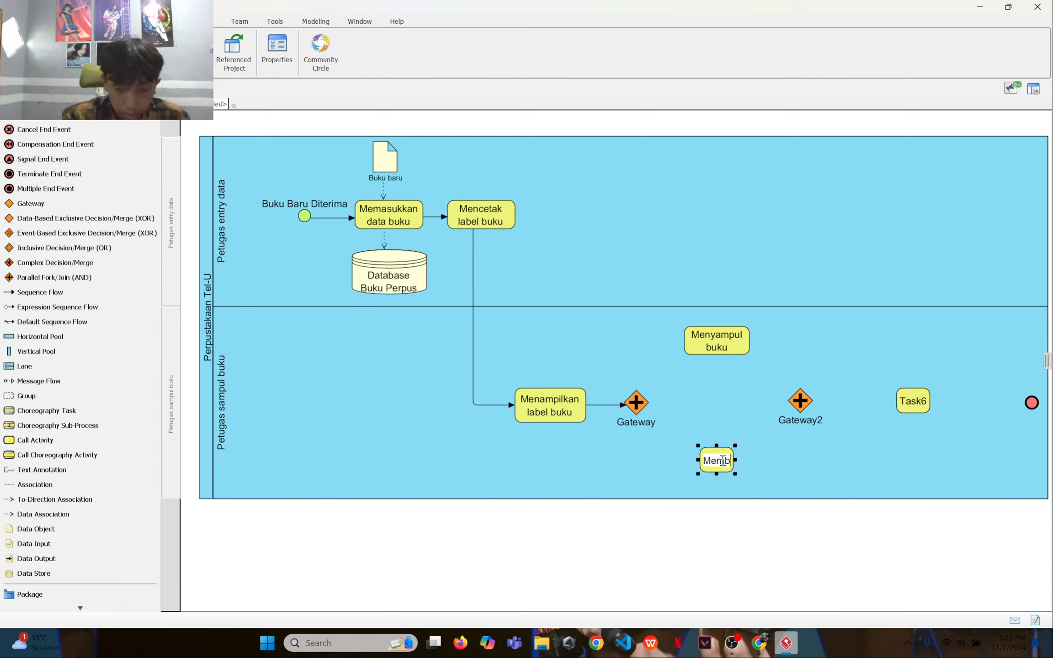
pyautogui.write('eri ca')
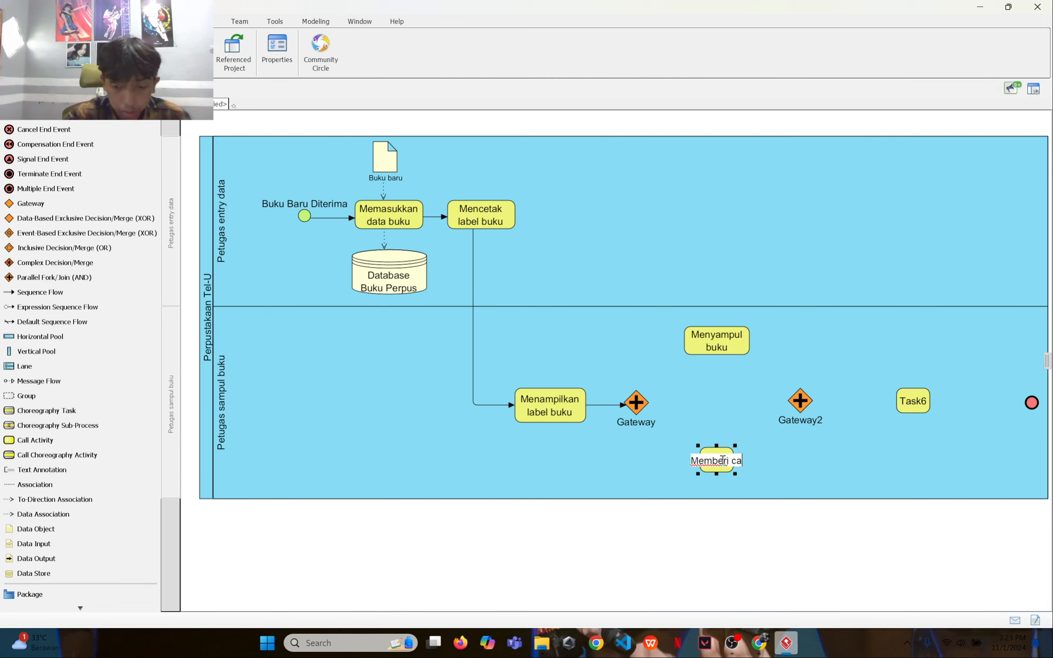
pyautogui.write('p pada')
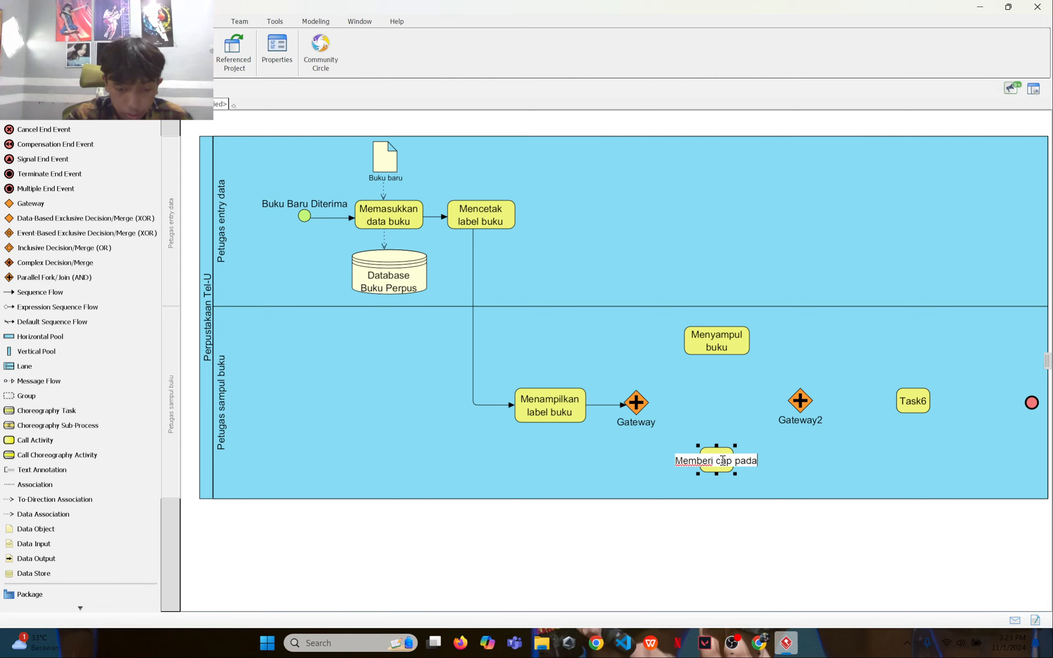
pyautogui.write(' buku')
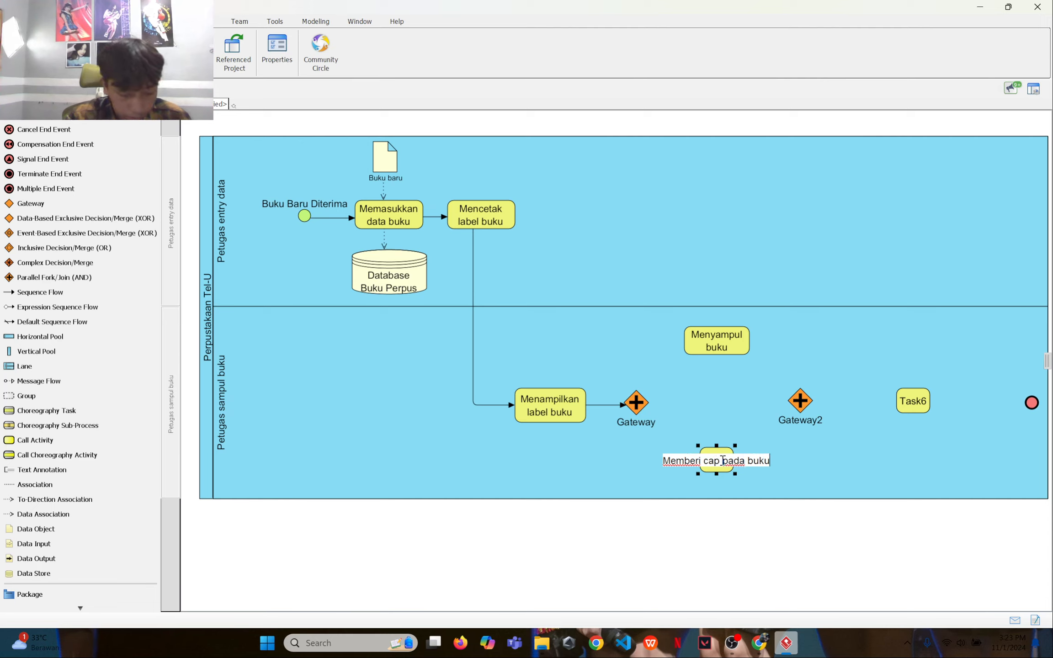
pyautogui.press('Return')
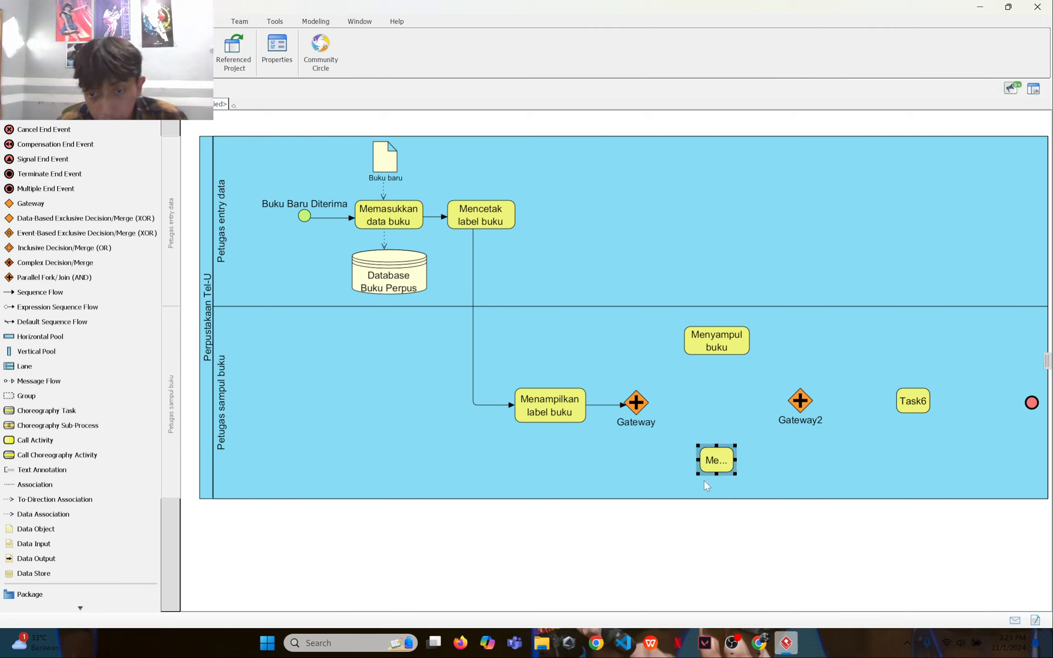
# Step: Enlarge the "Memberi cap pada buku" task to fit its name, and match "Menyampul buku" to its width and position directly above it
pyautogui.moveTo(698, 460); pyautogui.dragTo(722, 437)
pyautogui.moveTo(721, 345); pyautogui.dragTo(761, 428)
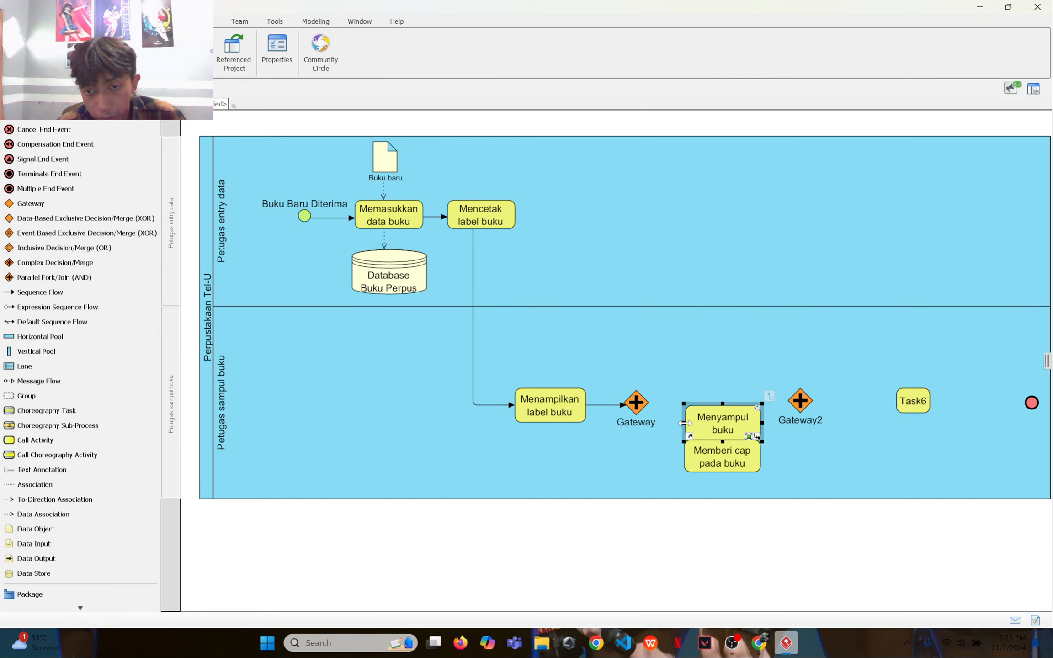
pyautogui.moveTo(686, 424); pyautogui.dragTo(716, 362)
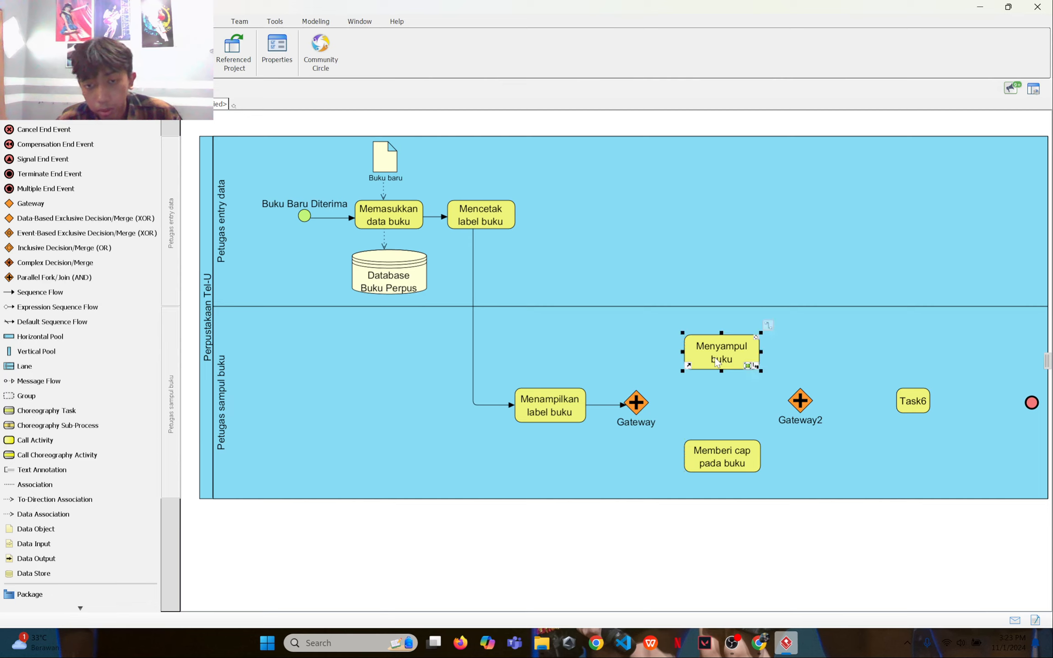
pyautogui.click(846, 497)
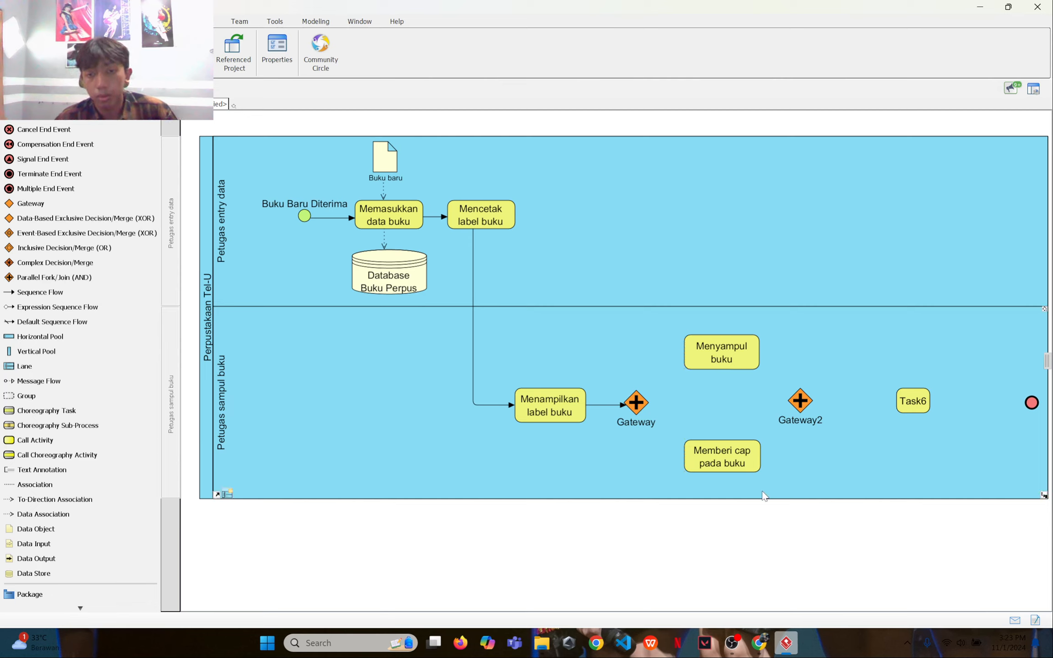
# Step: Draw a sequence flow from the first gateway to the "Menyampul buku" task
pyautogui.click(90, 296)
pyautogui.moveTo(635, 402); pyautogui.dragTo(692, 352)
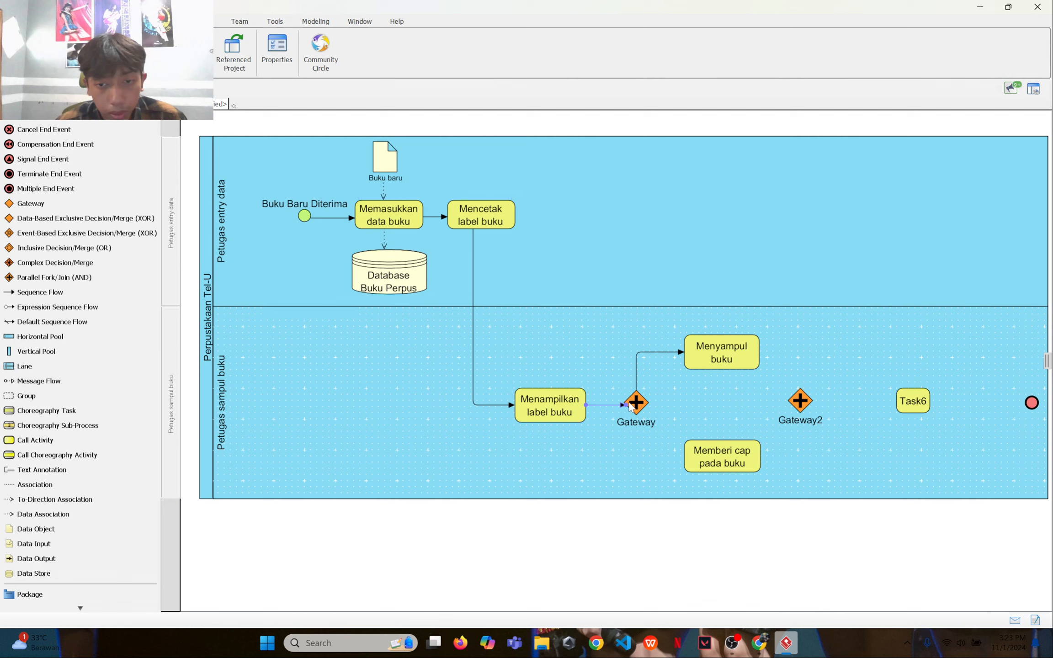
# Step: Draw a sequence flow from the first gateway to the "Memberi cap pada buku" task
pyautogui.click(77, 293)
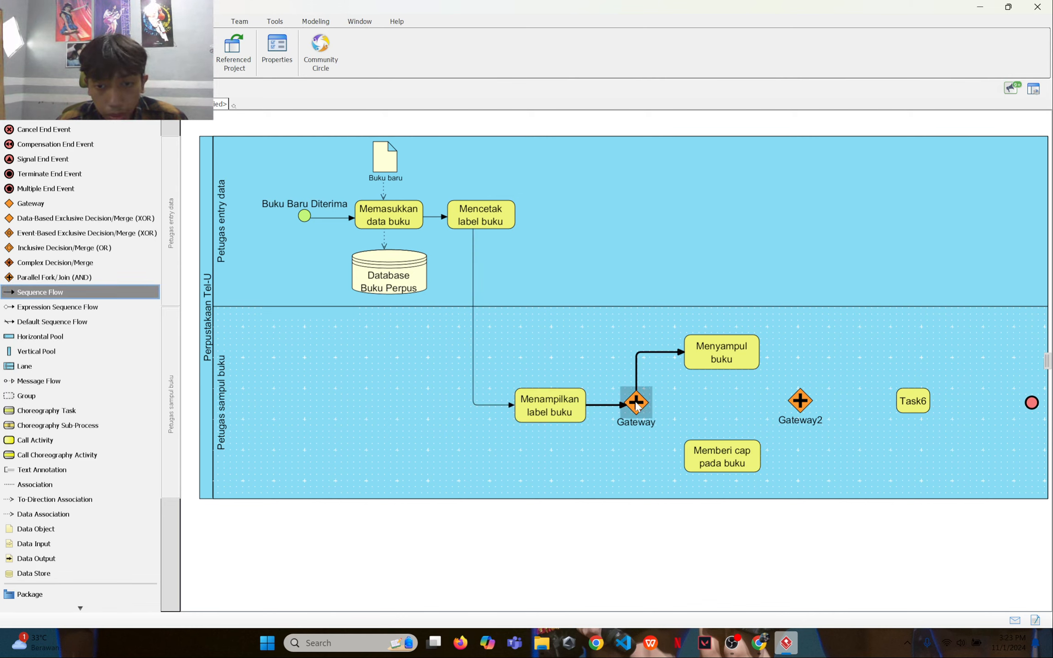
pyautogui.moveTo(636, 405); pyautogui.dragTo(684, 459)
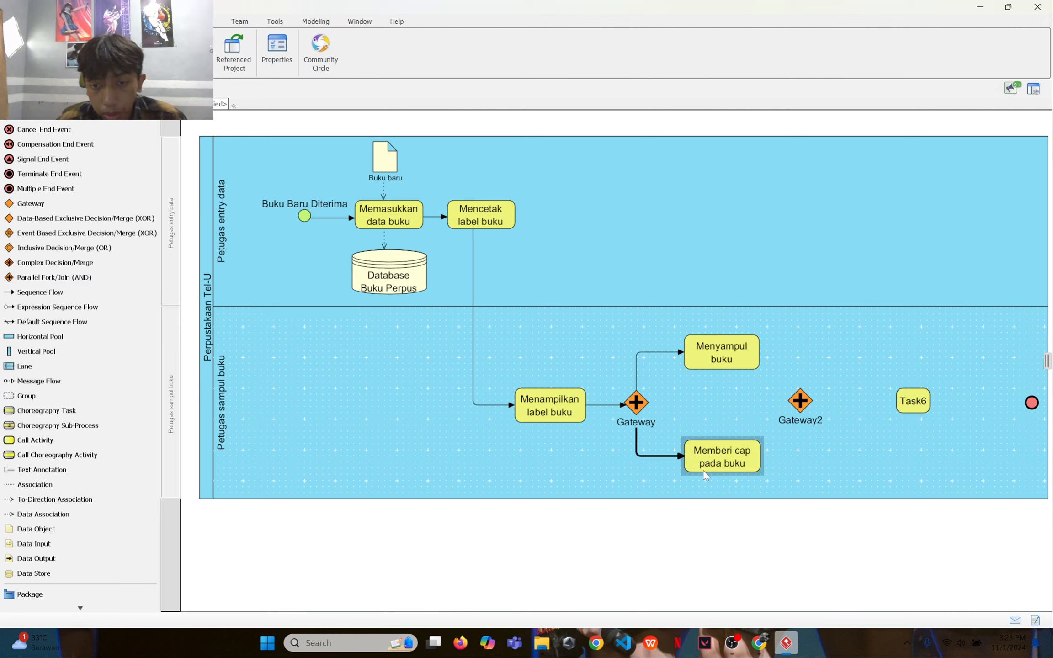
pyautogui.click(72, 293)
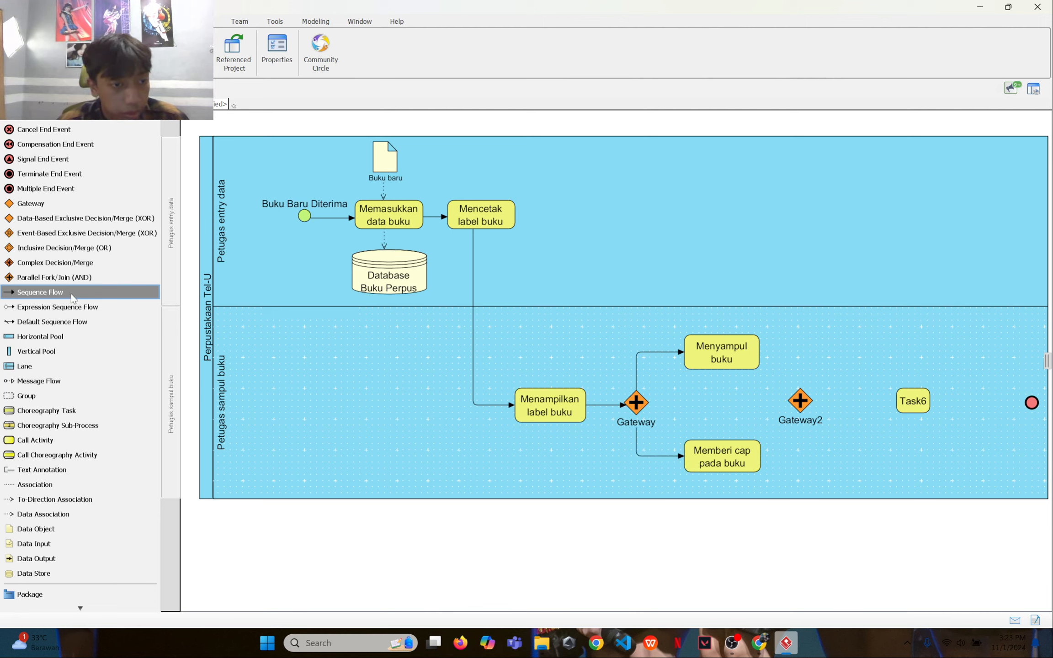
pyautogui.moveTo(755, 351); pyautogui.dragTo(771, 376)
pyautogui.rightClick(754, 380)
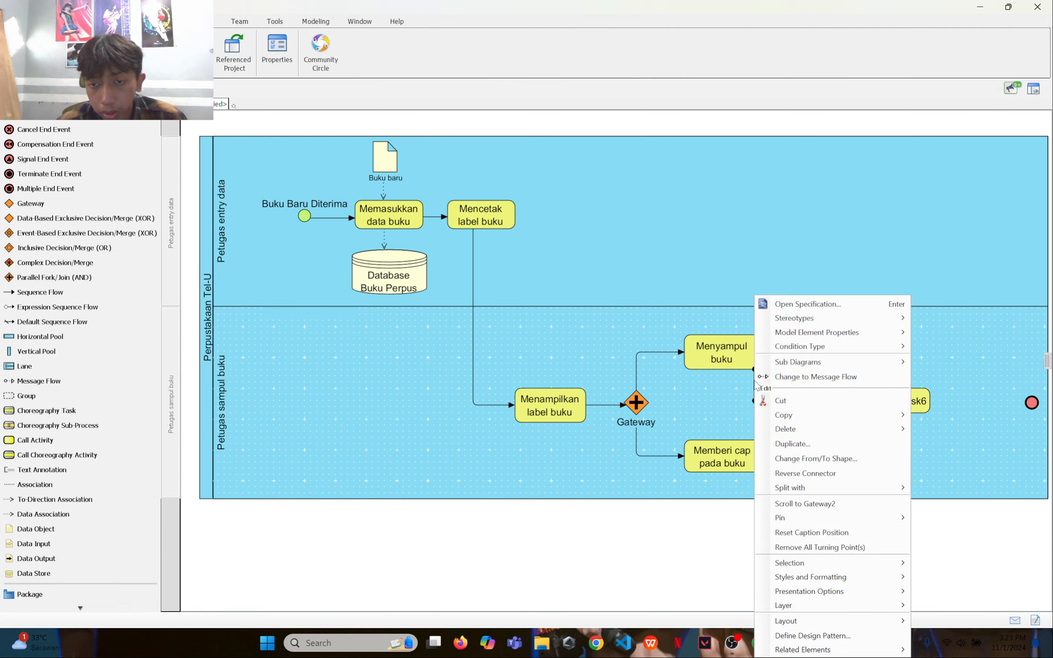
pyautogui.moveTo(895, 429)
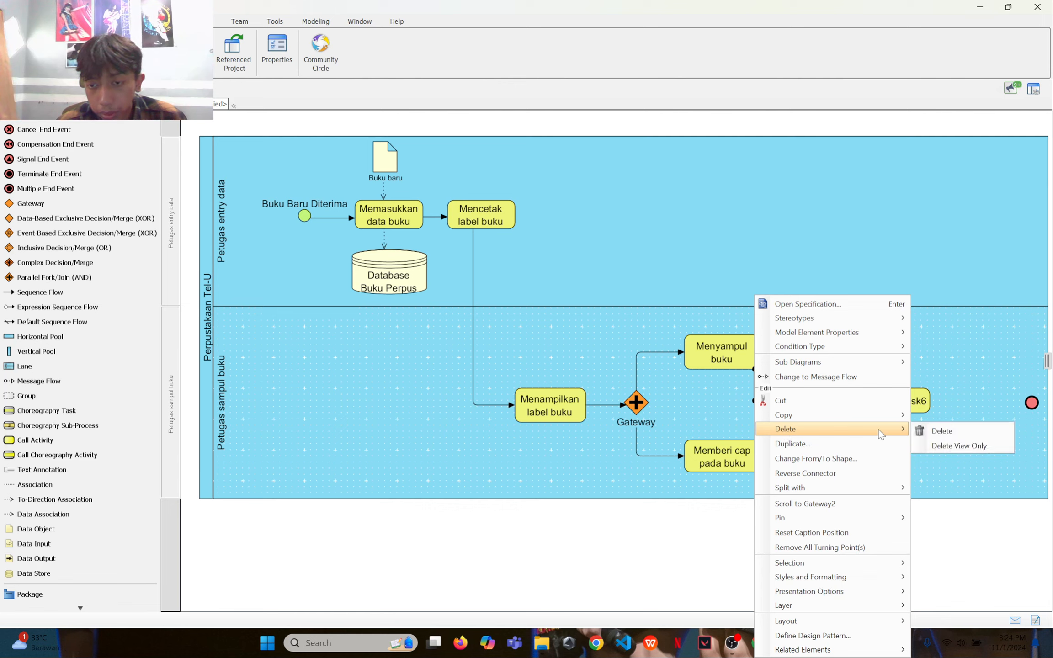
pyautogui.click(932, 430)
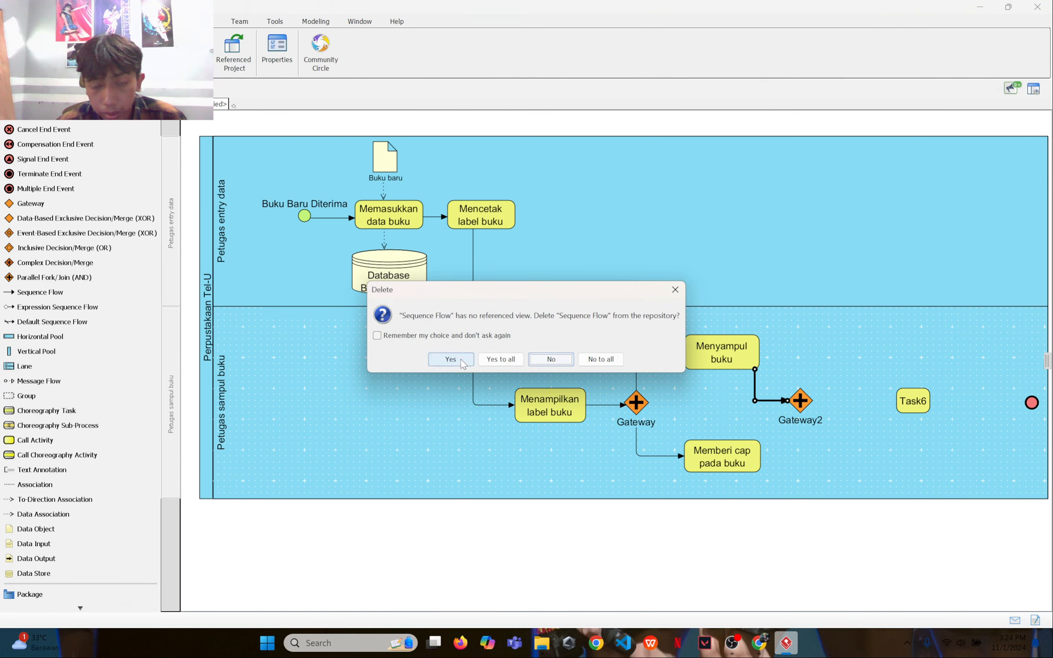
pyautogui.click(451, 359)
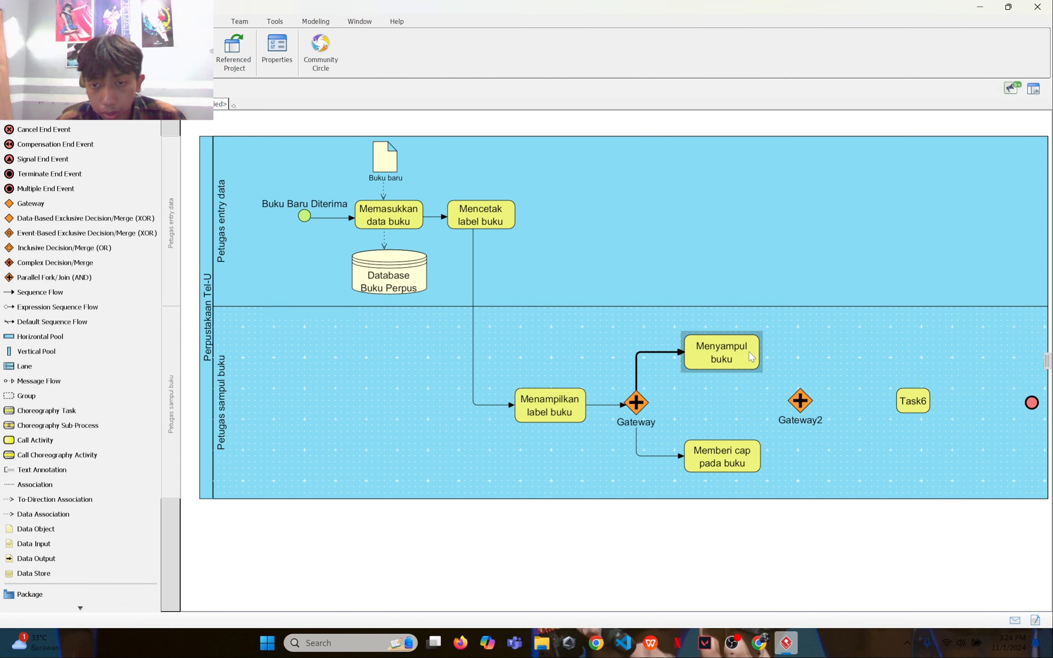
# Step: Move the second gateway slightly farther from the "Menyampul buku" and "Memberi cap pada buku" tasks
pyautogui.click(40, 292)
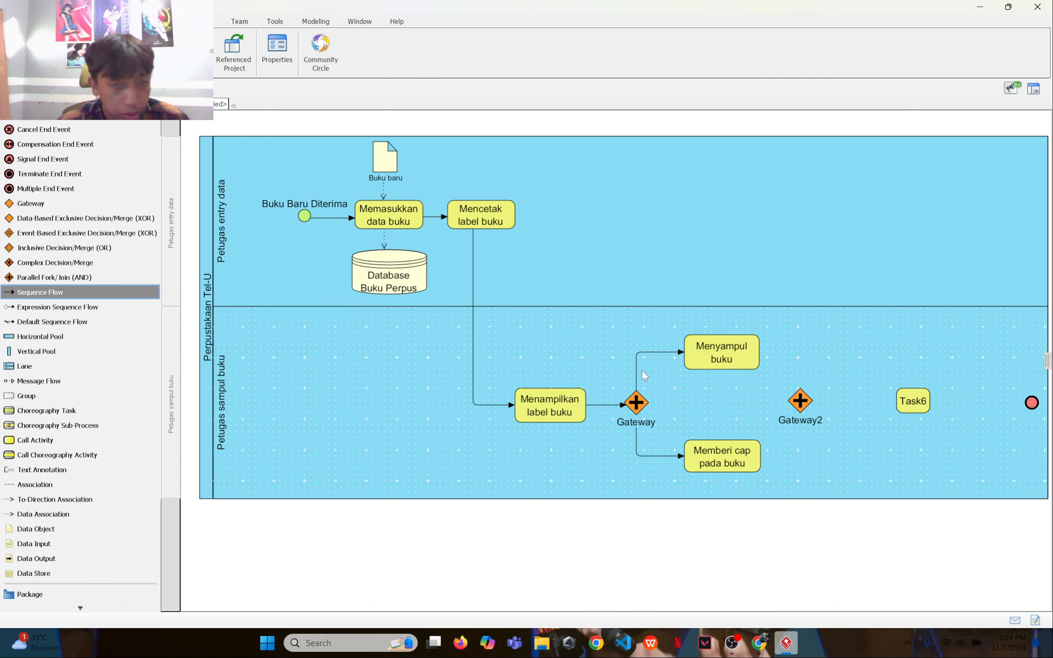
pyautogui.rightClick(792, 347)
pyautogui.click(761, 420)
pyautogui.click(800, 405)
pyautogui.moveTo(801, 406)
pyautogui.mouseDown()
pyautogui.moveTo(673, 406)
pyautogui.moveTo(811, 407)
pyautogui.mouseUp()
# Step: Draw a sequence flow from "Menyampul buku" to the second gateway, routed so that it enters the gateway from above
pyautogui.click(744, 362)
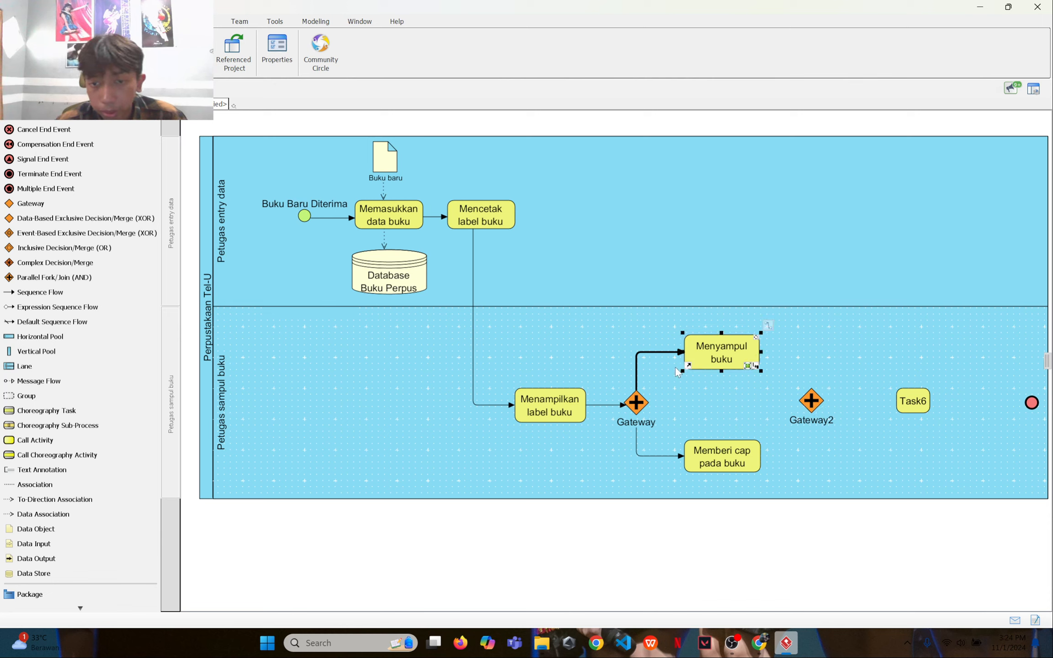
pyautogui.click(14, 292)
pyautogui.click(740, 354)
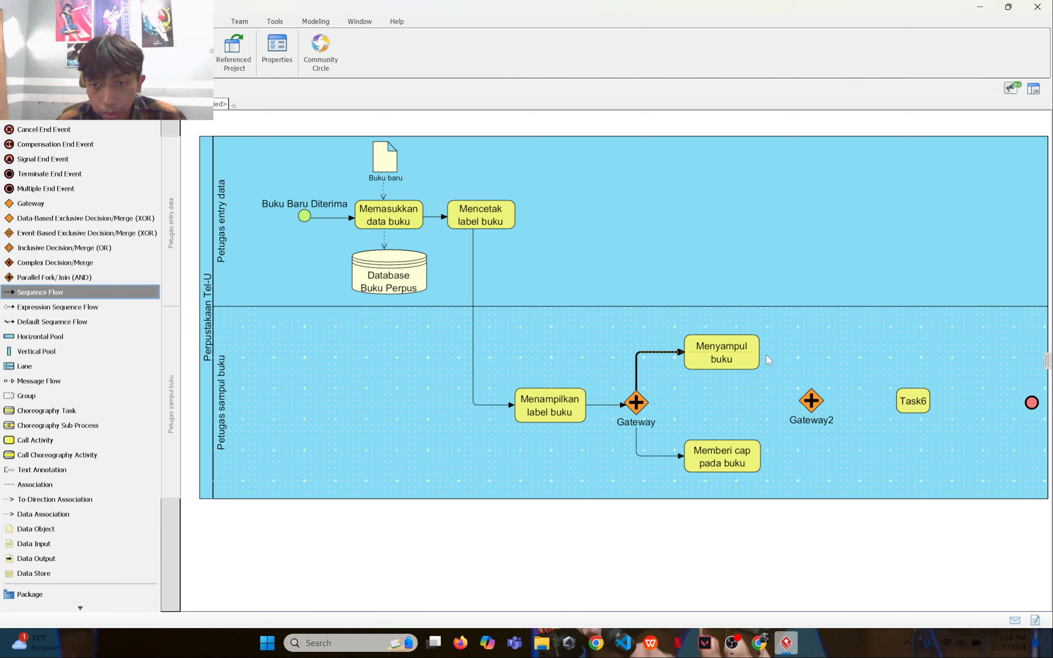
pyautogui.click(813, 401)
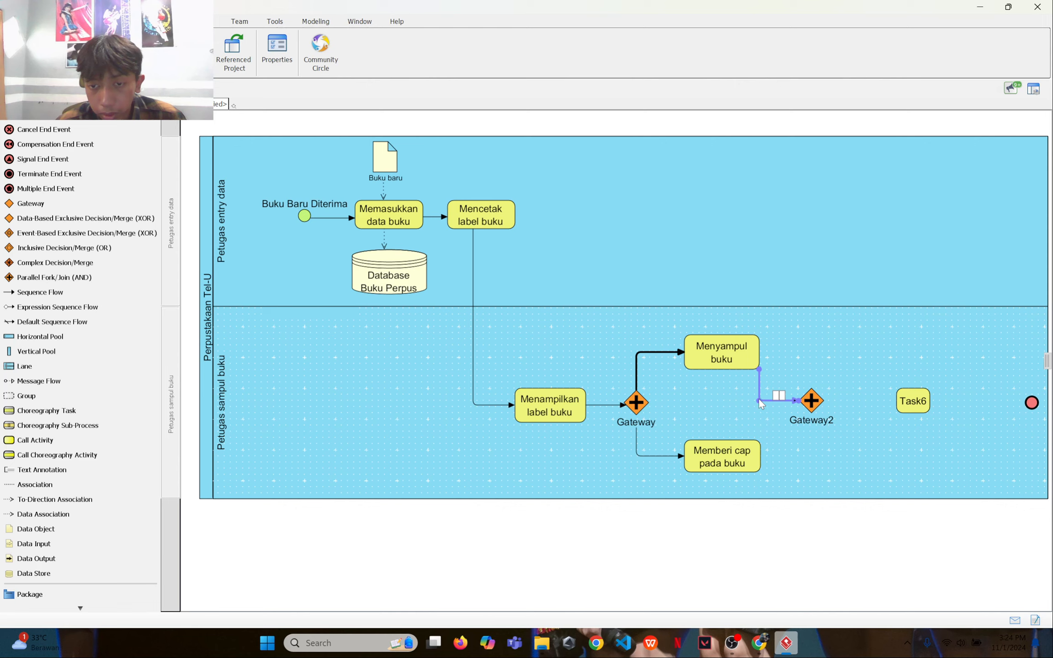
pyautogui.moveTo(759, 402); pyautogui.dragTo(816, 356)
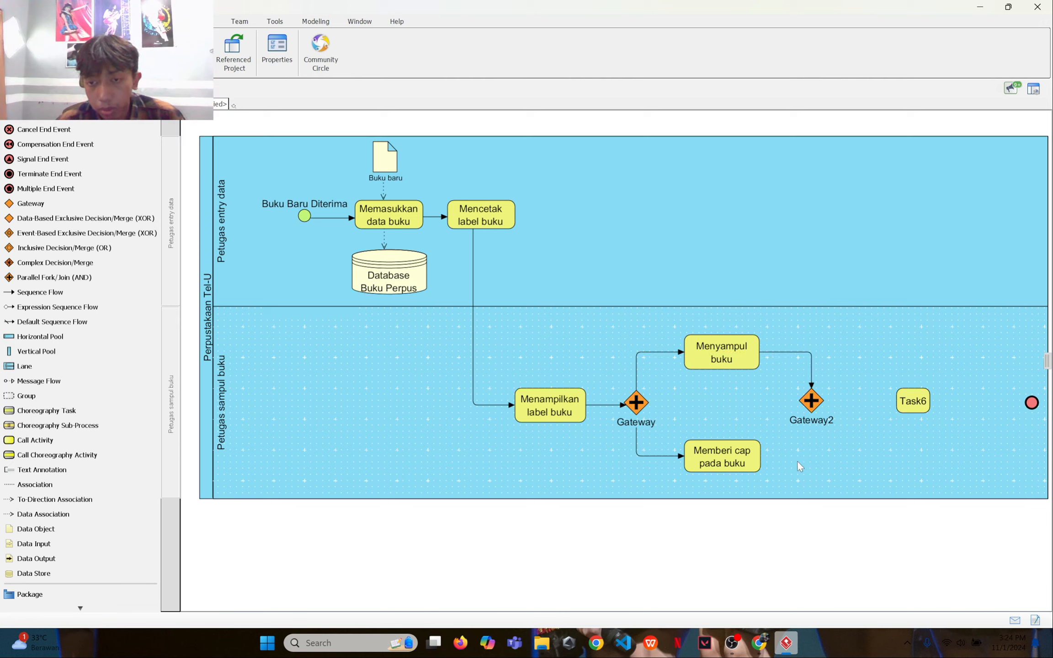
# Step: Remove the name labels of both parallel gateways in the "Petugas sampul buku" lane
pyautogui.click(813, 423)
pyautogui.doubleClick(813, 423)
pyautogui.press('BackSpace')
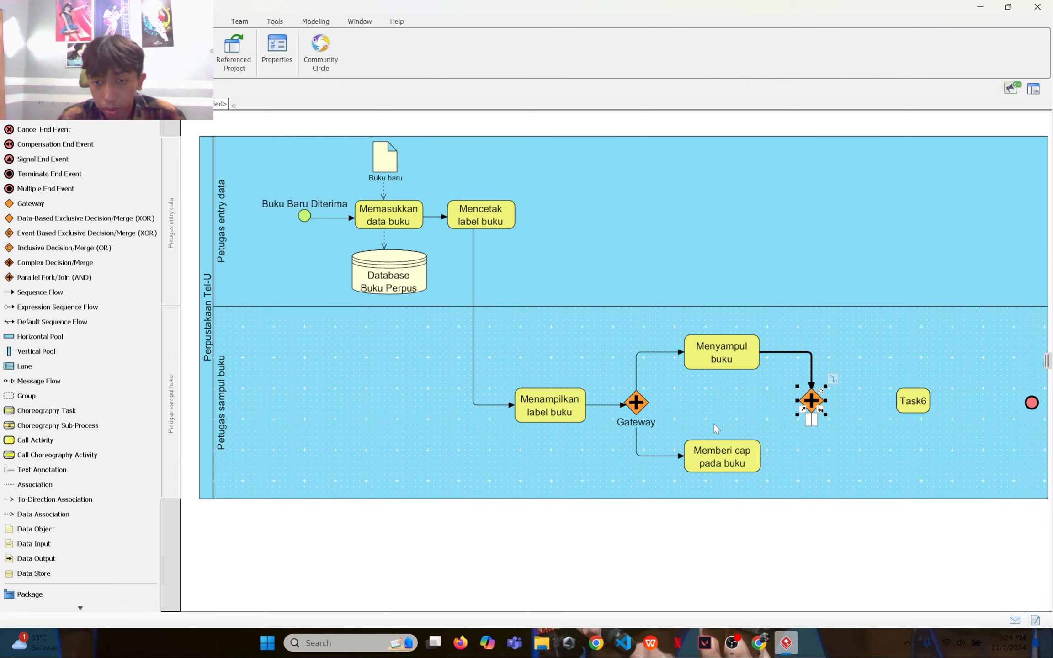
pyautogui.click(638, 422)
pyautogui.doubleClick(636, 422)
pyautogui.press('BackSpace')
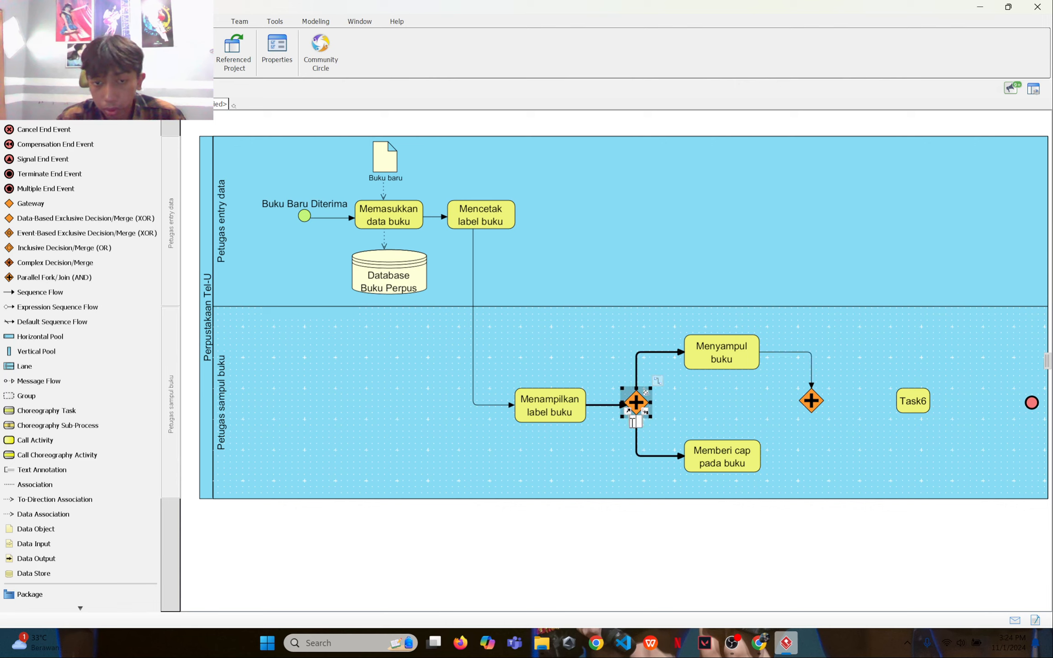
pyautogui.click(611, 467)
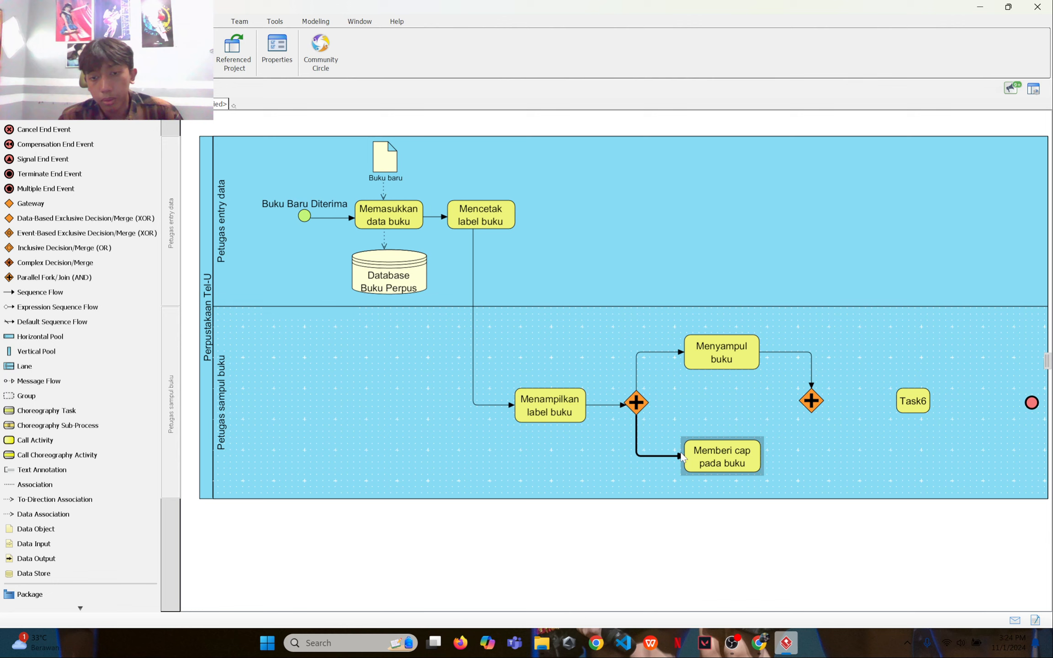
# Step: Draw sequence flows from "Memberi cap pada buku" to the second gateway and from that gateway to Task6
pyautogui.click(753, 457)
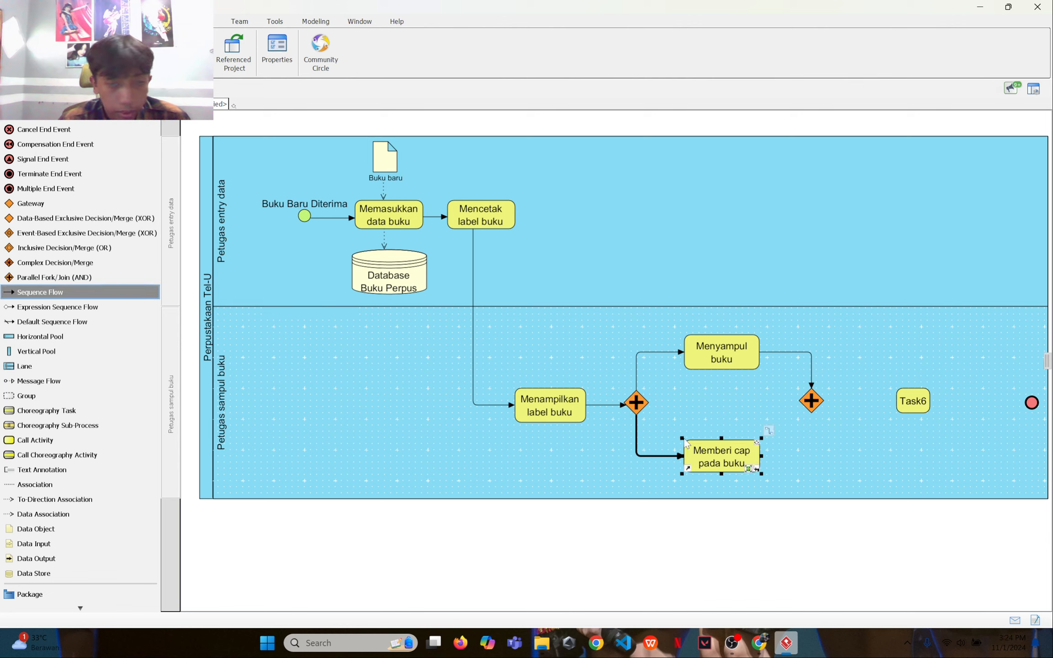
pyautogui.moveTo(753, 459); pyautogui.dragTo(812, 449)
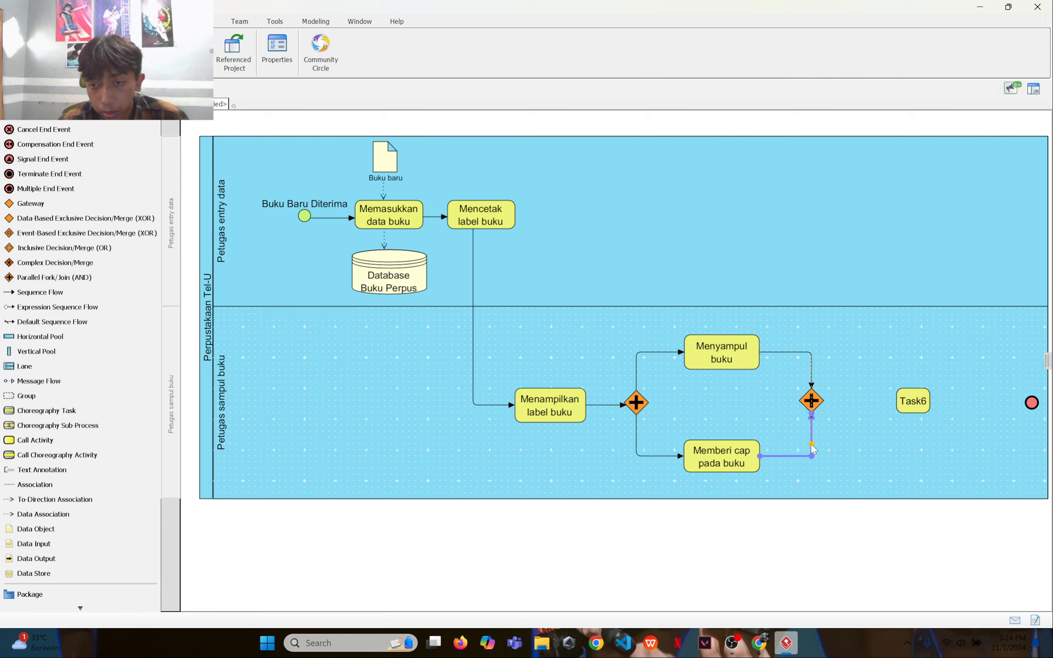
pyautogui.click(862, 460)
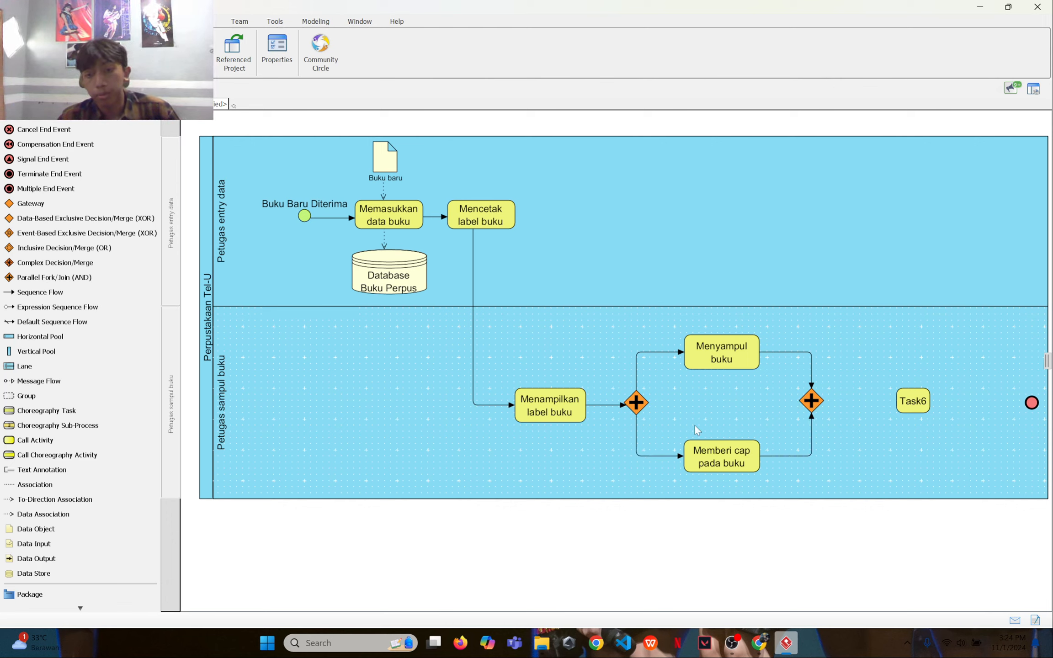
pyautogui.click(40, 292)
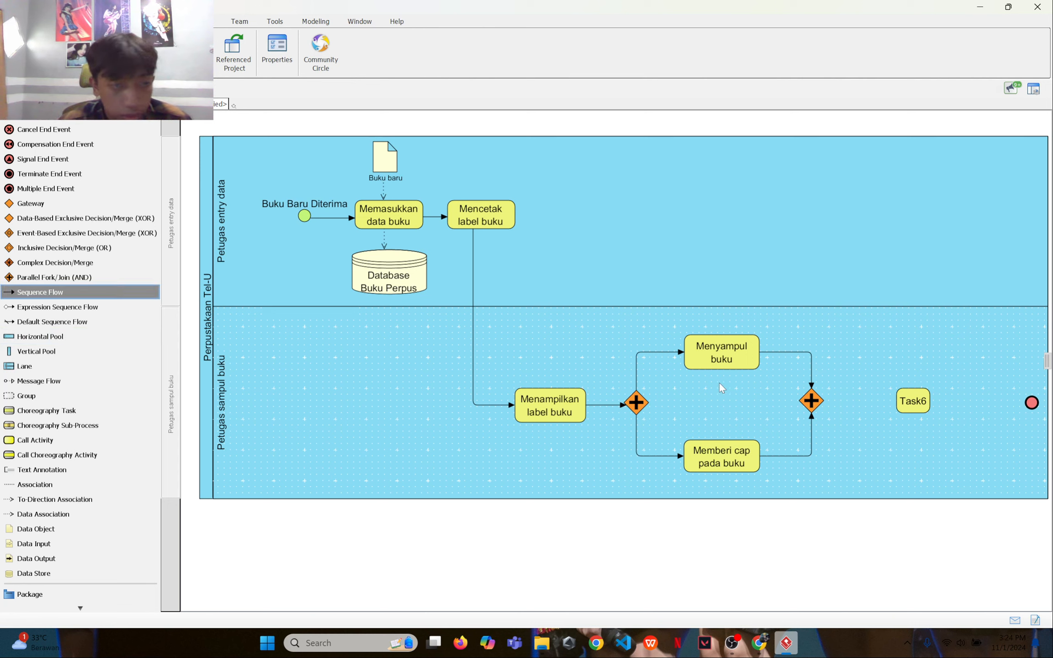
pyautogui.moveTo(822, 396); pyautogui.dragTo(902, 404)
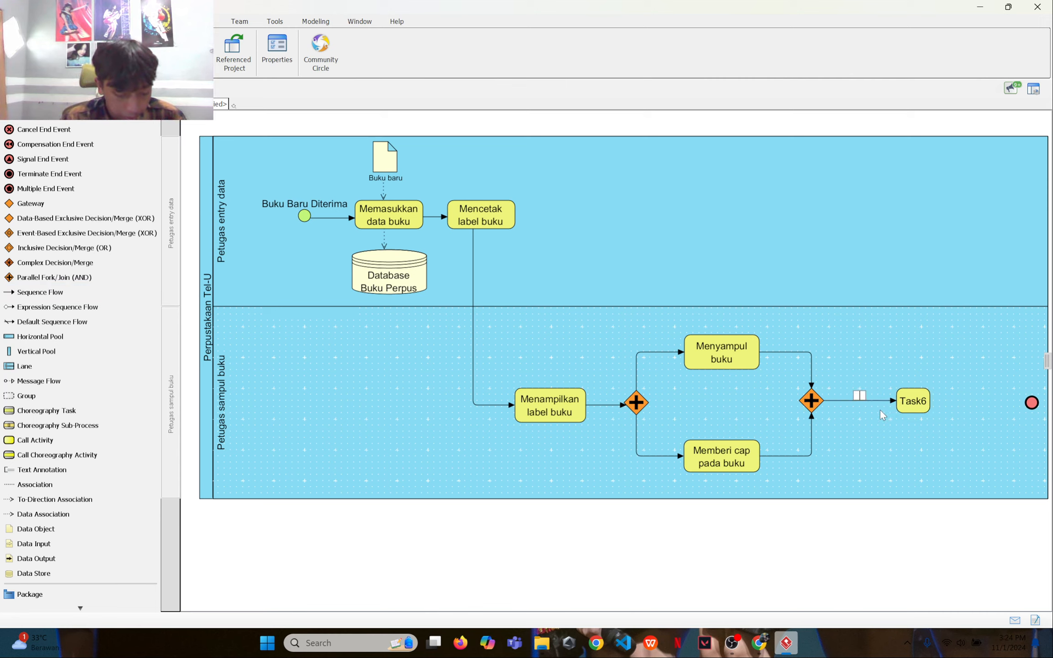
# Step: Rename Task6 as "Meletakkan buku di rak"
pyautogui.doubleClick(913, 408)
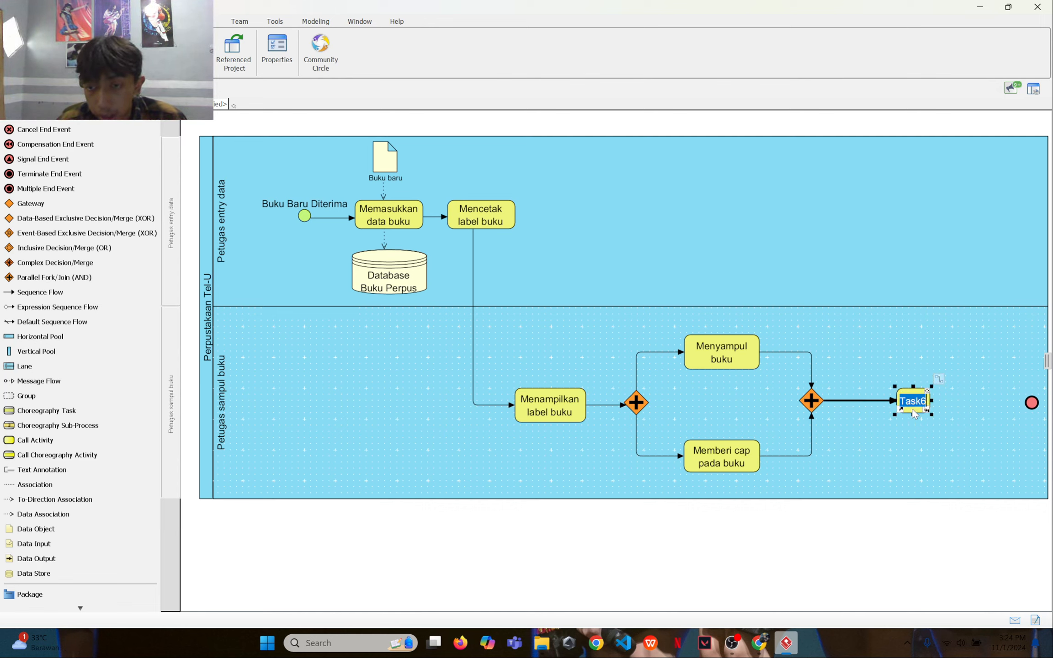
pyautogui.write('Me')
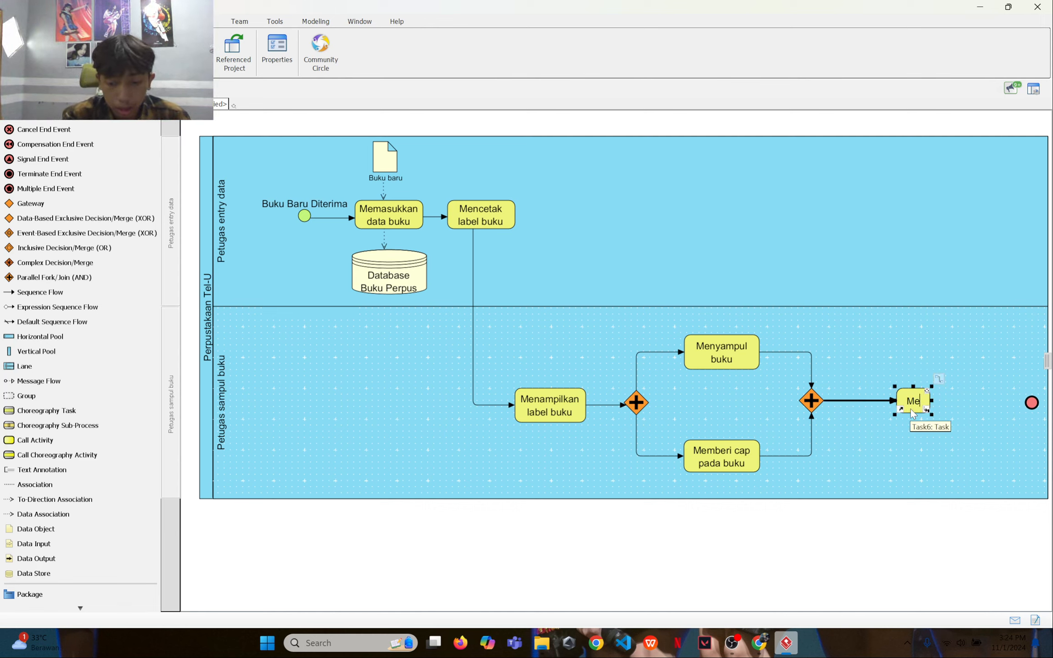
pyautogui.write('letak')
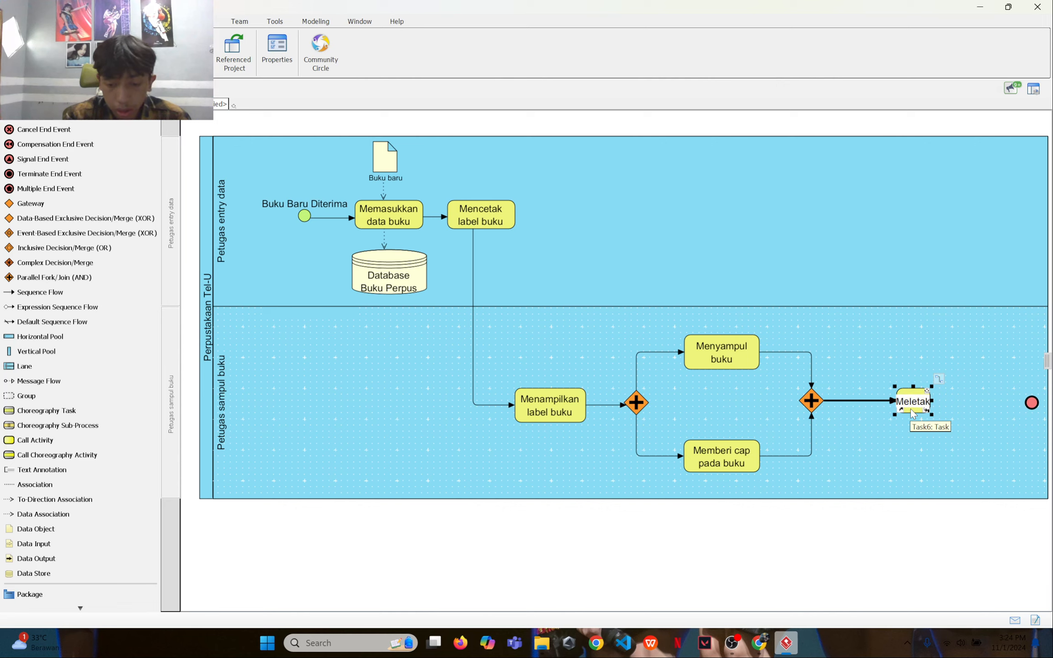
pyautogui.write('kan b')
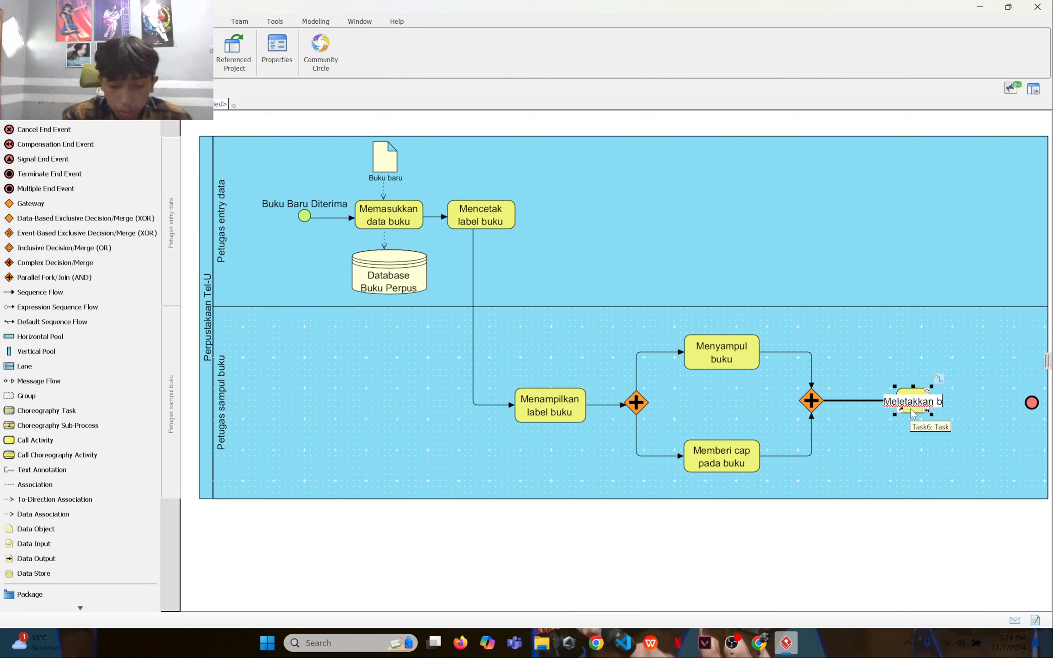
pyautogui.write('uku di')
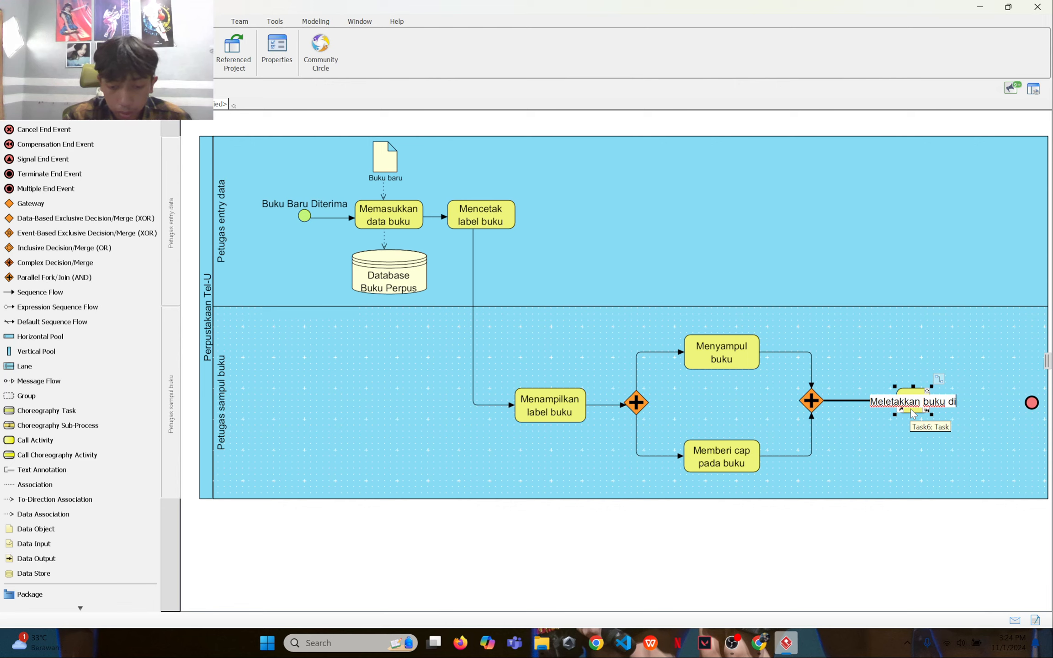
pyautogui.write(' rak')
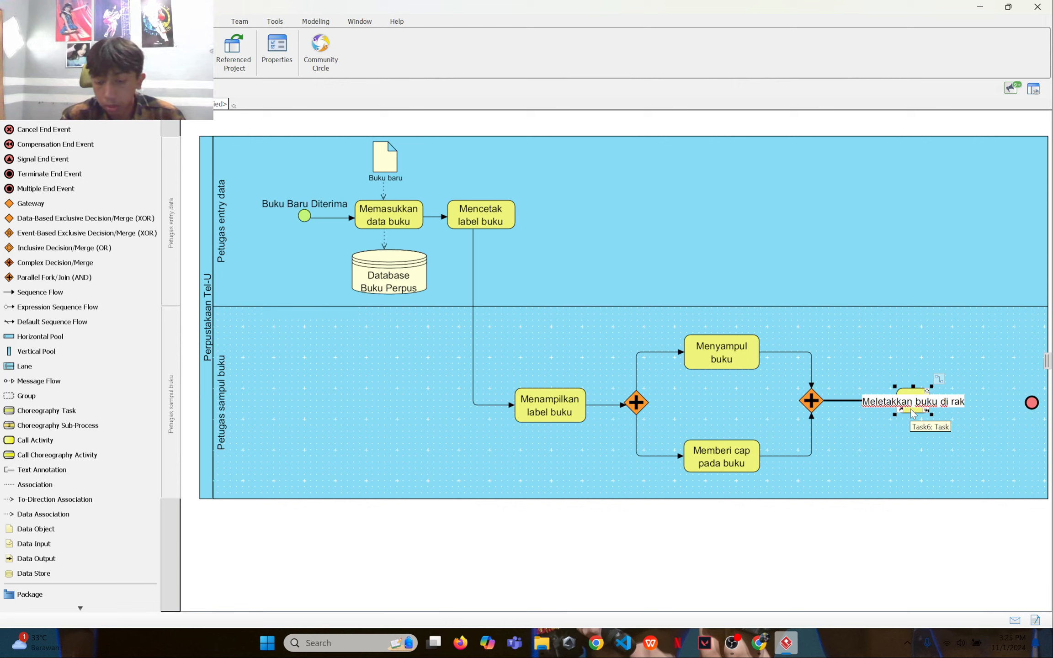
pyautogui.press('Return')
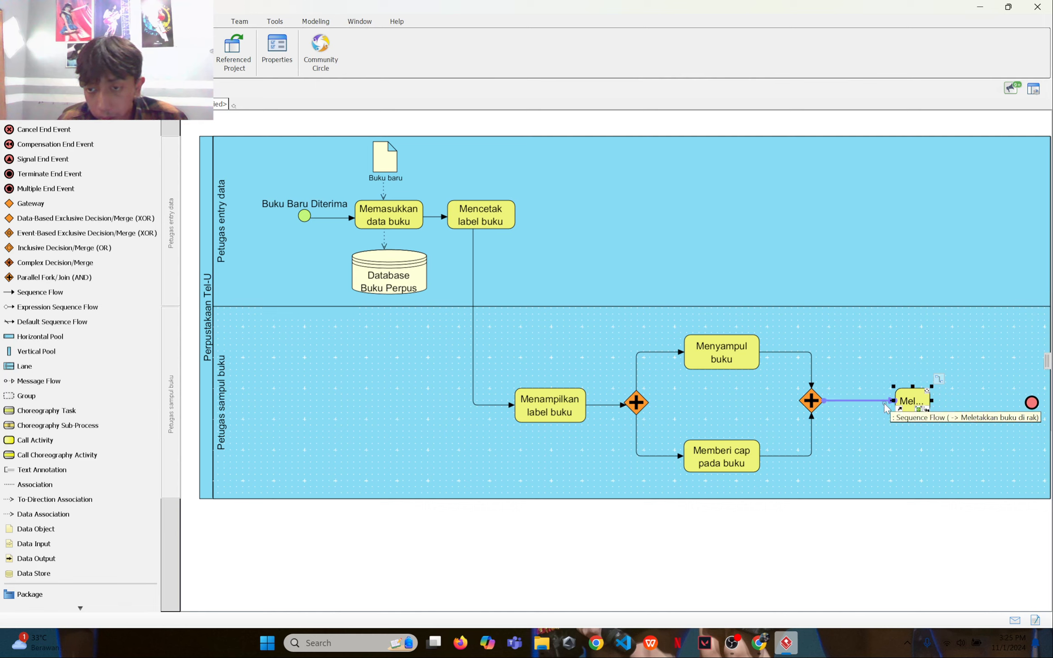
# Step: Enlarge the "Meletakkan buku di rak" task to fit its name and center it between the second gateway and the end event
pyautogui.moveTo(852, 404); pyautogui.dragTo(823, 397)
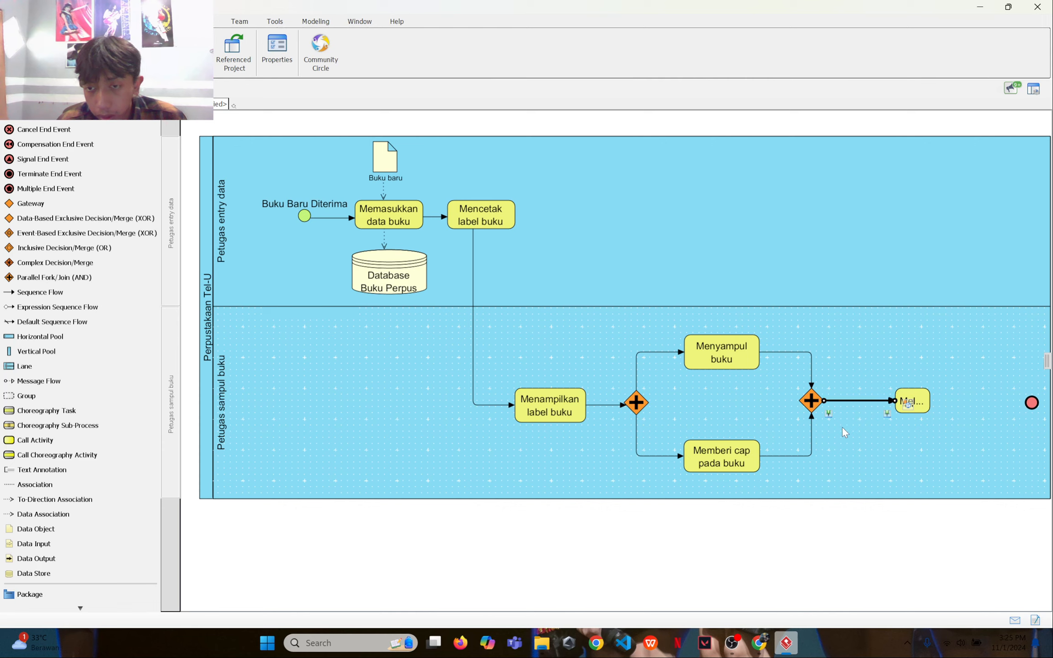
pyautogui.click(927, 405)
pyautogui.moveTo(931, 401); pyautogui.dragTo(926, 374)
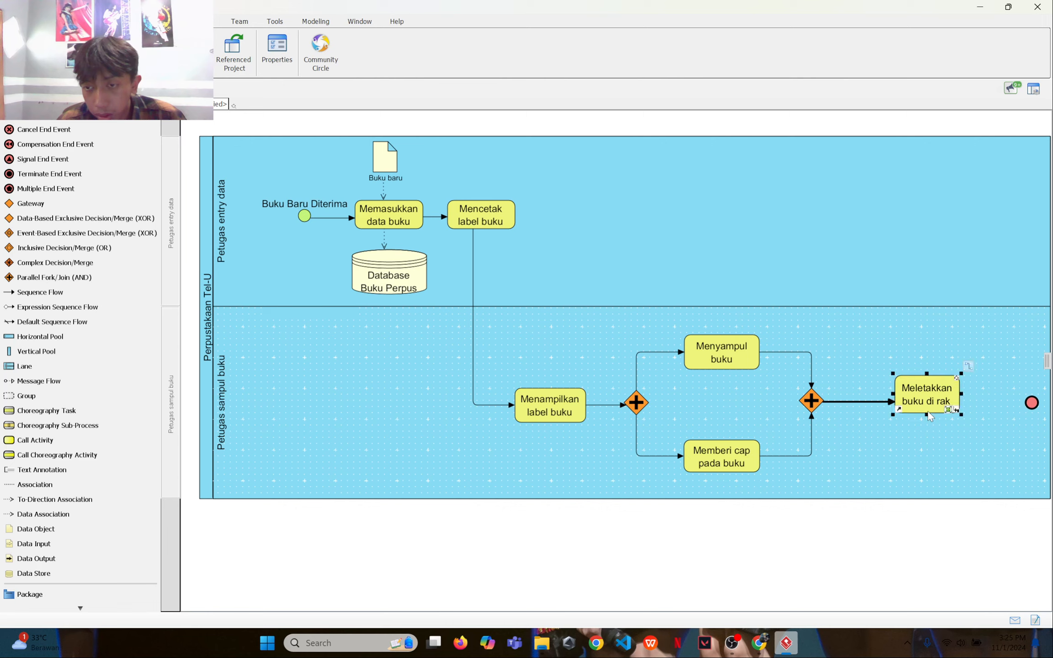
pyautogui.moveTo(926, 414)
pyautogui.mouseDown()
pyautogui.moveTo(927, 424)
pyautogui.moveTo(933, 403)
pyautogui.mouseUp()
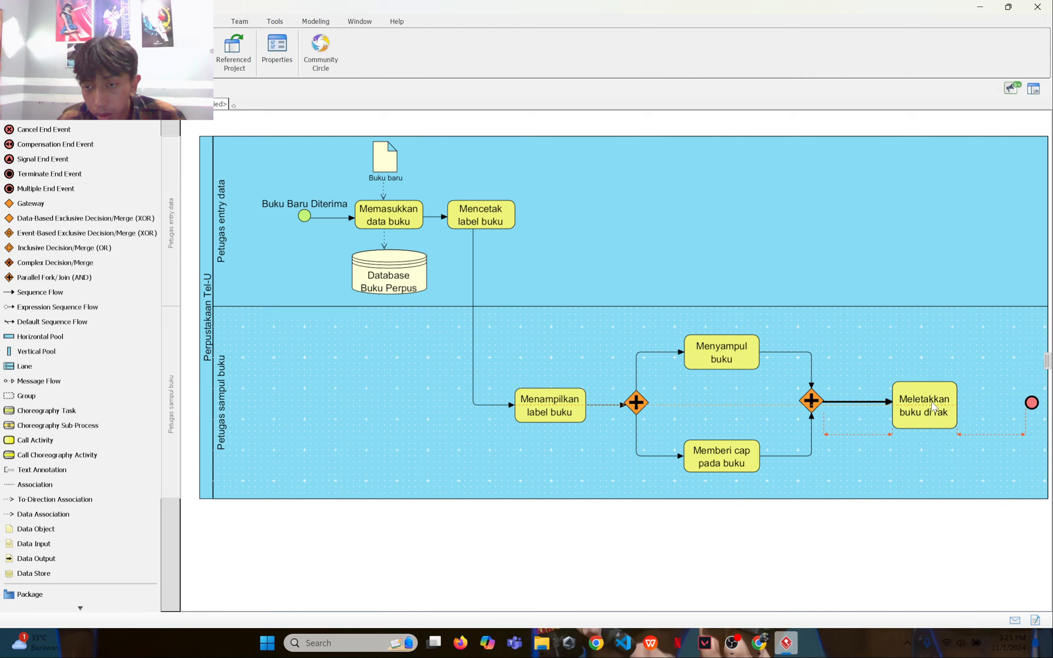
pyautogui.moveTo(931, 401); pyautogui.dragTo(931, 401)
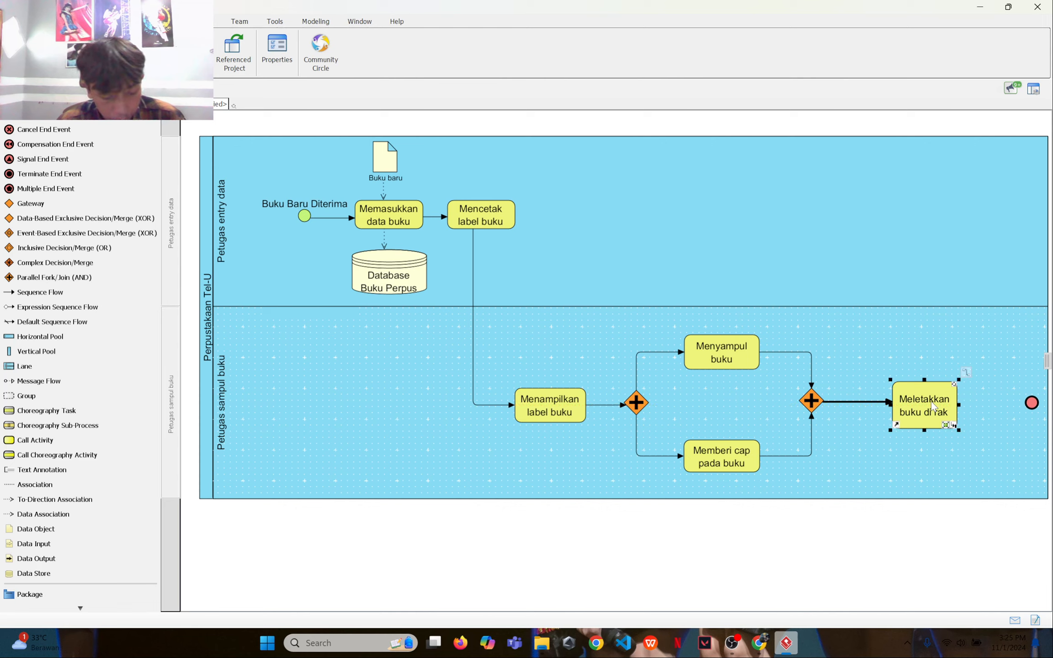
# Step: Make the "Meletakkan buku di rak" task slightly shorter and wider
pyautogui.click(920, 456)
pyautogui.click(911, 417)
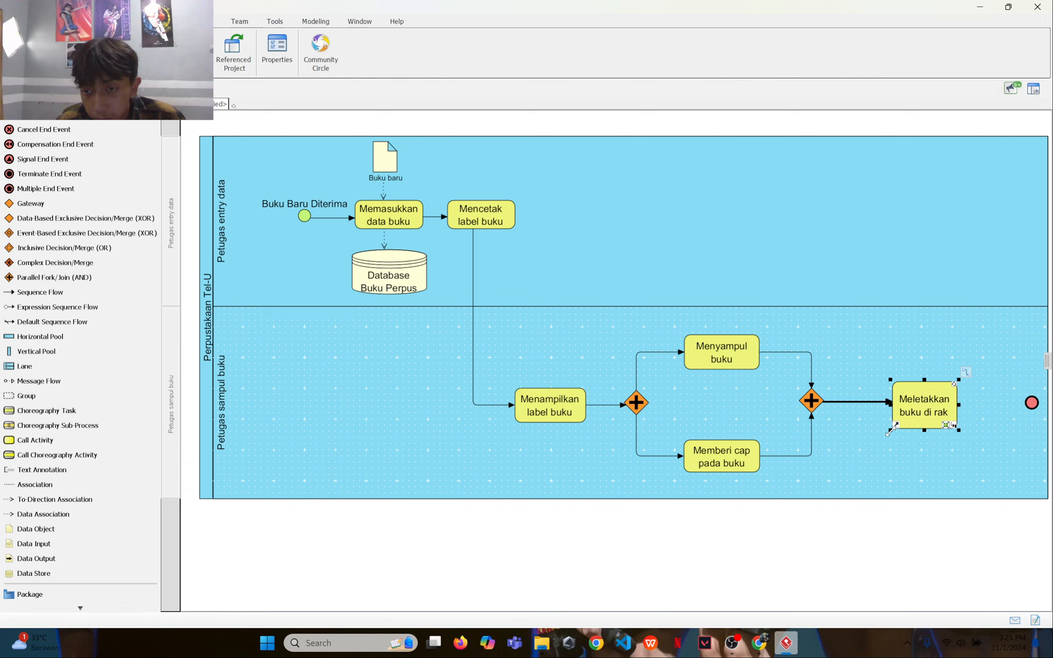
pyautogui.moveTo(892, 428); pyautogui.dragTo(889, 425)
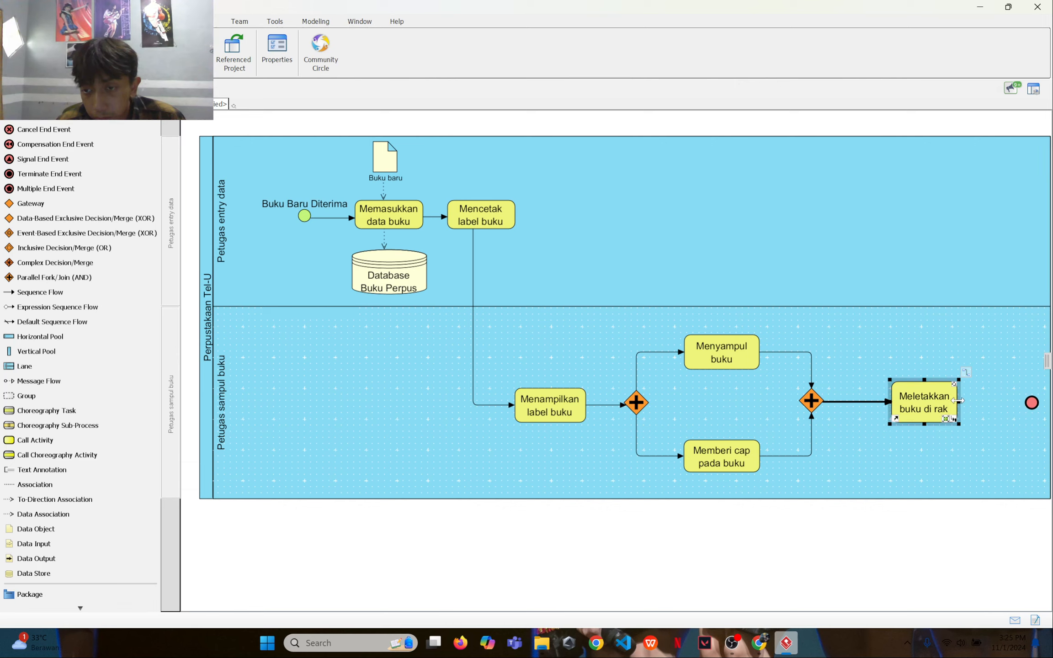
pyautogui.moveTo(958, 402); pyautogui.dragTo(966, 400)
pyautogui.click(956, 440)
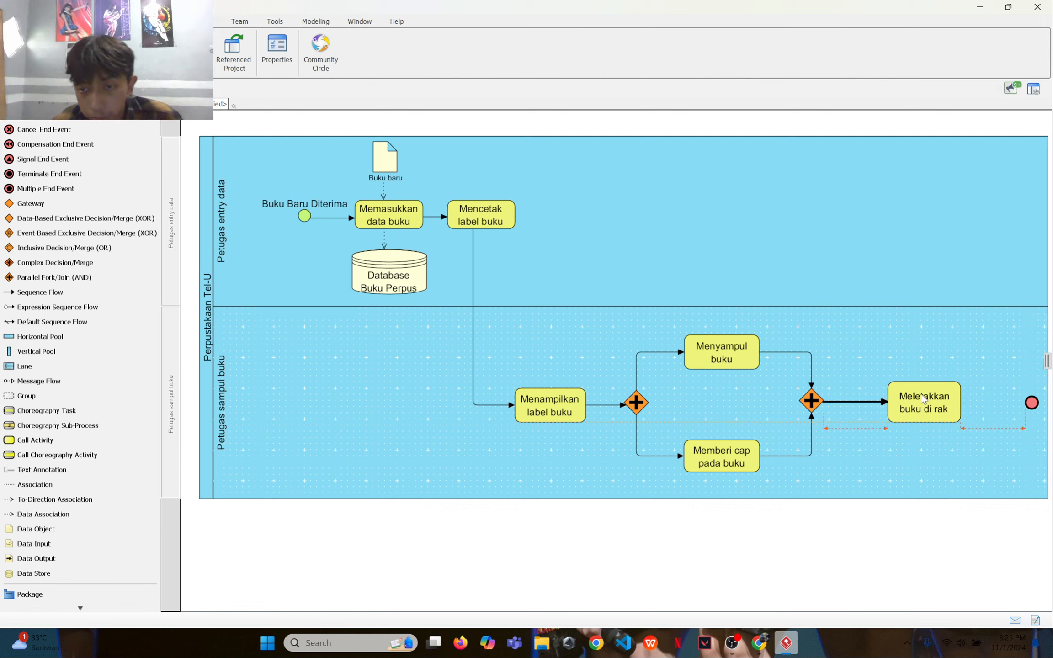
# Step: Move the "Meletakkan buku di rak" task and the end event closer to the second gateway
pyautogui.moveTo(928, 393); pyautogui.dragTo(914, 390)
pyautogui.moveTo(1026, 404); pyautogui.dragTo(1004, 404)
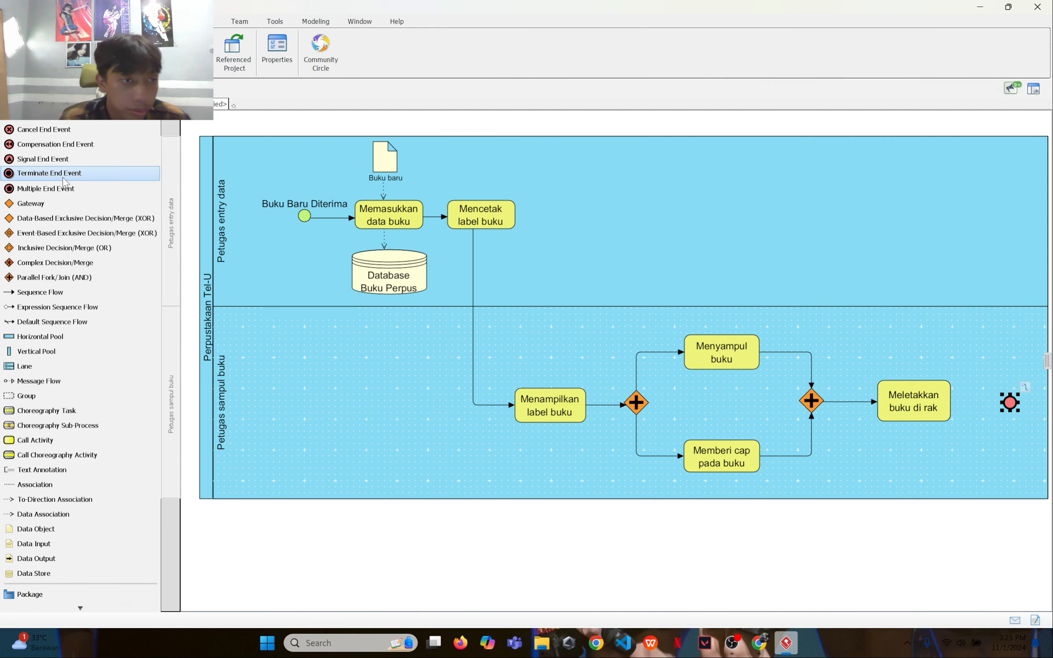
# Step: Connect the "Meletakkan buku di rak" task to the end event with a sequence flow
pyautogui.scroll(12, 66, 192)
pyautogui.scroll(3, 66, 192)
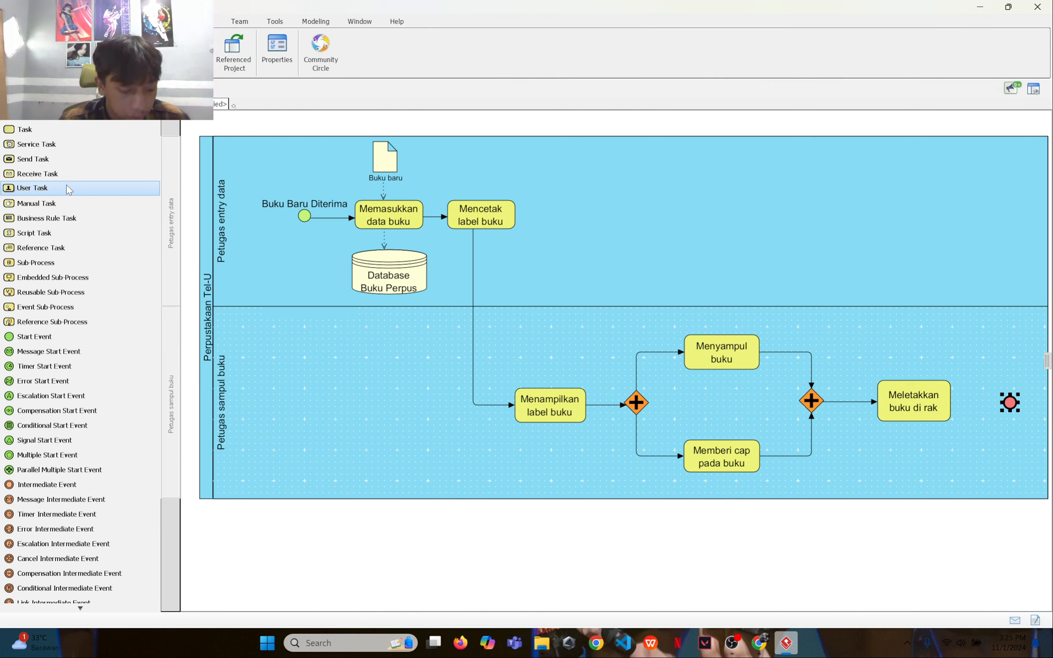
pyautogui.scroll(-6, 45, 249)
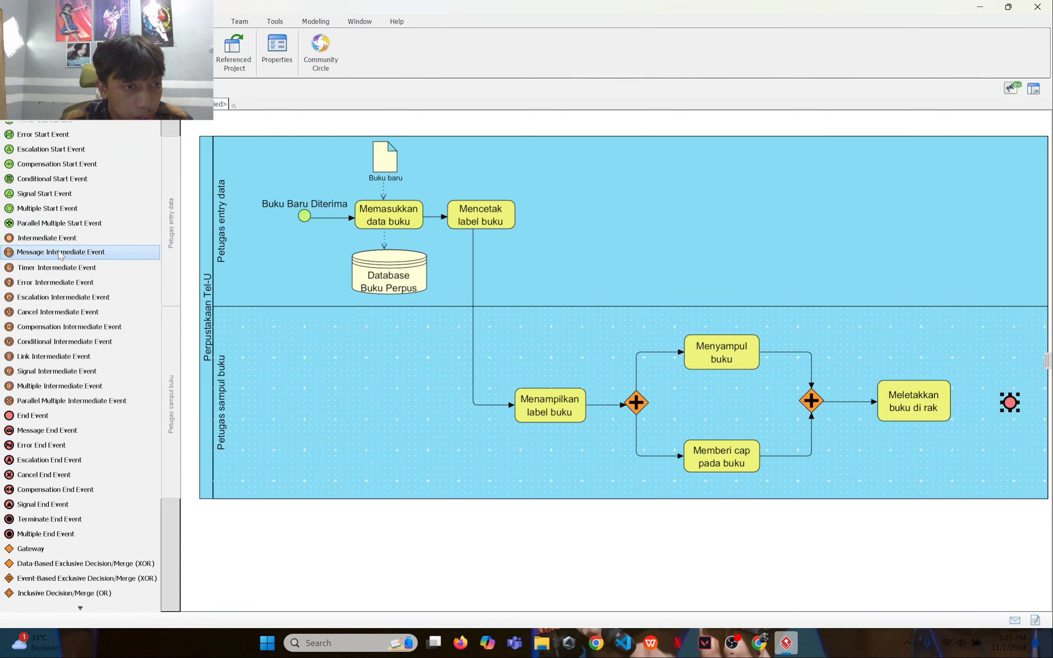
pyautogui.scroll(-9, 48, 362)
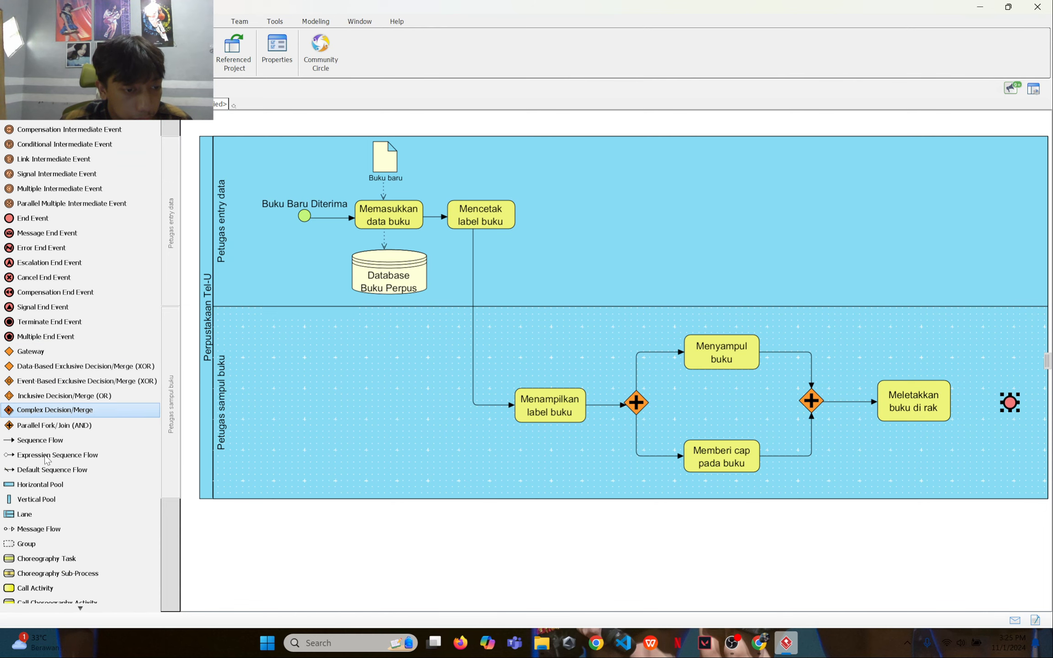
pyautogui.click(45, 440)
pyautogui.moveTo(940, 401); pyautogui.dragTo(998, 402)
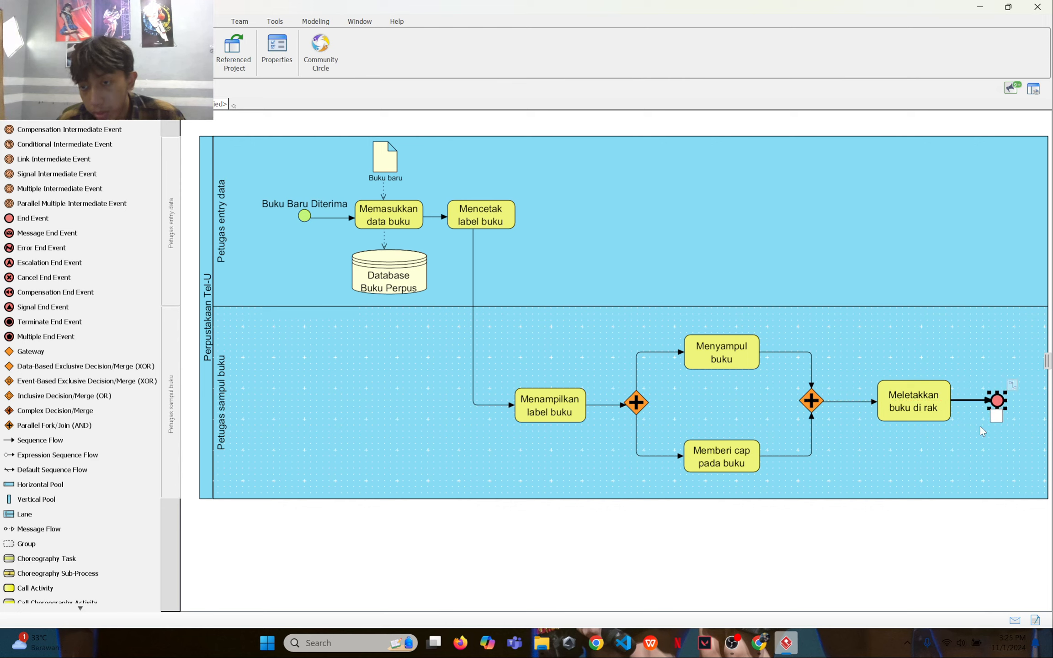
# Step: Name the end event "Buku siap dipinjam" and move its label slightly lower beneath the event
pyautogui.write('u')
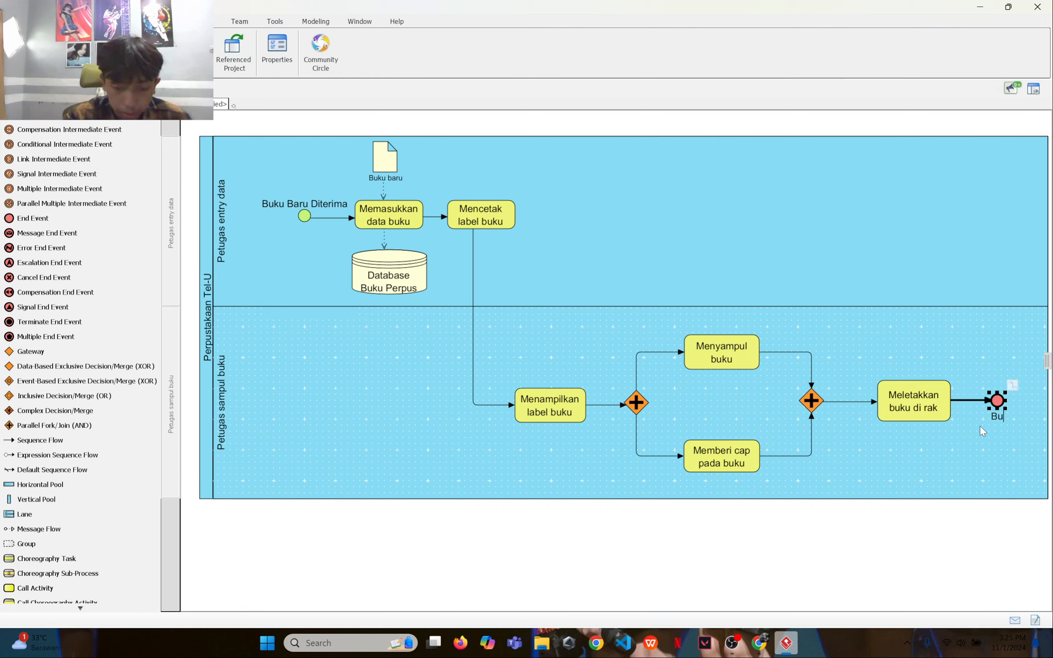
pyautogui.write('ku s')
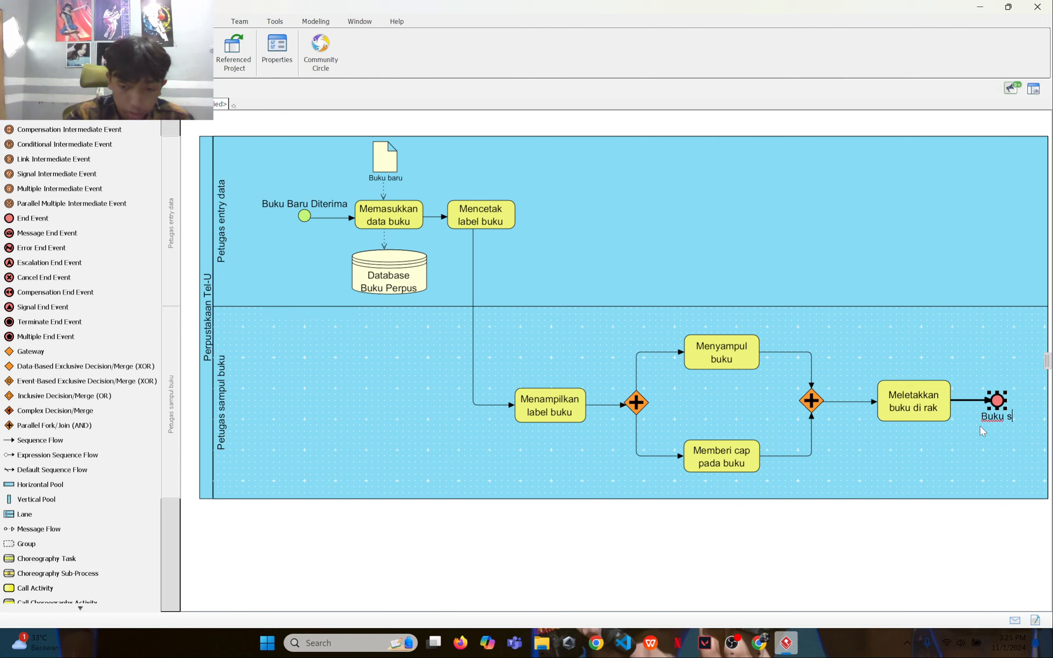
pyautogui.write('iap di')
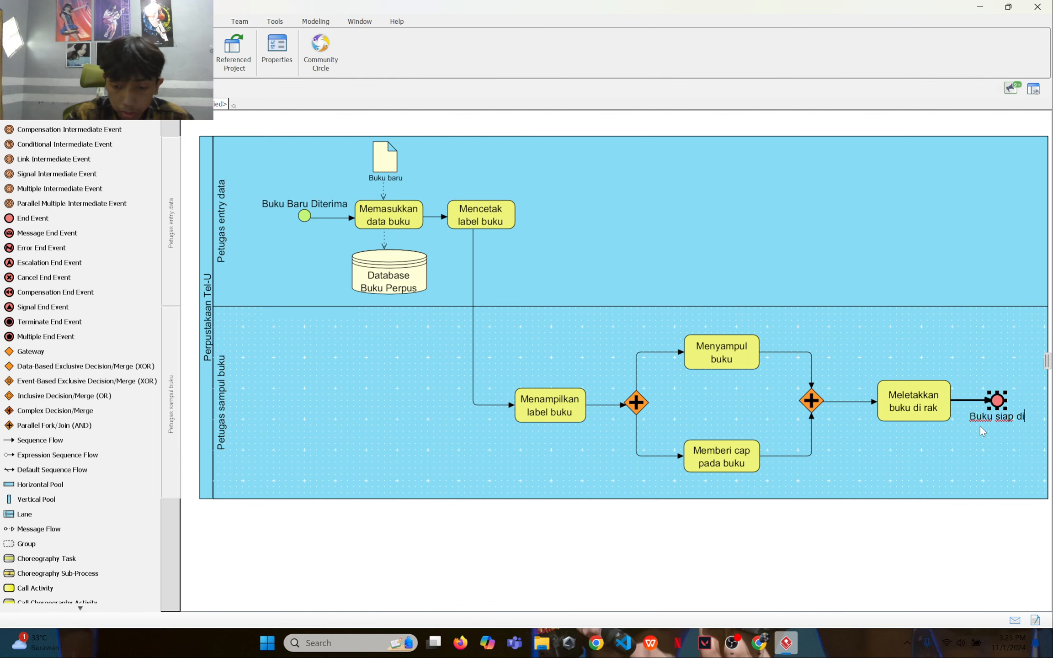
pyautogui.write('pinjam')
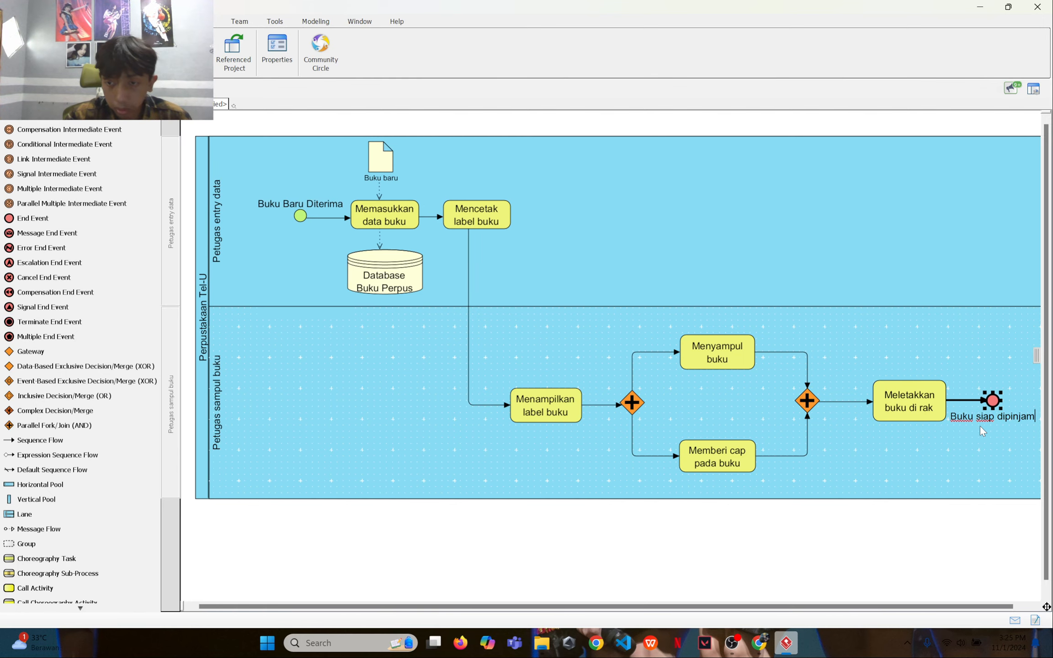
pyautogui.click(997, 423)
pyautogui.moveTo(997, 423)
pyautogui.mouseDown()
pyautogui.moveTo(1010, 383)
pyautogui.moveTo(1010, 427)
pyautogui.mouseUp()
pyautogui.moveTo(1005, 424); pyautogui.dragTo(1003, 427)
pyautogui.click(960, 534)
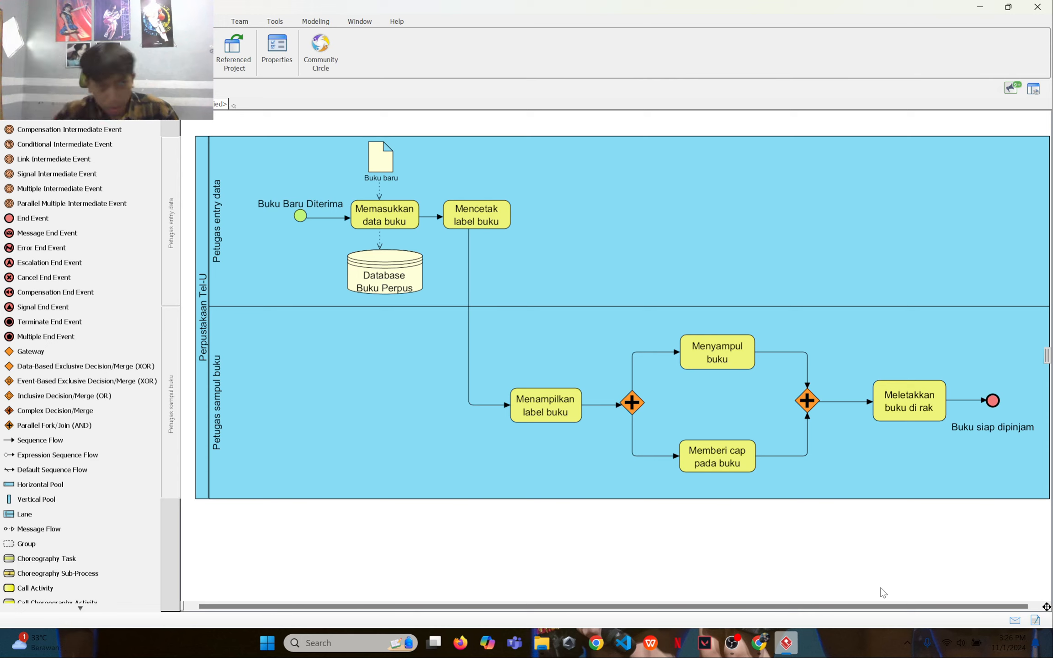
pyautogui.click(696, 448)
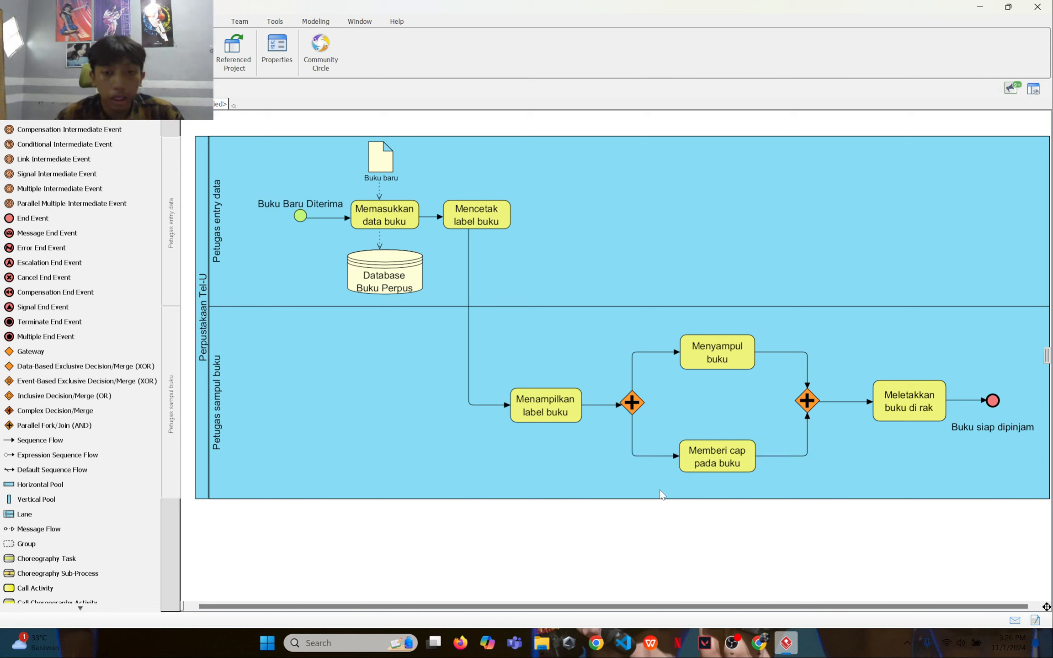
pyautogui.click(455, 420)
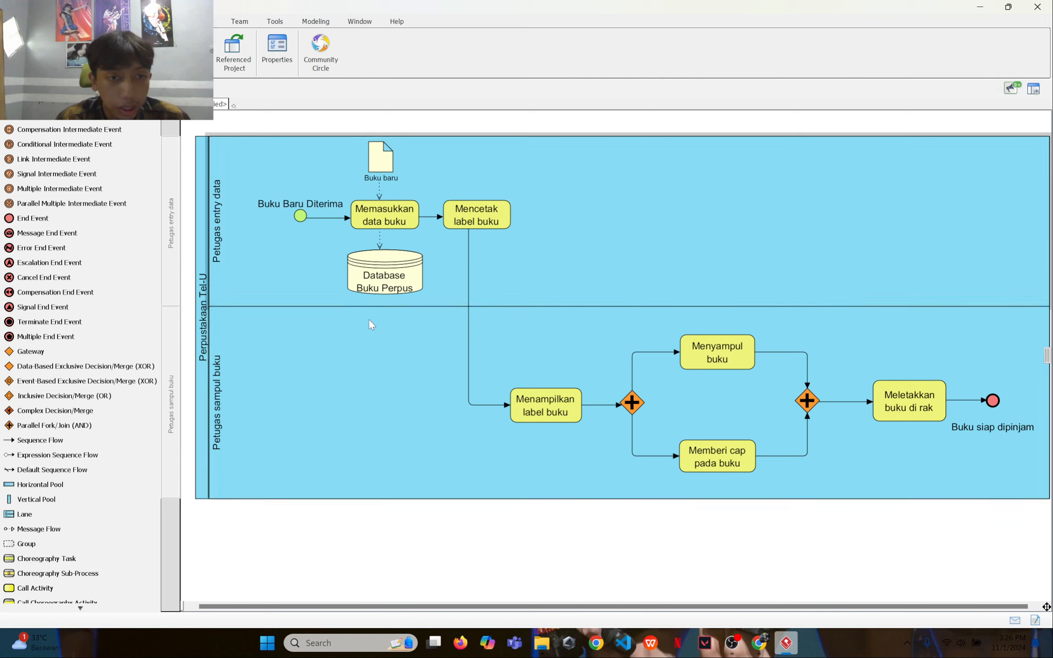
pyautogui.click(326, 321)
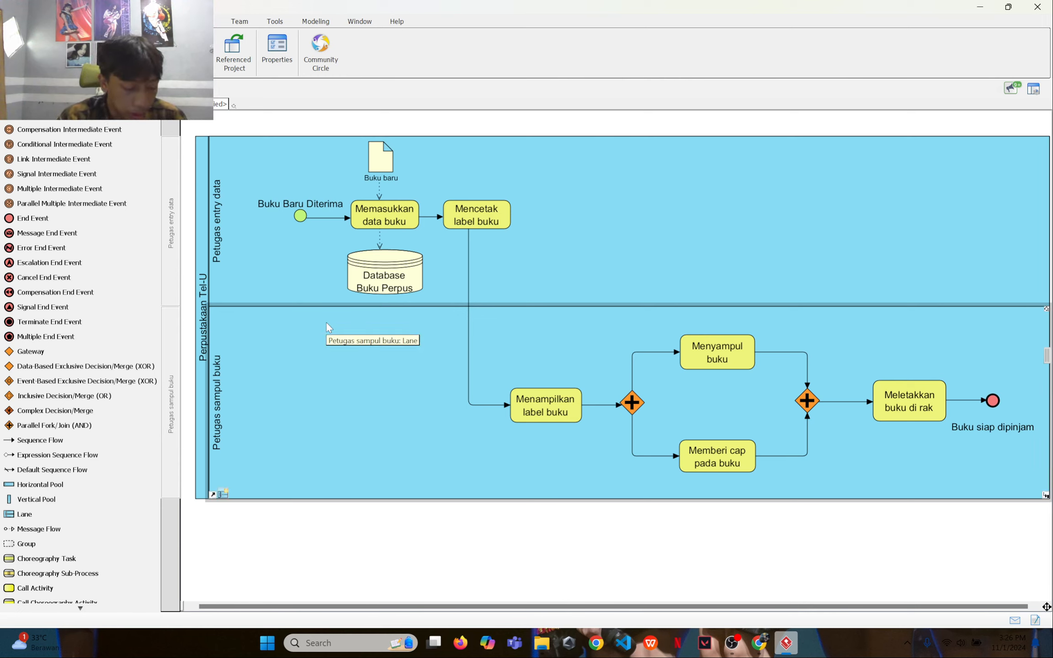
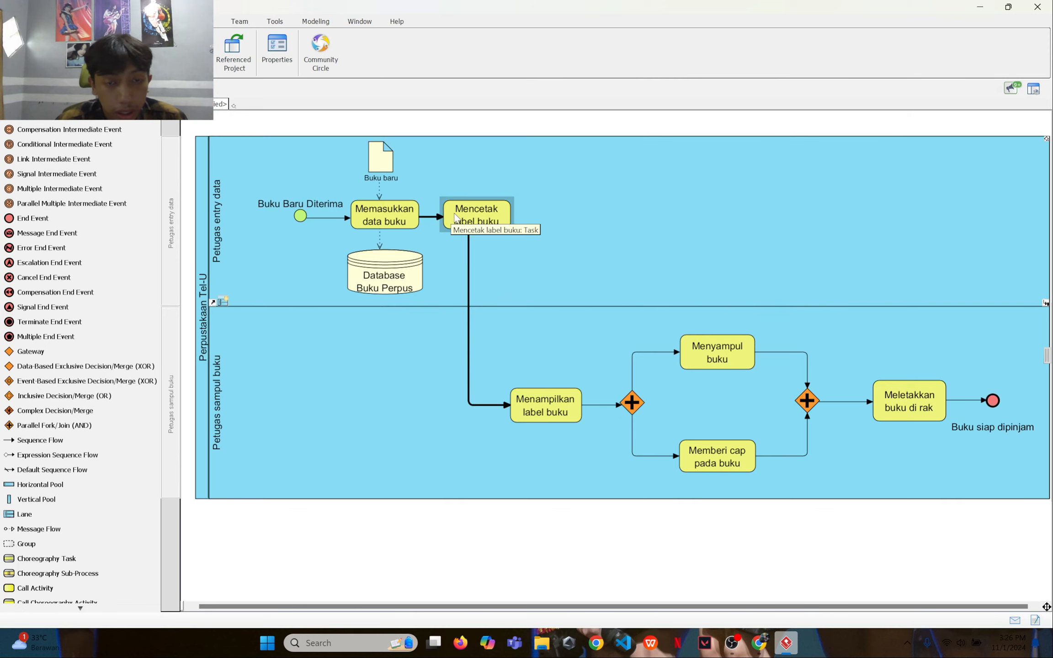
# Step: Make the "Memasukkan data buku" task's Dialog Regular 16 font the default for all shapes and apply it to the whole project
pyautogui.click(414, 215)
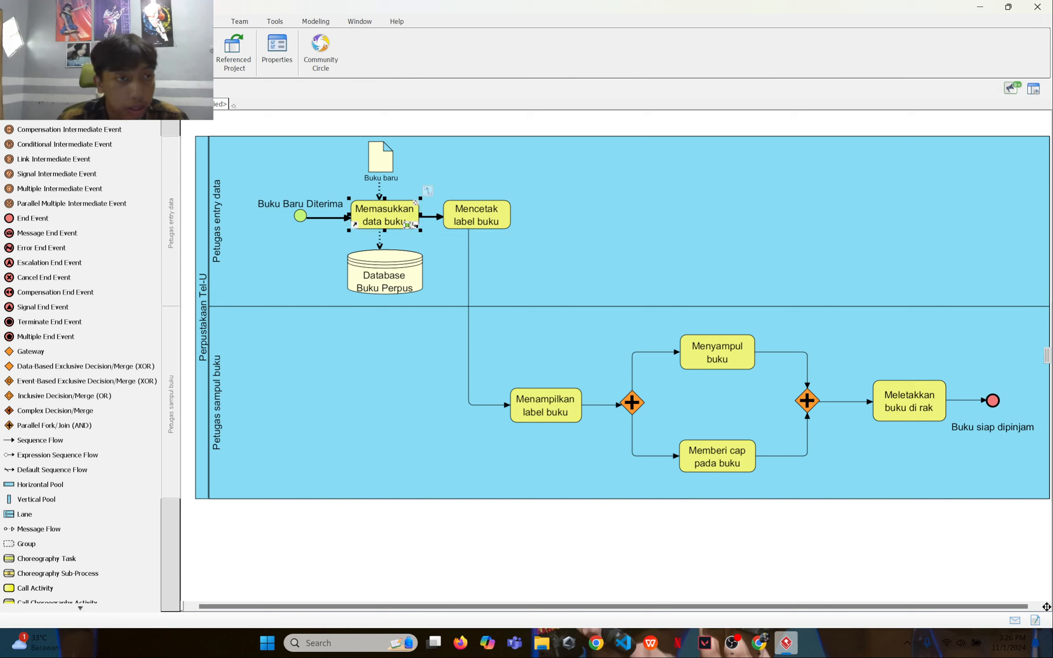
pyautogui.click(164, 22)
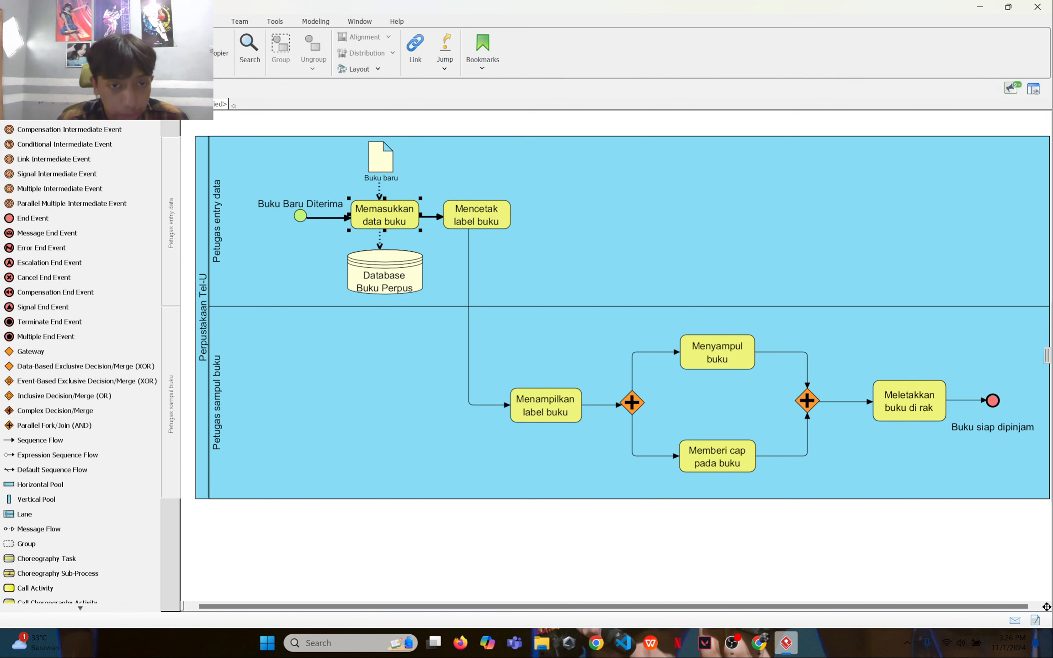
pyautogui.click(198, 38)
pyautogui.click(338, 236)
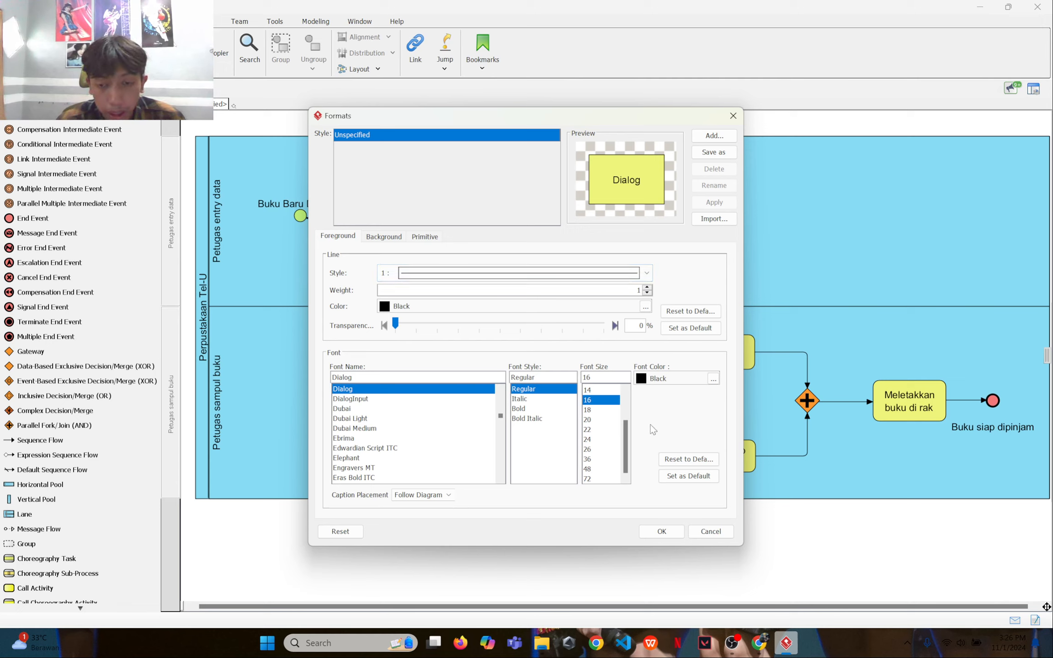
pyautogui.click(688, 477)
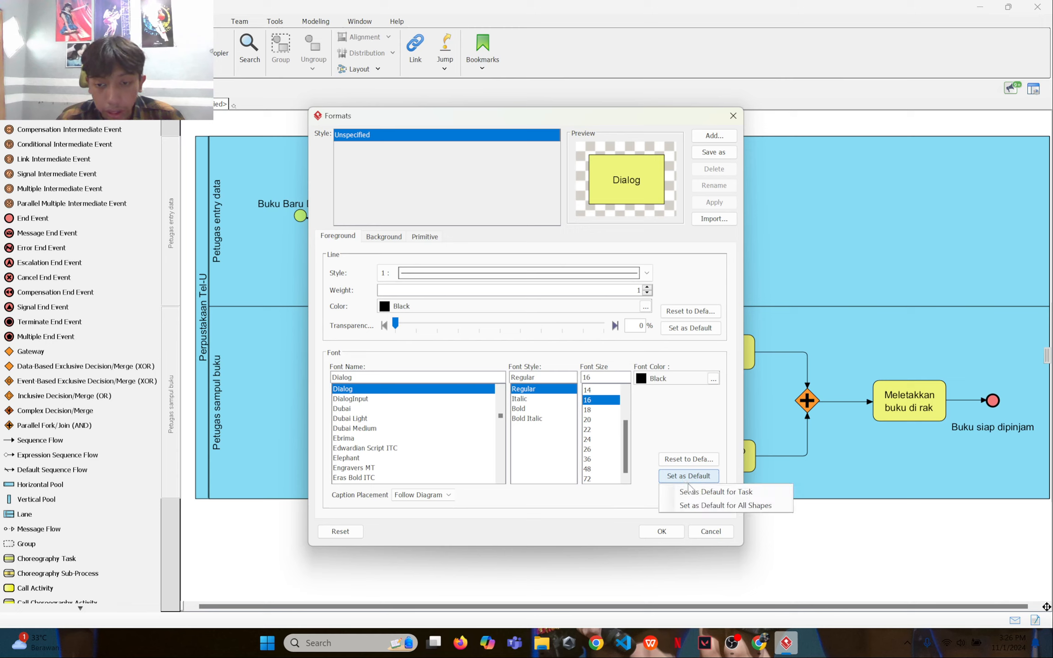
pyautogui.click(695, 504)
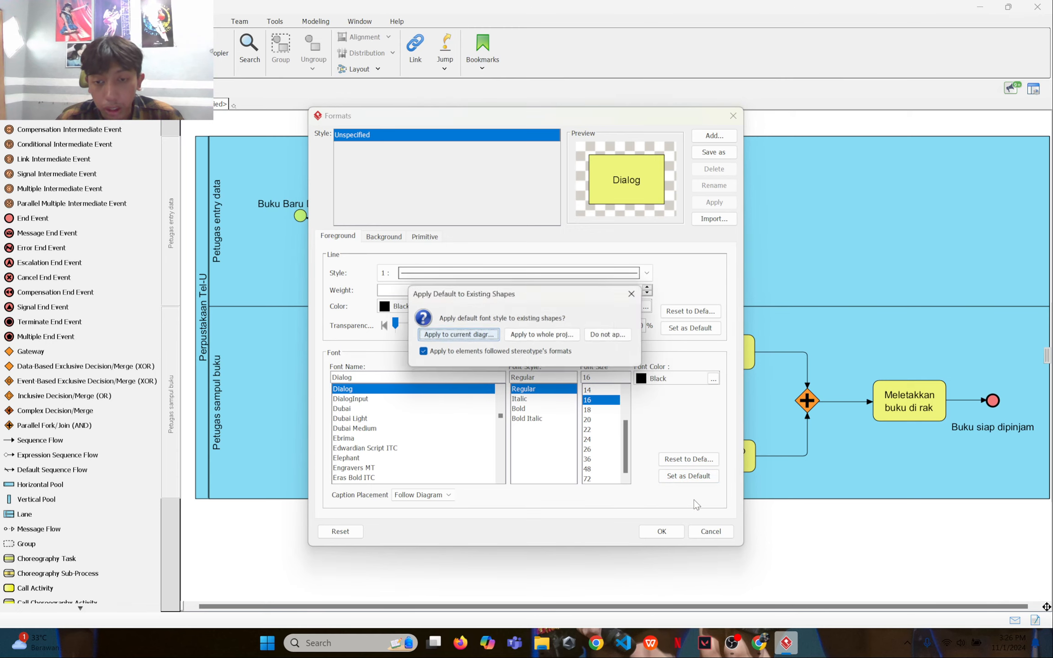
pyautogui.click(570, 332)
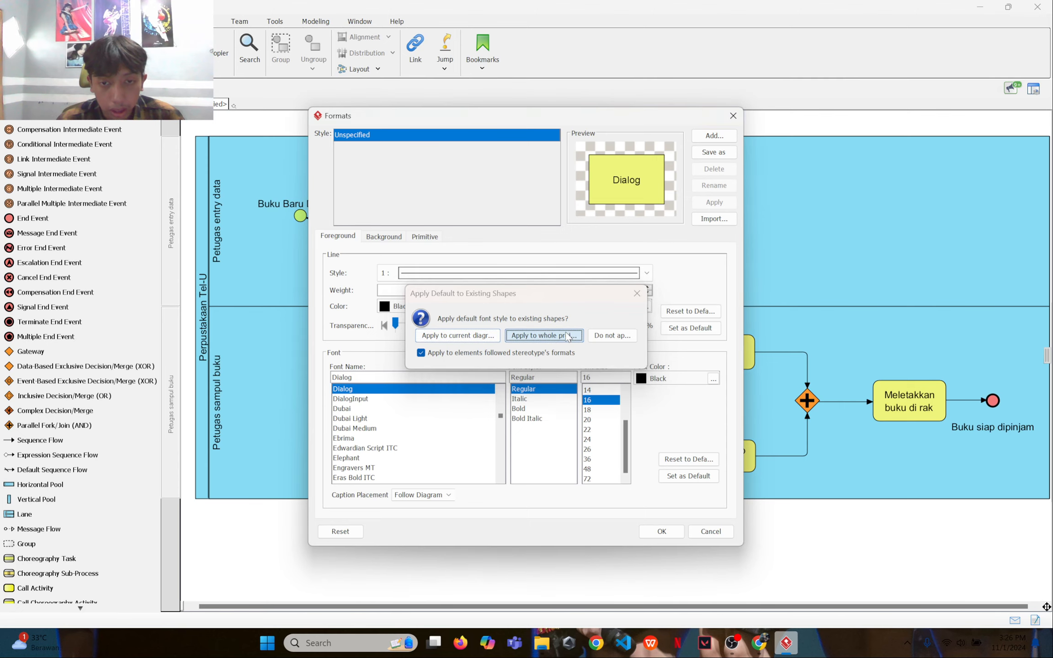
pyautogui.click(660, 531)
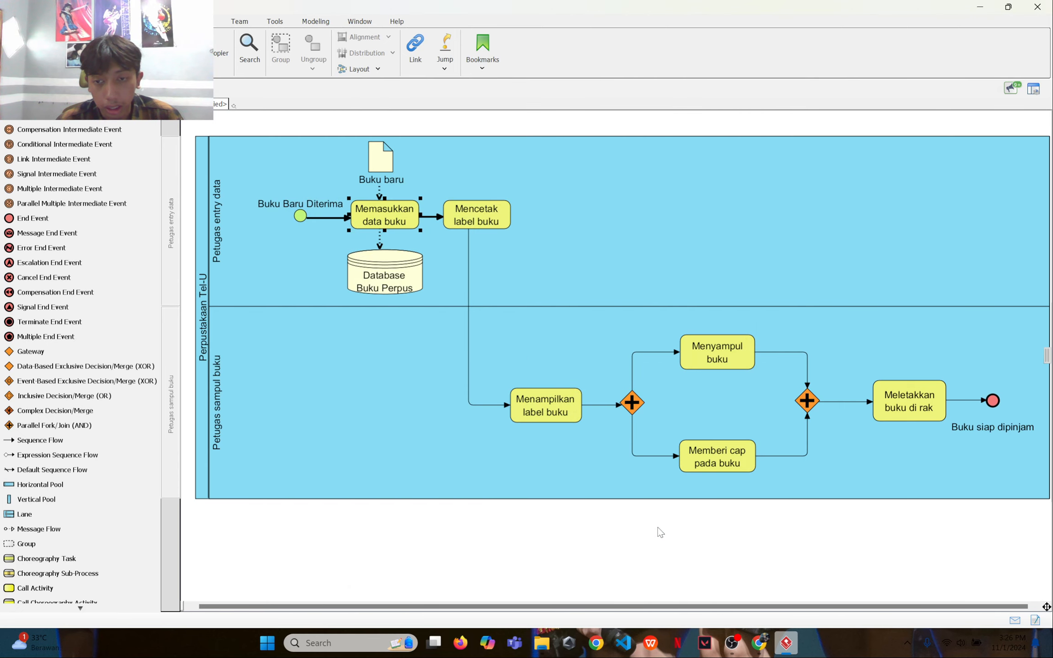
pyautogui.click(332, 591)
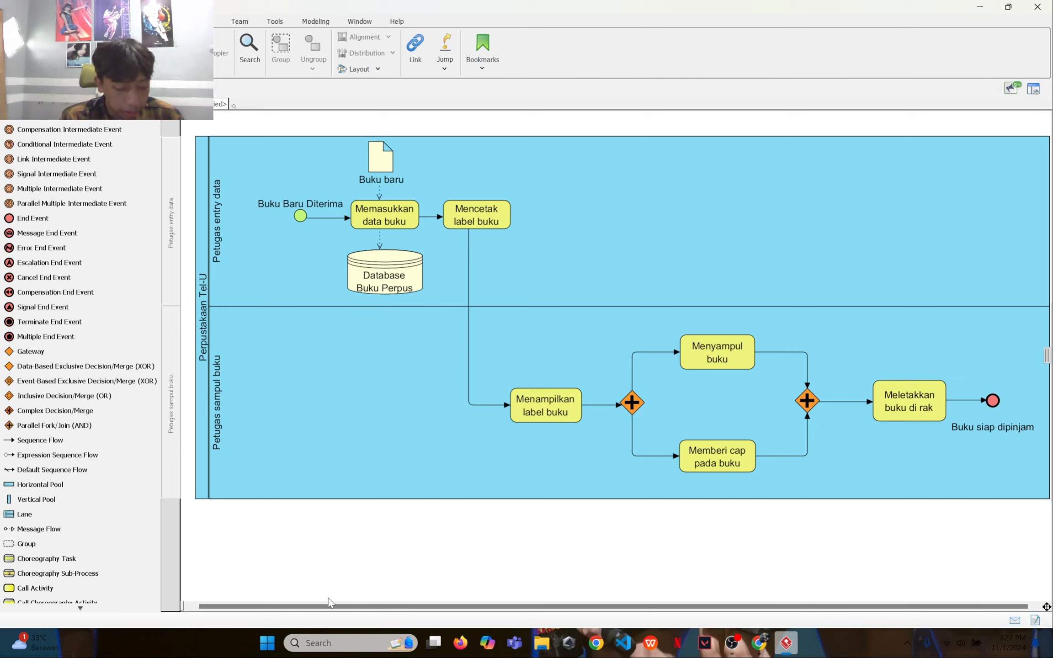
# Step: Set the "Buku baru" data object's font size to 12, as the default for Data Object, applied to the current diagram
pyautogui.click(390, 159)
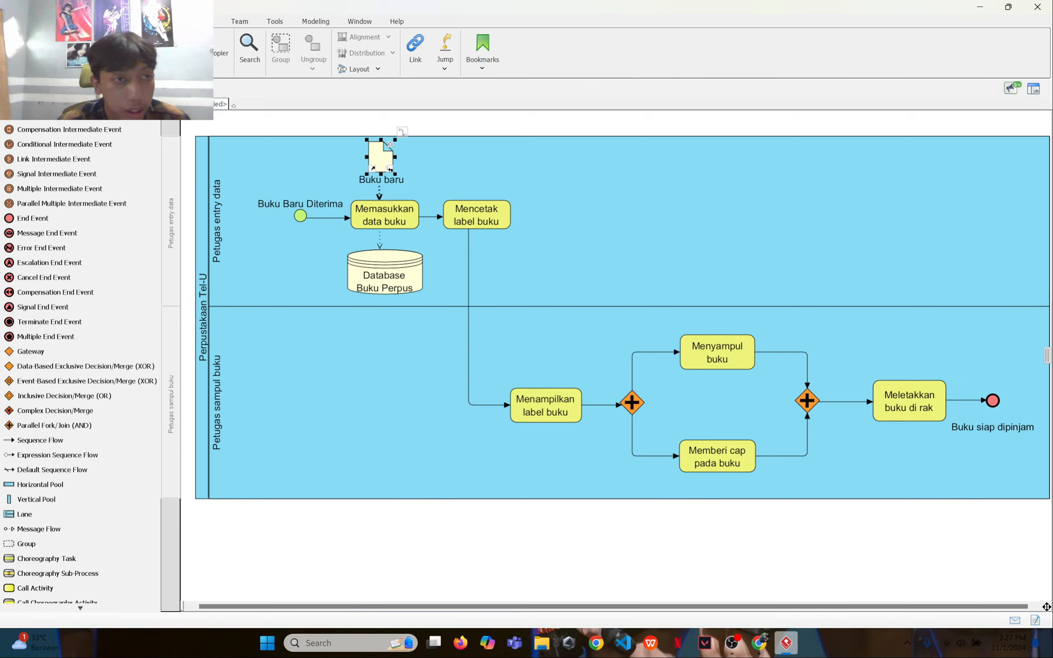
pyautogui.click(338, 239)
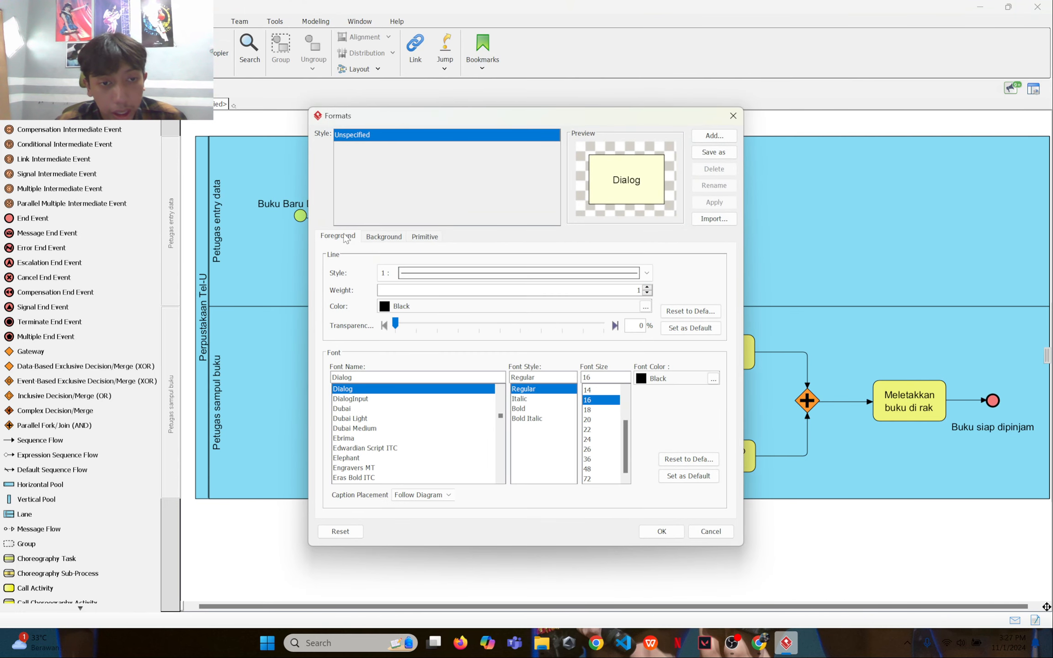
pyautogui.scroll(2, 598, 396)
pyautogui.click(602, 429)
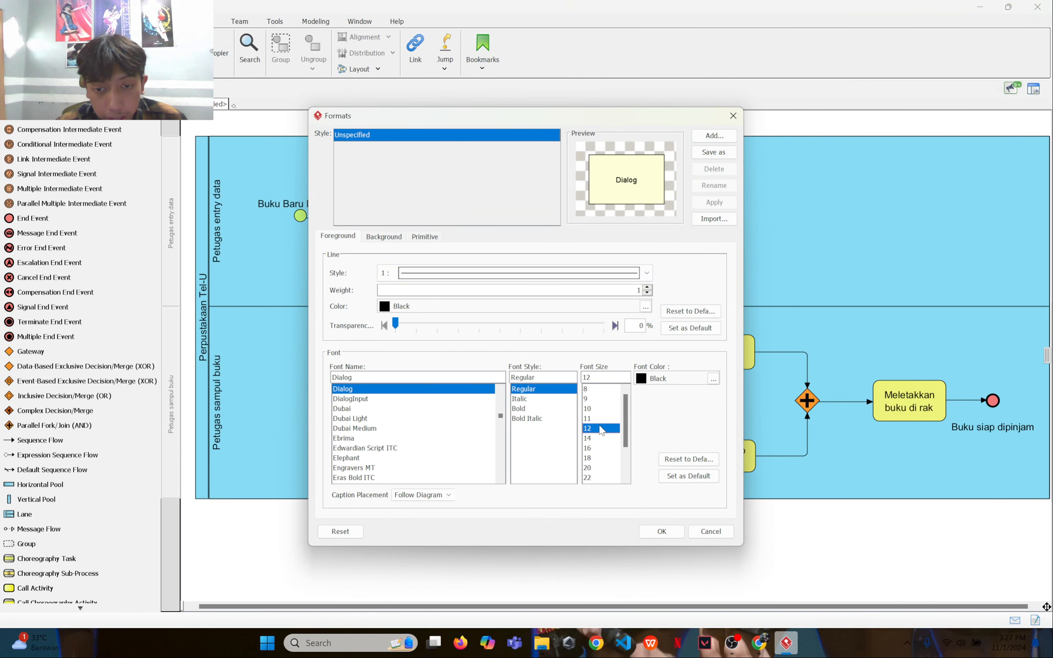
pyautogui.click(689, 476)
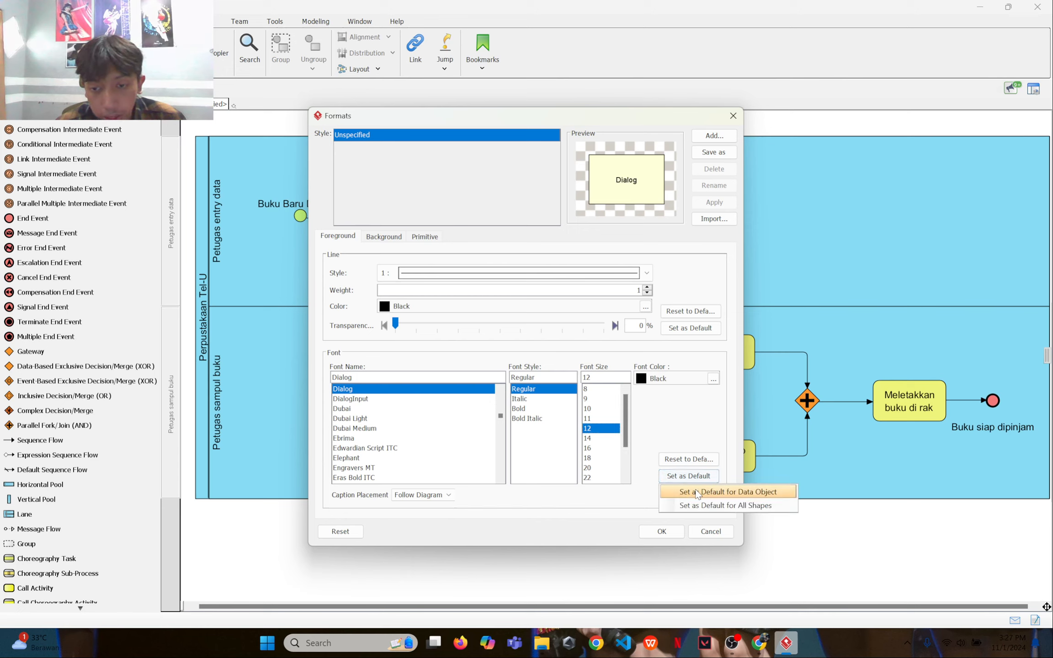
pyautogui.click(698, 493)
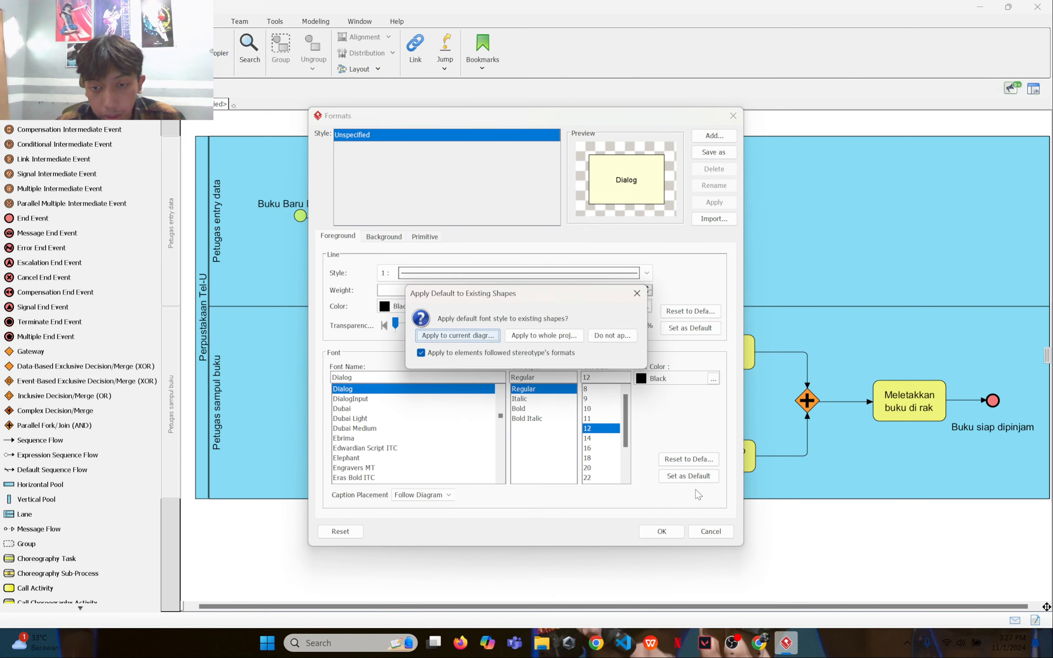
pyautogui.click(493, 337)
pyautogui.click(663, 530)
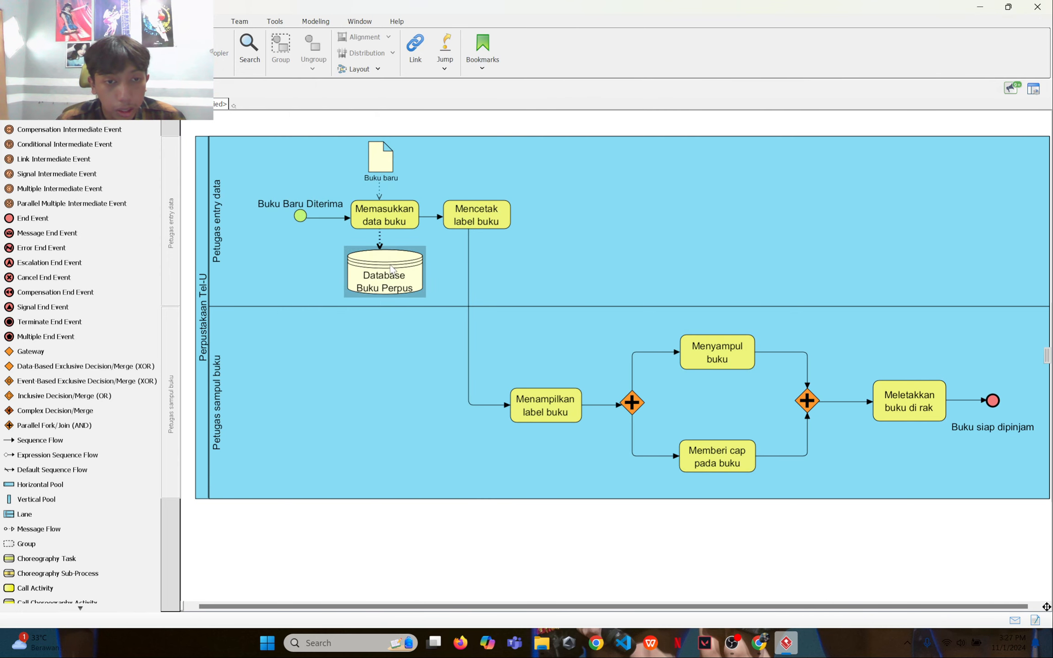
# Step: Set the "Database Buku Perpus" data store's font size to 12, as the default for Data Store, applied to the whole project
pyautogui.click(393, 270)
pyautogui.click(187, 37)
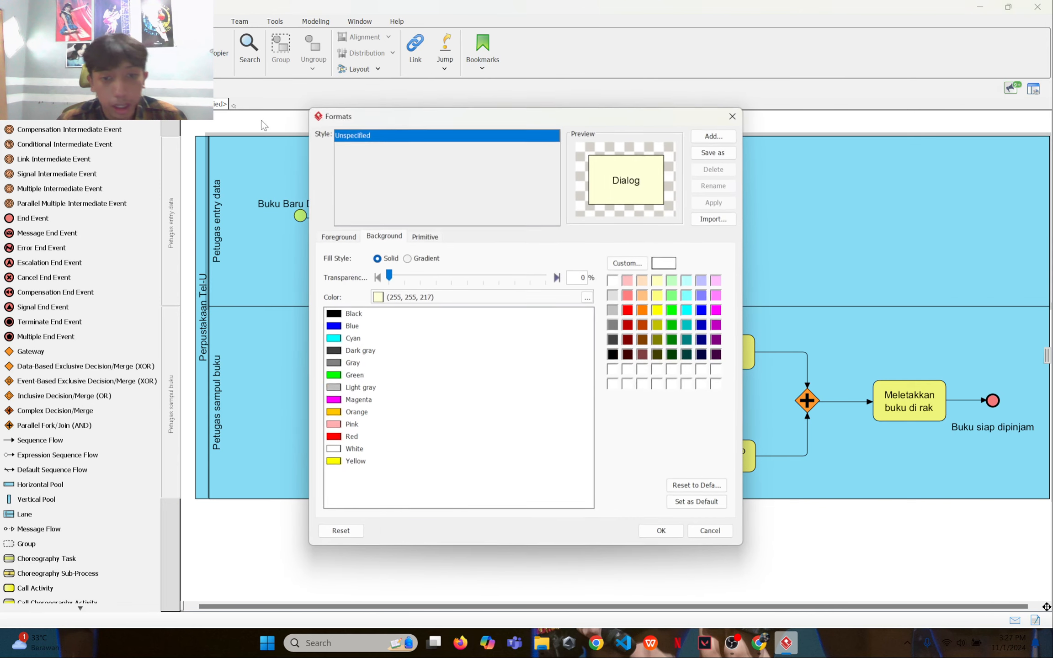
pyautogui.click(338, 236)
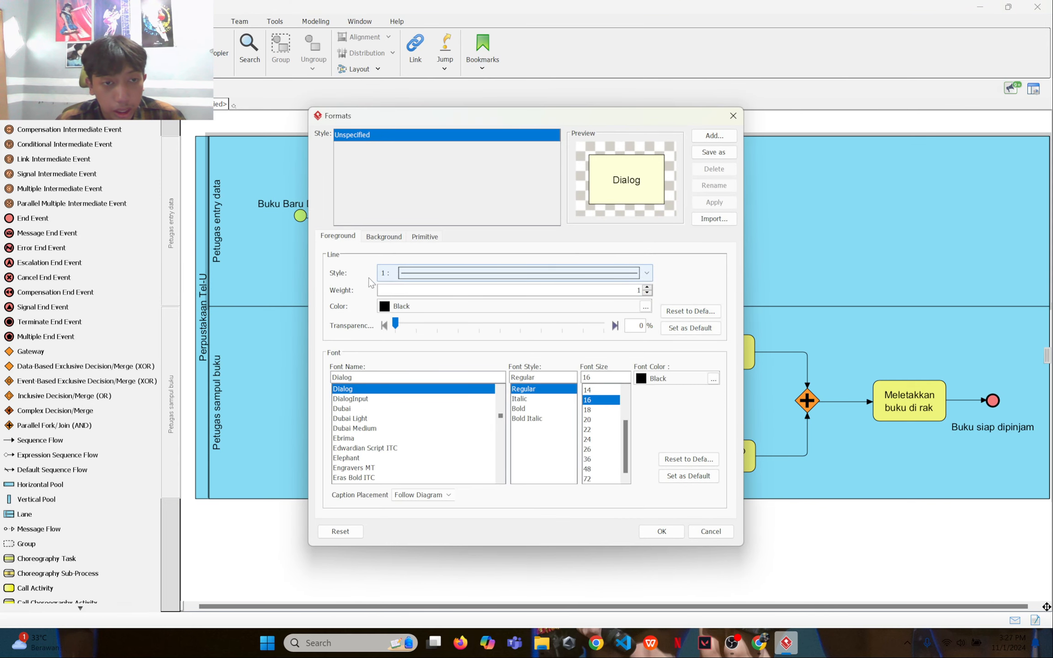
pyautogui.scroll(2, 614, 410)
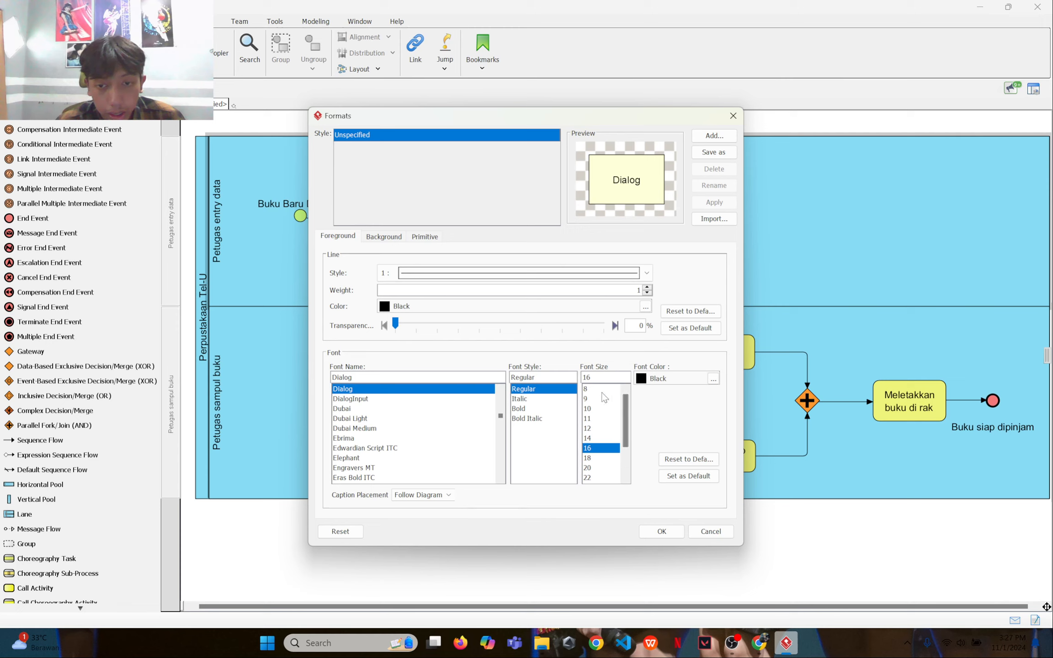
pyautogui.click(599, 428)
pyautogui.click(671, 477)
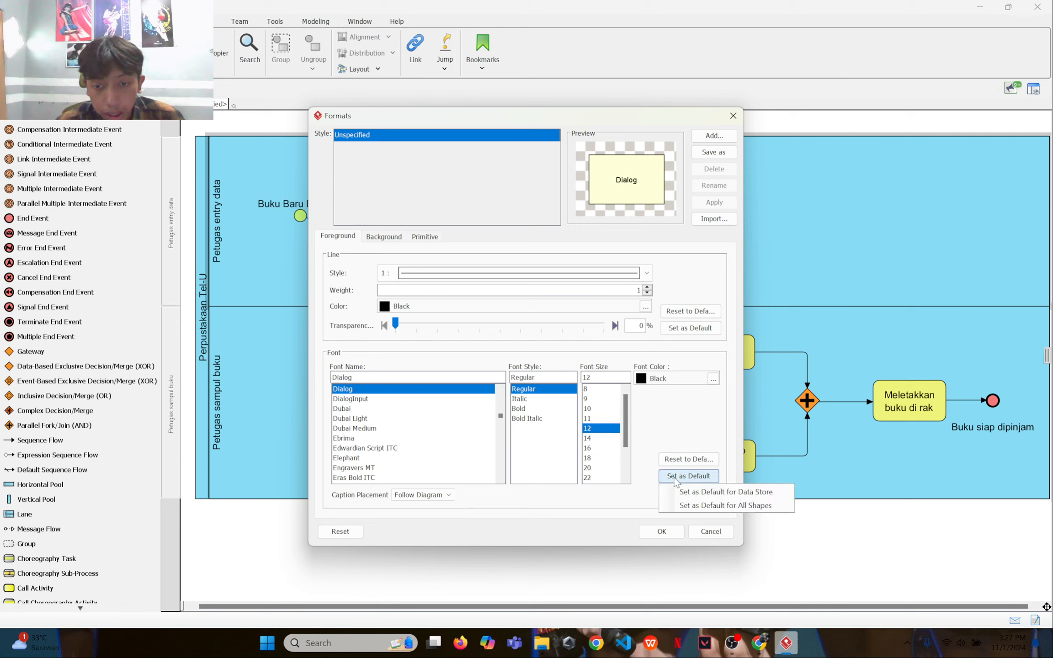
pyautogui.click(689, 492)
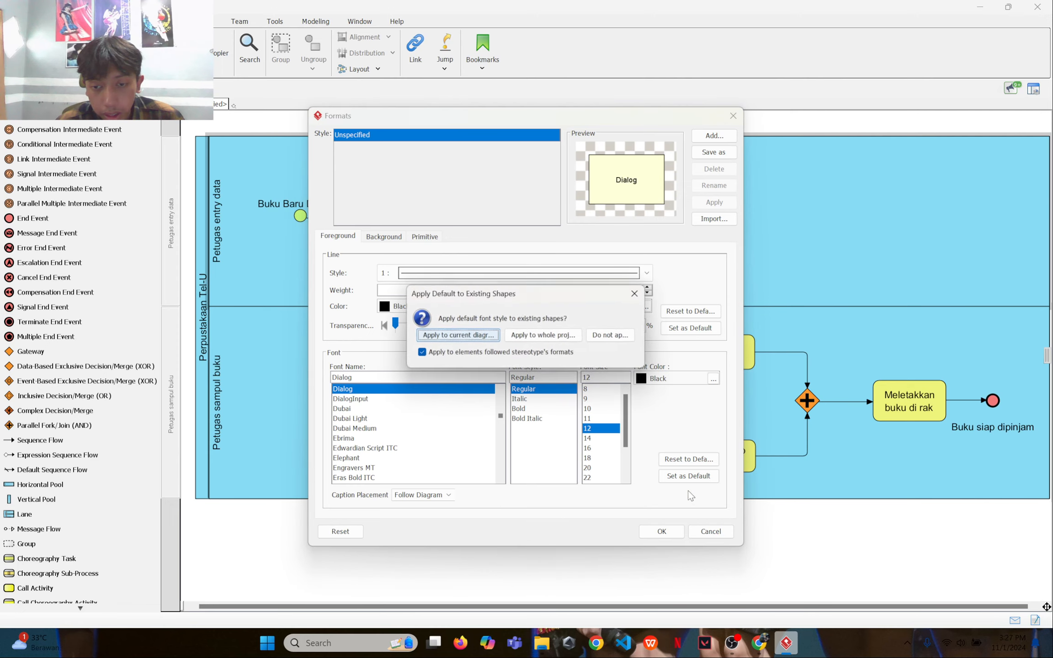
pyautogui.click(523, 339)
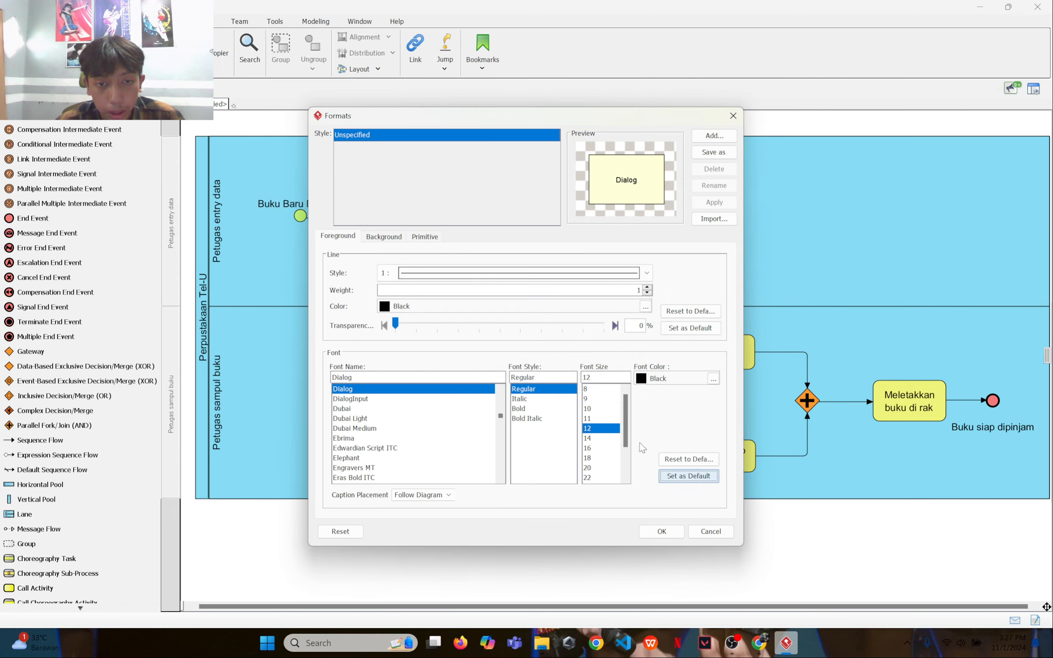
pyautogui.click(661, 532)
pyautogui.click(376, 536)
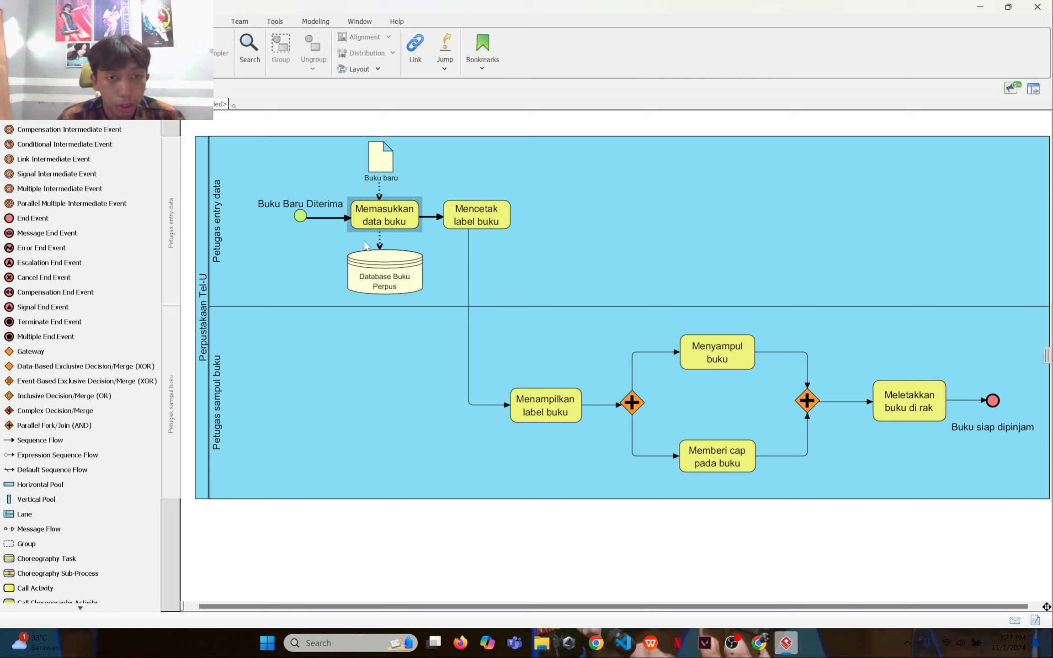
pyautogui.click(408, 287)
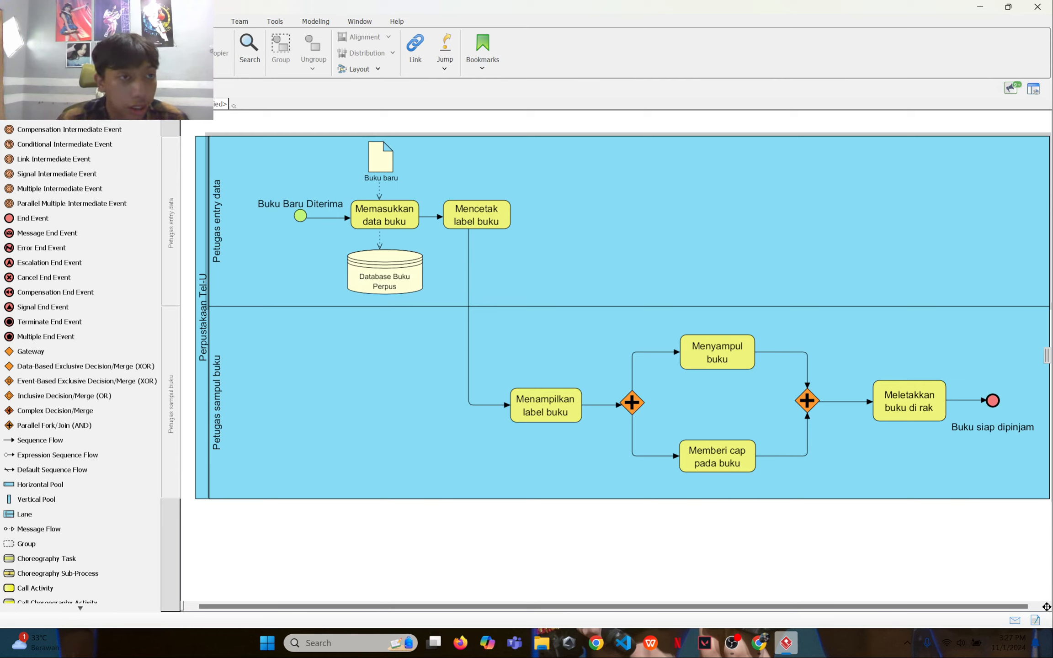
# Step: Export the active diagram as the JPG image "Business Process Diagram1.jpg" to Documents\PPB at Maximum (100%) quality, without opening the file
pyautogui.click(77, 22)
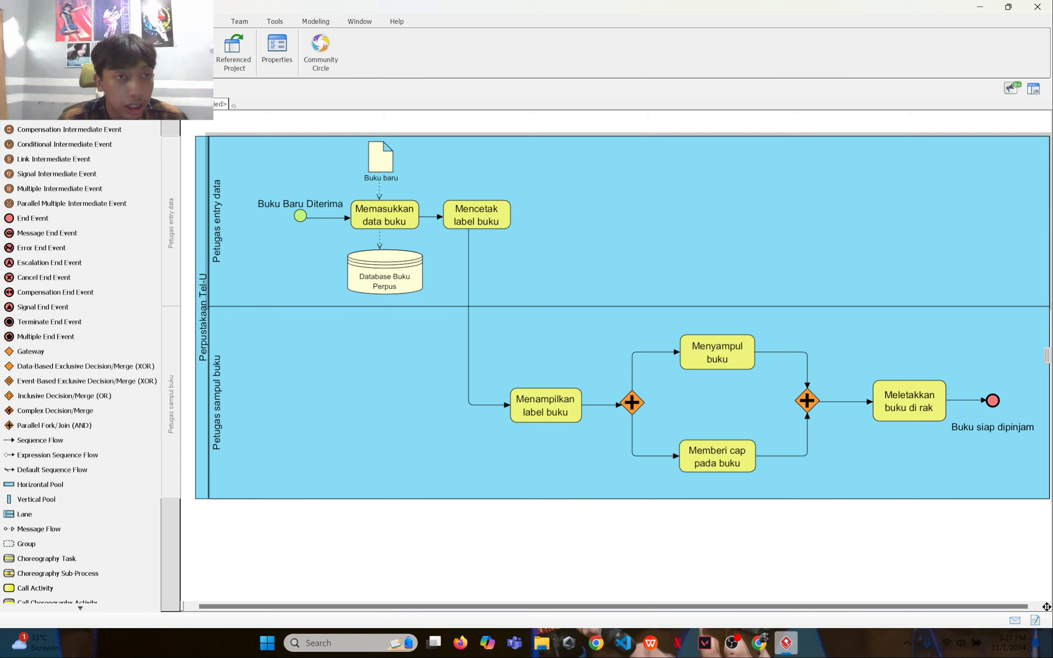
pyautogui.click(176, 37)
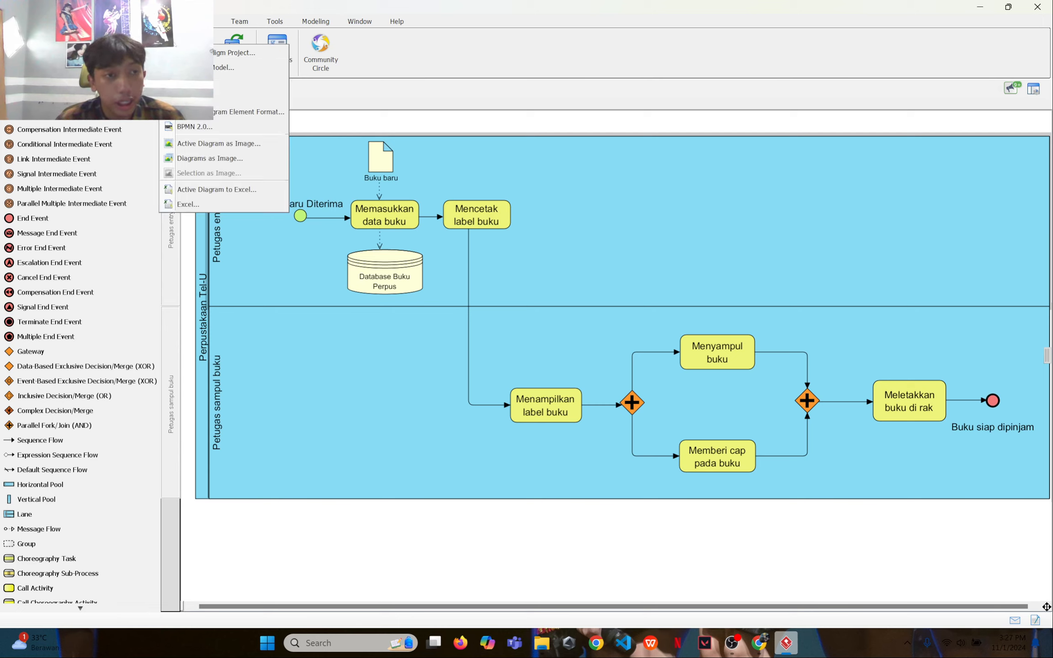
pyautogui.click(224, 146)
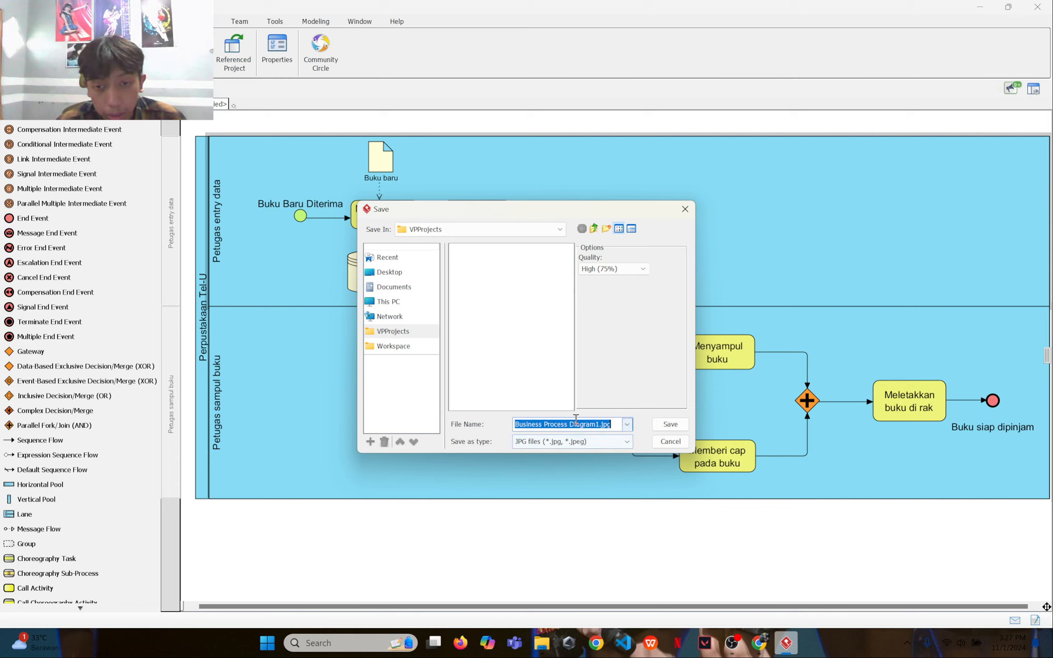
pyautogui.click(408, 286)
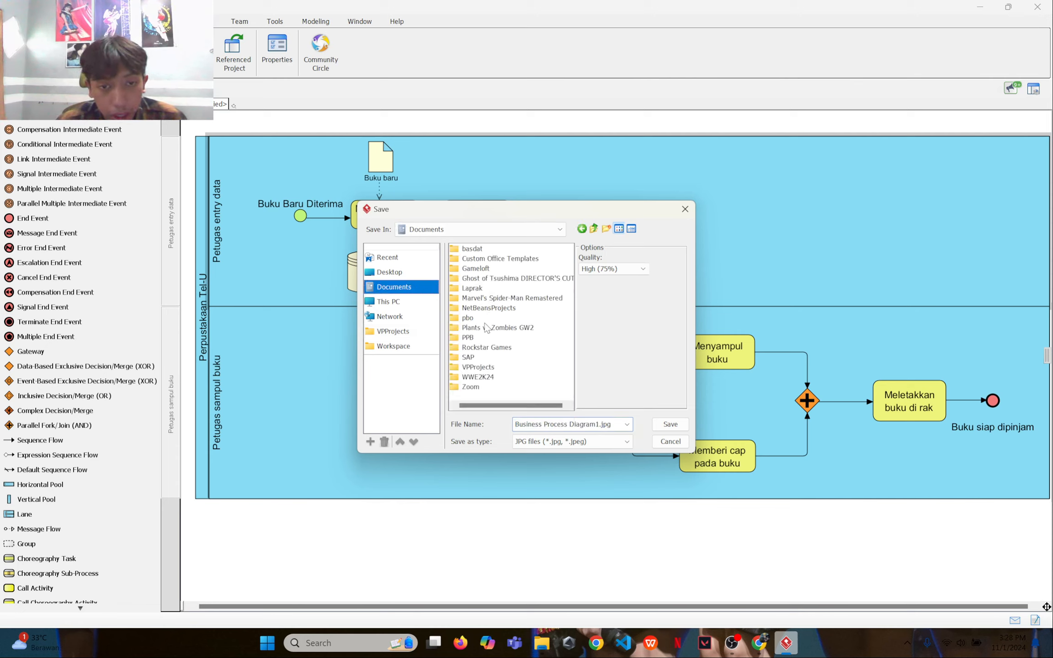
pyautogui.doubleClick(472, 340)
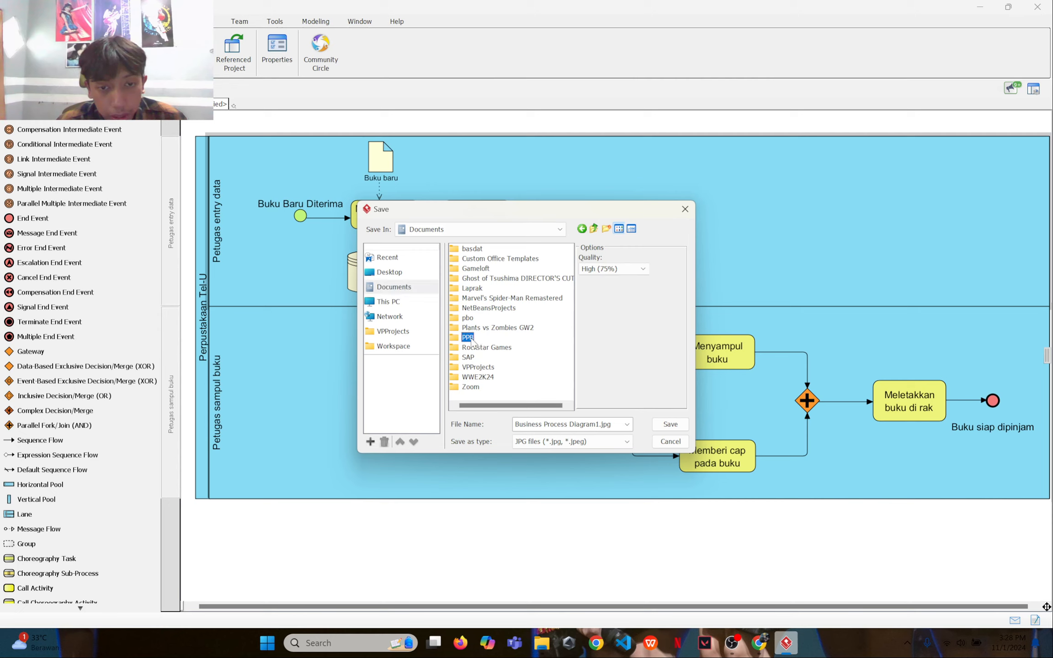
pyautogui.click(612, 268)
pyautogui.click(607, 323)
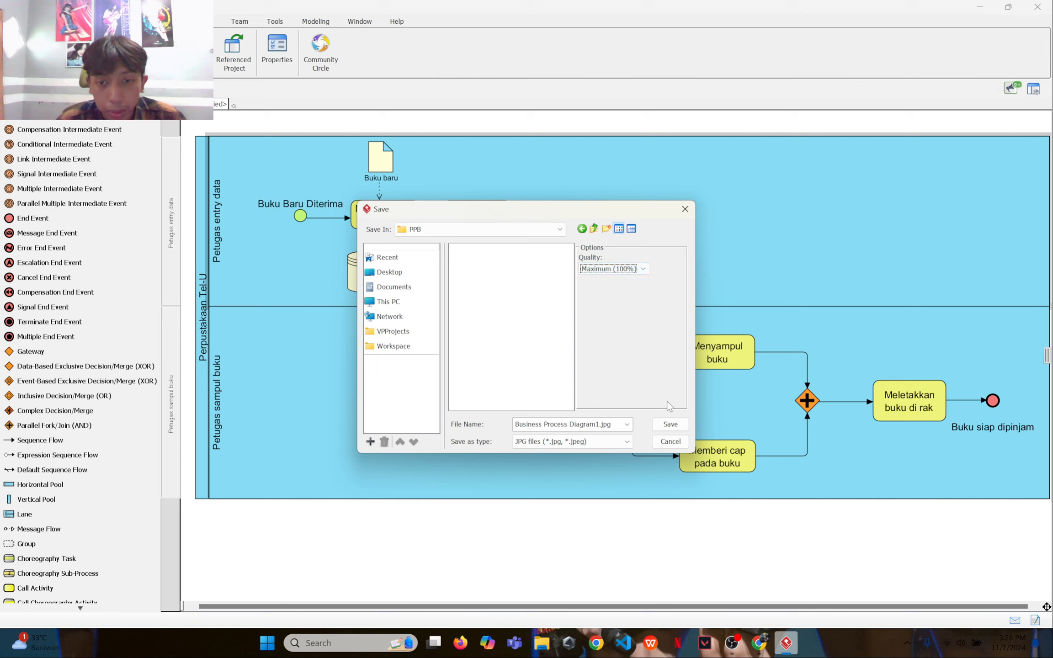
pyautogui.click(669, 426)
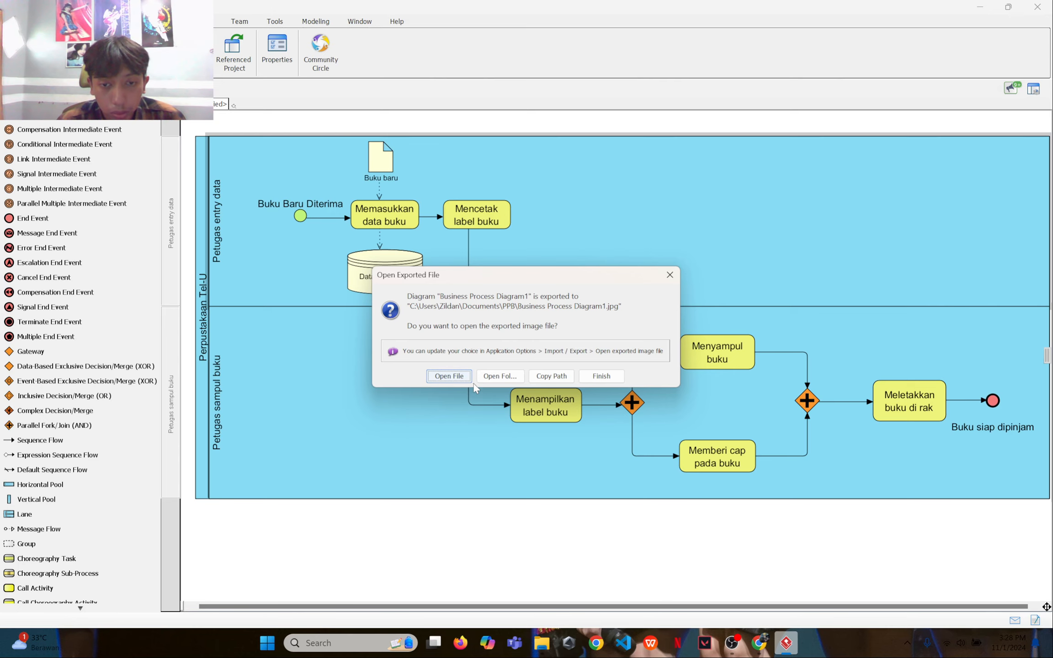
pyautogui.click(613, 376)
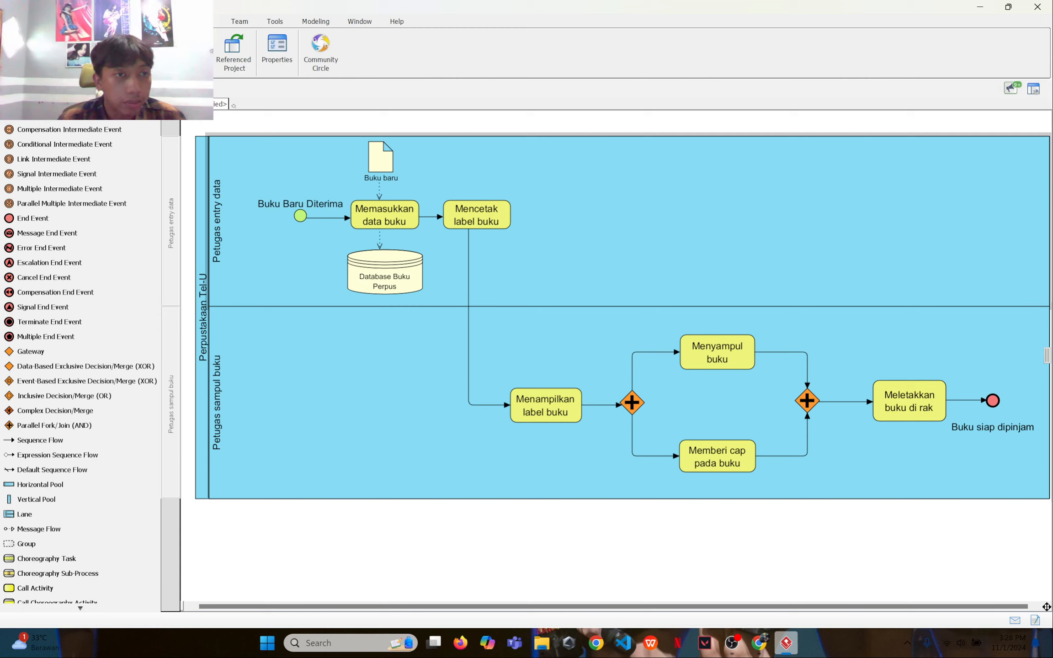
# Step: Export the active diagram as the PNG with background "Business Process Diagram1.png" to Documents\PPB at 300 DPI, without opening the file
pyautogui.click(179, 38)
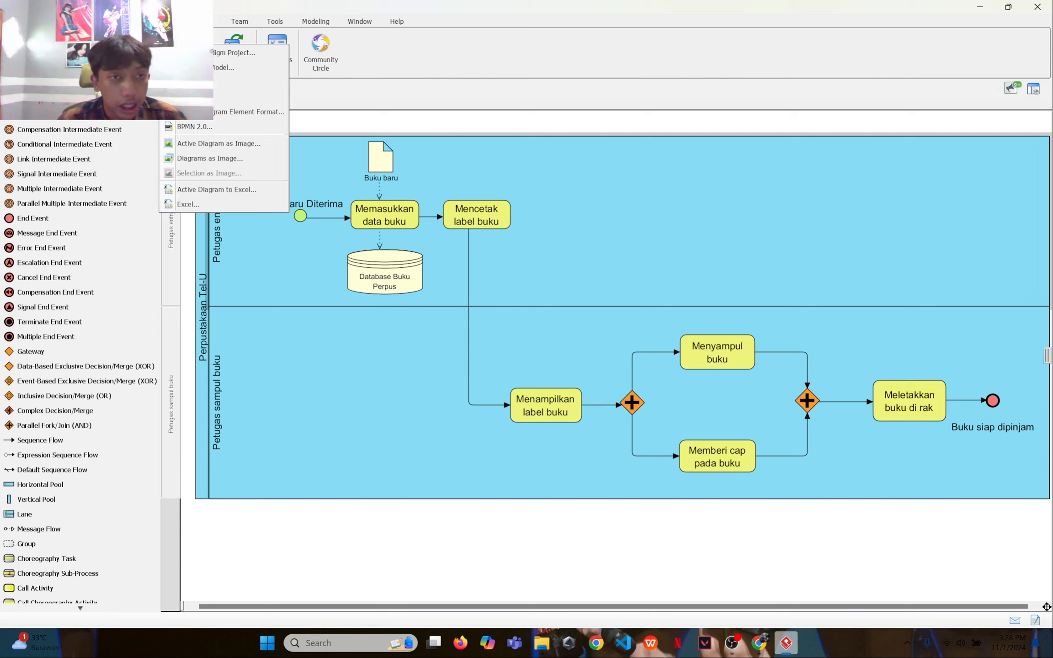
pyautogui.click(232, 145)
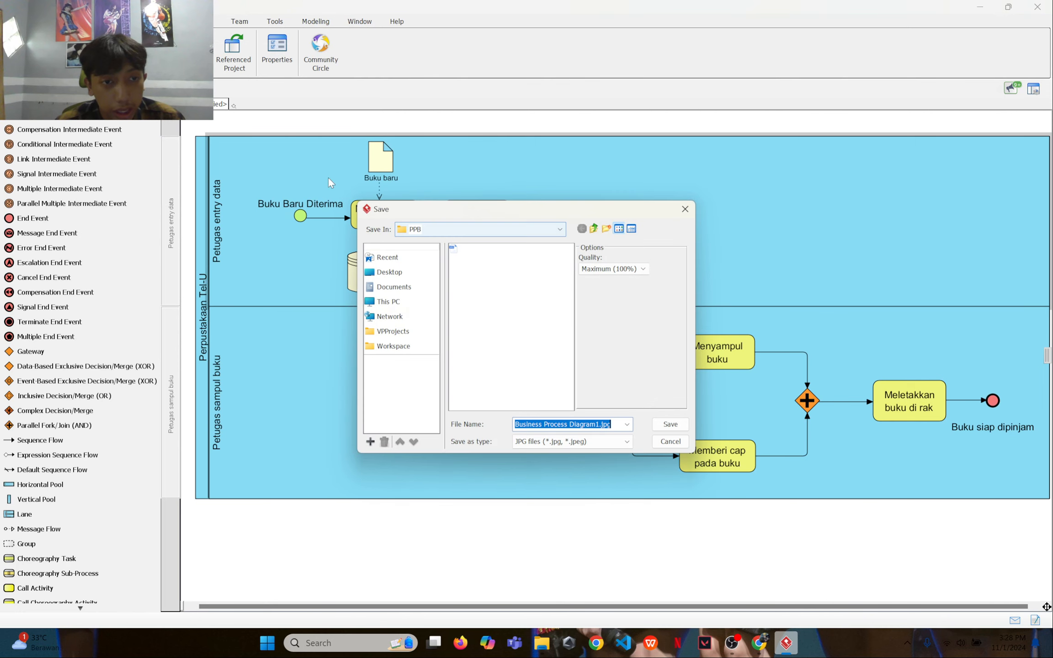
pyautogui.click(399, 287)
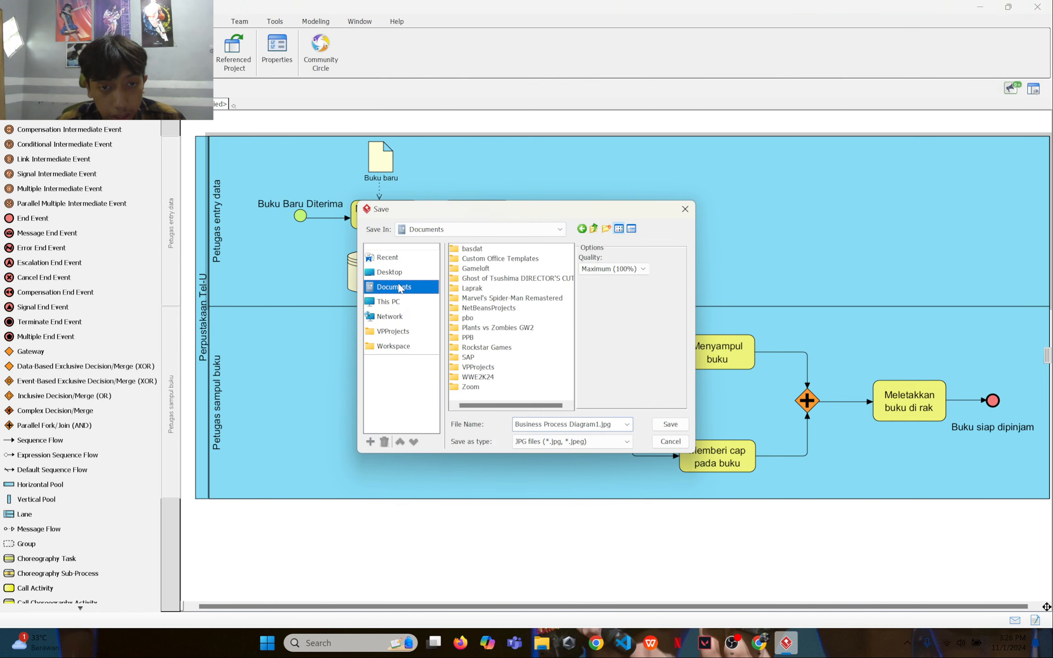
pyautogui.doubleClick(475, 338)
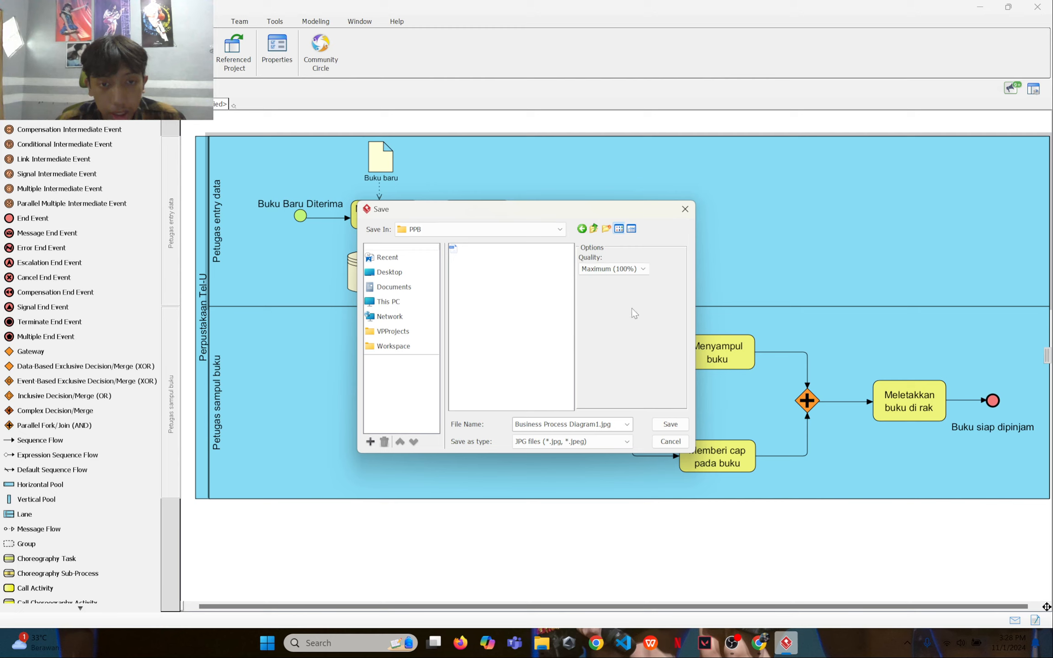
pyautogui.moveTo(583, 421); pyautogui.dragTo(601, 425)
pyautogui.click(598, 442)
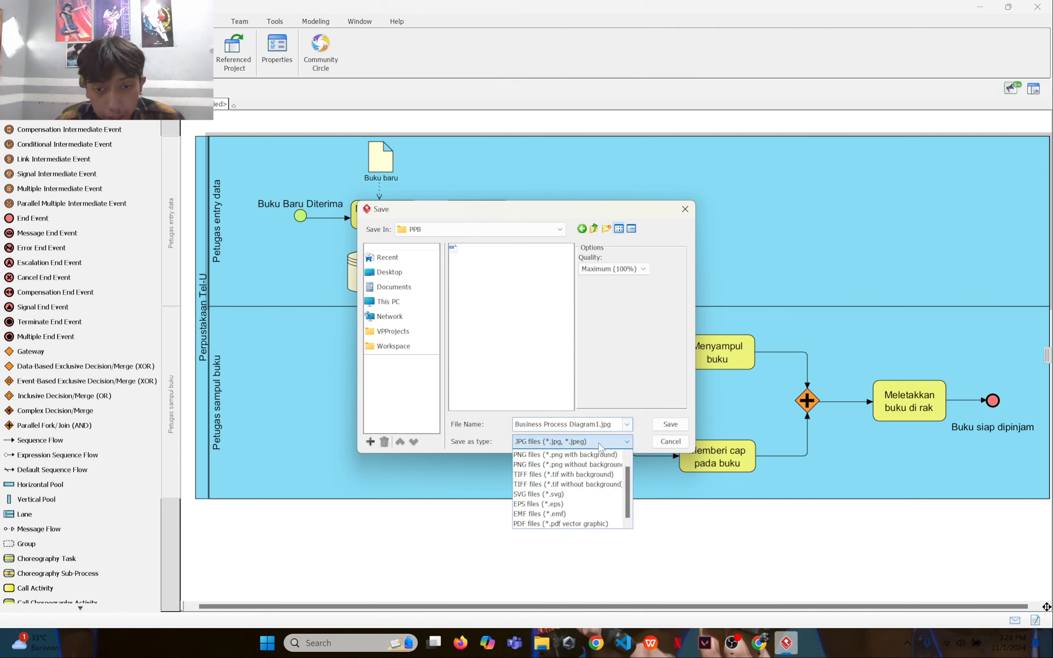
pyautogui.click(565, 455)
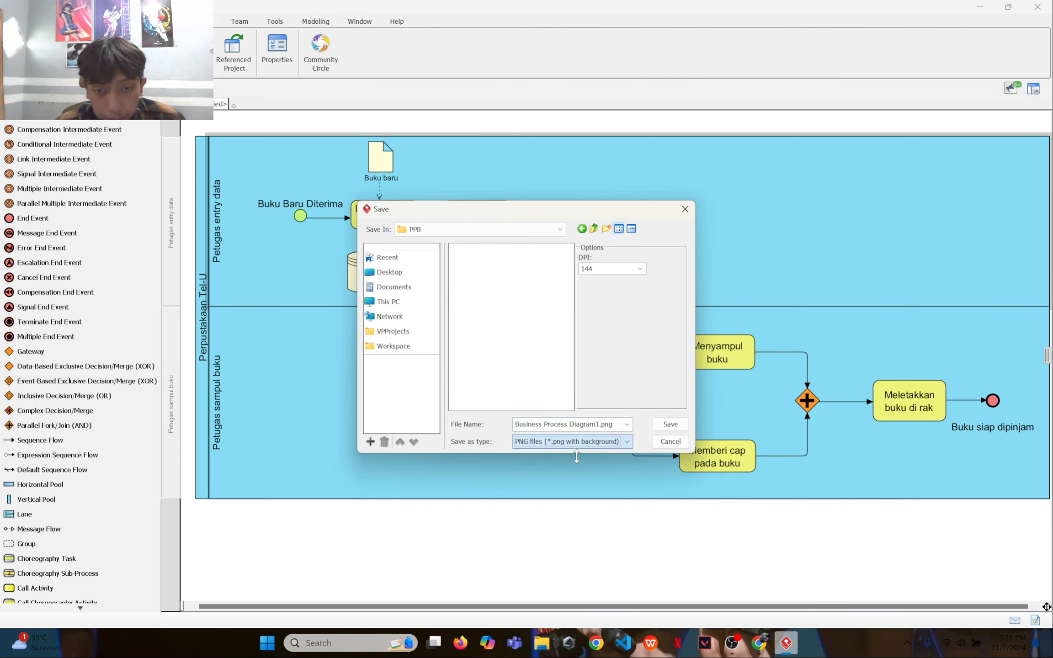
pyautogui.click(634, 270)
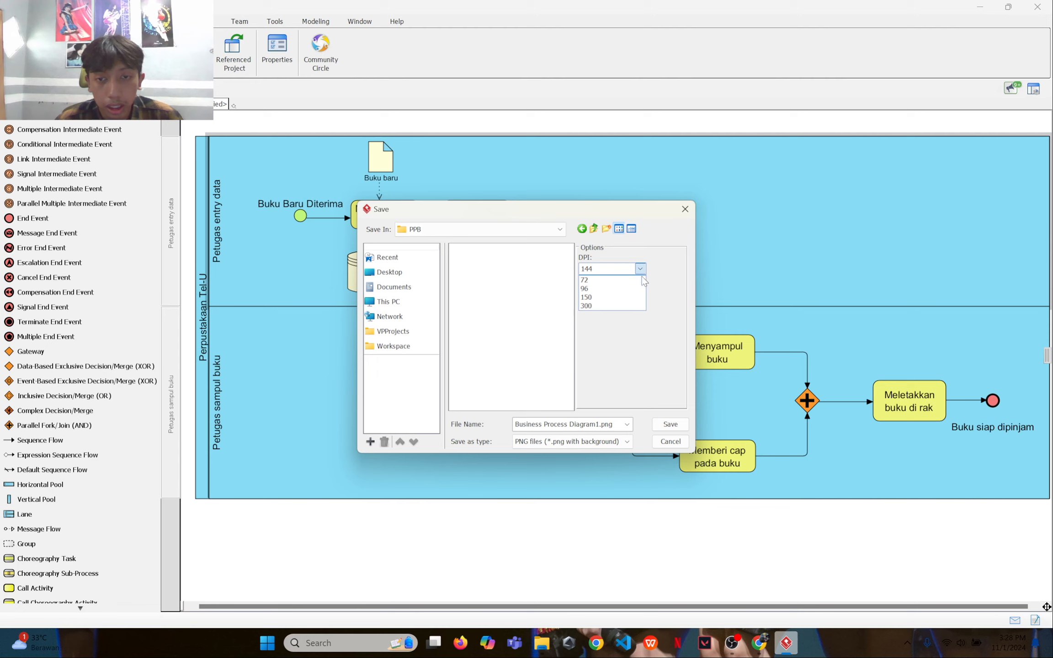
pyautogui.click(618, 305)
pyautogui.click(669, 425)
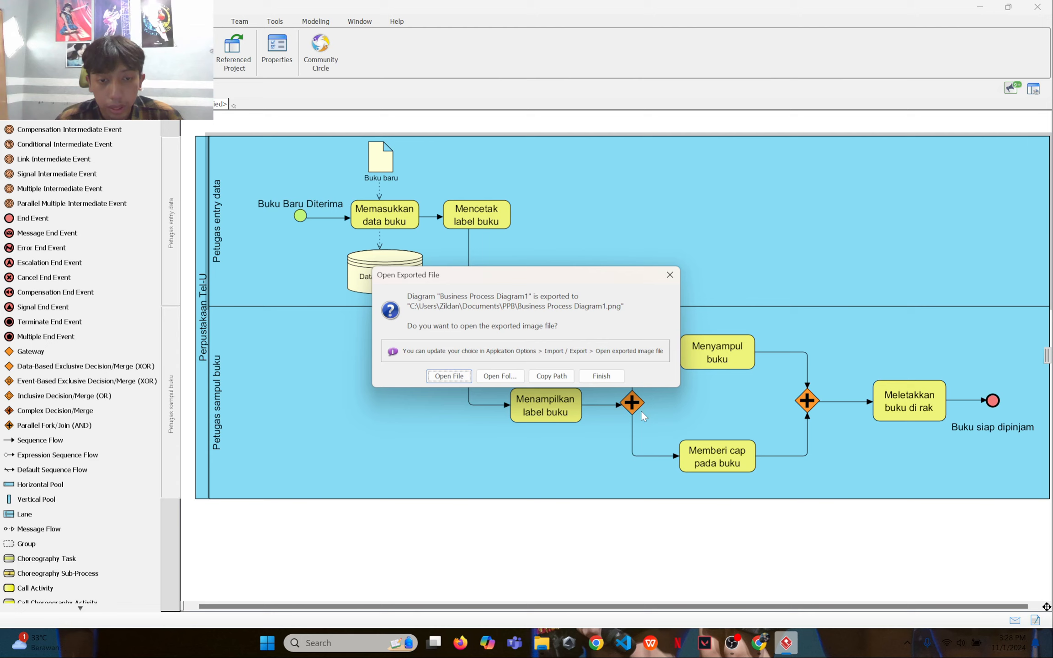
pyautogui.click(601, 376)
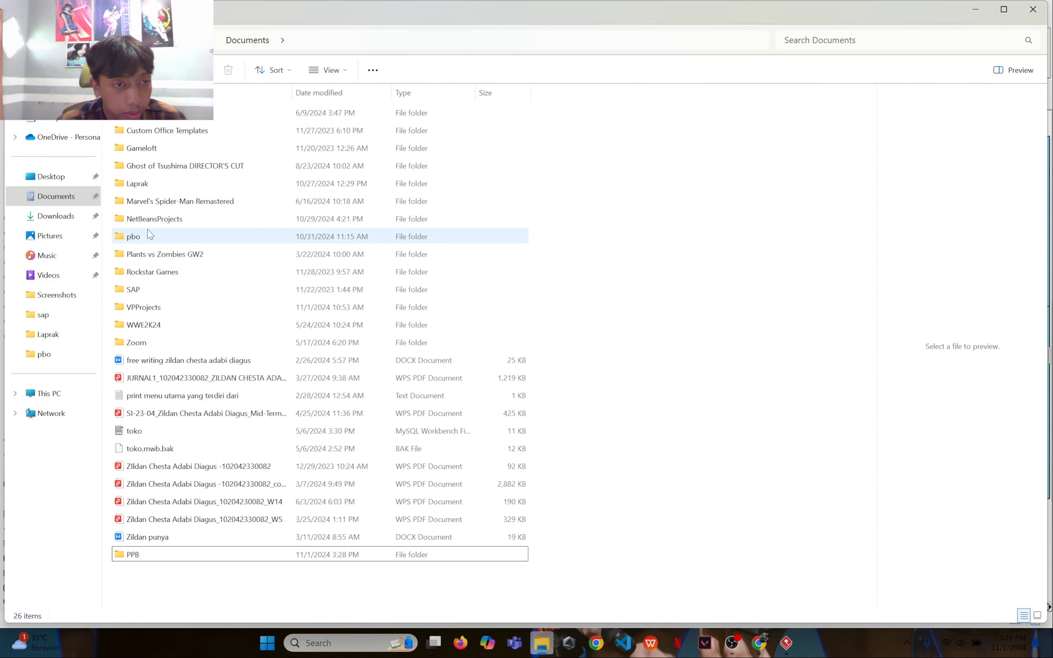
# Step: In File Explorer, go to the PPB folder in Documents, view the exported JPG diagram and close the image viewer
pyautogui.click(81, 197)
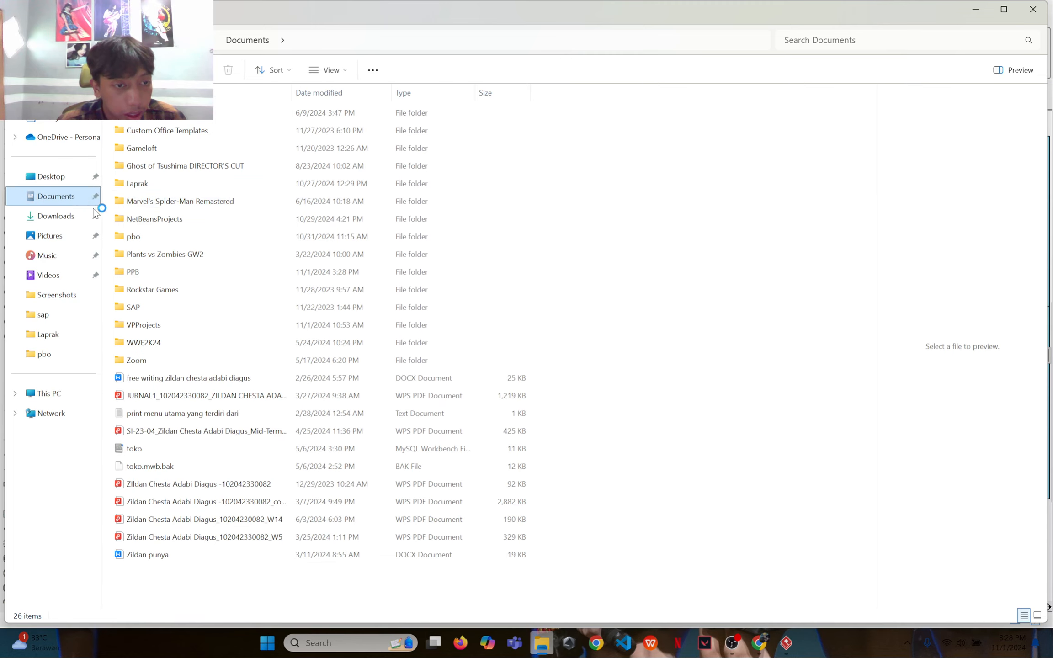
pyautogui.doubleClick(137, 269)
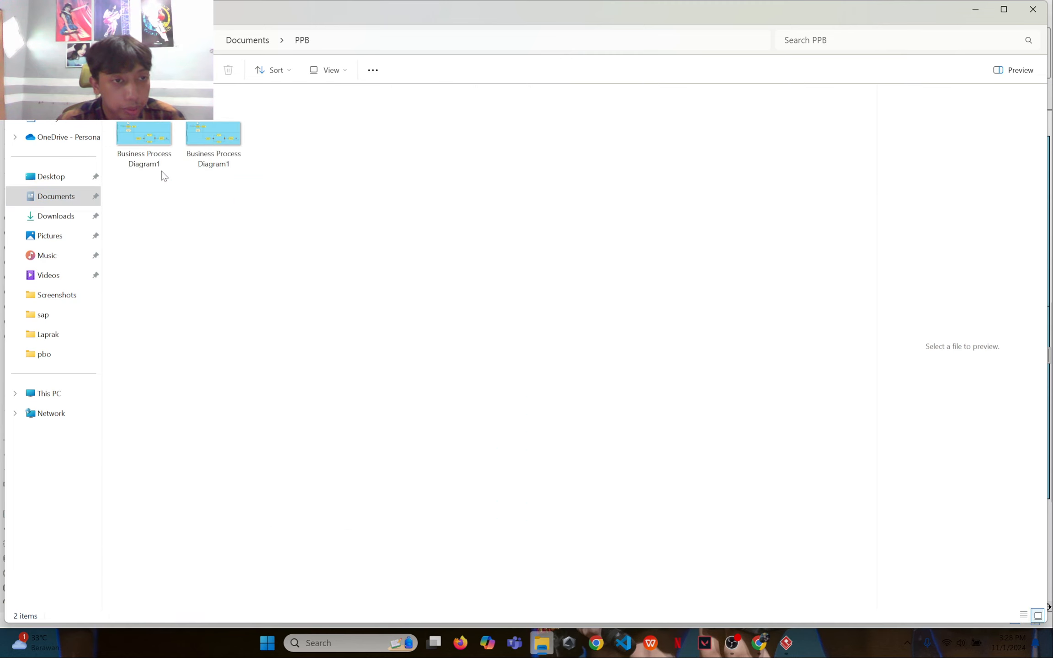
pyautogui.click(159, 152)
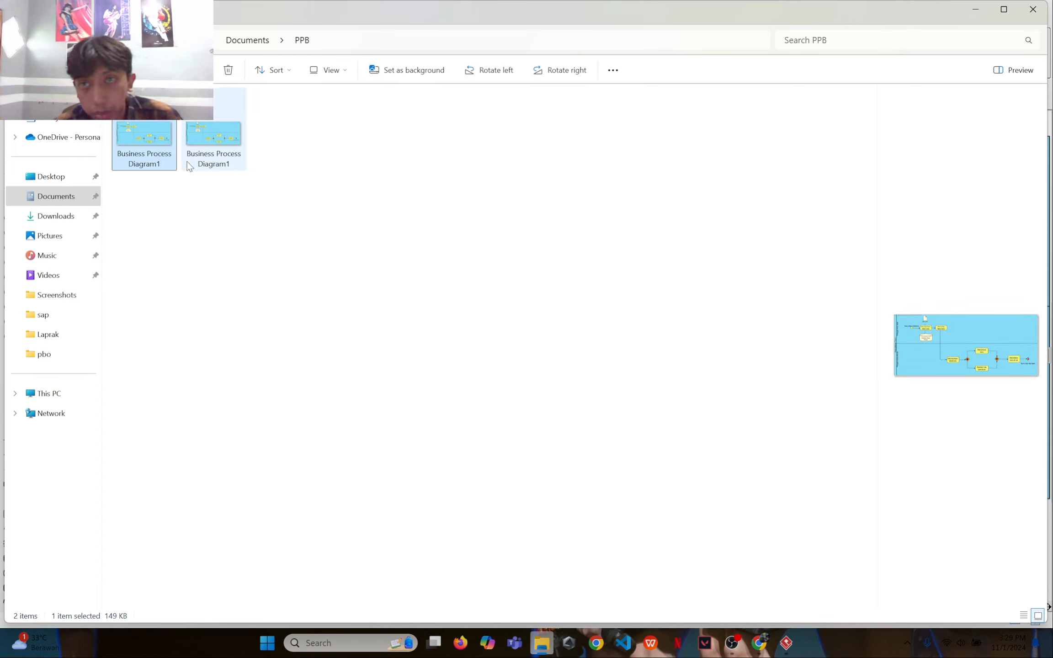
pyautogui.doubleClick(147, 141)
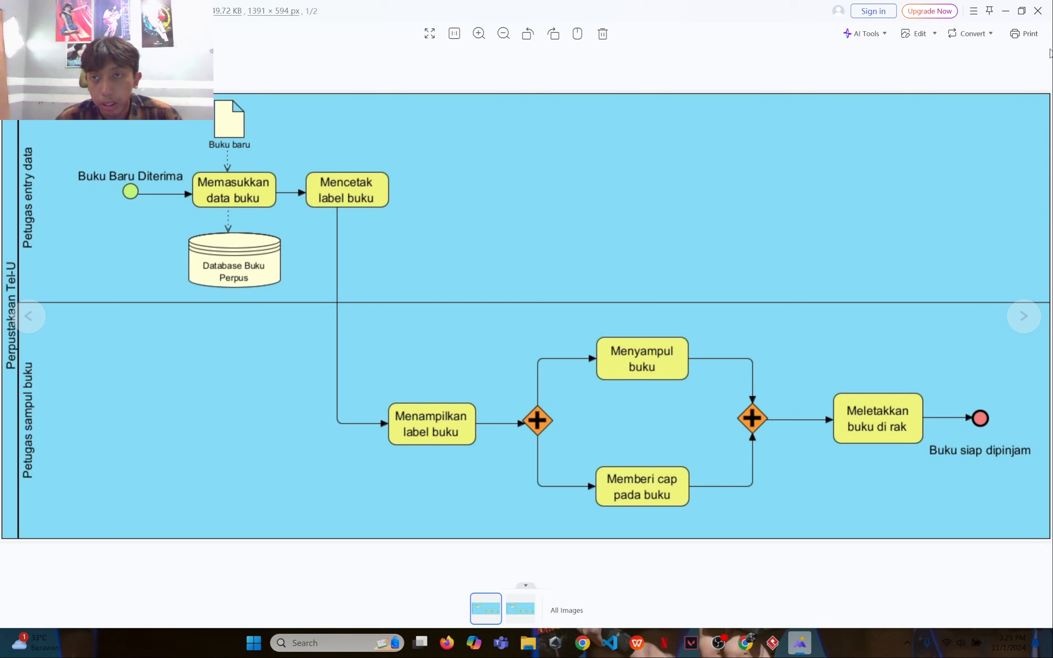
pyautogui.click(1038, 11)
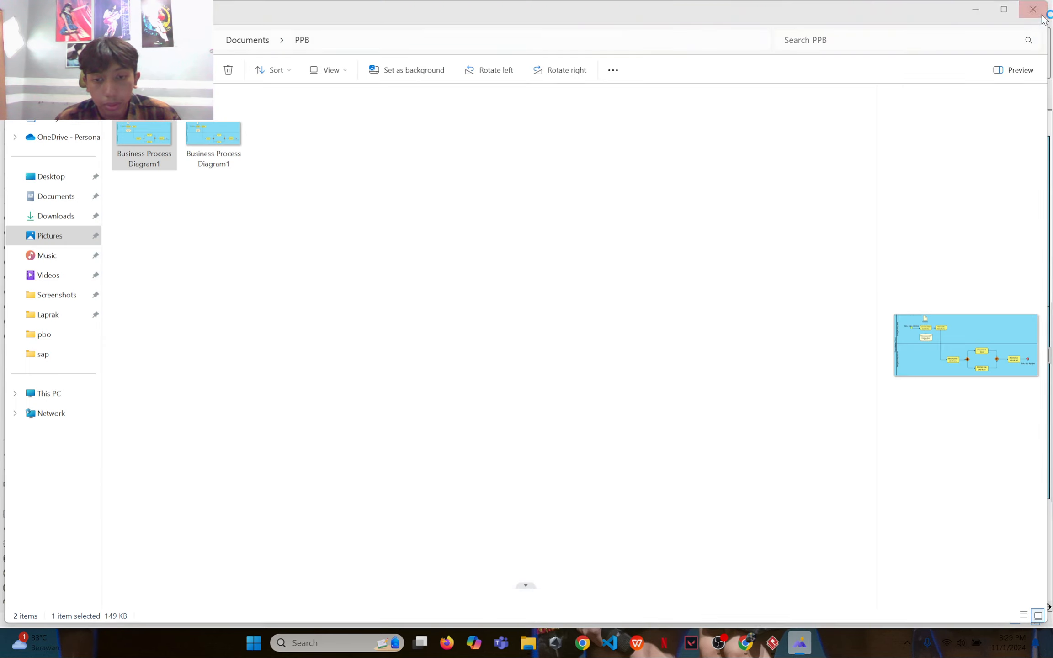
# Step: View the exported PNG diagram, close the image viewer and return to the diagram in Visual Paradigm
pyautogui.click(204, 151)
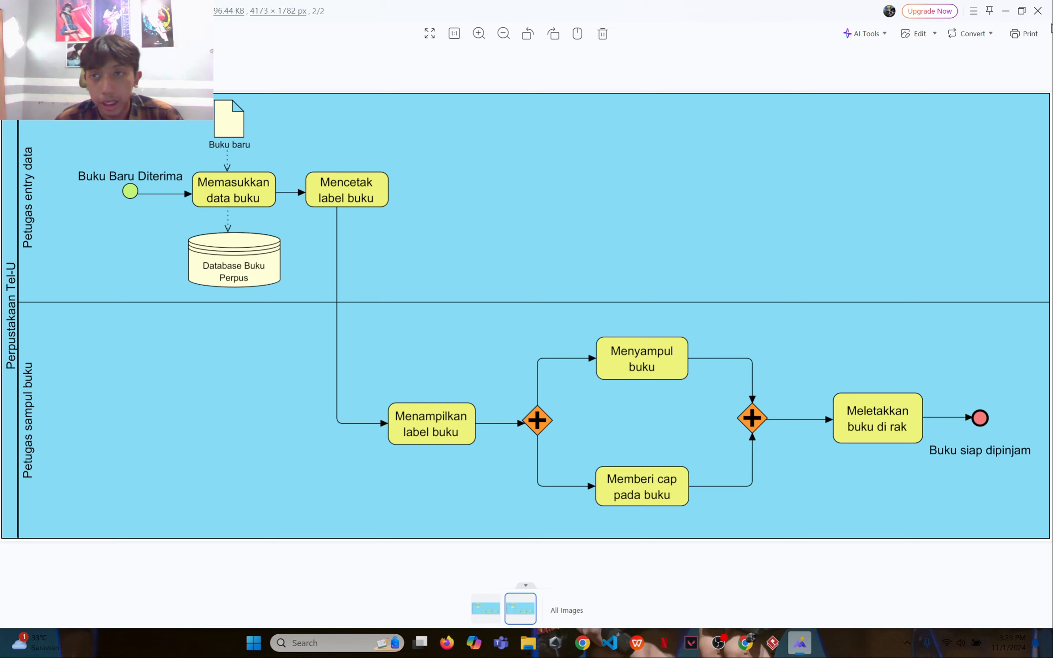
pyautogui.click(1037, 10)
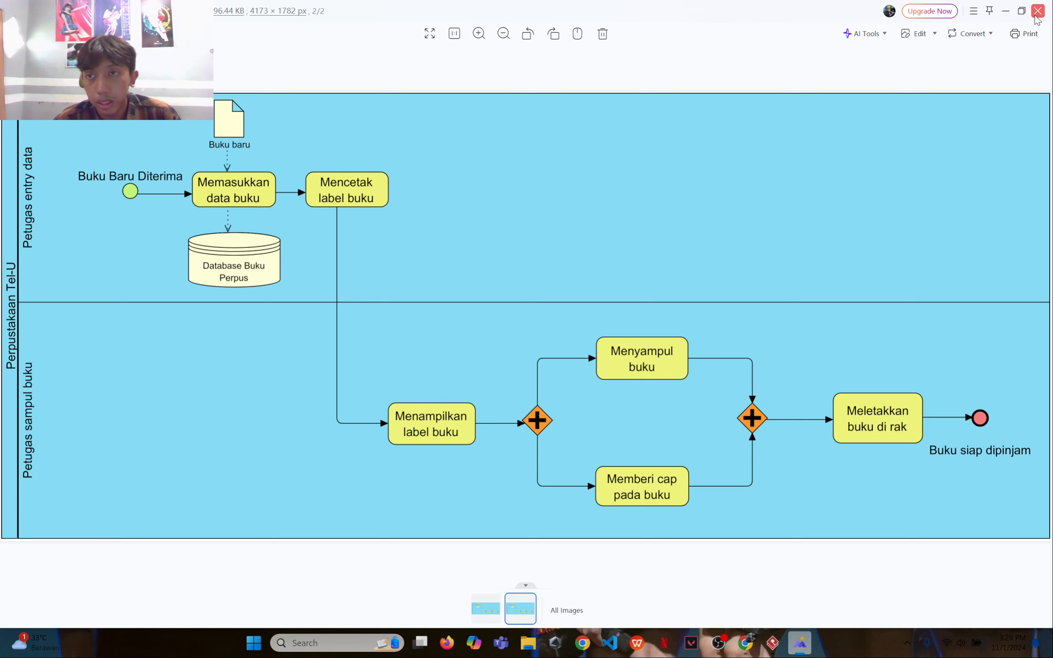
pyautogui.click(972, 13)
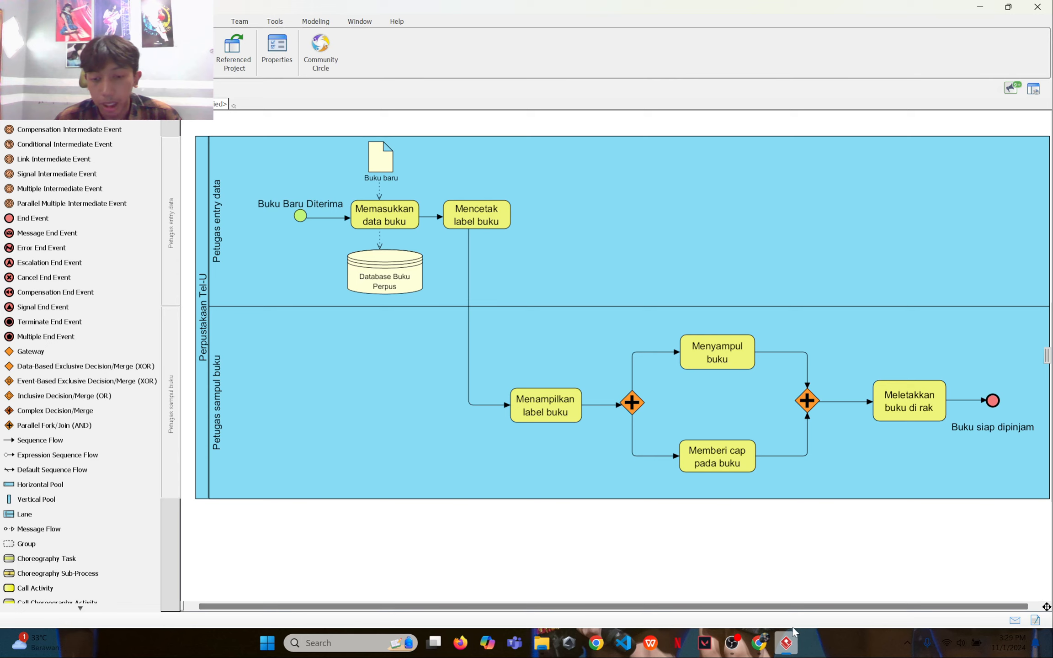
pyautogui.moveTo(731, 642)
pyautogui.click(740, 589)
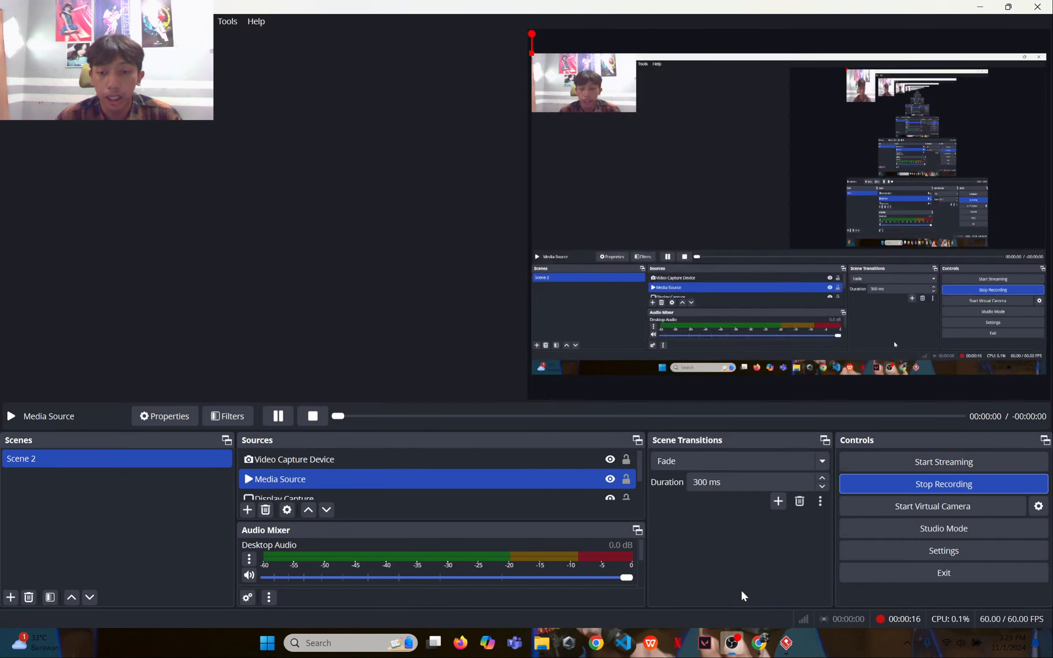